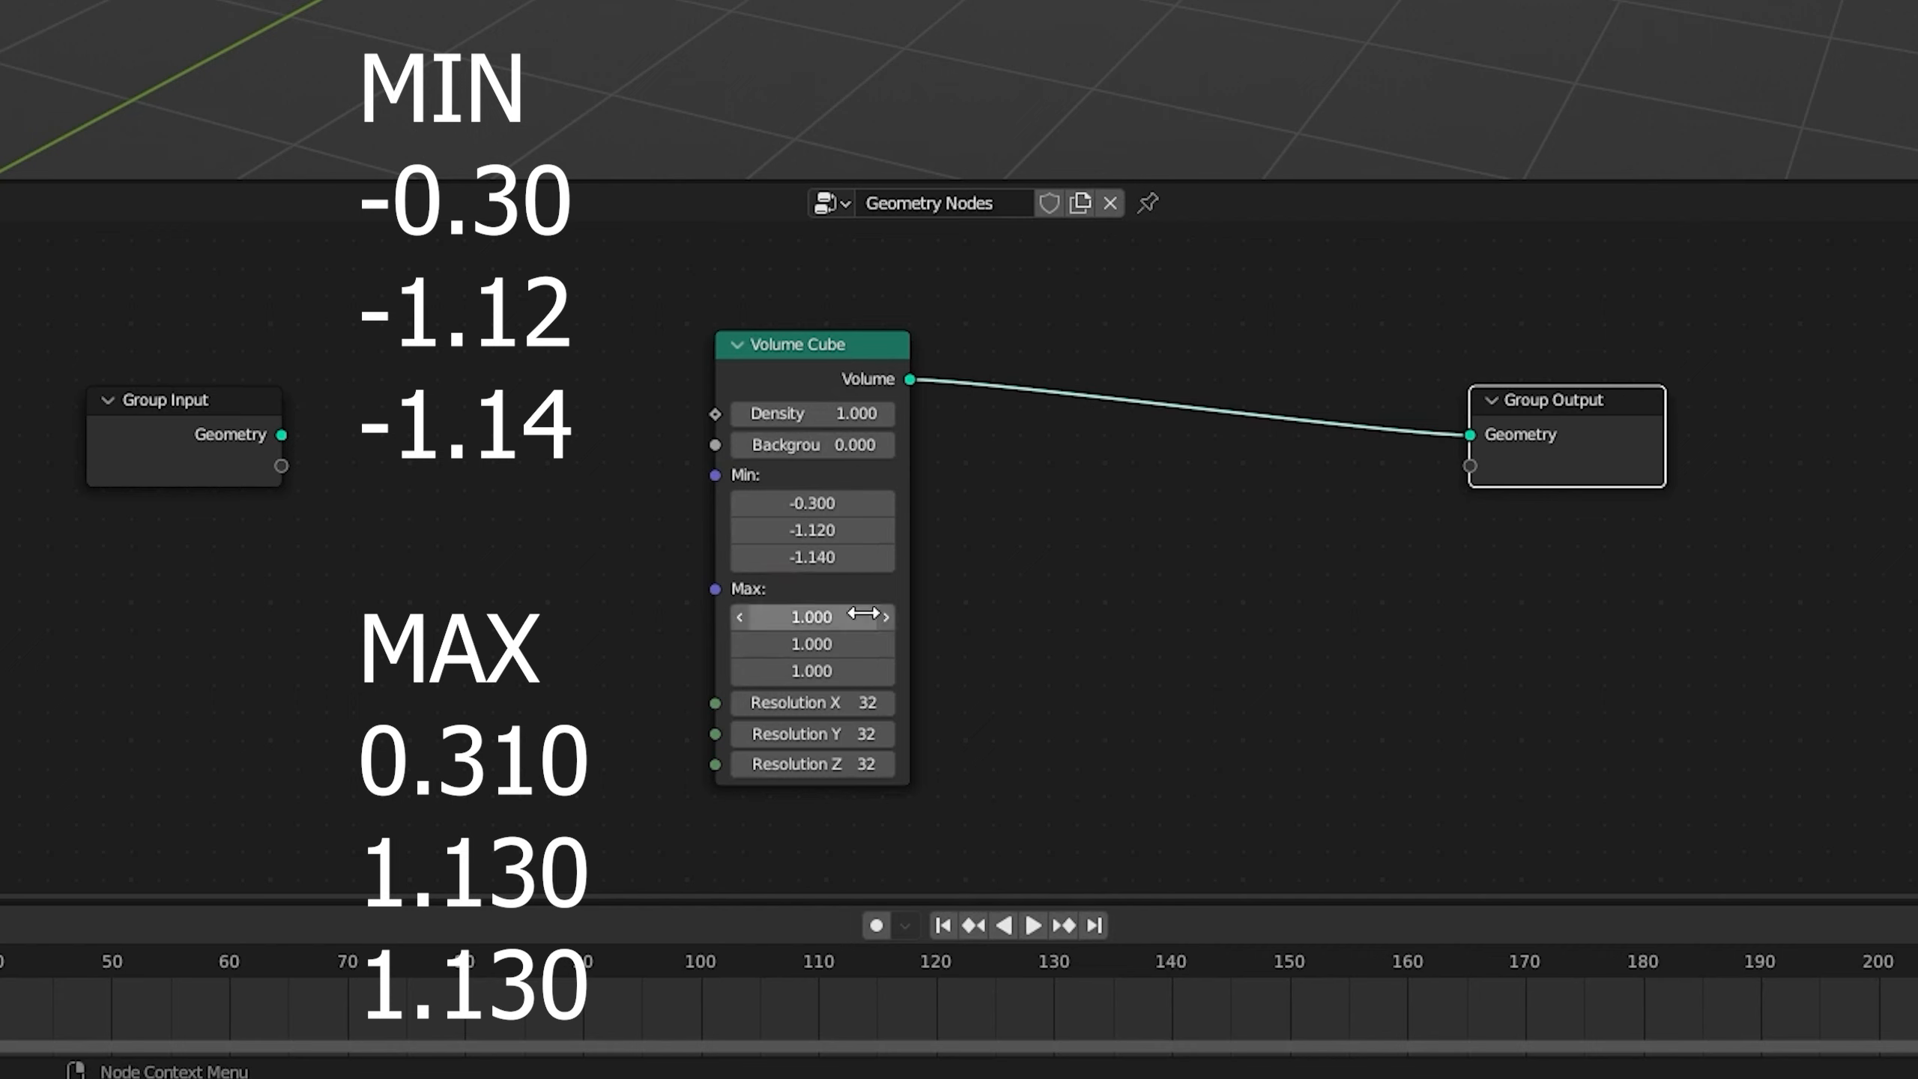
- Set the Volume Cube node's Max values to 0.310, 1.130 and 1.130
{"action": "left_click", "coordinate": [864, 616]}
{"action": "left_click", "coordinate": [846, 645]}
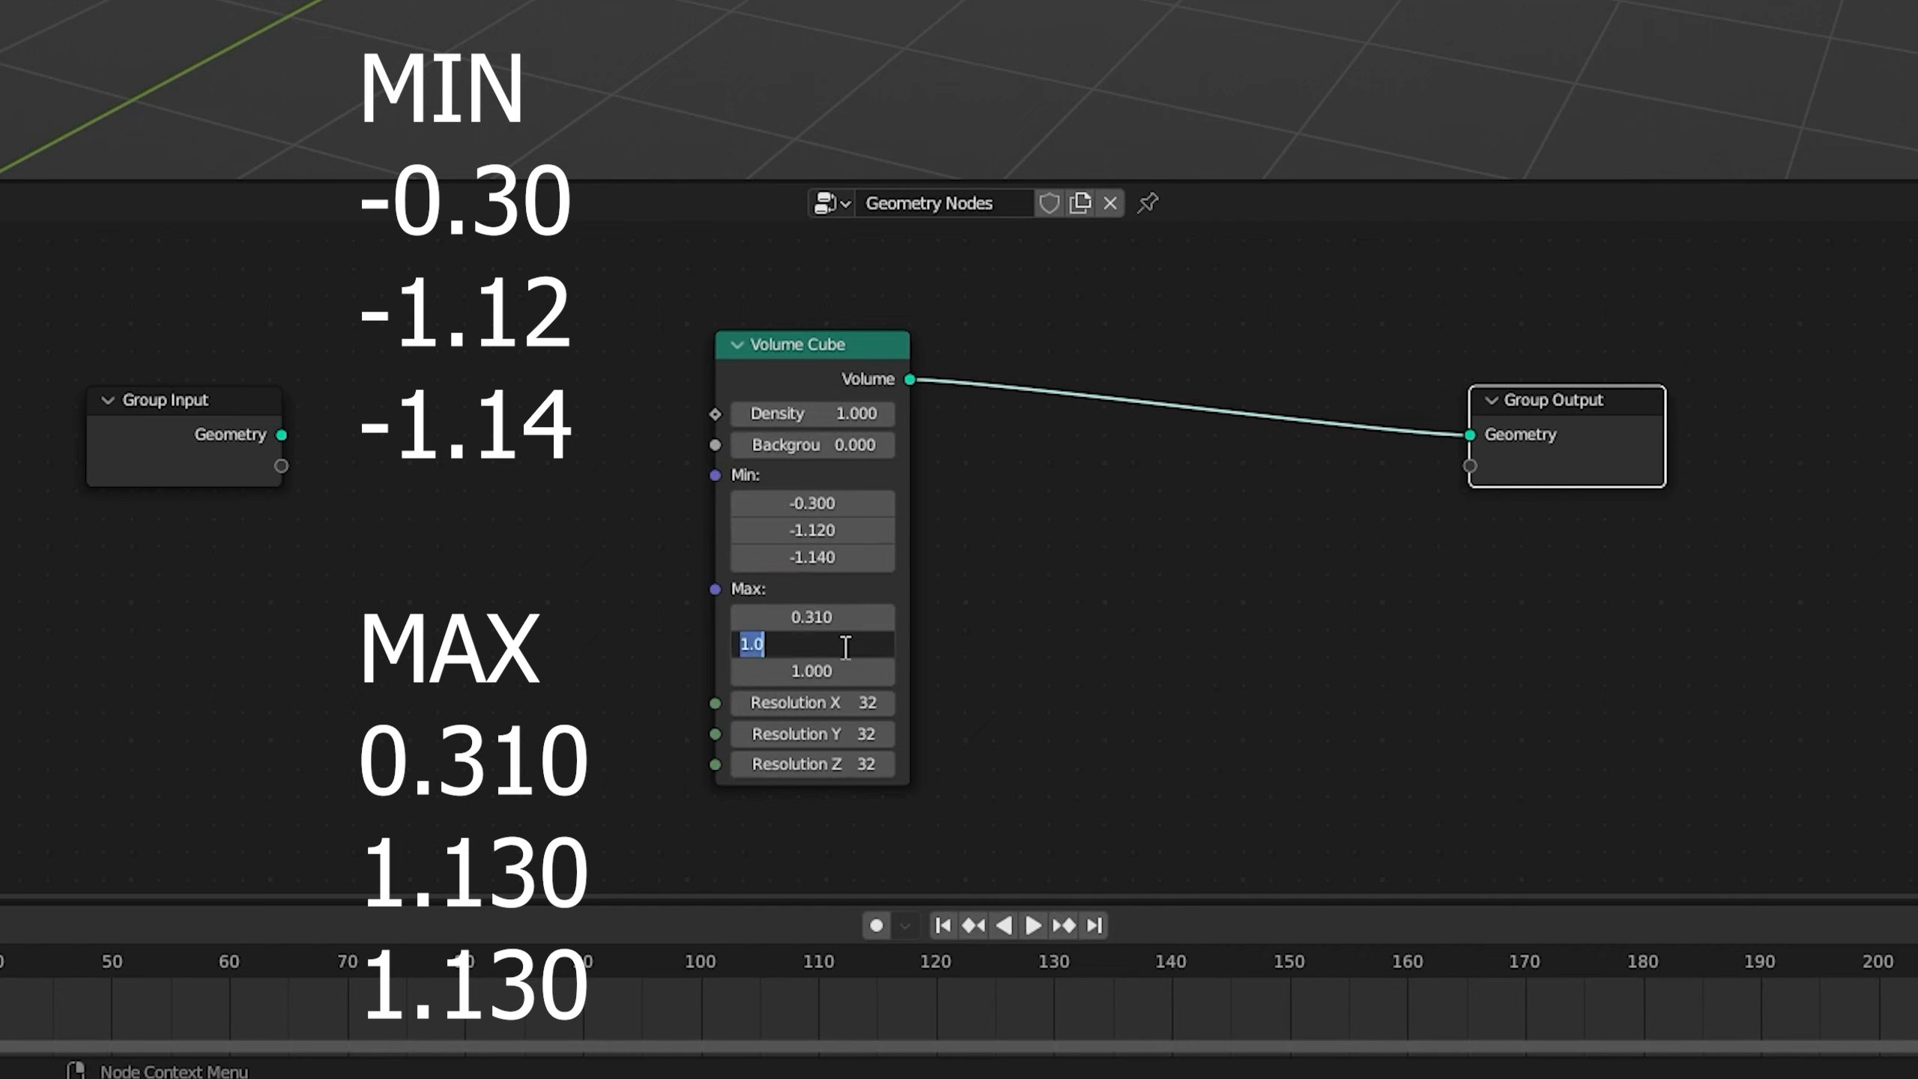
{"action": "type", "text": "1.130"}
{"action": "left_click", "coordinate": [843, 672]}
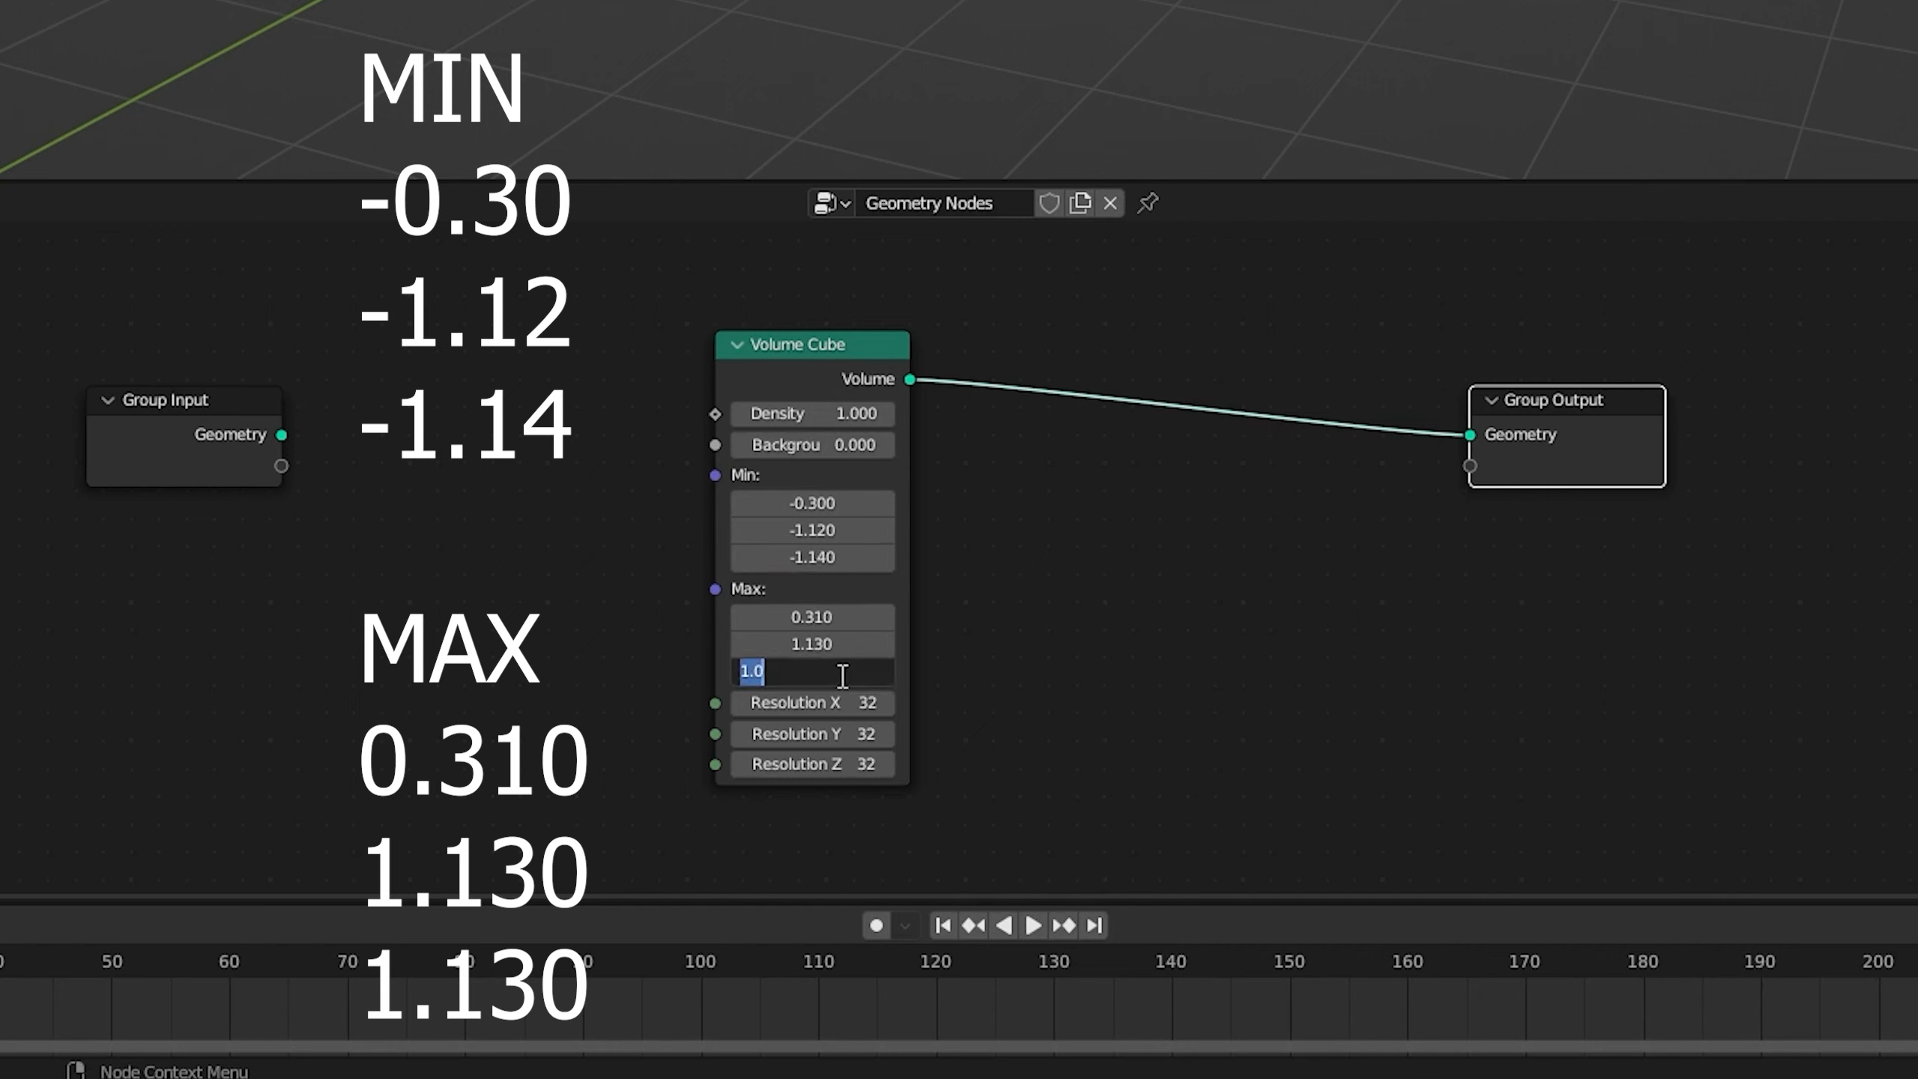
{"action": "type", "text": "1.130"}
{"action": "key", "text": "Return"}
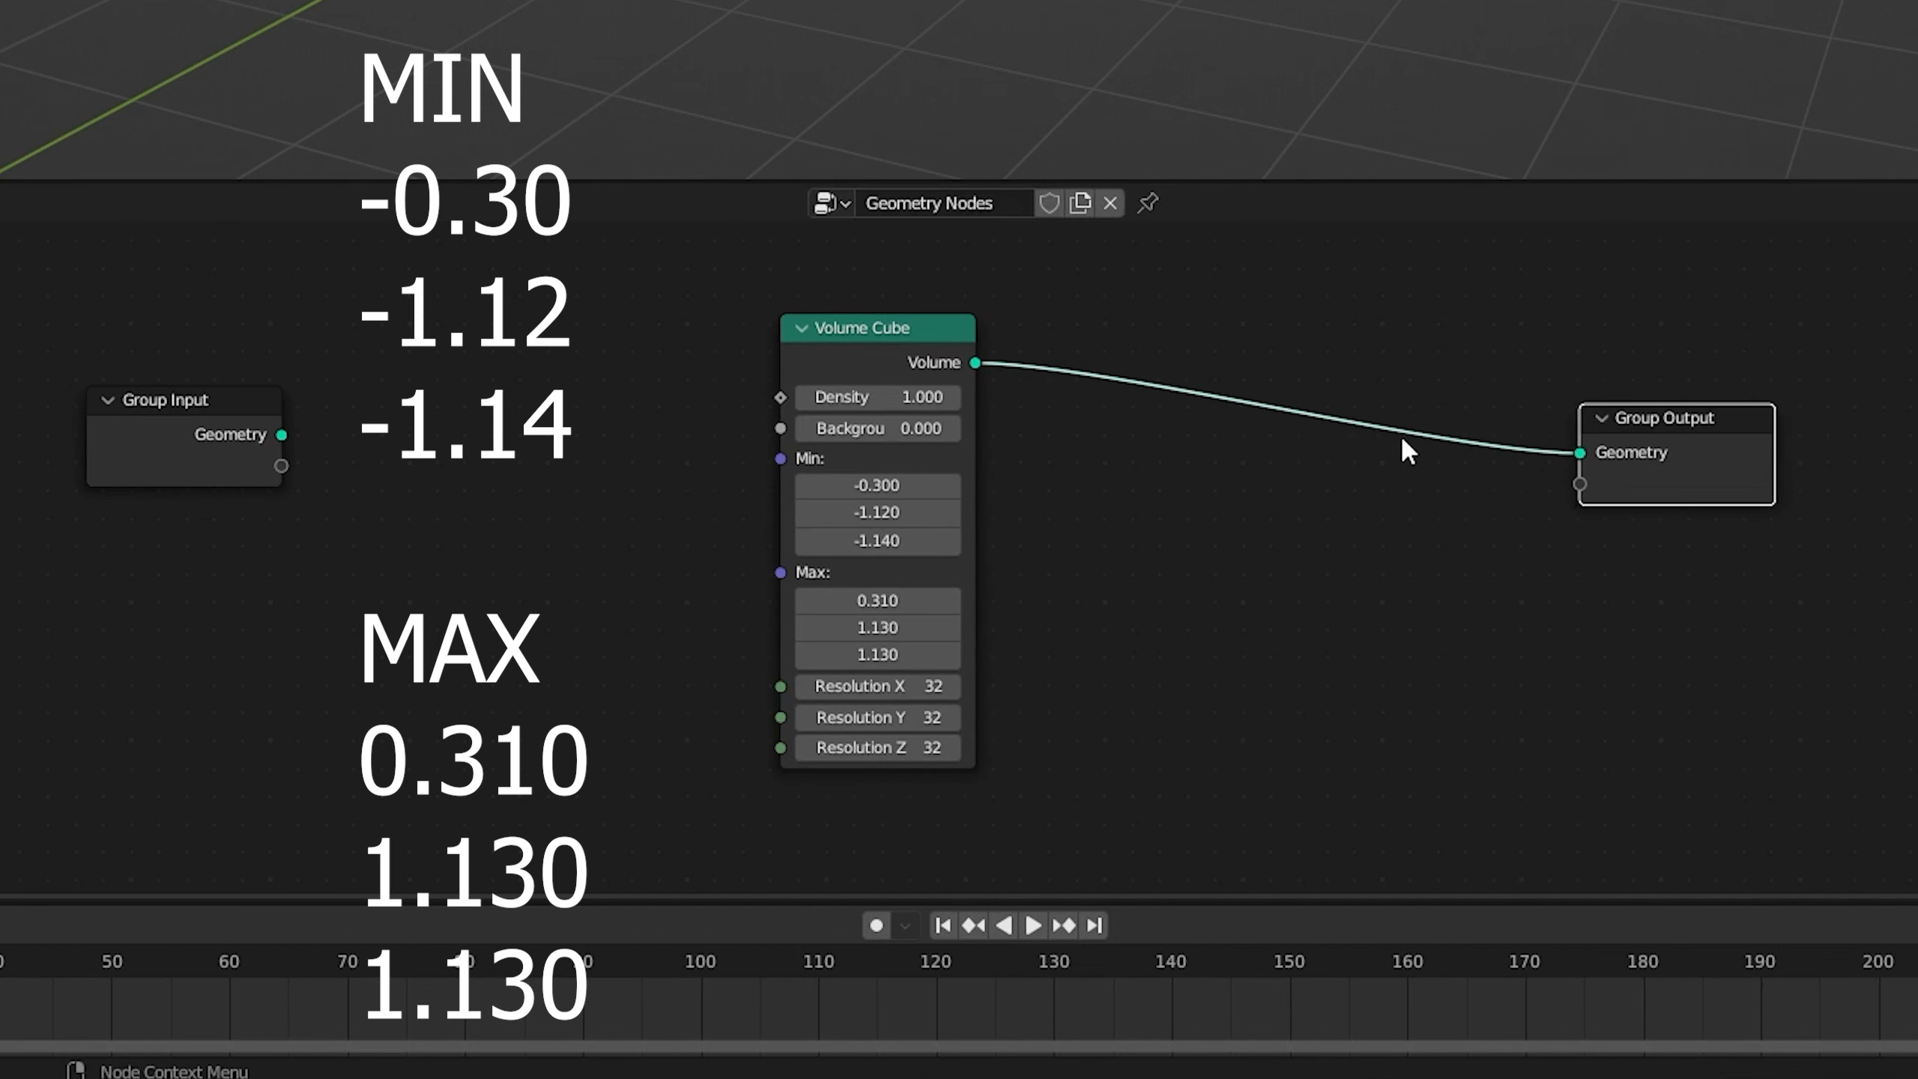
- Insert a Volume to Mesh node between the Volume Cube and the Group Output, and space out the nodes
{"action": "left_click", "coordinate": [1139, 548]}
{"action": "key", "text": "shift+a"}
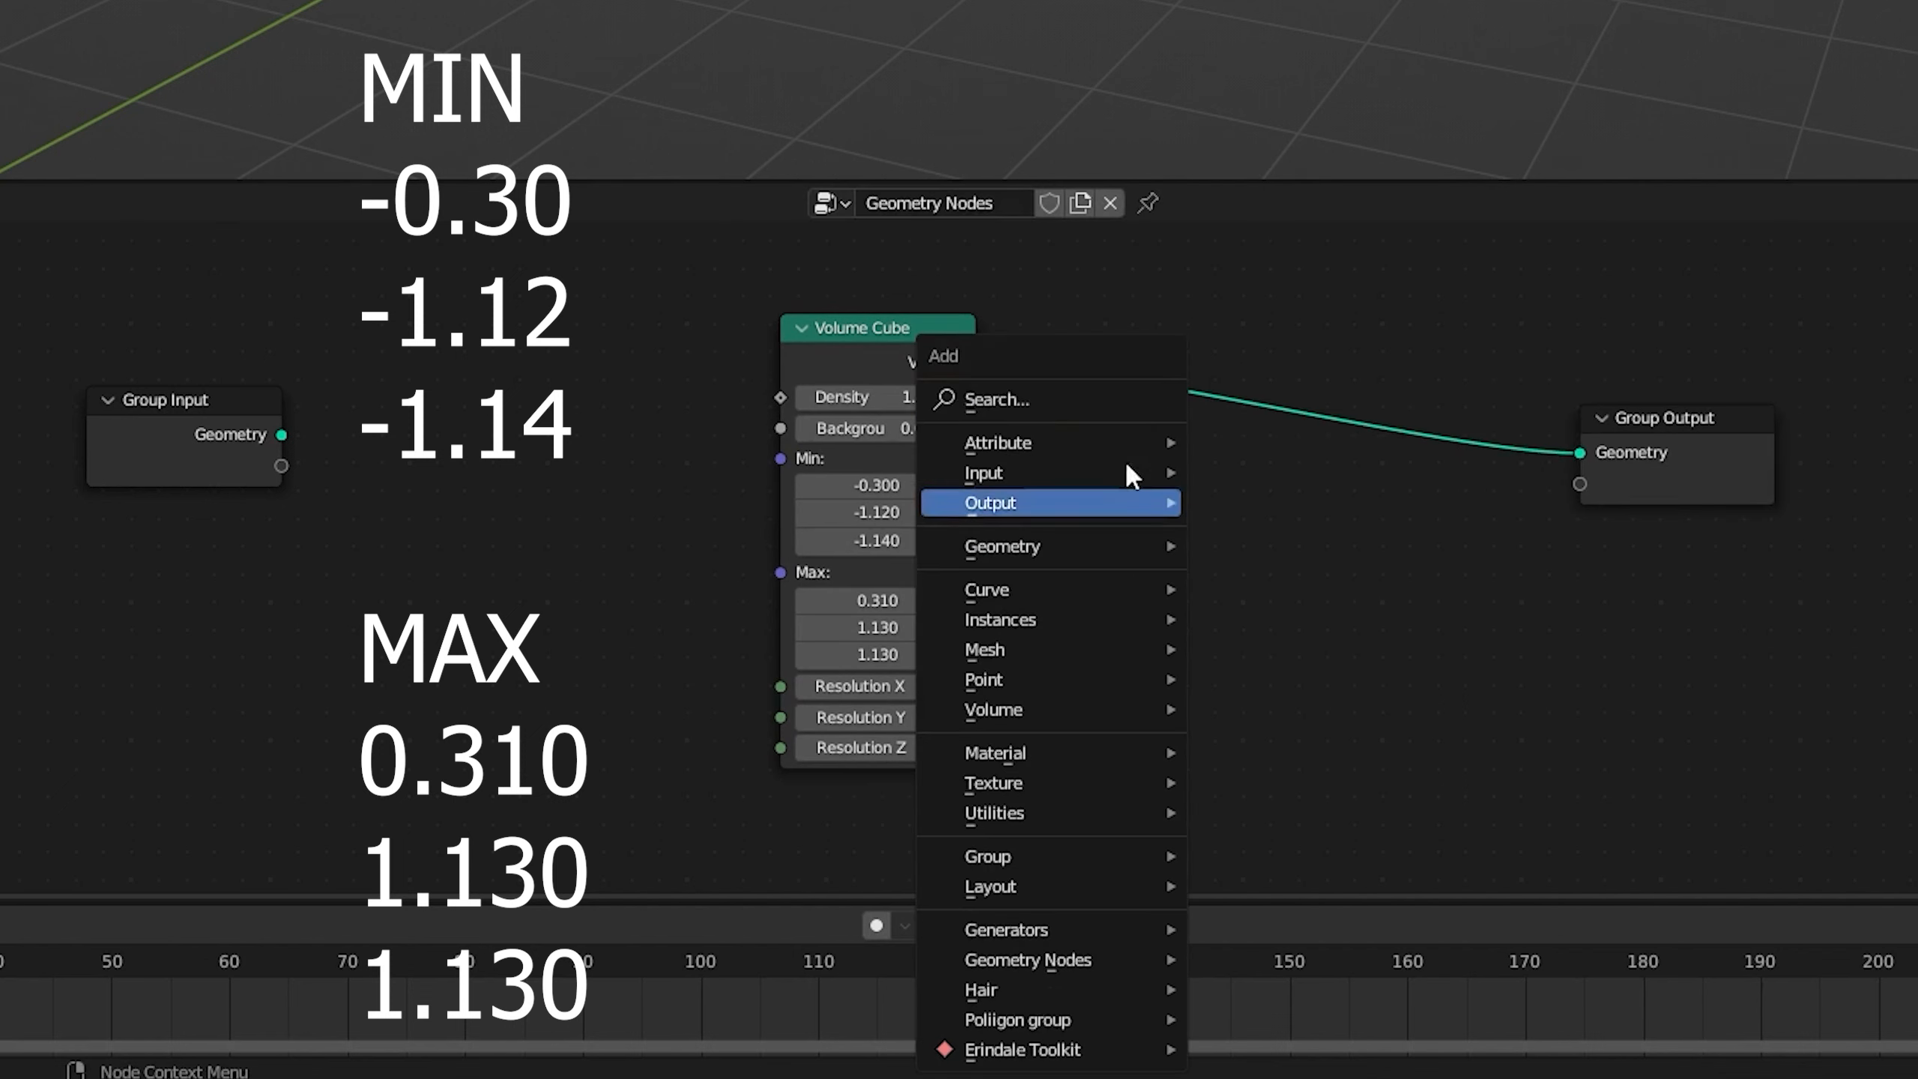
{"action": "type", "text": "volum"}
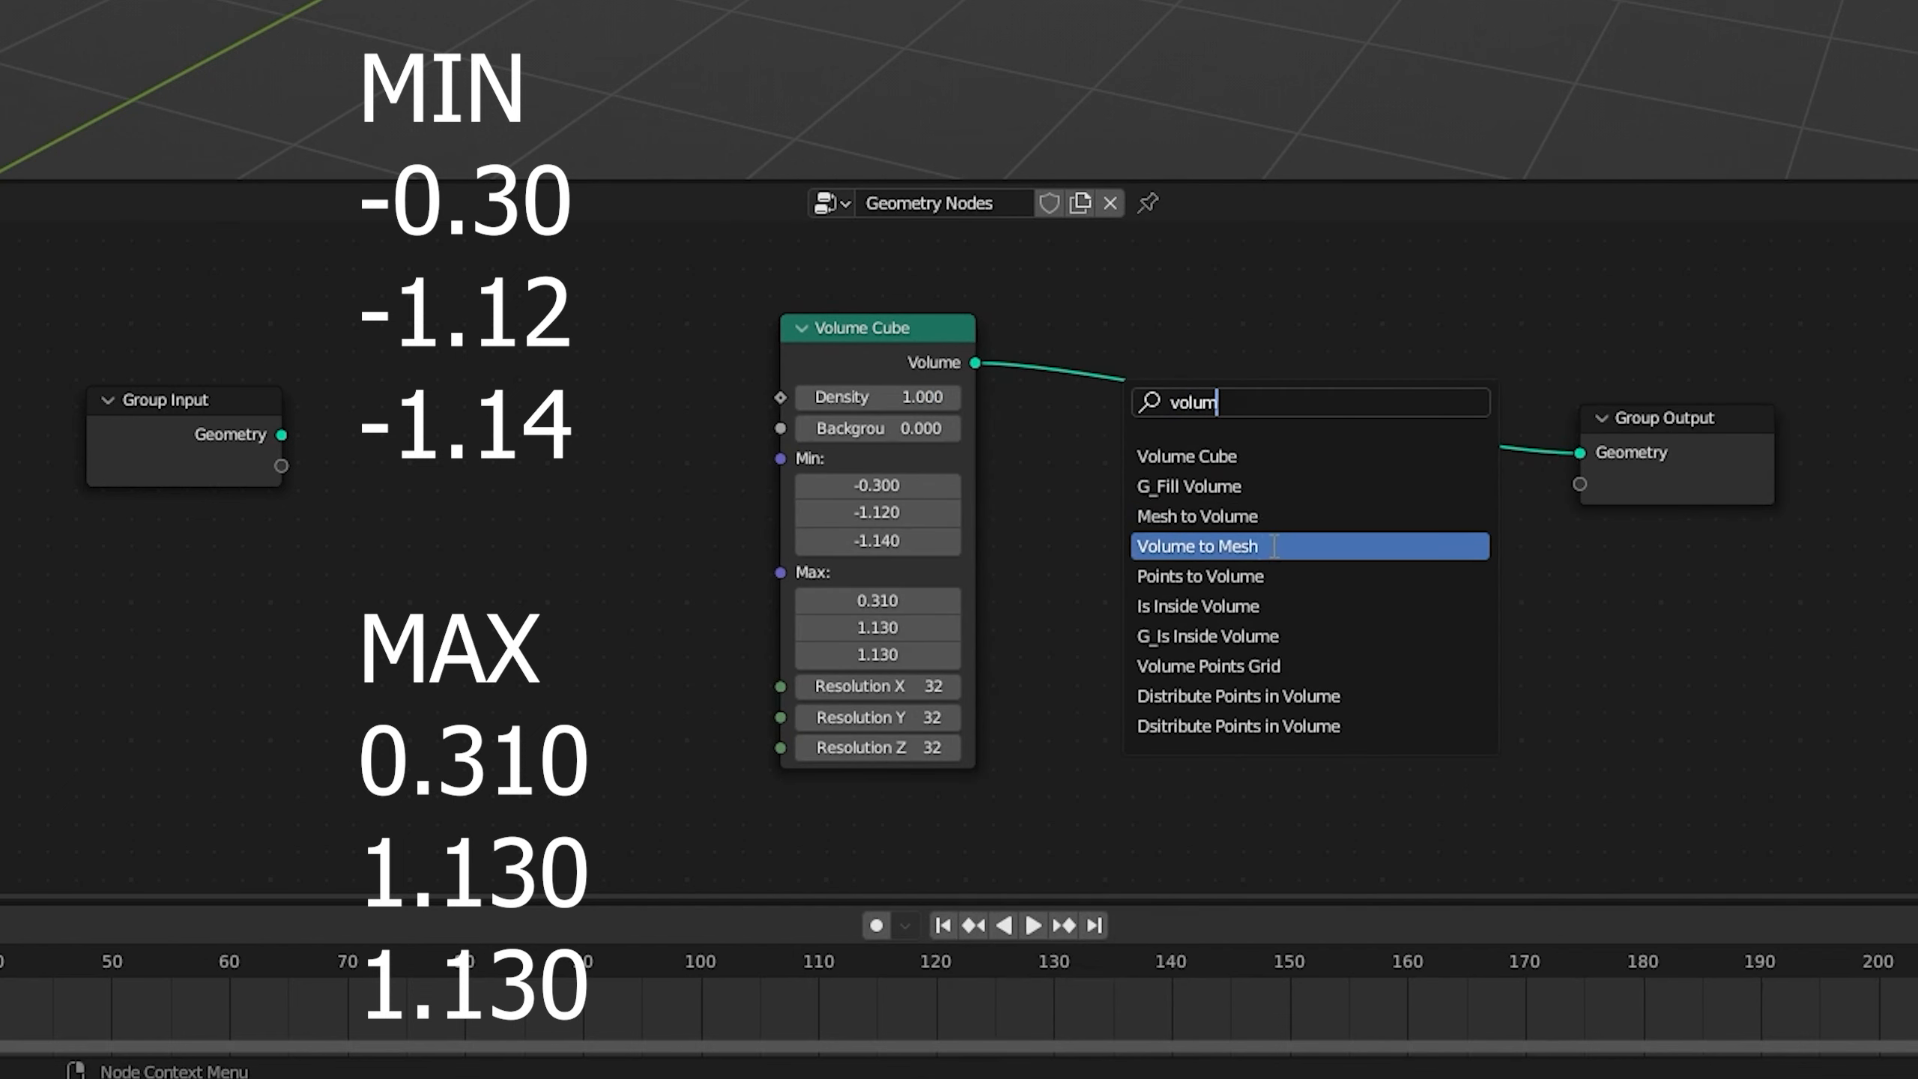
{"action": "left_click", "coordinate": [1197, 546]}
{"action": "left_click", "coordinate": [1315, 527]}
{"action": "left_click_drag", "start_coordinate": [906, 341], "coordinate": [829, 346]}
{"action": "left_click_drag", "start_coordinate": [1246, 352], "coordinate": [1143, 363]}
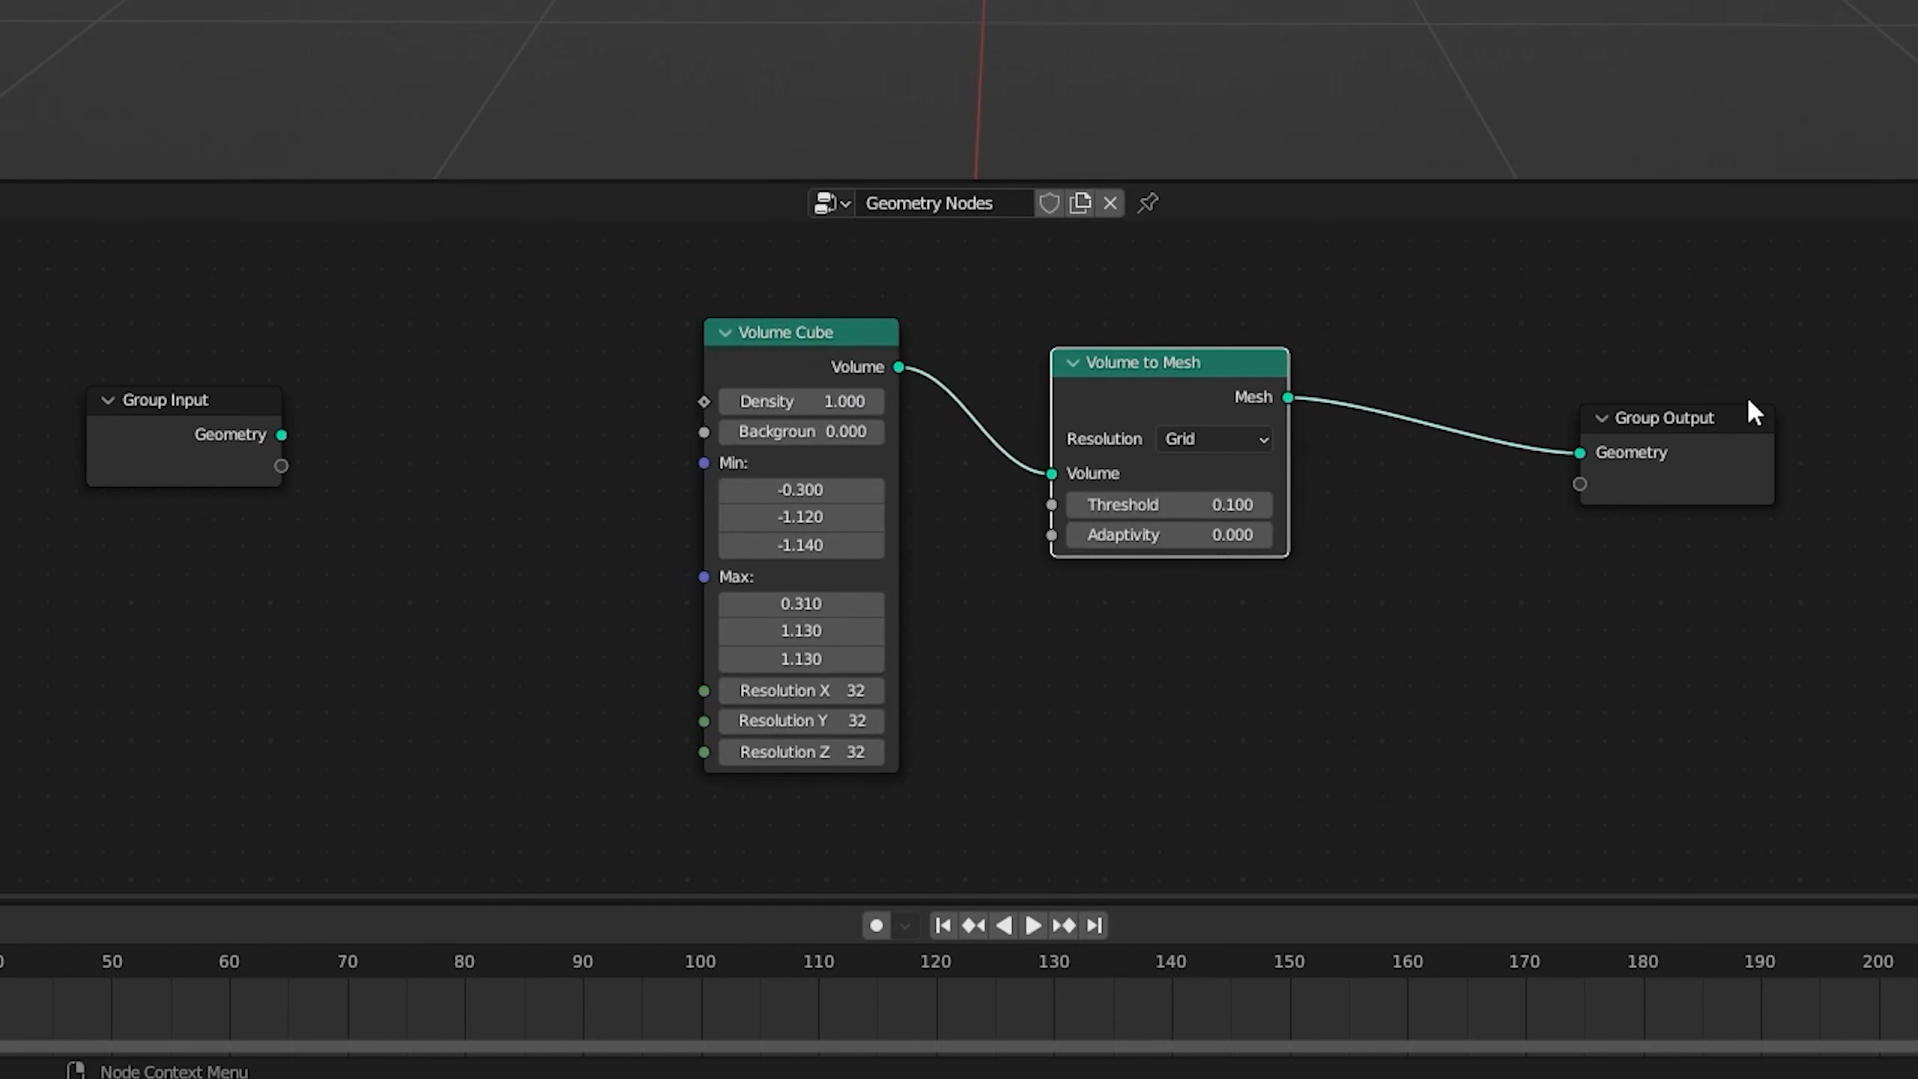
- Insert a Set Shade Smooth node between Volume to Mesh and the Group Output
{"action": "left_click_drag", "start_coordinate": [1747, 408], "coordinate": [1898, 401]}
{"action": "key", "text": "shift+a"}
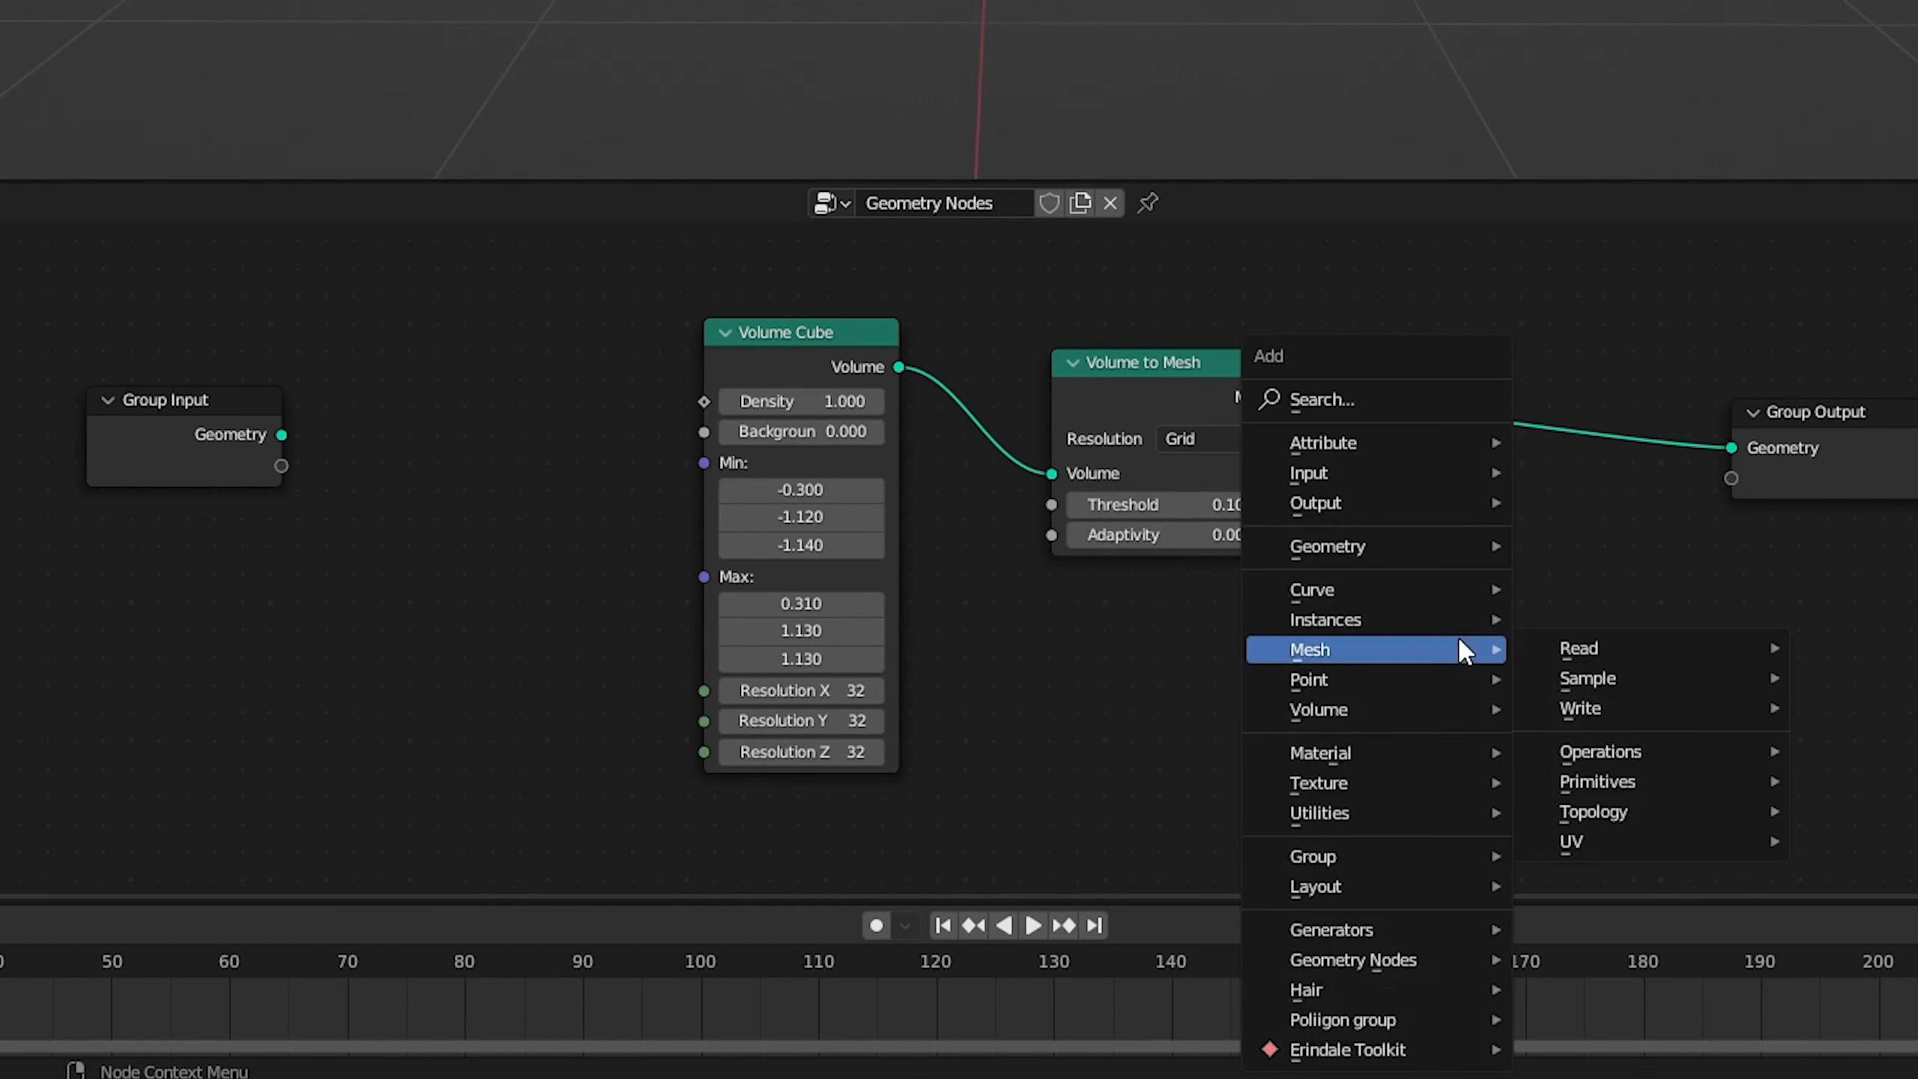
{"action": "left_click", "coordinate": [1424, 393]}
{"action": "type", "text": "set"}
{"action": "left_click", "coordinate": [1489, 720]}
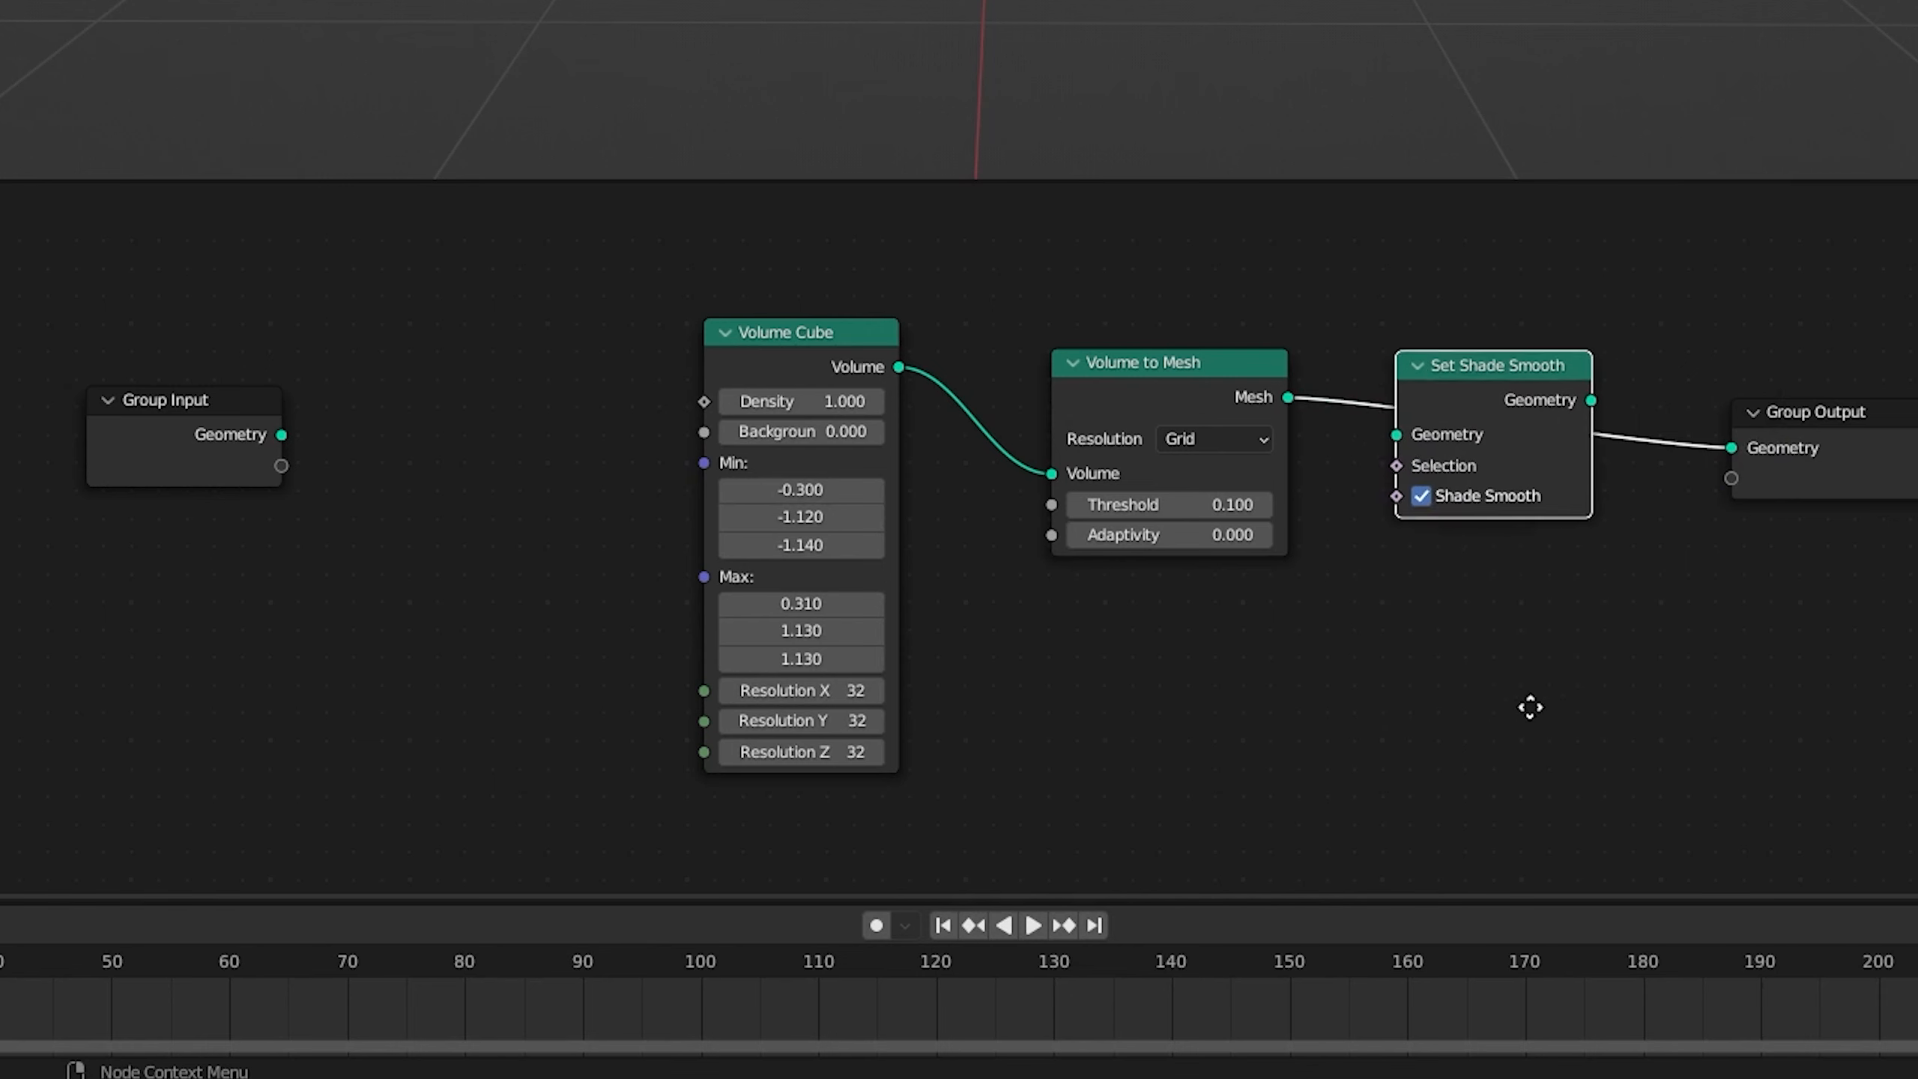
{"action": "left_click", "coordinate": [1529, 703]}
- Insert a Set Material node after Set Shade Smooth and arrange the output chain more compactly
{"action": "key", "text": "shift+a"}
{"action": "left_click", "coordinate": [1756, 398]}
{"action": "type", "text": "set"}
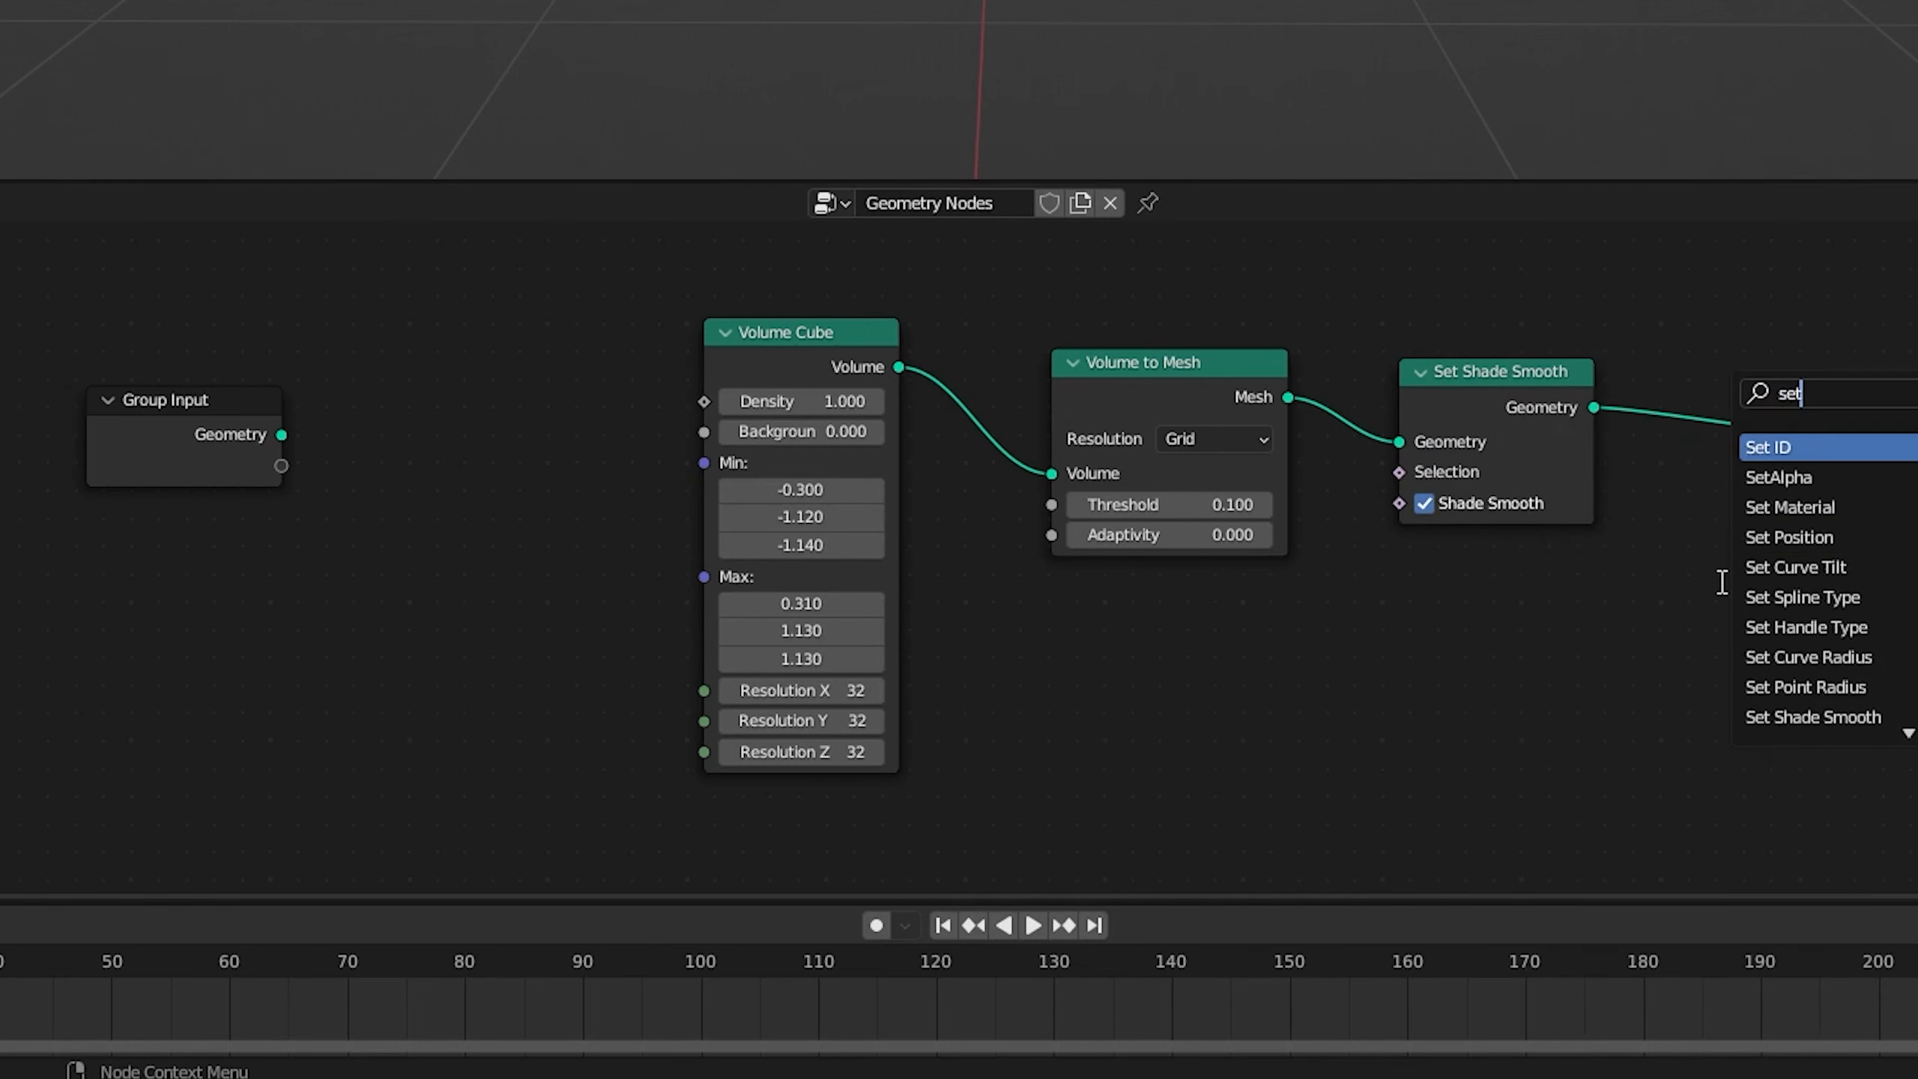
{"action": "left_click", "coordinate": [1805, 507]}
{"action": "left_click", "coordinate": [1820, 523]}
{"action": "left_click_drag", "start_coordinate": [1169, 364], "coordinate": [1112, 347]}
{"action": "left_click_drag", "start_coordinate": [1476, 380], "coordinate": [1366, 362]}
{"action": "left_click_drag", "start_coordinate": [1801, 398], "coordinate": [1635, 376]}
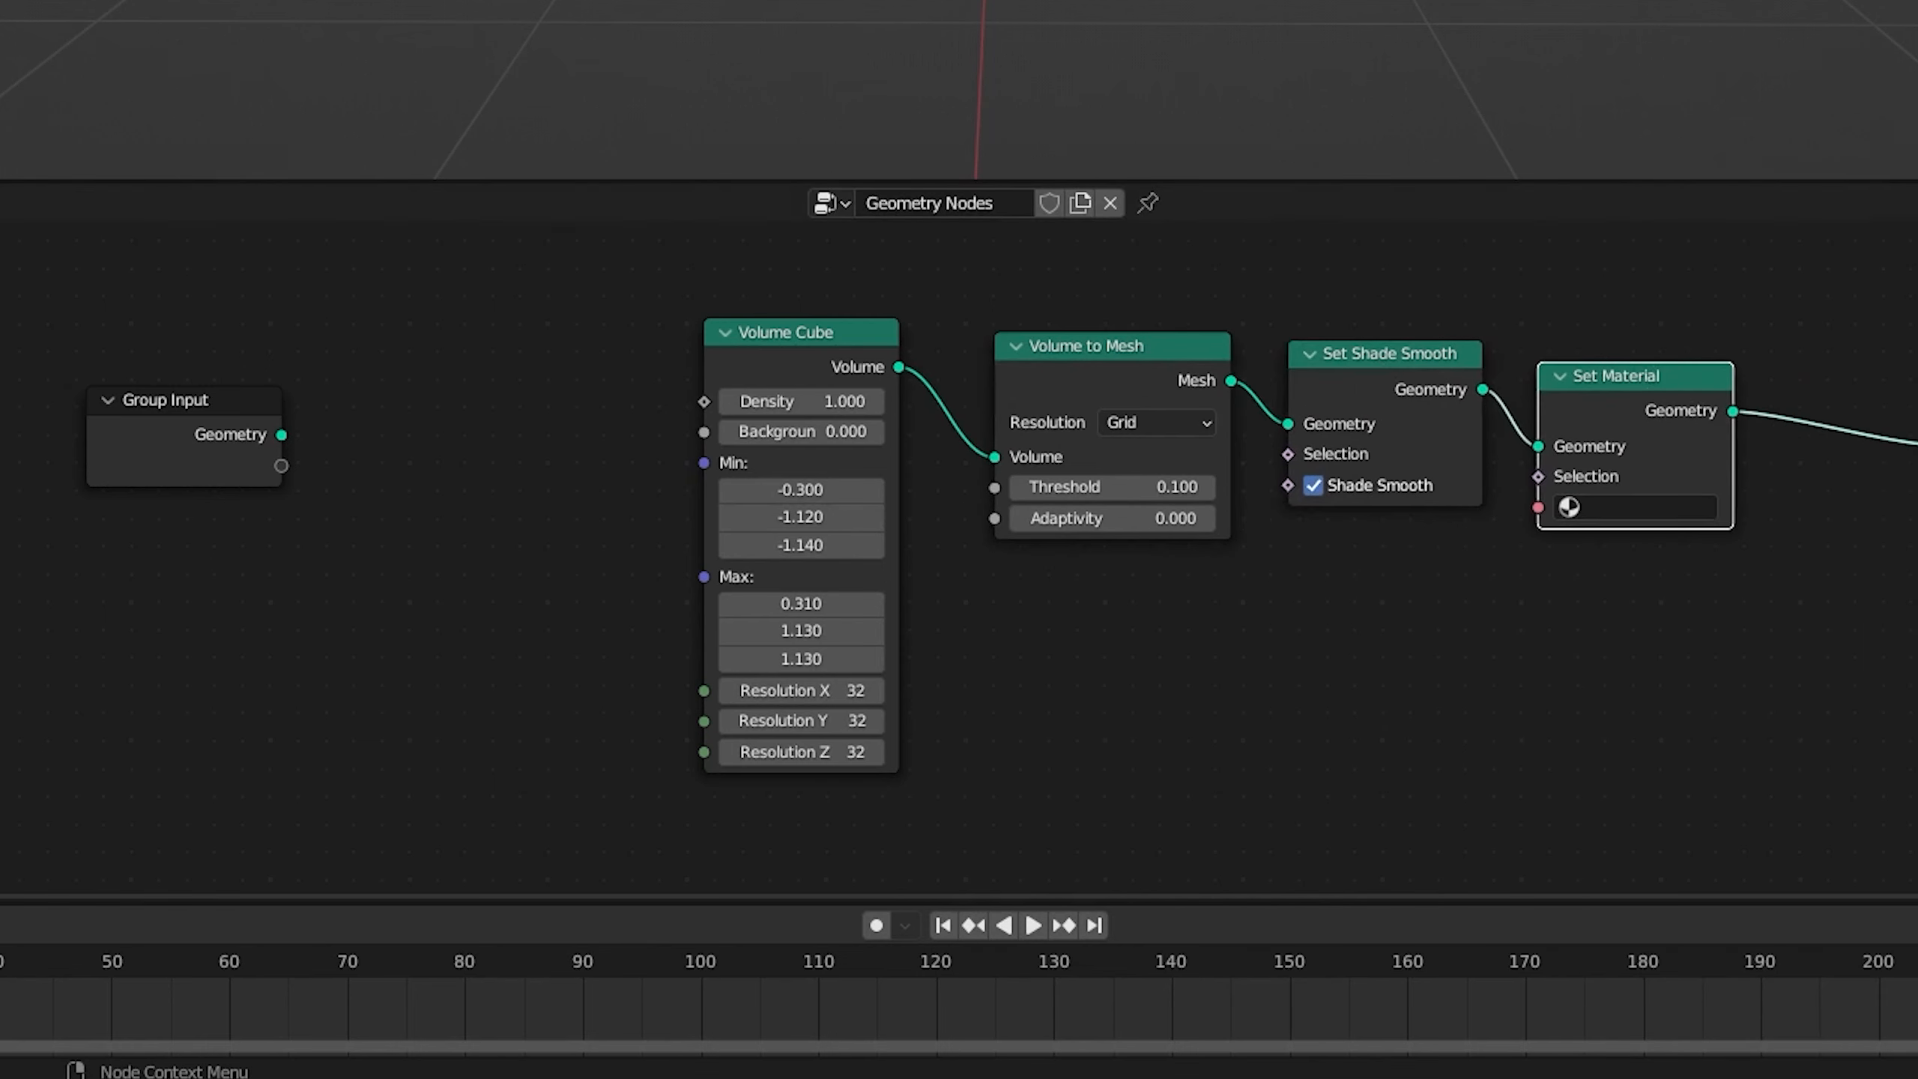
{"action": "left_click_drag", "start_coordinate": [1915, 408], "coordinate": [1835, 400]}
- Add a Musgrave Texture node between the Group Input and the Volume Cube, leaving it unconnected
{"action": "middle_click_drag", "start_coordinate": [1102, 691], "coordinate": [1278, 721]}
{"action": "left_click_drag", "start_coordinate": [335, 449], "coordinate": [1, 457]}
{"action": "key", "text": "shift+a"}
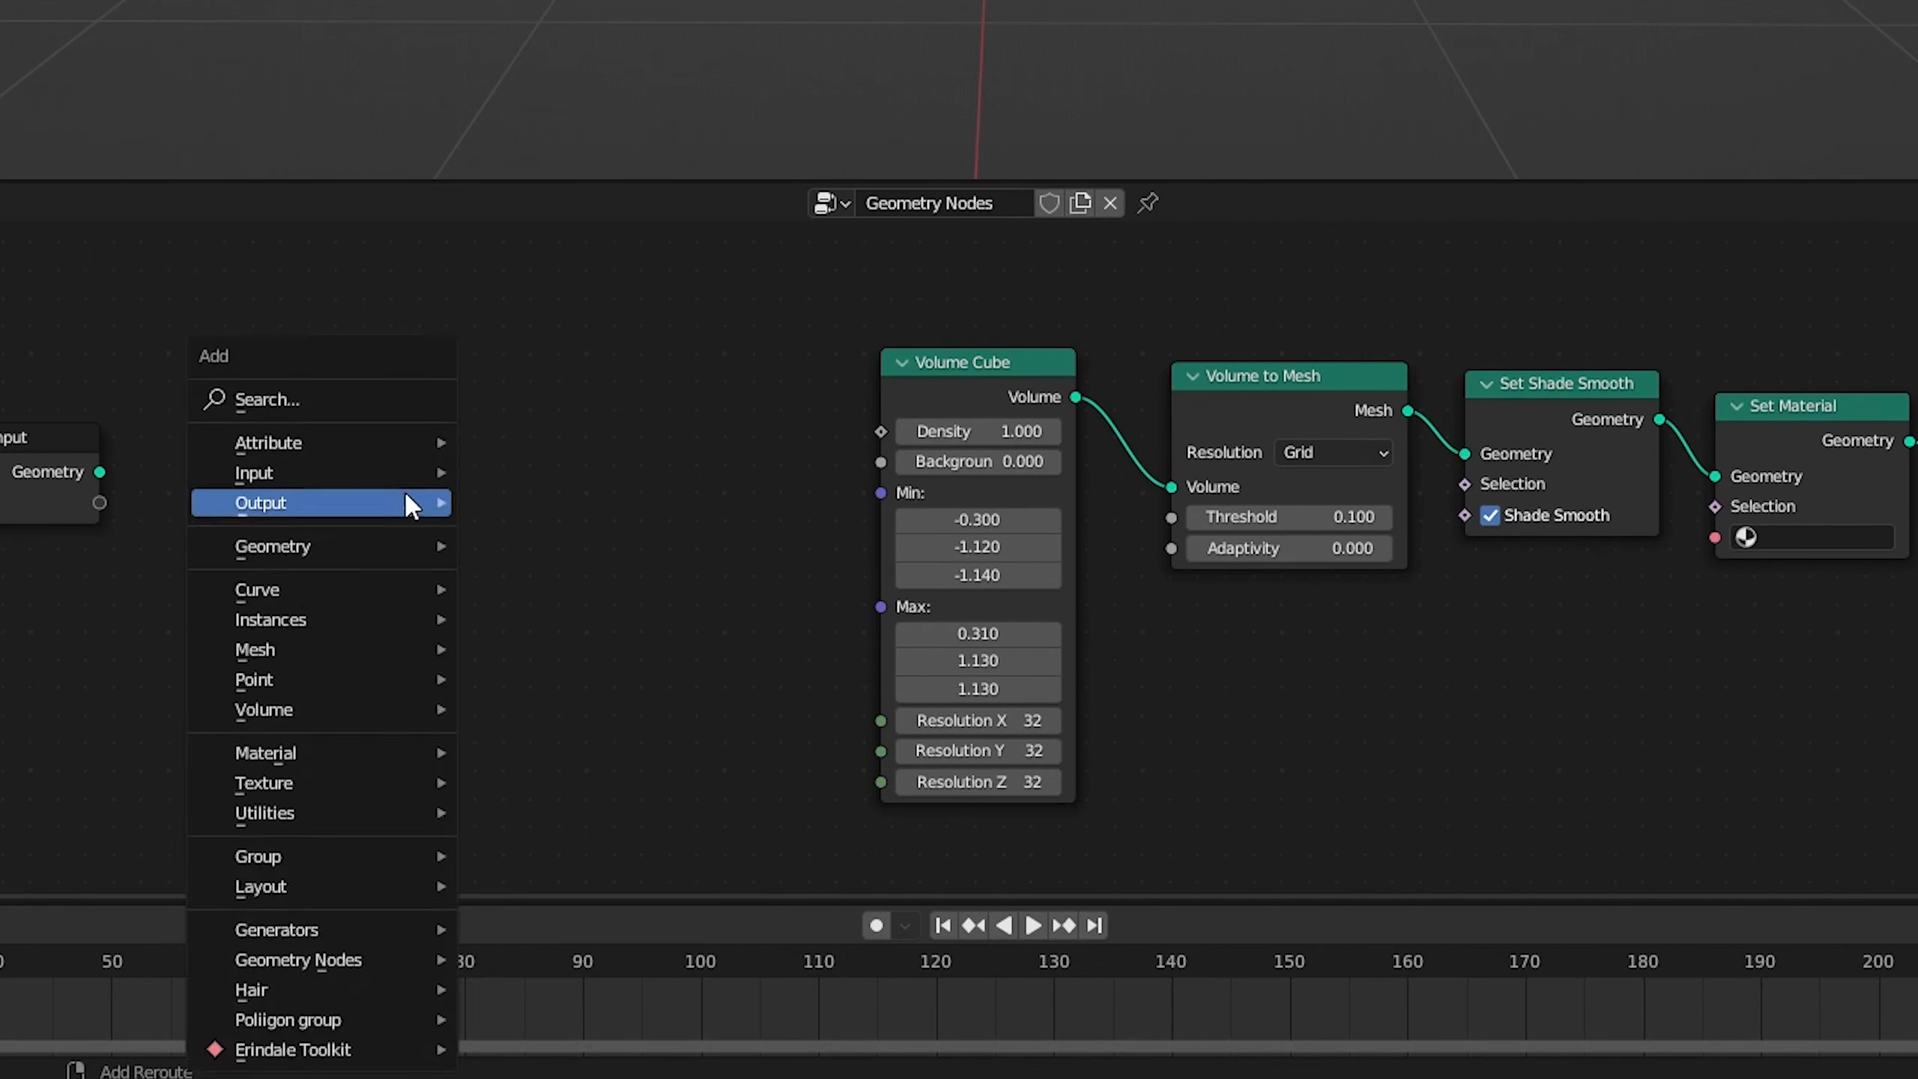
{"action": "left_click", "coordinate": [380, 392]}
{"action": "type", "text": "mu"}
{"action": "key", "text": "Return"}
{"action": "left_click", "coordinate": [308, 453]}
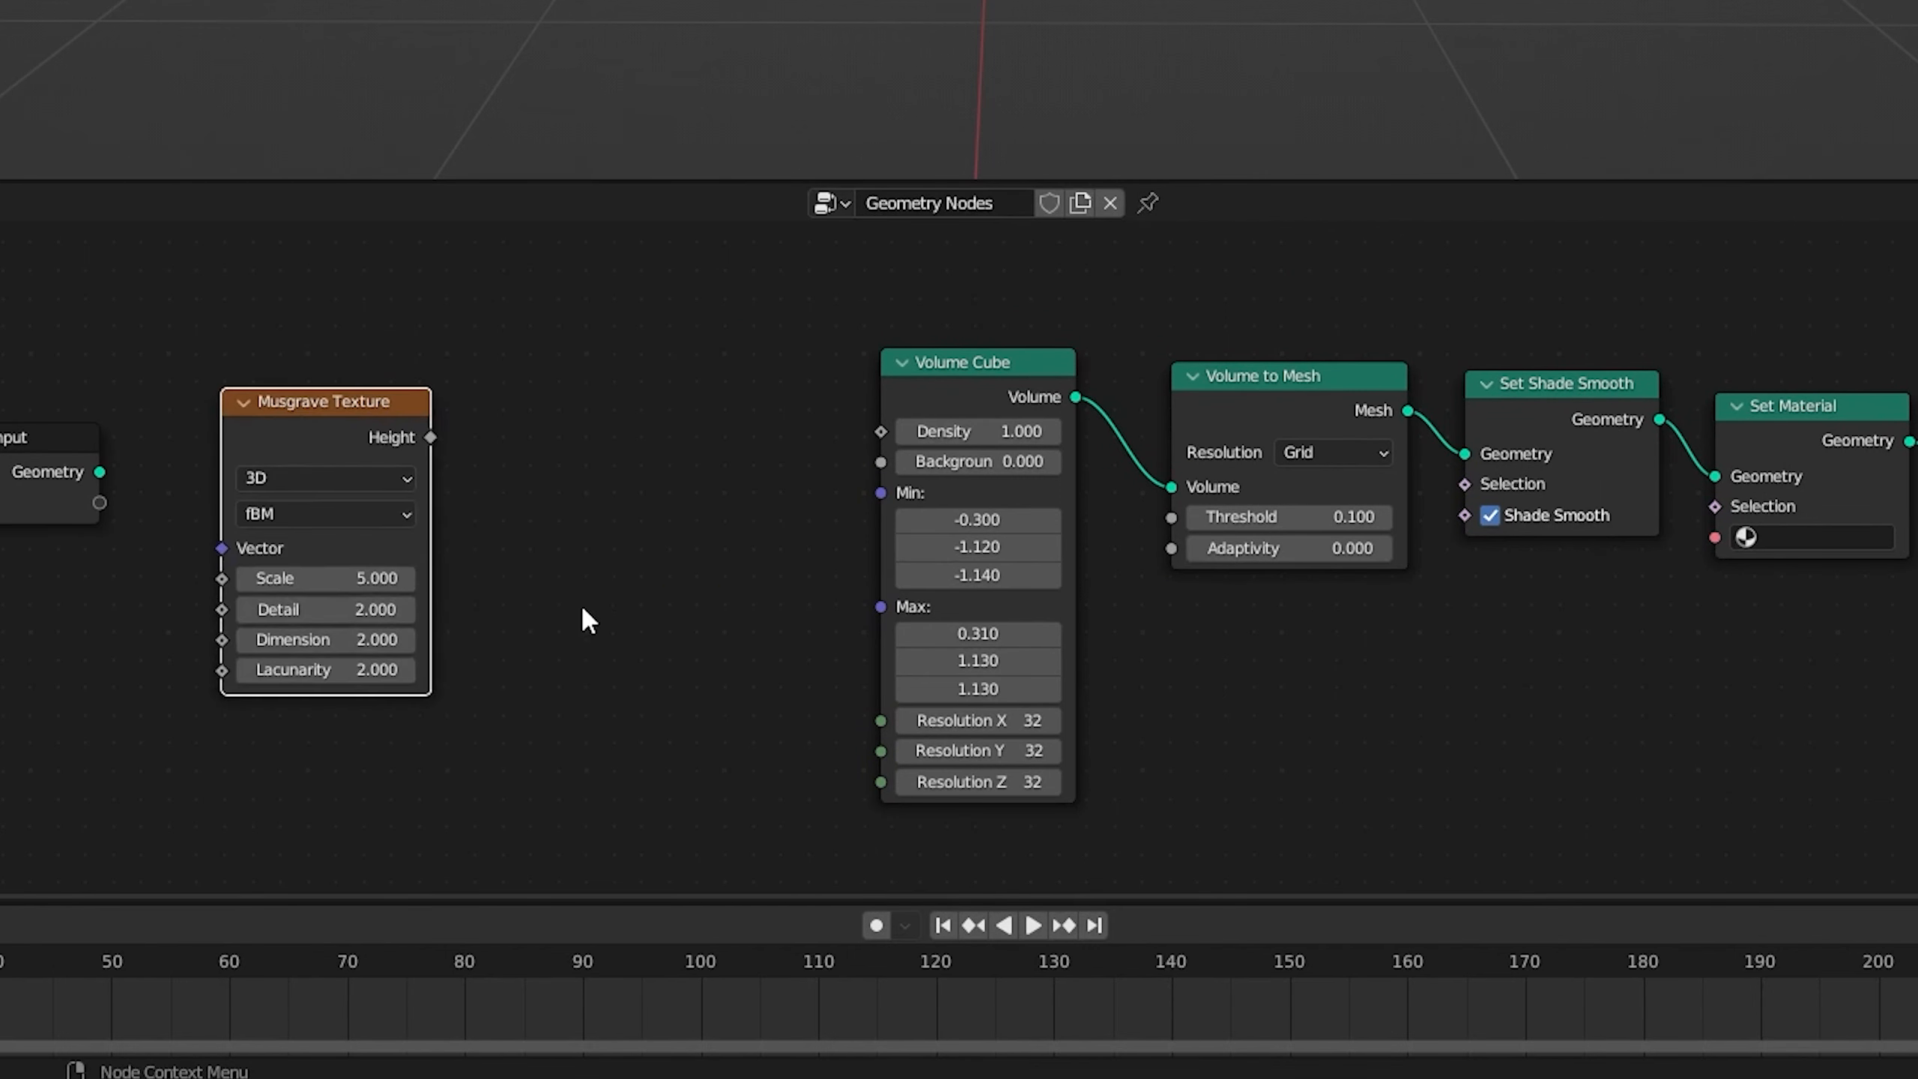
- Add a Voronoi Texture node beside the Musgrave Texture
{"action": "key", "text": "shift+a"}
{"action": "left_click", "coordinate": [538, 399]}
{"action": "type", "text": "vor"}
{"action": "key", "text": "Return"}
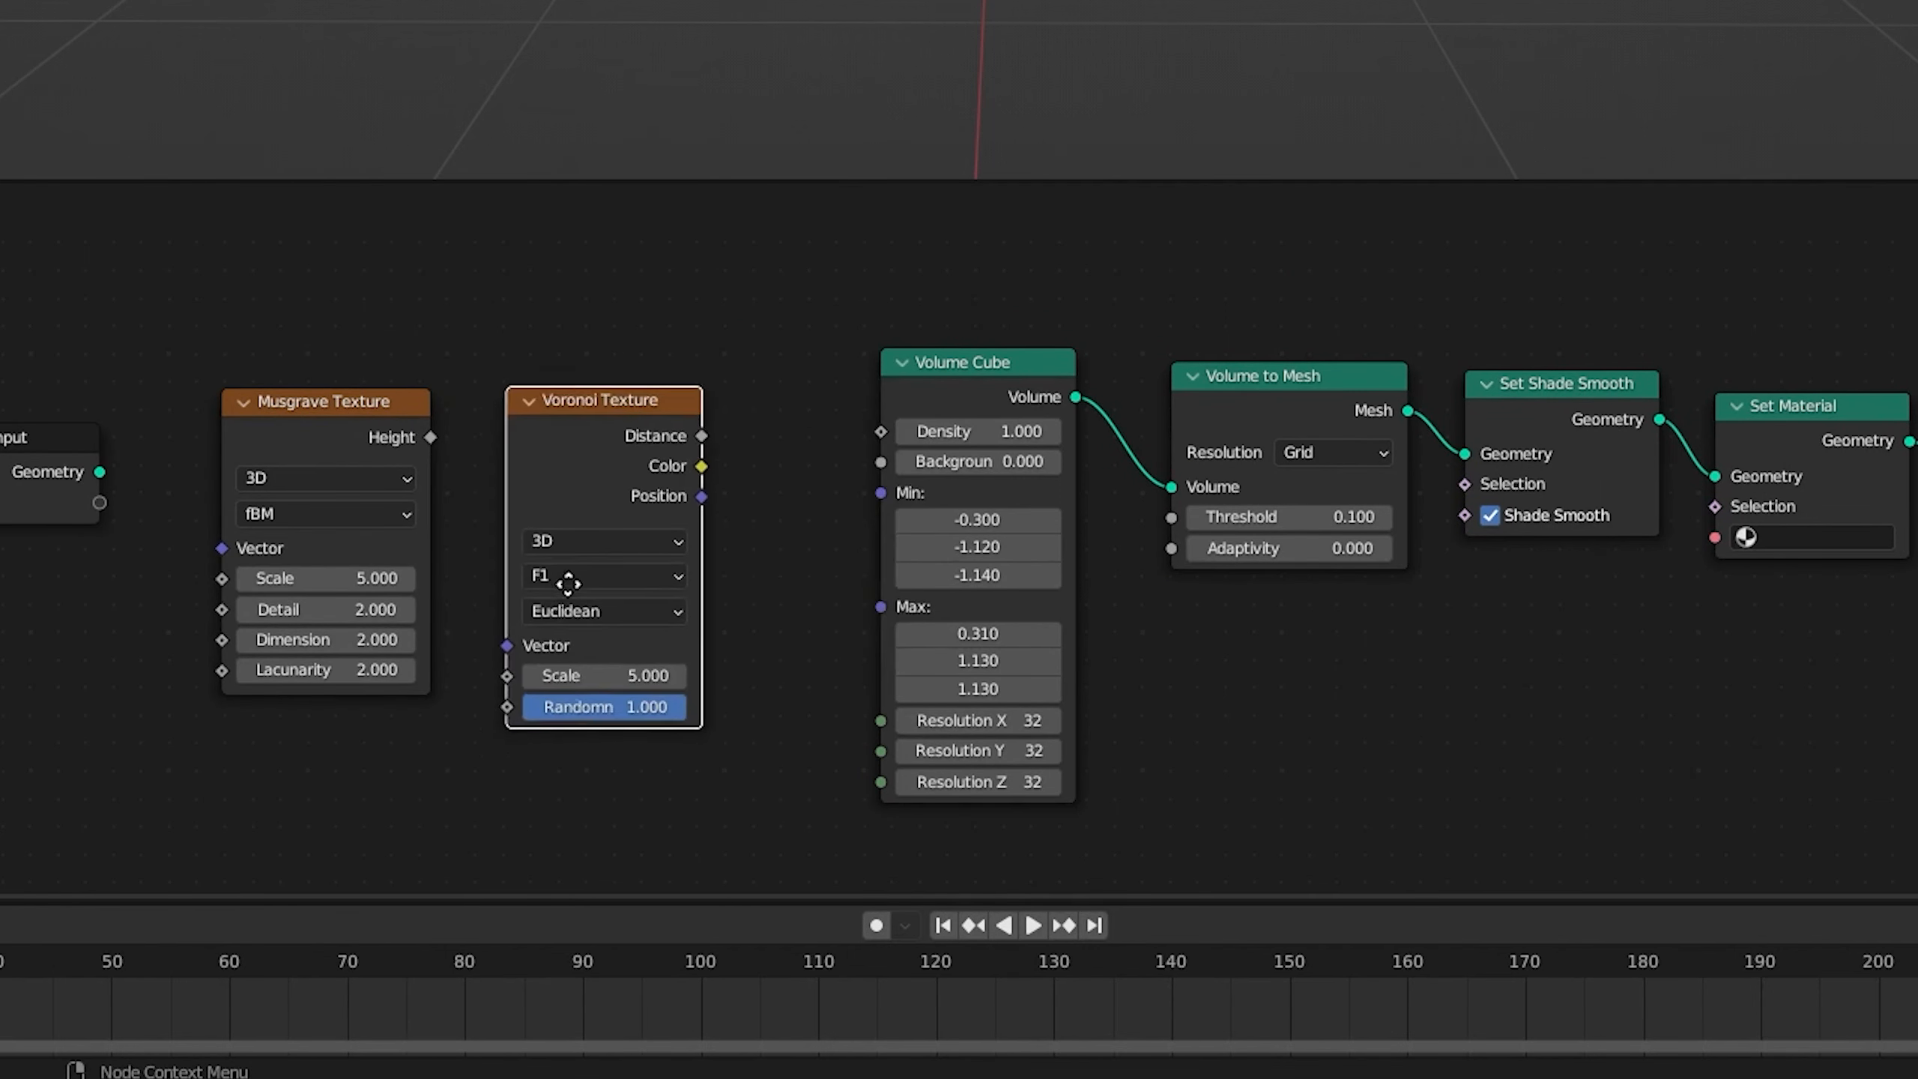
{"action": "left_click", "coordinate": [549, 618]}
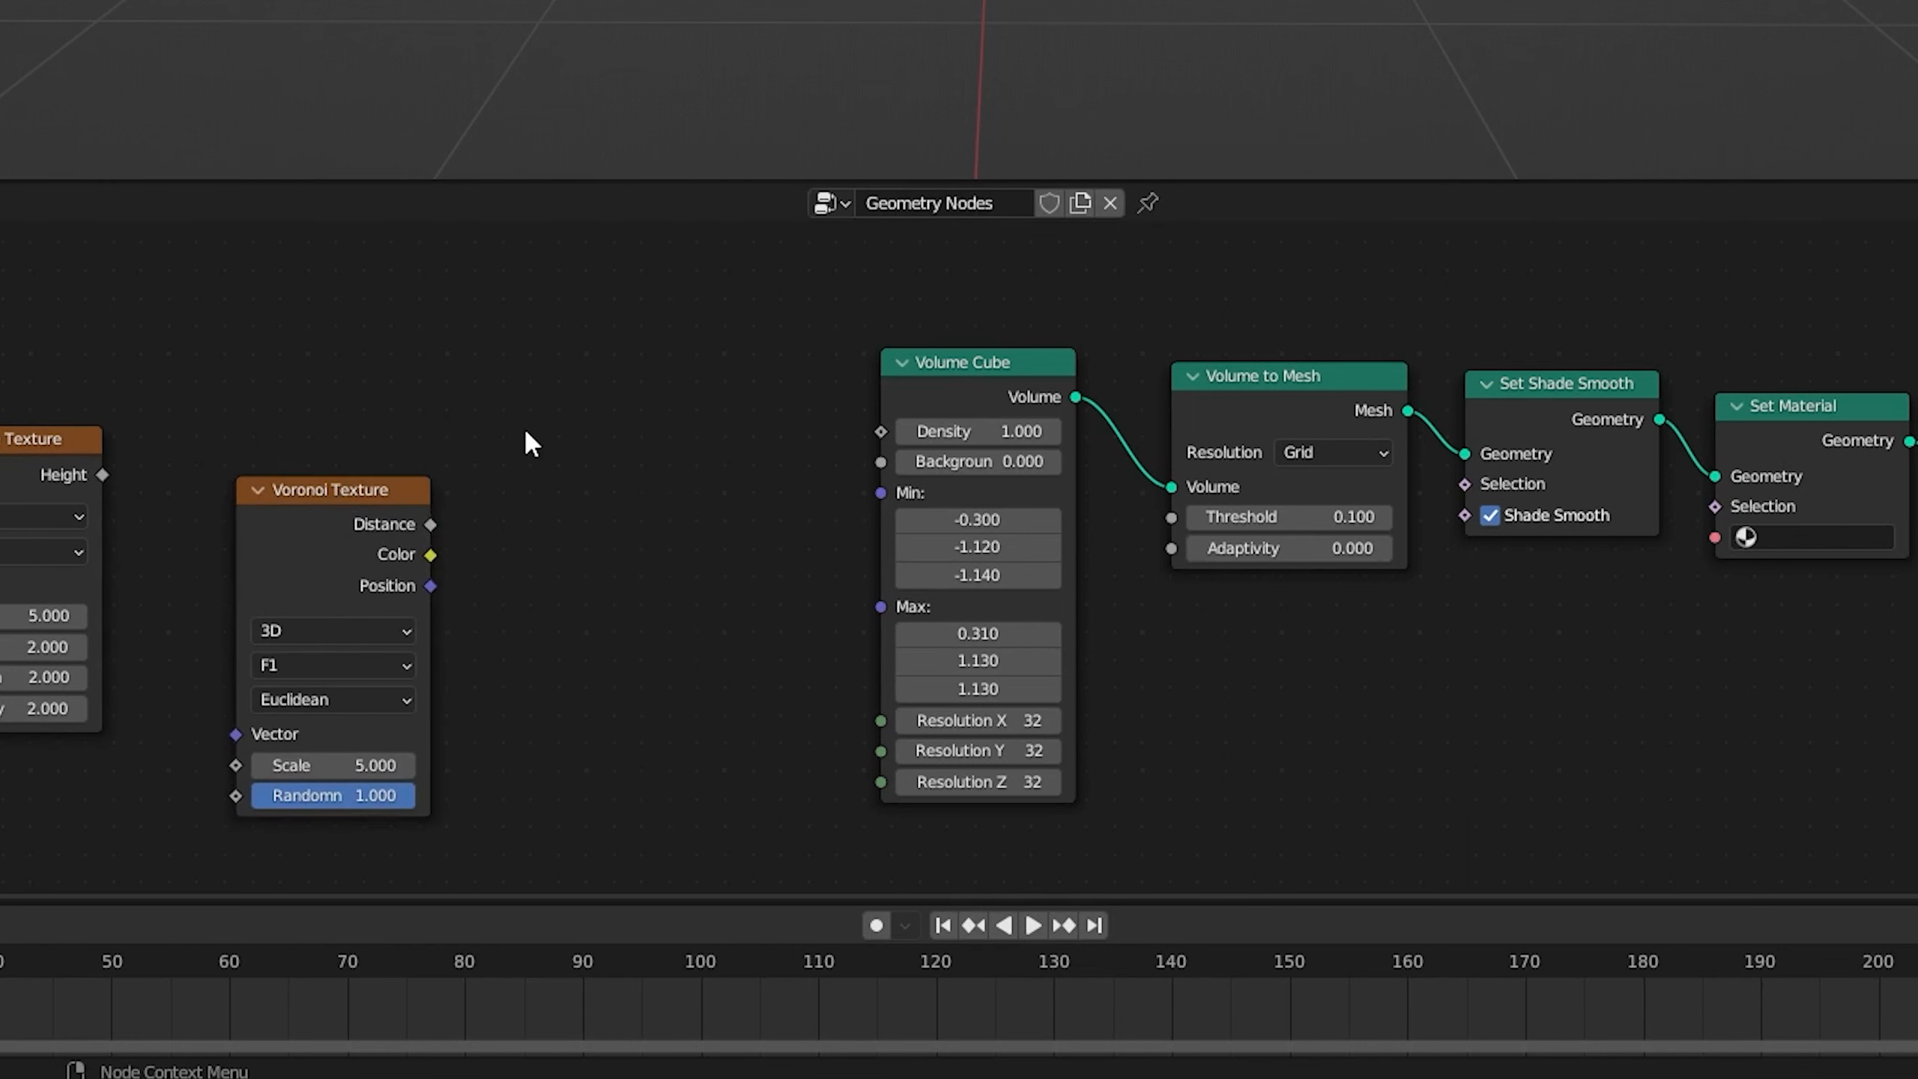
- Add a ColorRamp node before the Volume Cube and connect its Color output to the cube's Density
{"action": "key", "text": "shift+a"}
{"action": "mouse_move", "coordinate": [516, 438]}
{"action": "left_click", "coordinate": [513, 399]}
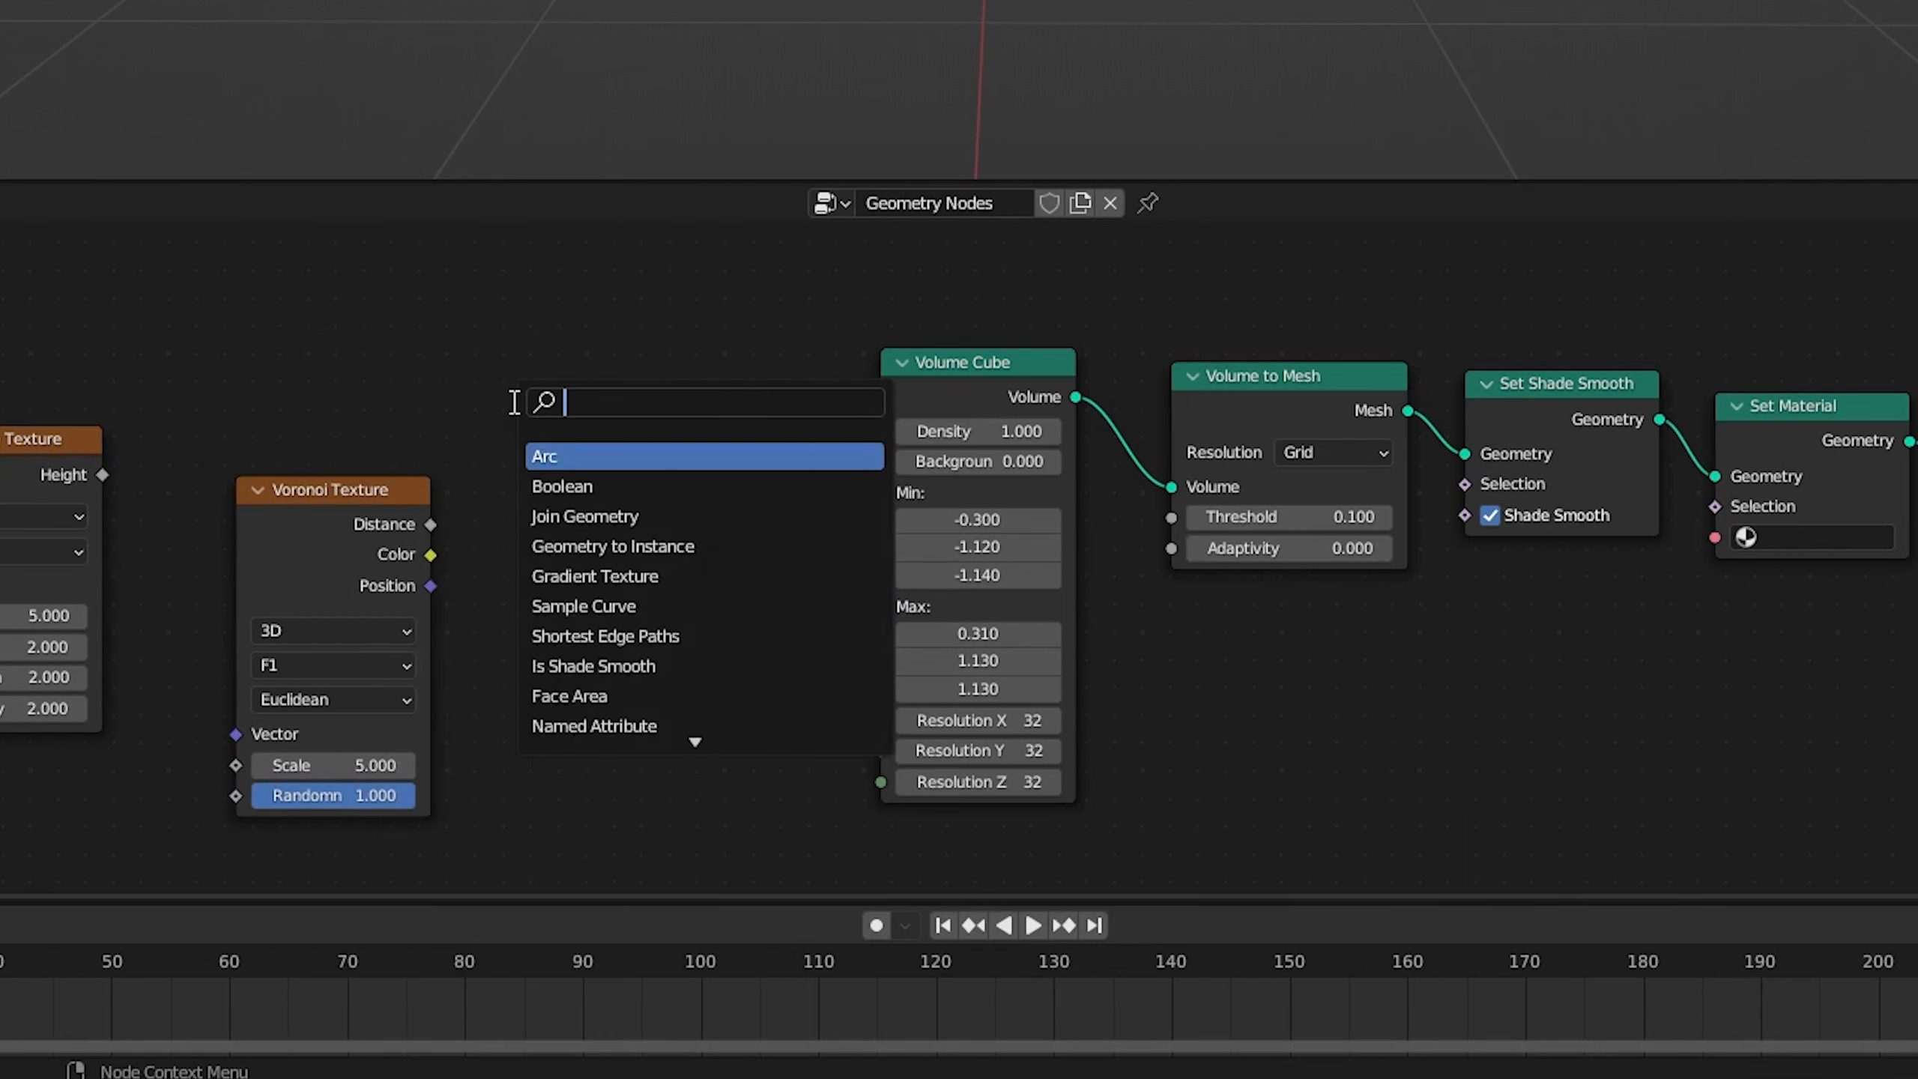
{"action": "type", "text": "ramp"}
{"action": "key", "text": "Return"}
{"action": "left_click", "coordinate": [554, 452]}
{"action": "middle_click_drag", "start_coordinate": [644, 794], "coordinate": [836, 747]}
{"action": "left_click_drag", "start_coordinate": [1017, 375], "coordinate": [1075, 382]}
{"action": "middle_click_drag", "start_coordinate": [827, 661], "coordinate": [1069, 671]}
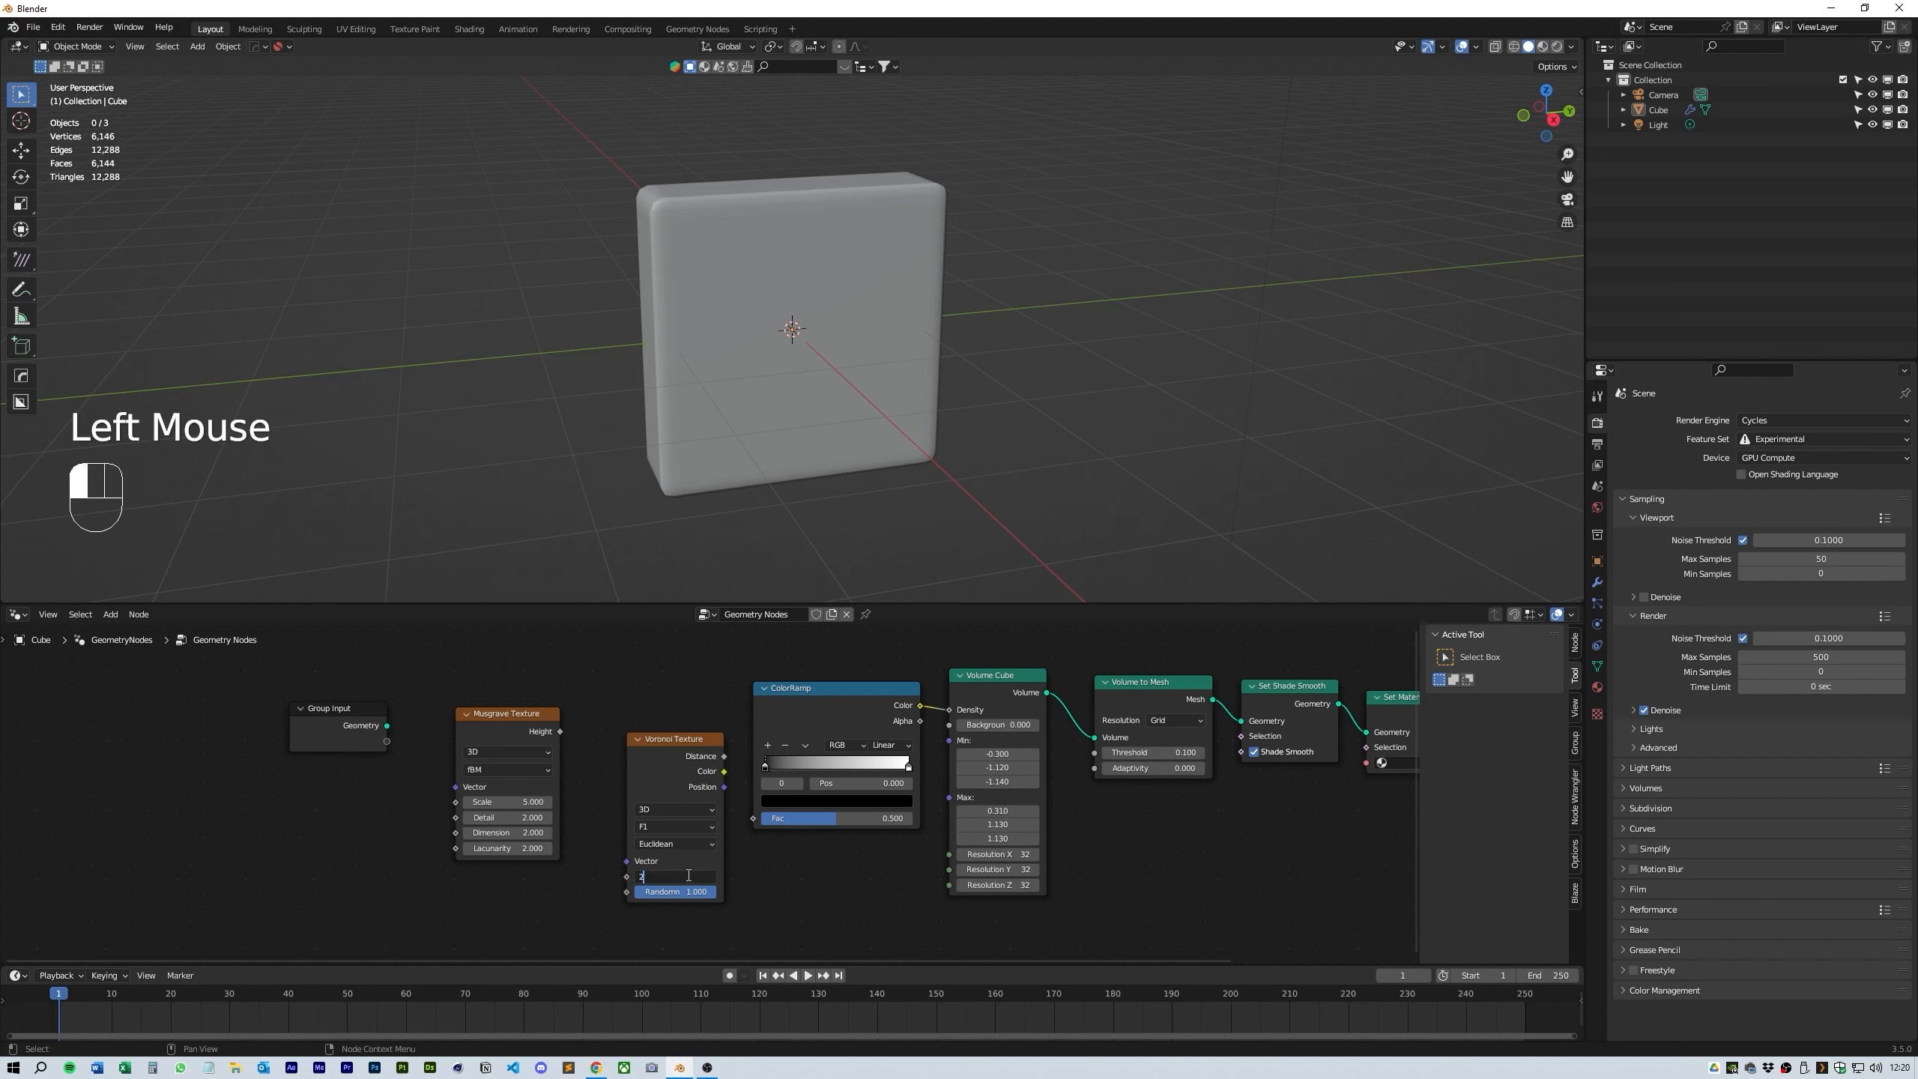
- Set the Voronoi Texture's Scale to 2.910 and feed its Distance into the ColorRamp's Fac, with the black stop at 0.527
{"action": "type", "text": ".91"}
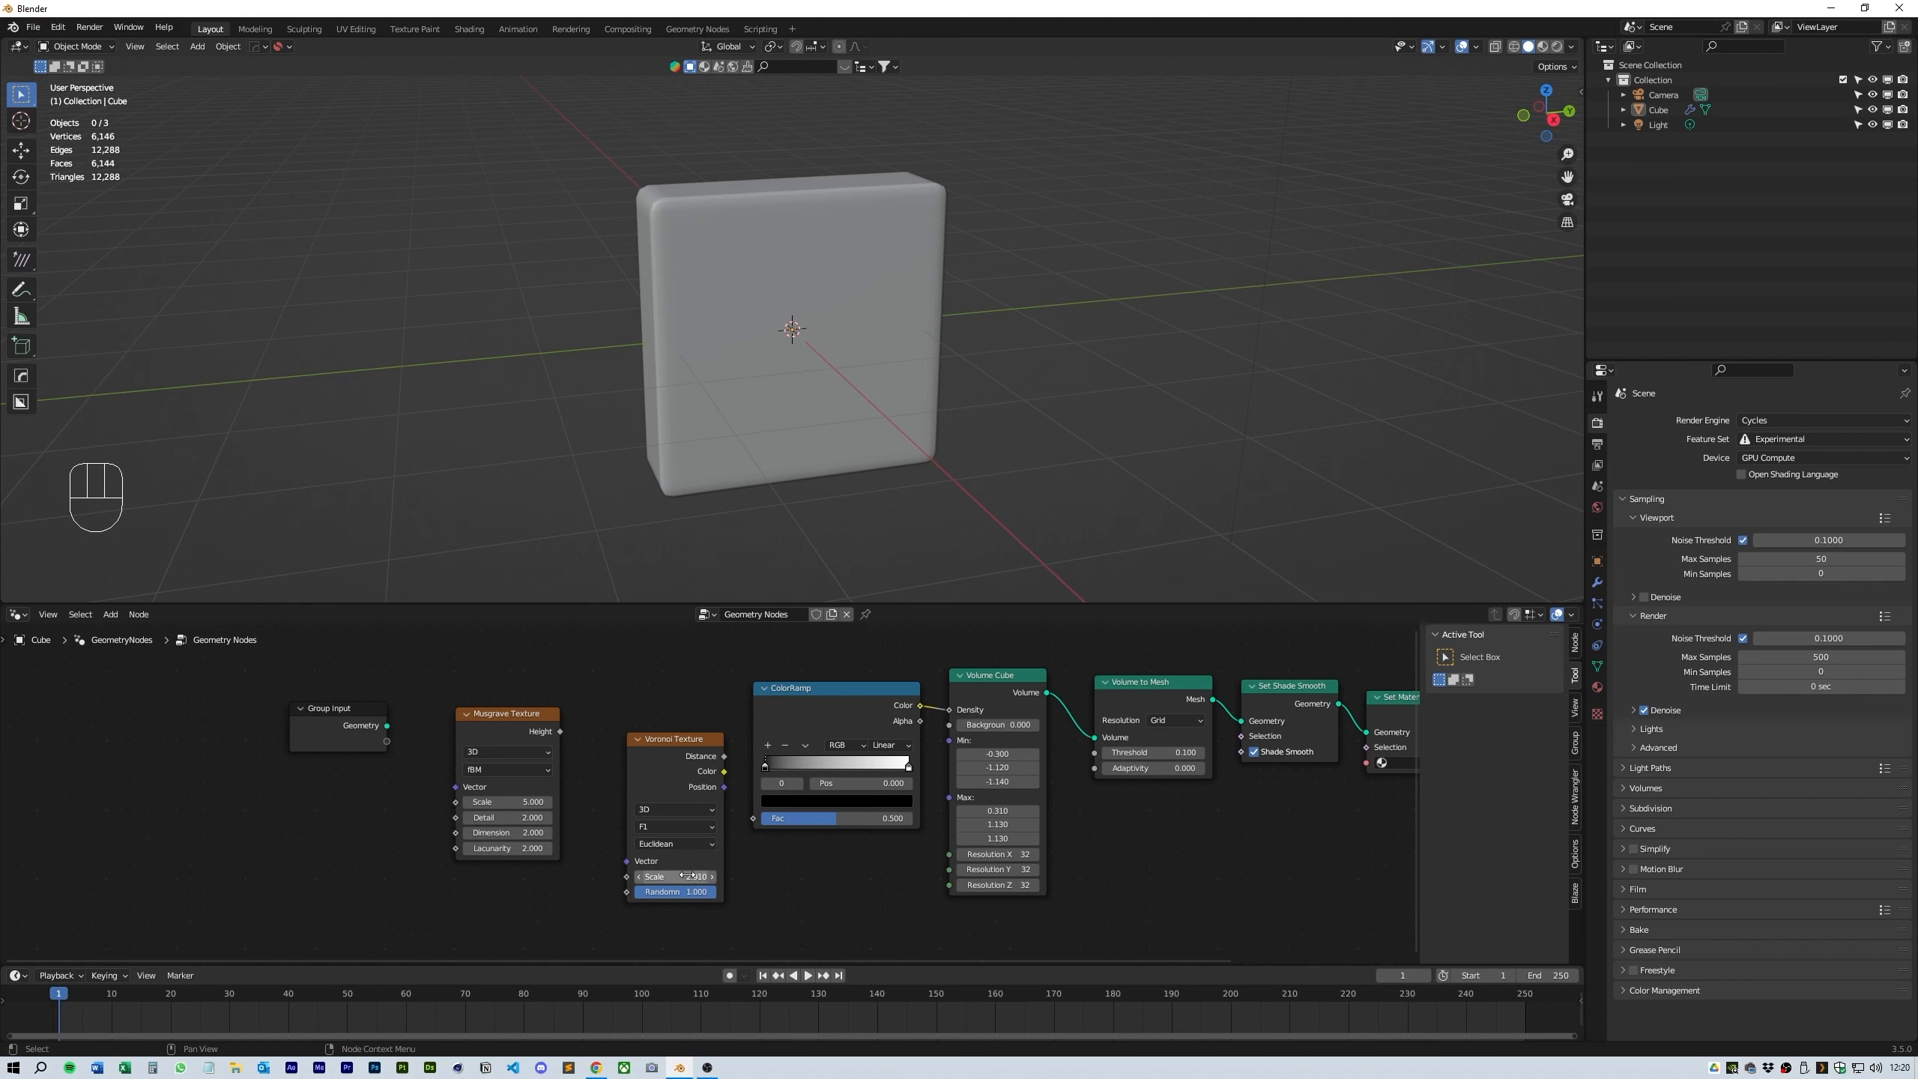
{"action": "left_click_drag", "start_coordinate": [725, 756], "coordinate": [839, 768]}
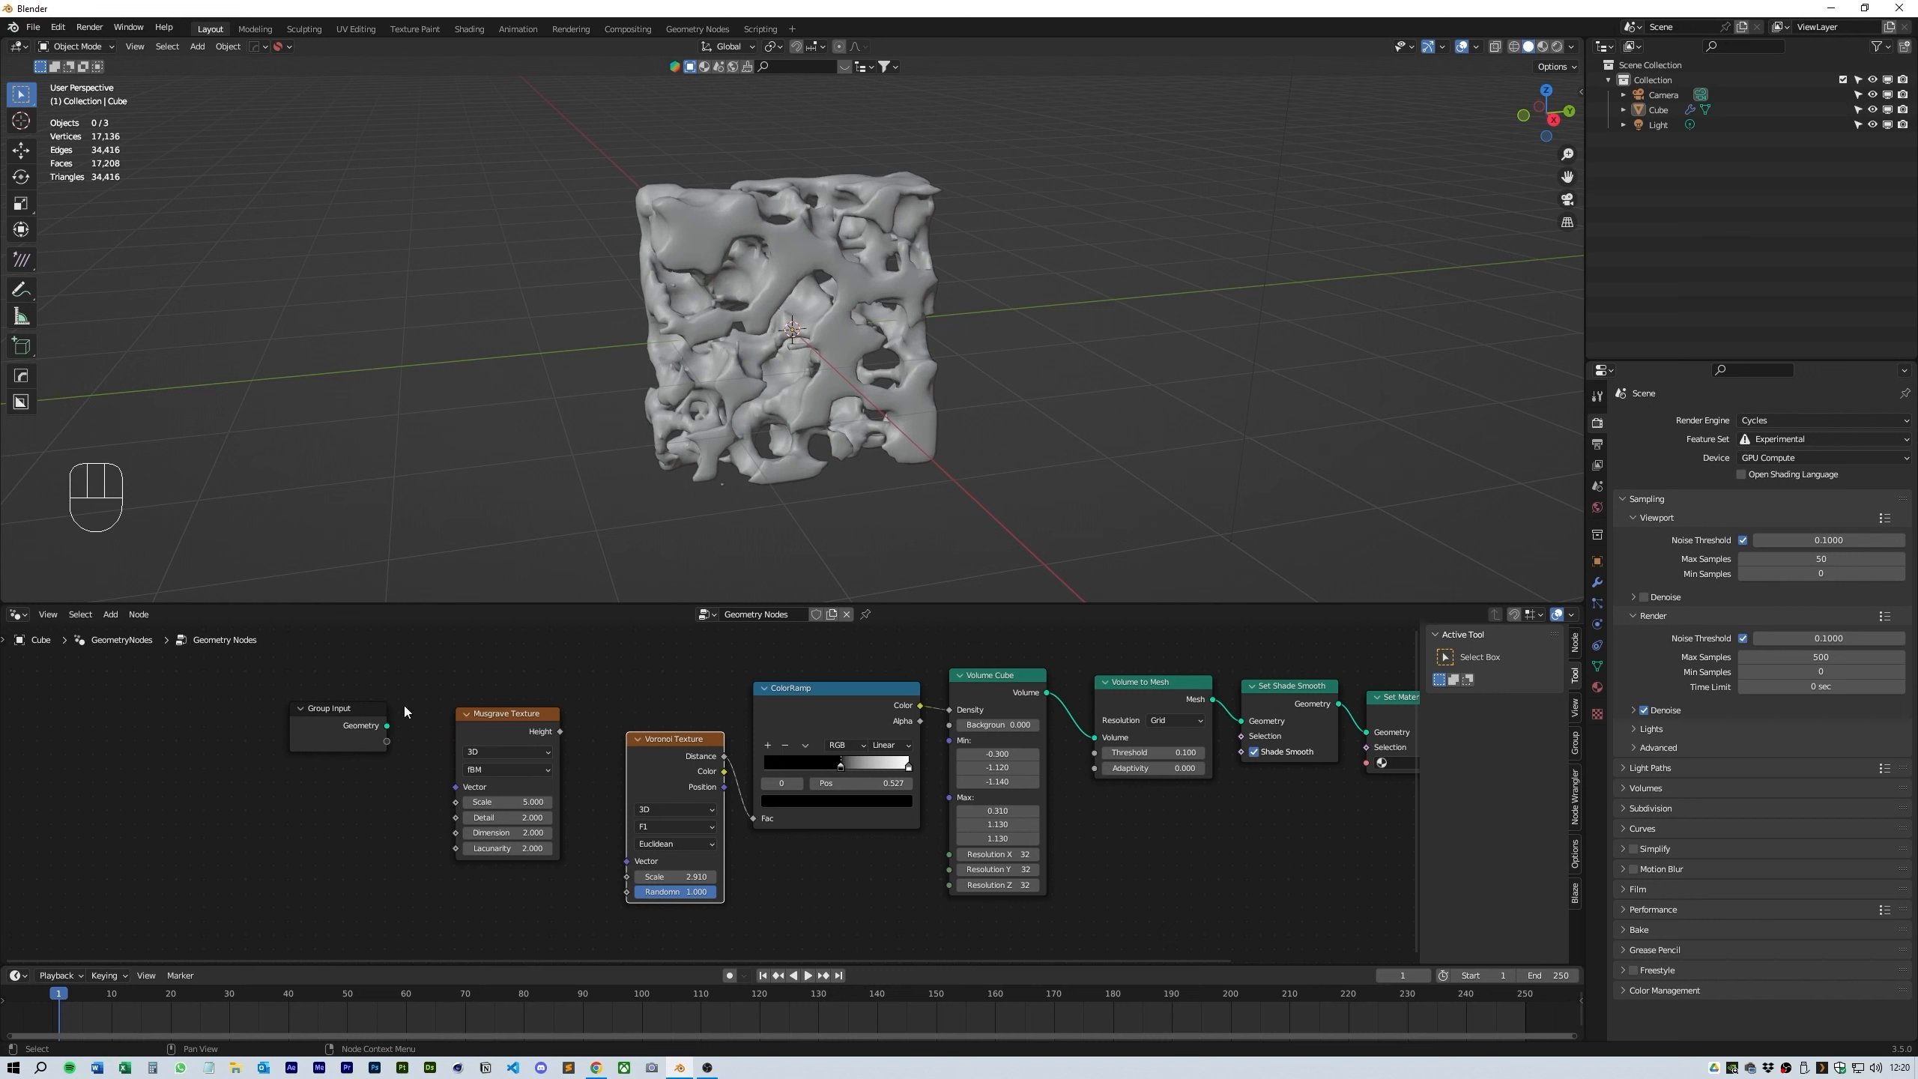
- Connect the Musgrave Texture's Height to the Voronoi Texture's Vector and switch the Musgrave Texture to 4D
{"action": "left_click_drag", "start_coordinate": [370, 708], "coordinate": [282, 698]}
{"action": "left_click_drag", "start_coordinate": [525, 726], "coordinate": [497, 725]}
{"action": "middle_click_drag", "start_coordinate": [579, 719], "coordinate": [602, 717]}
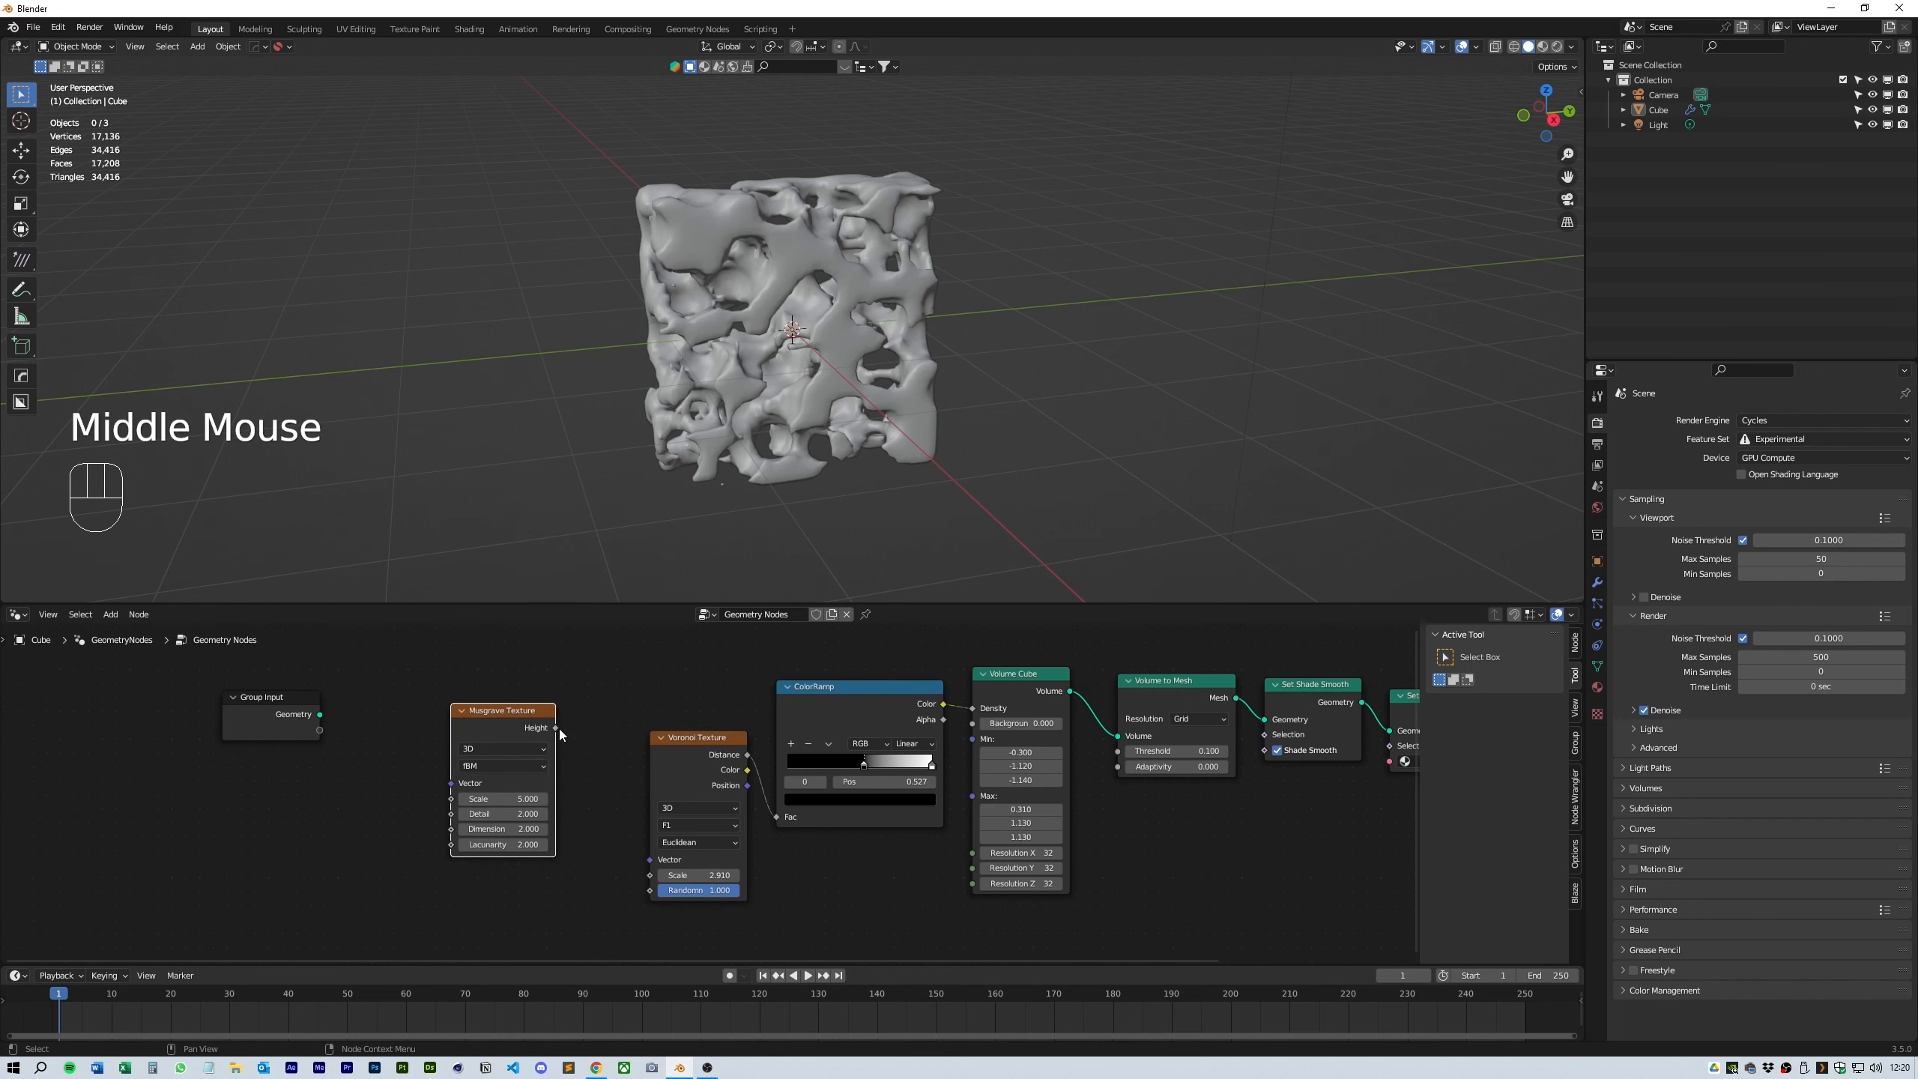
{"action": "left_click_drag", "start_coordinate": [558, 728], "coordinate": [656, 863]}
{"action": "left_click_drag", "start_coordinate": [504, 727], "coordinate": [534, 715]}
{"action": "left_click", "coordinate": [531, 735]}
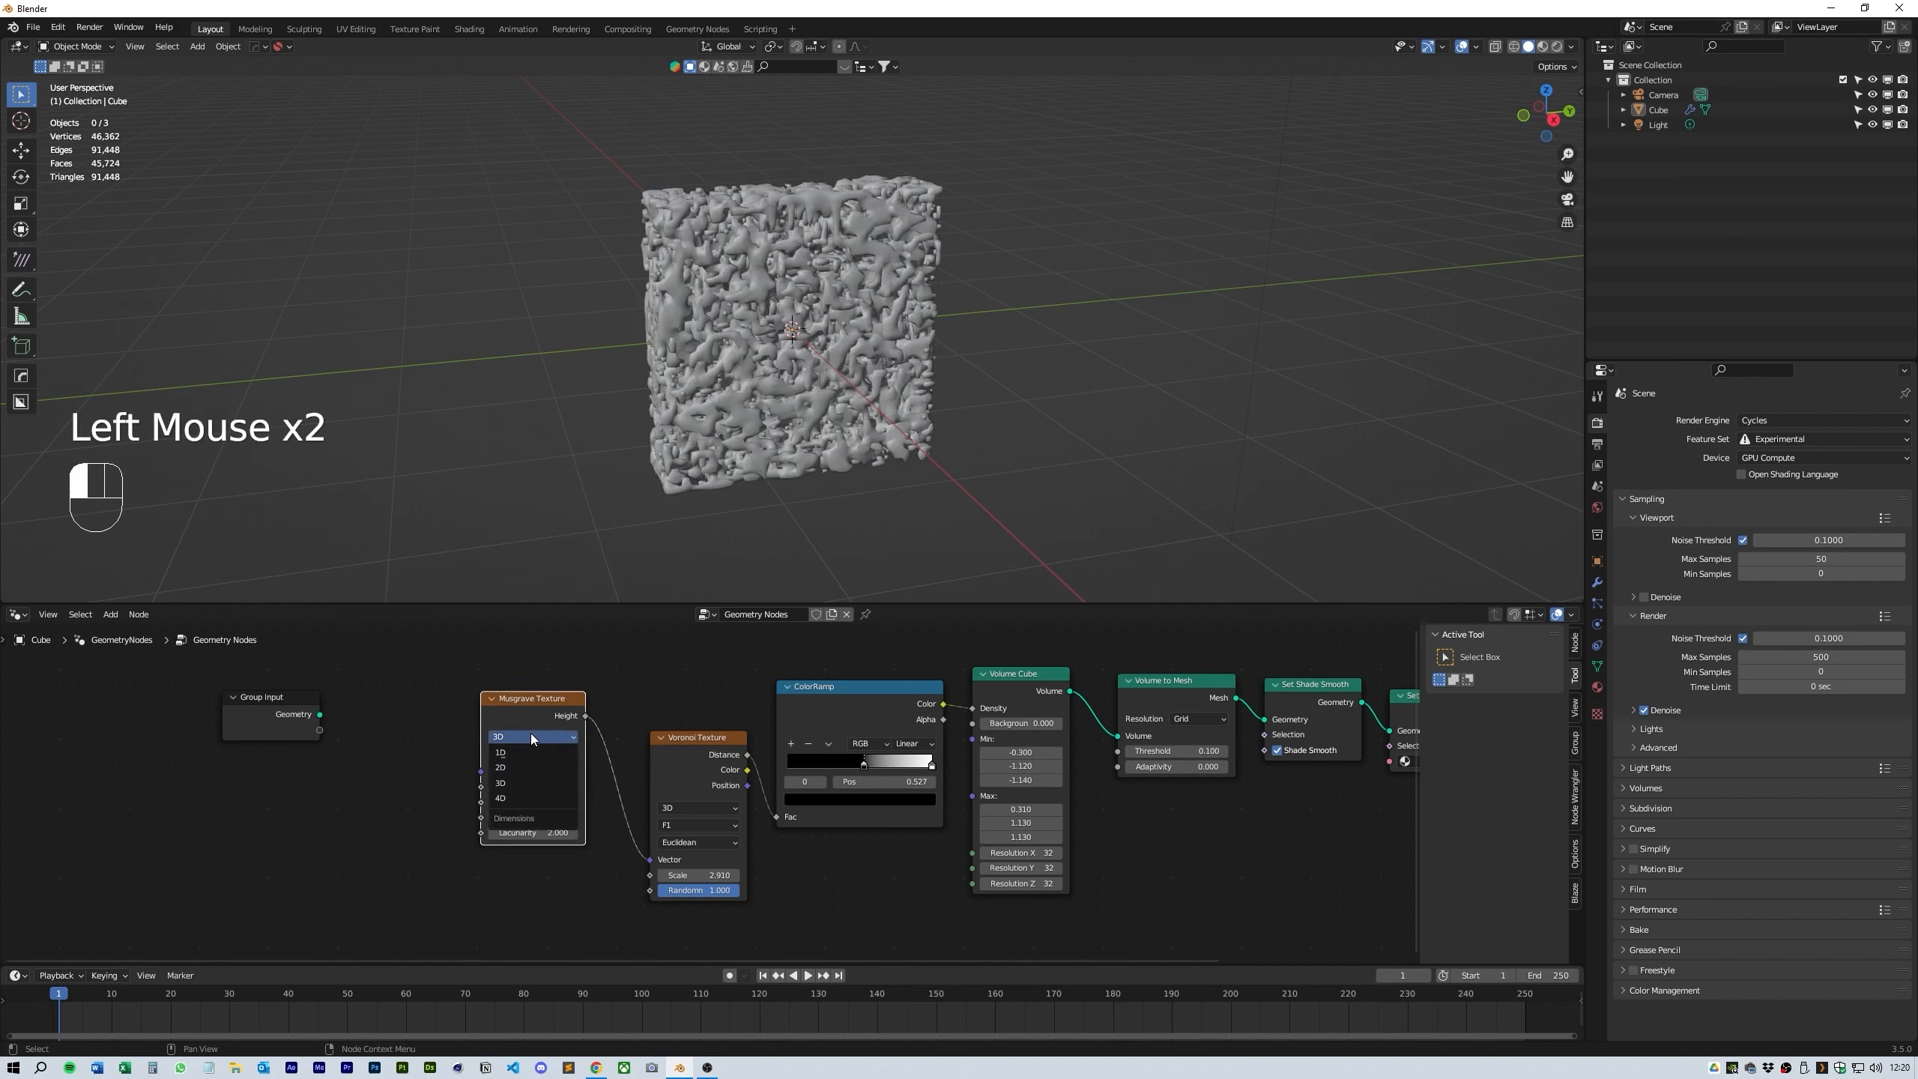
{"action": "left_click", "coordinate": [522, 794]}
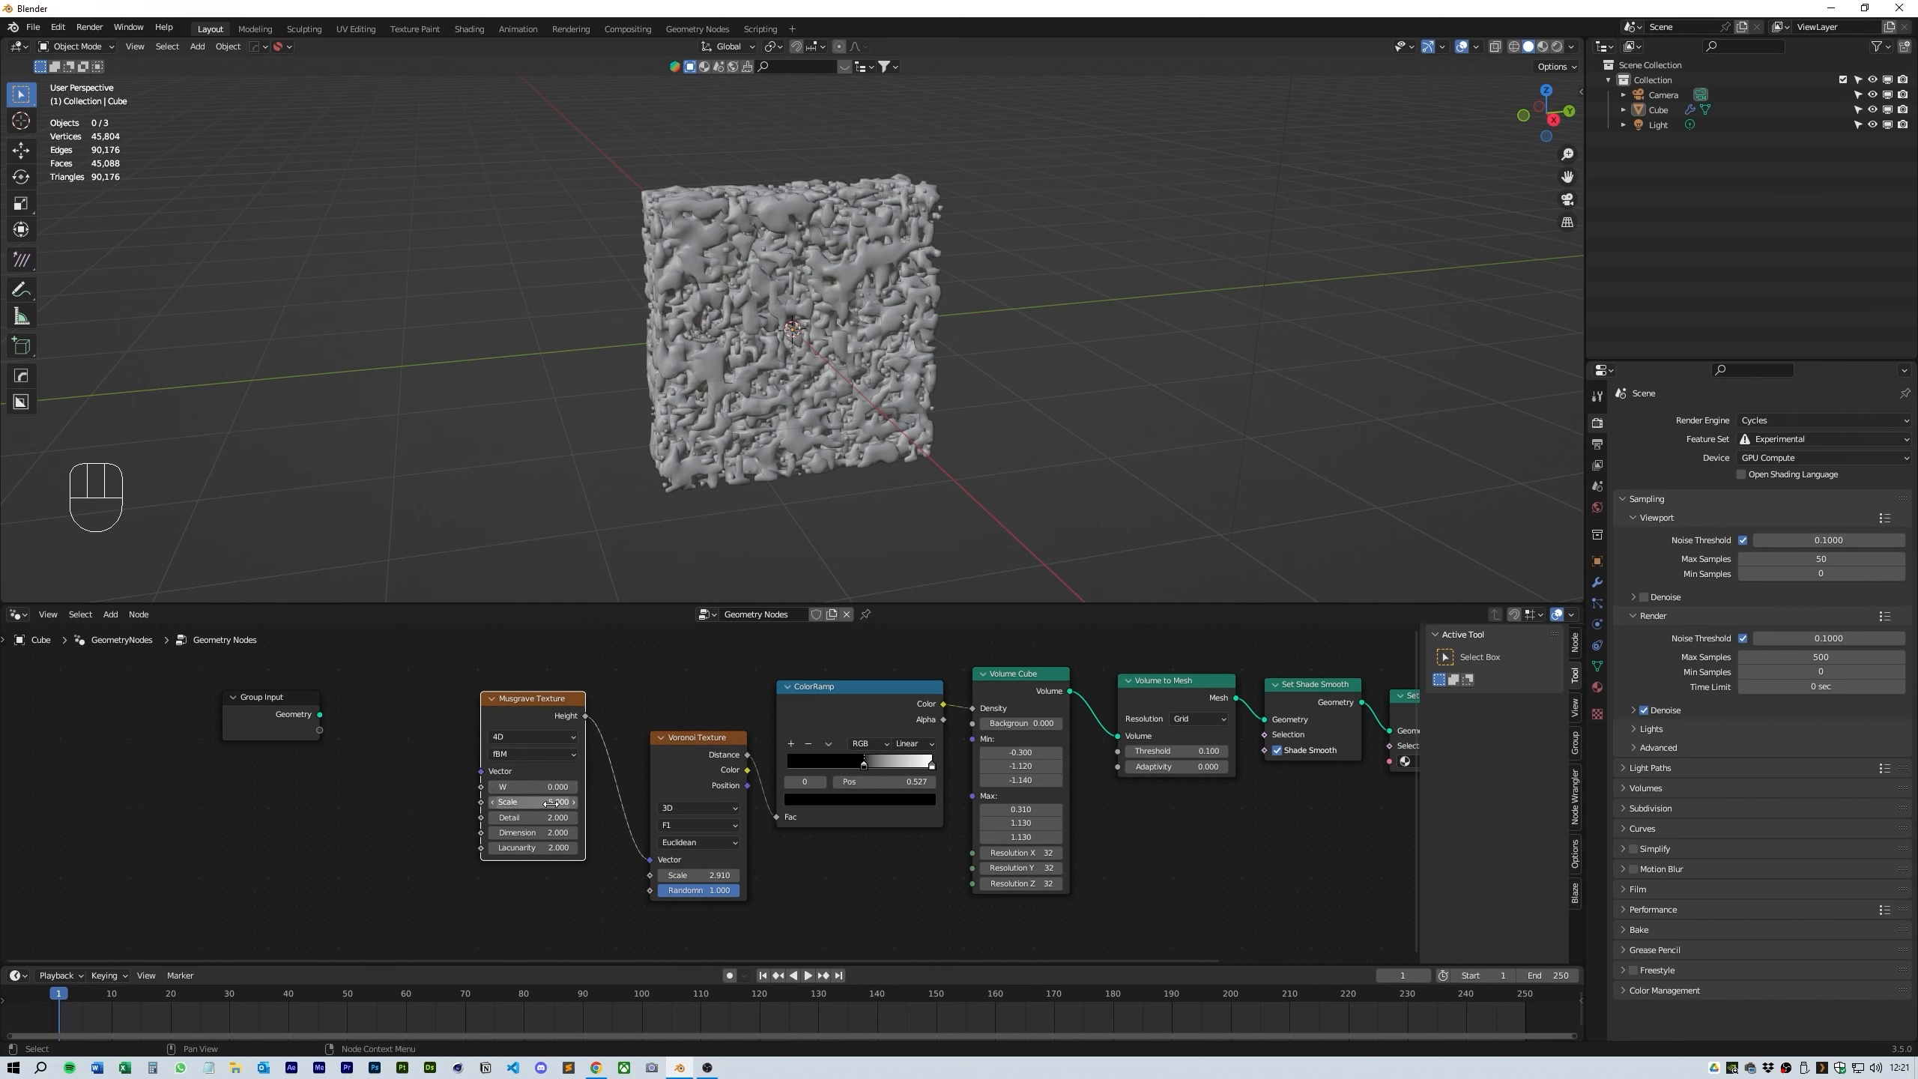
- Set the Musgrave Texture's Scale to 0.680 and its Dimension to 4.240
{"action": "left_click", "coordinate": [552, 803]}
{"action": "key", "text": "Return"}
{"action": "left_click", "coordinate": [547, 832]}
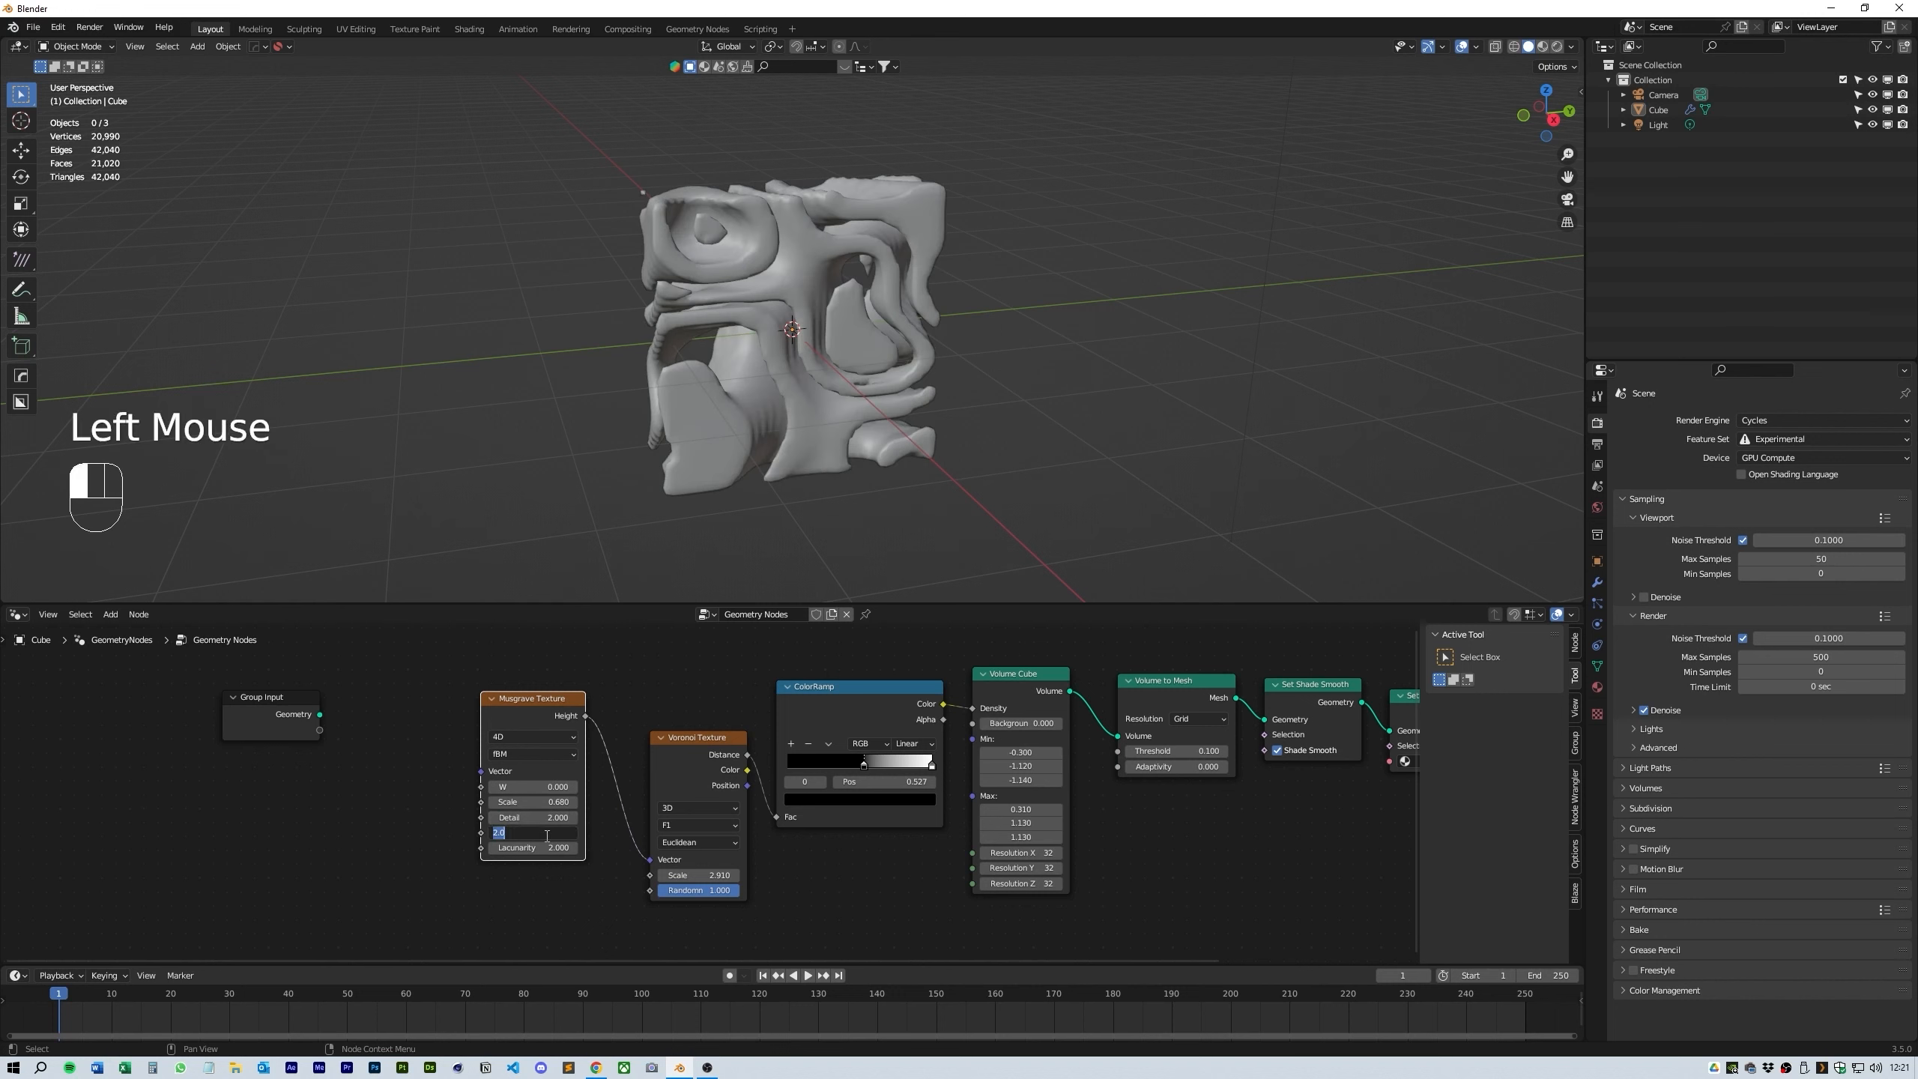
{"action": "type", "text": "4.240"}
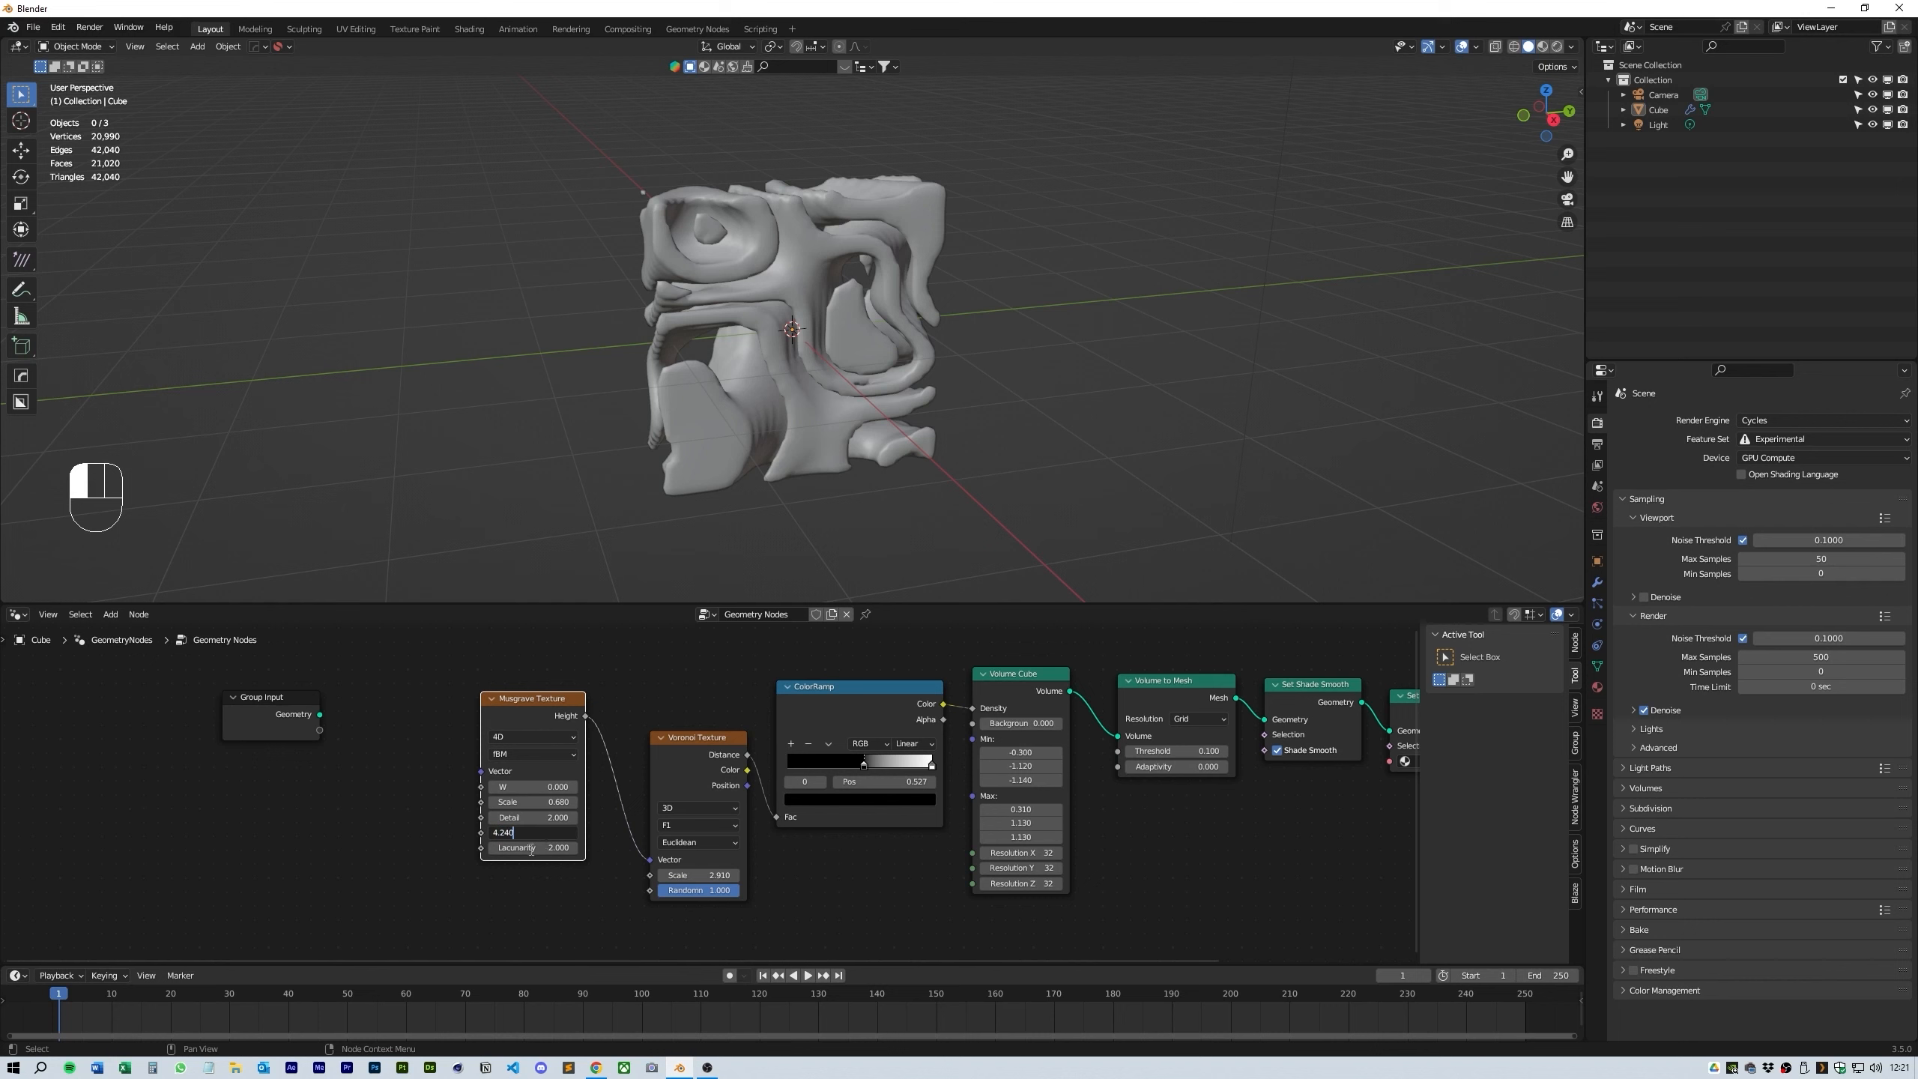
{"action": "key", "text": "Return"}
- Shift the Musgrave Texture node slightly and set its W value to 1.000
{"action": "middle_click_drag", "start_coordinate": [659, 693], "coordinate": [668, 692]}
{"action": "left_click_drag", "start_coordinate": [559, 698], "coordinate": [585, 695]}
{"action": "mouse_move", "coordinate": [567, 783]}
{"action": "left_mouse_down"}
{"action": "mouse_move", "coordinate": [604, 783]}
{"action": "mouse_move", "coordinate": [586, 783]}
{"action": "left_mouse_up"}
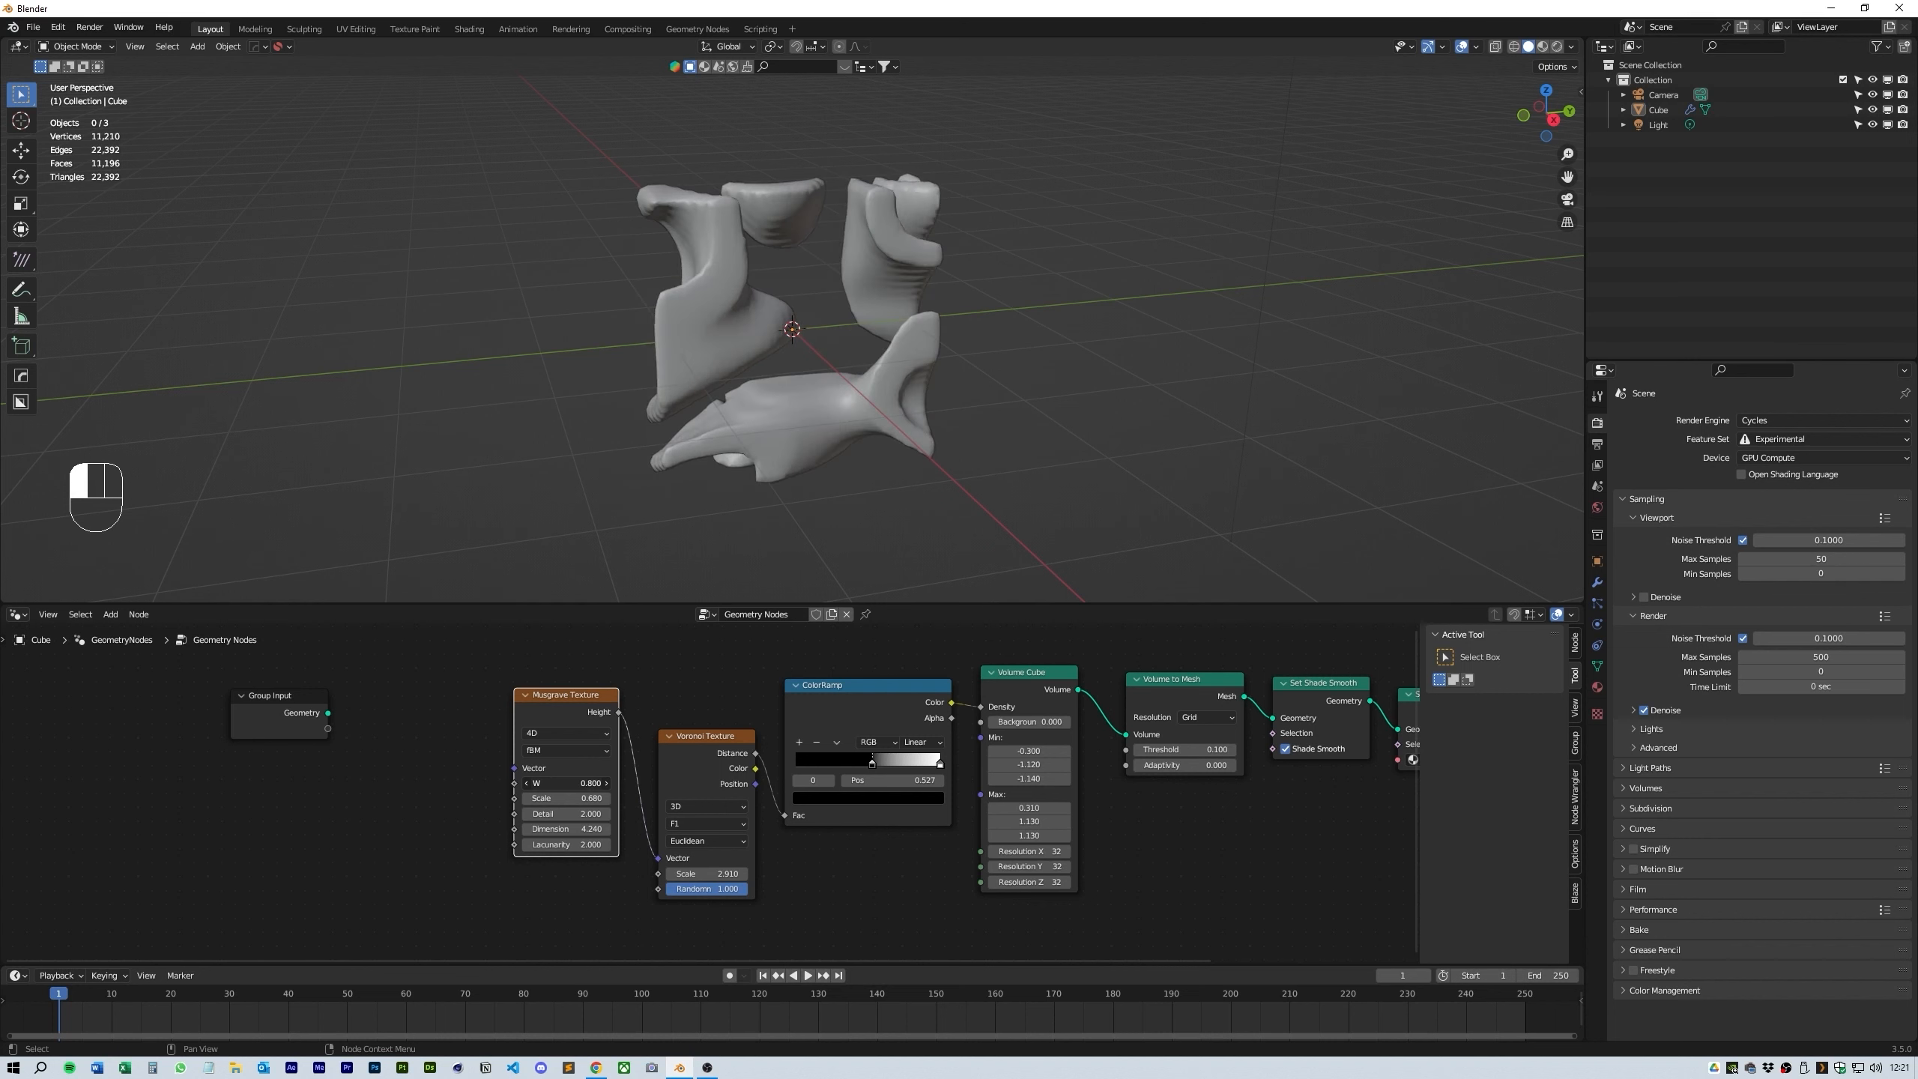
{"action": "left_click", "coordinate": [575, 783]}
{"action": "type", "text": "1"}
{"action": "key", "text": "Return"}
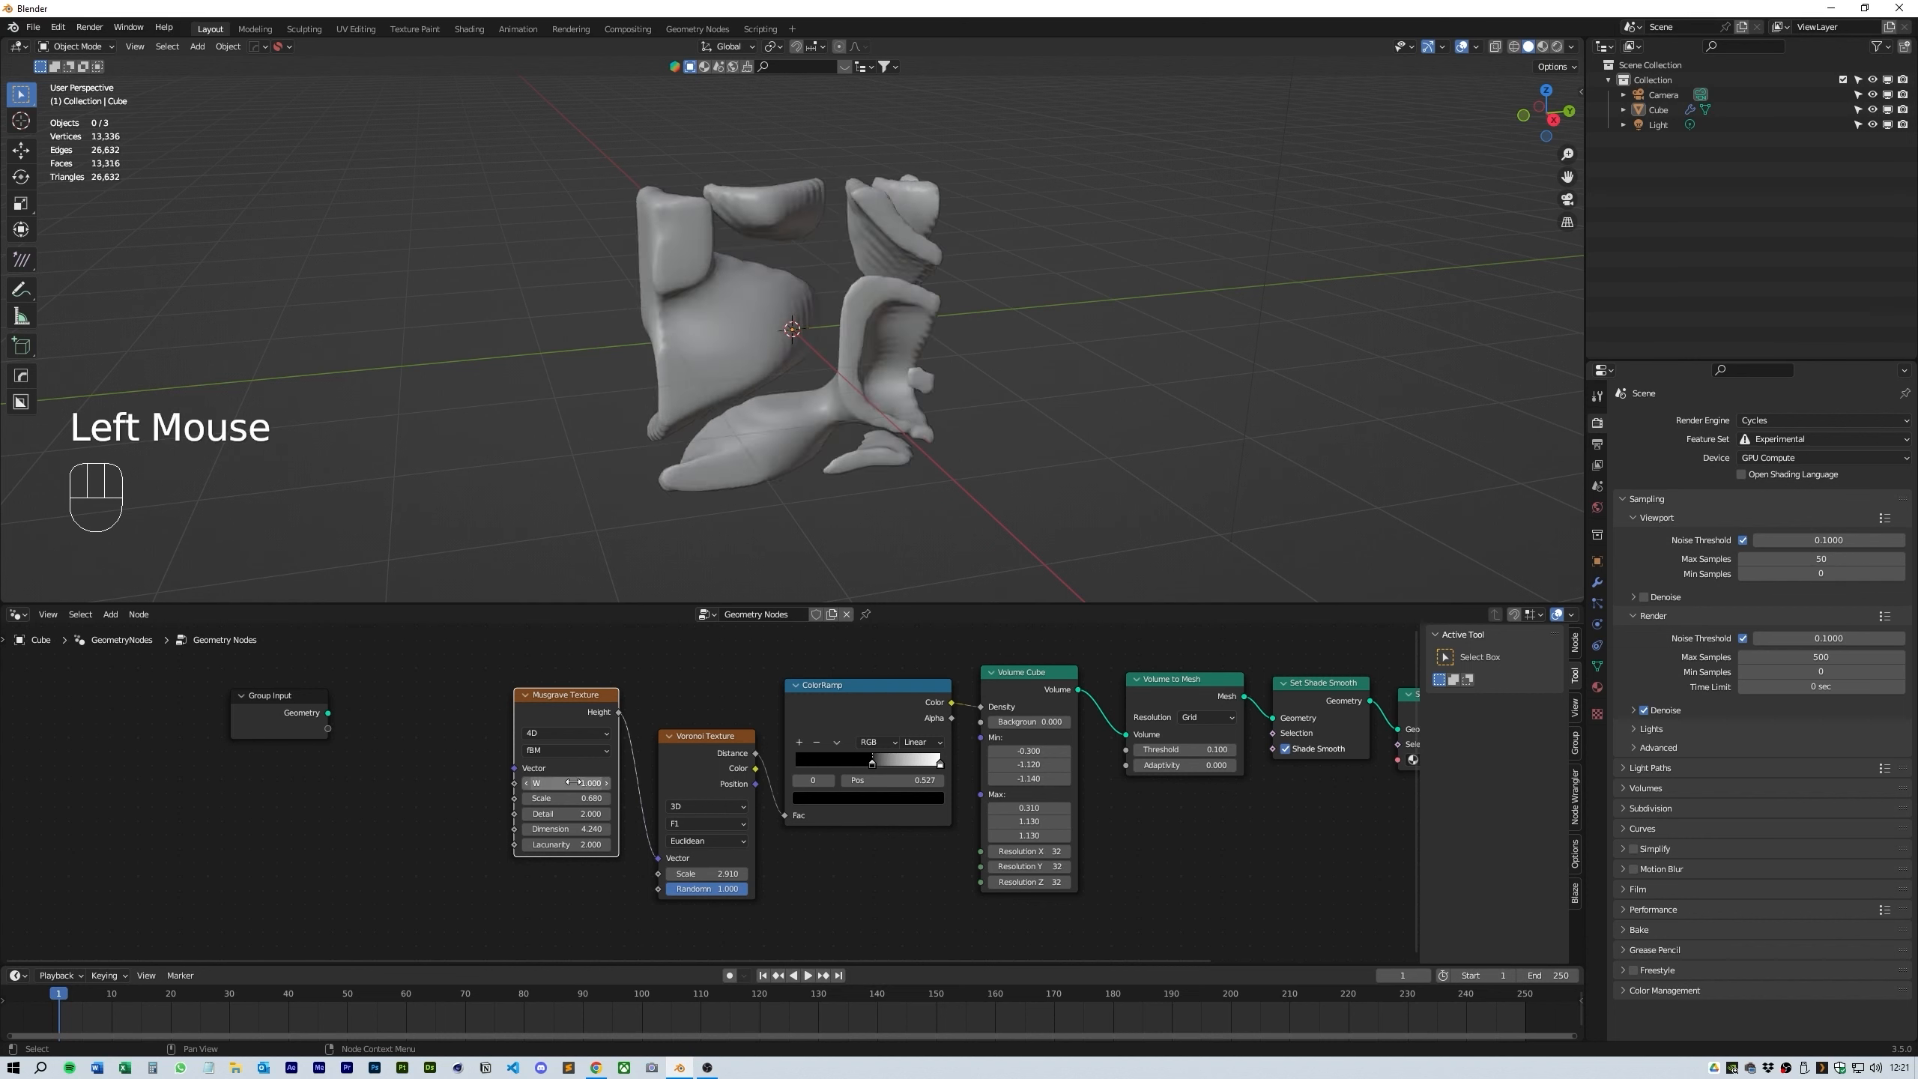
- Move the Group Input aside and add a Position node between it and the Musgrave Texture
{"action": "middle_click_drag", "start_coordinate": [423, 771], "coordinate": [449, 768]}
{"action": "left_click_drag", "start_coordinate": [327, 693], "coordinate": [263, 694]}
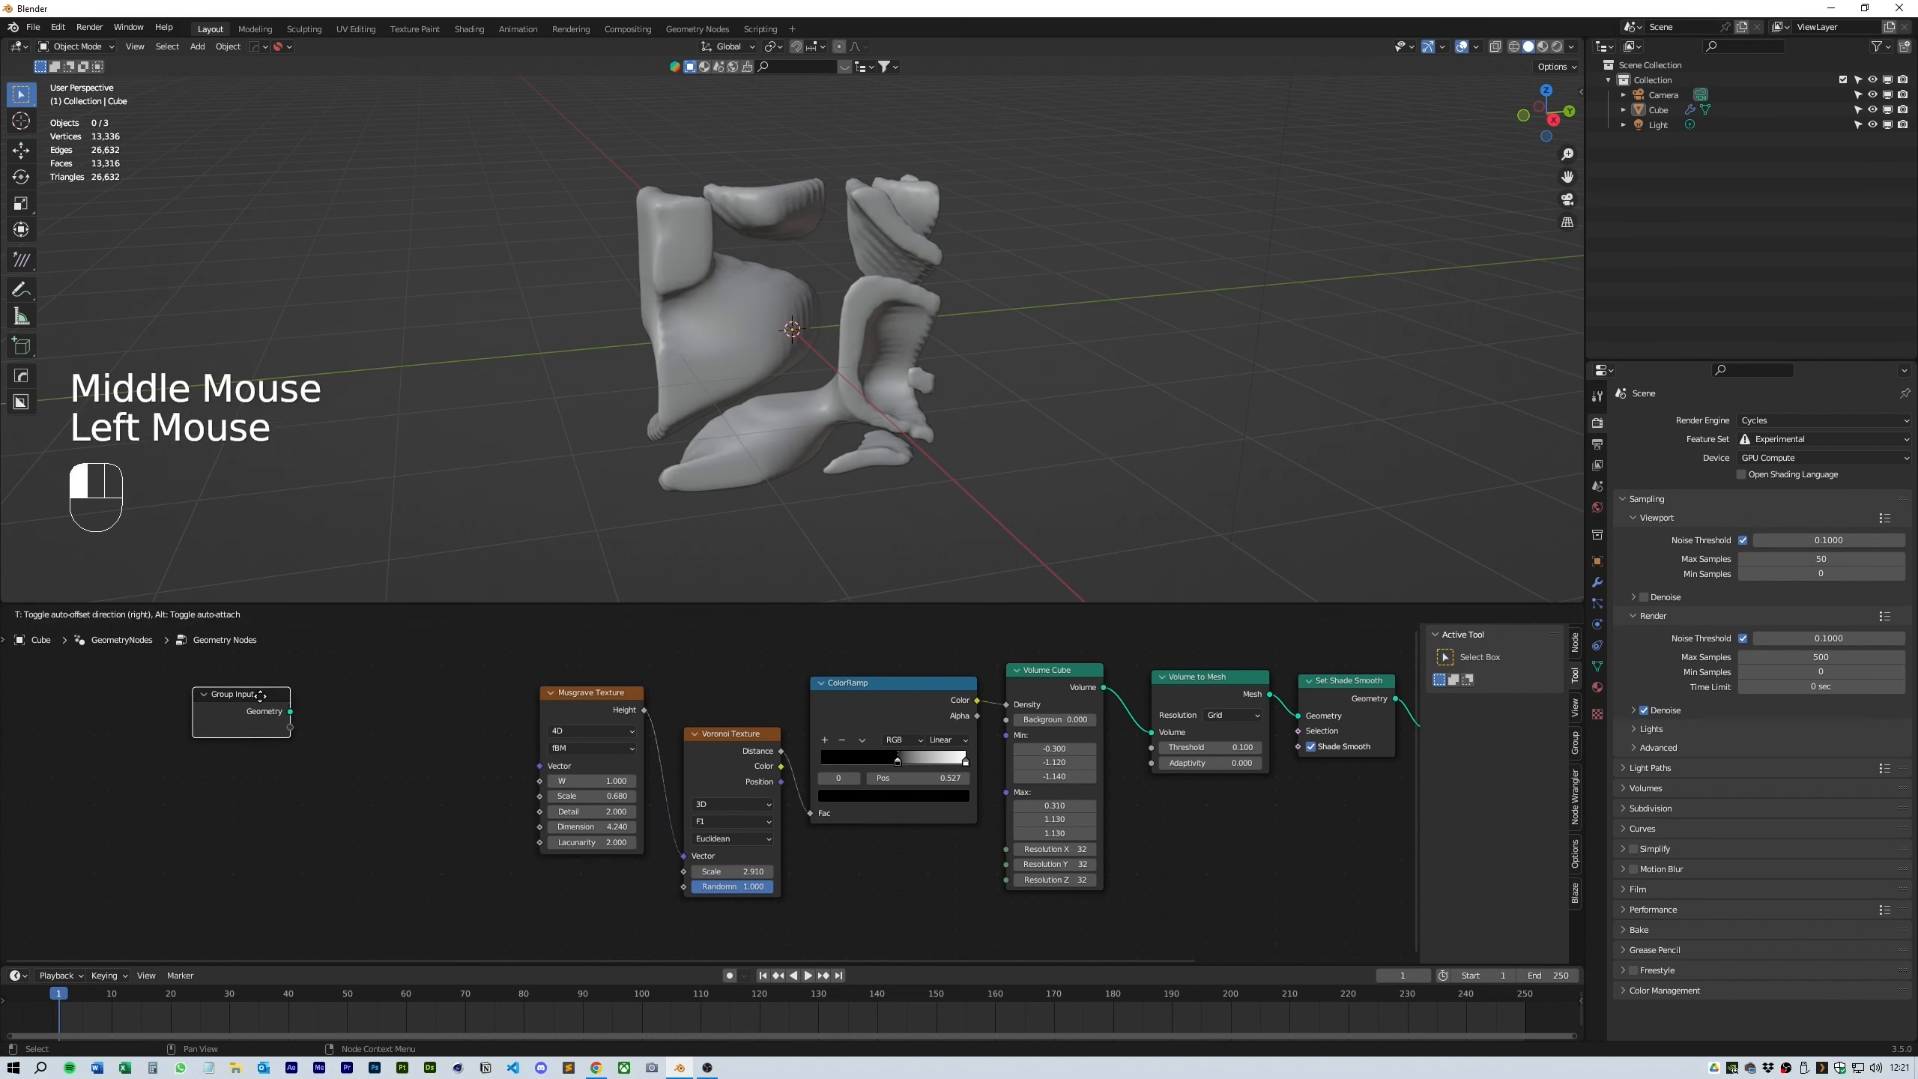
{"action": "left_click", "coordinate": [387, 777]}
{"action": "key", "text": "shift+a"}
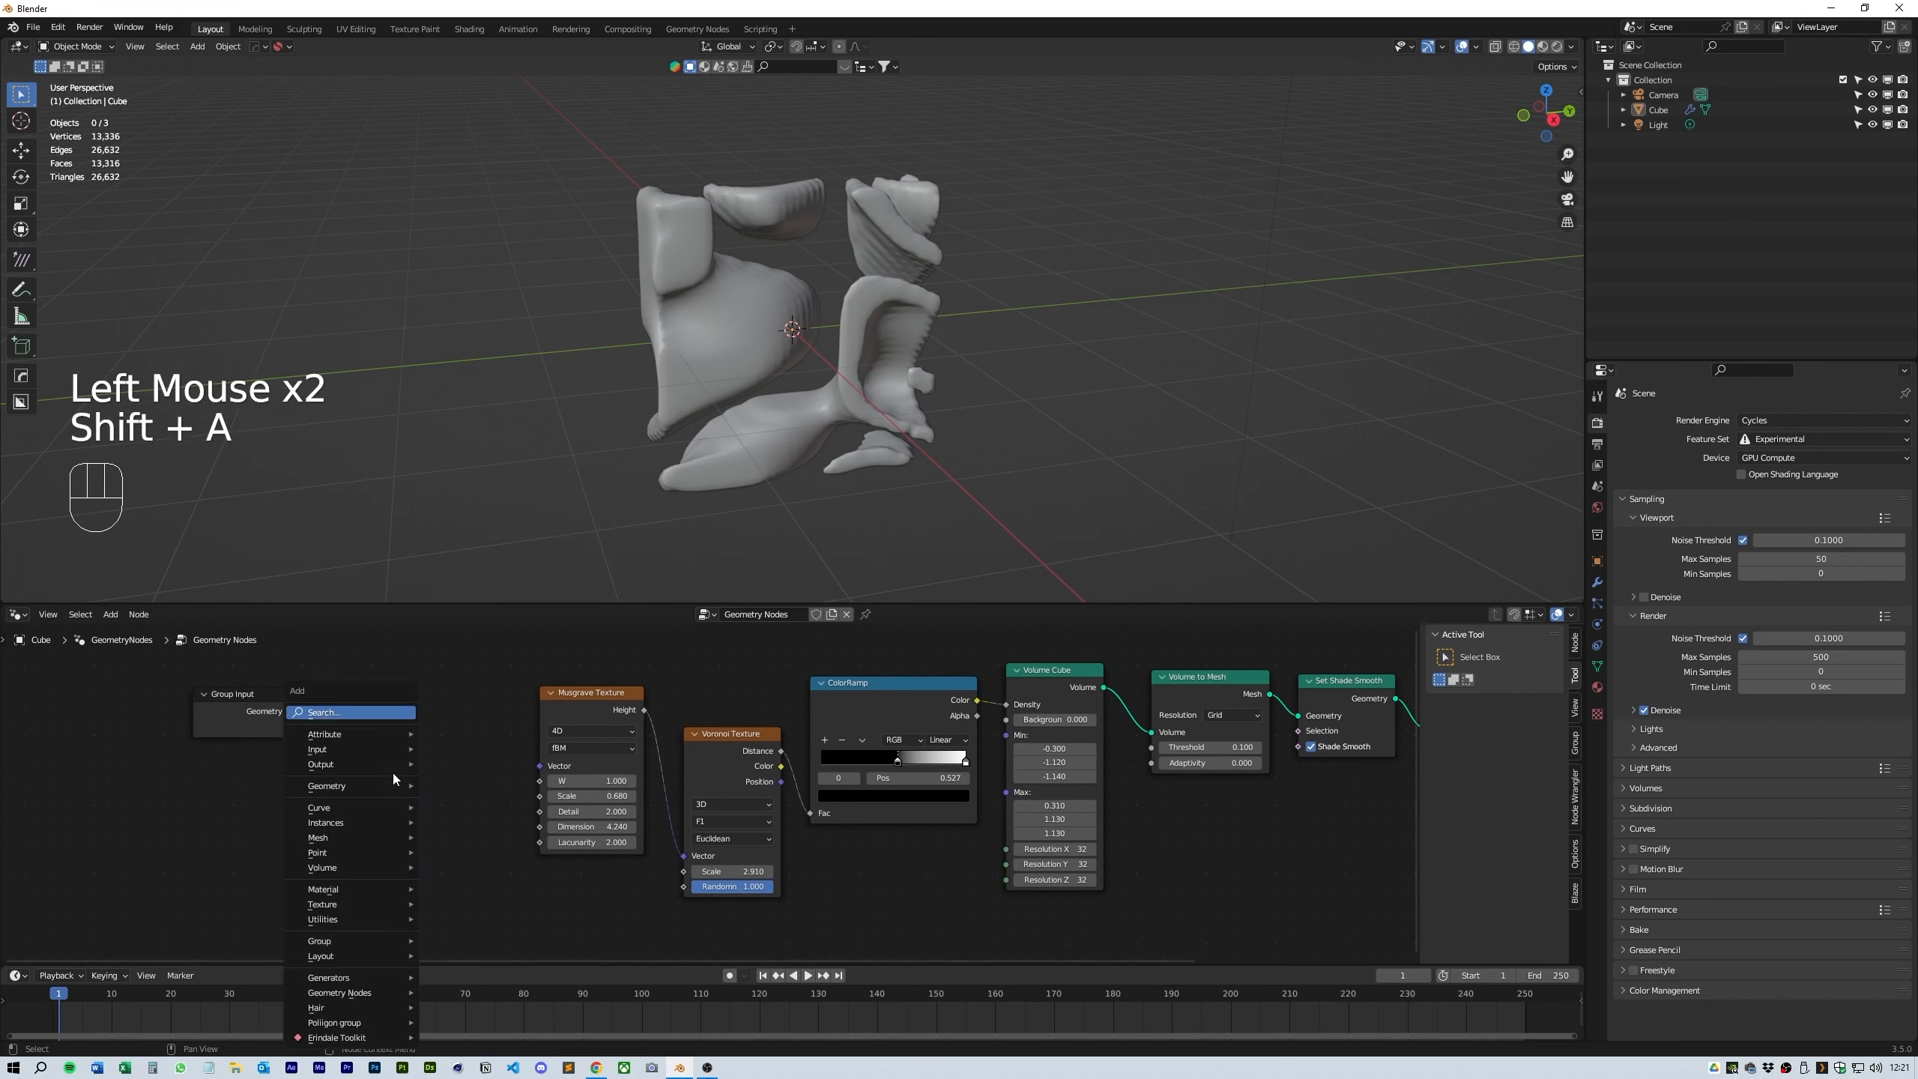
{"action": "left_click", "coordinate": [369, 711]}
{"action": "type", "text": "pos"}
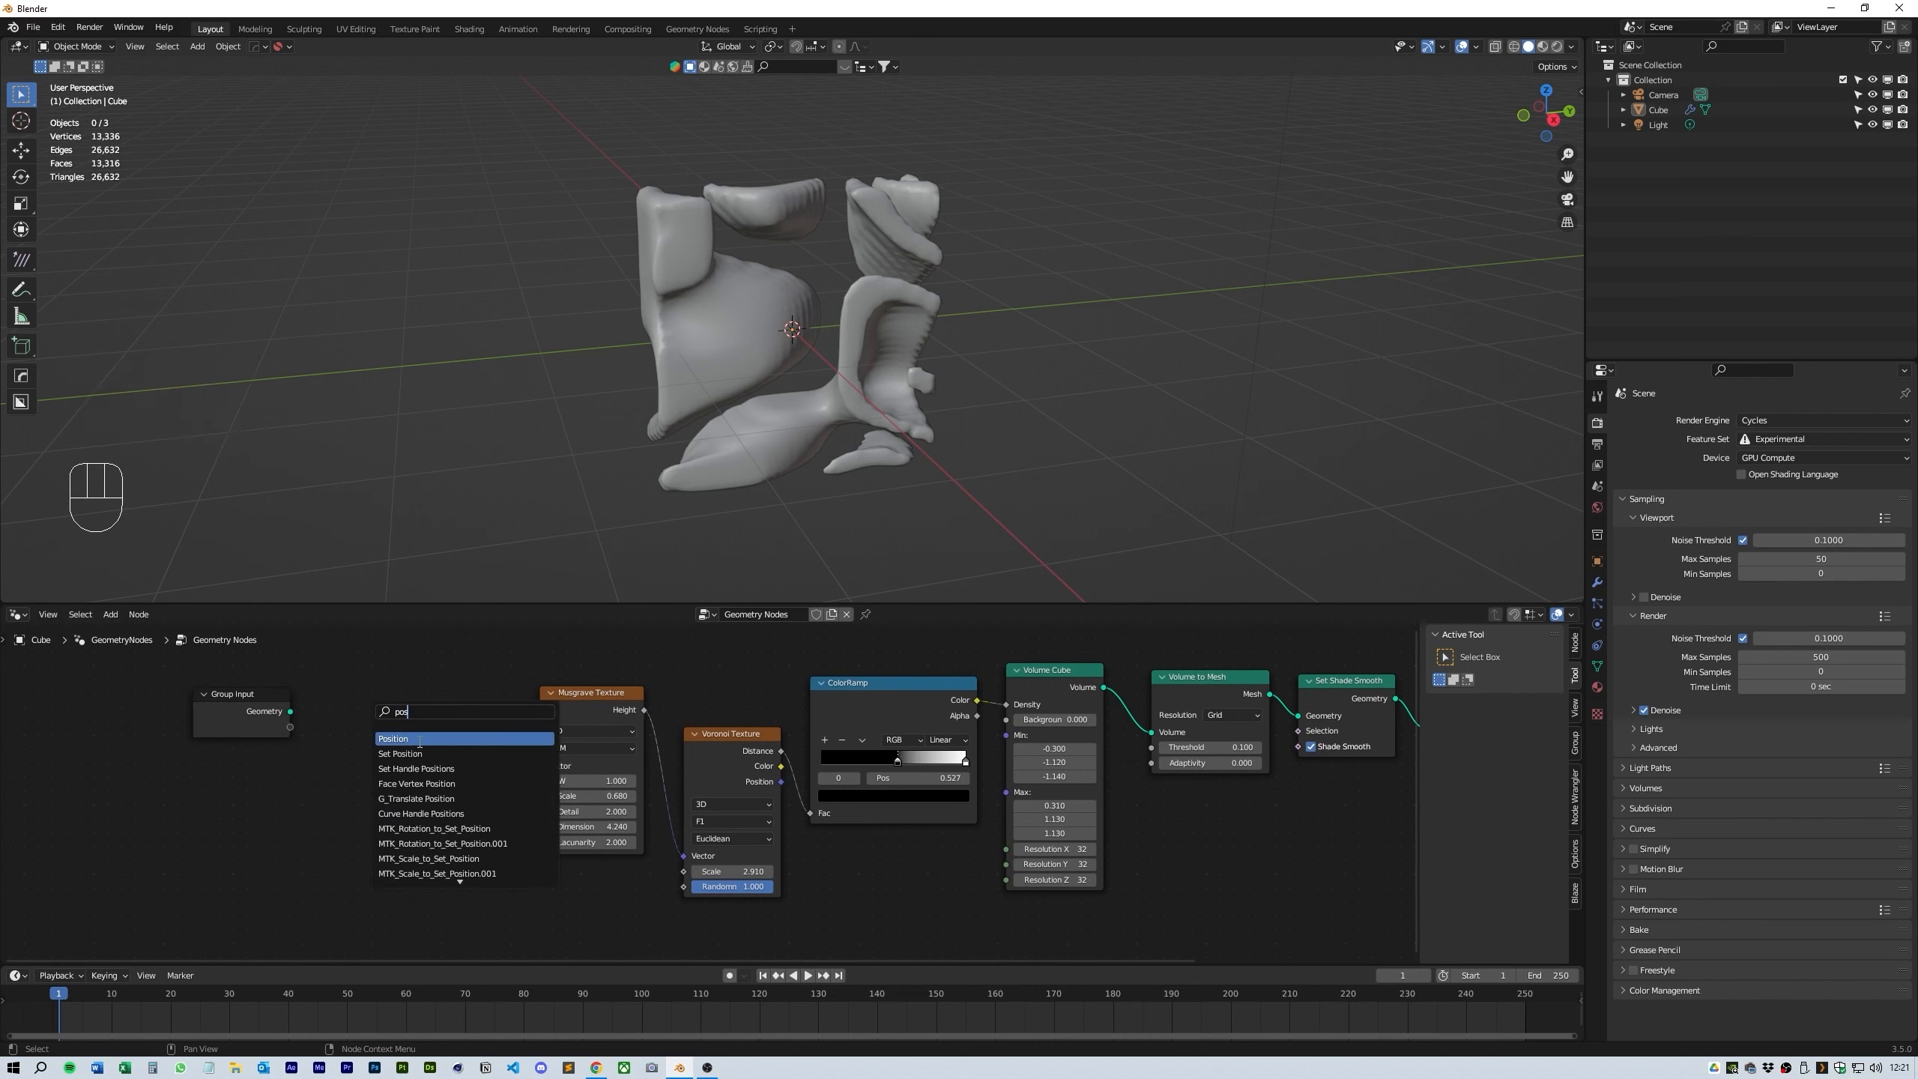
{"action": "key", "text": "Return"}
{"action": "left_click", "coordinate": [390, 828]}
- Add a Vector Math node set to Add, and line it up between the Position node and the Musgrave Texture
{"action": "key", "text": "shift+a"}
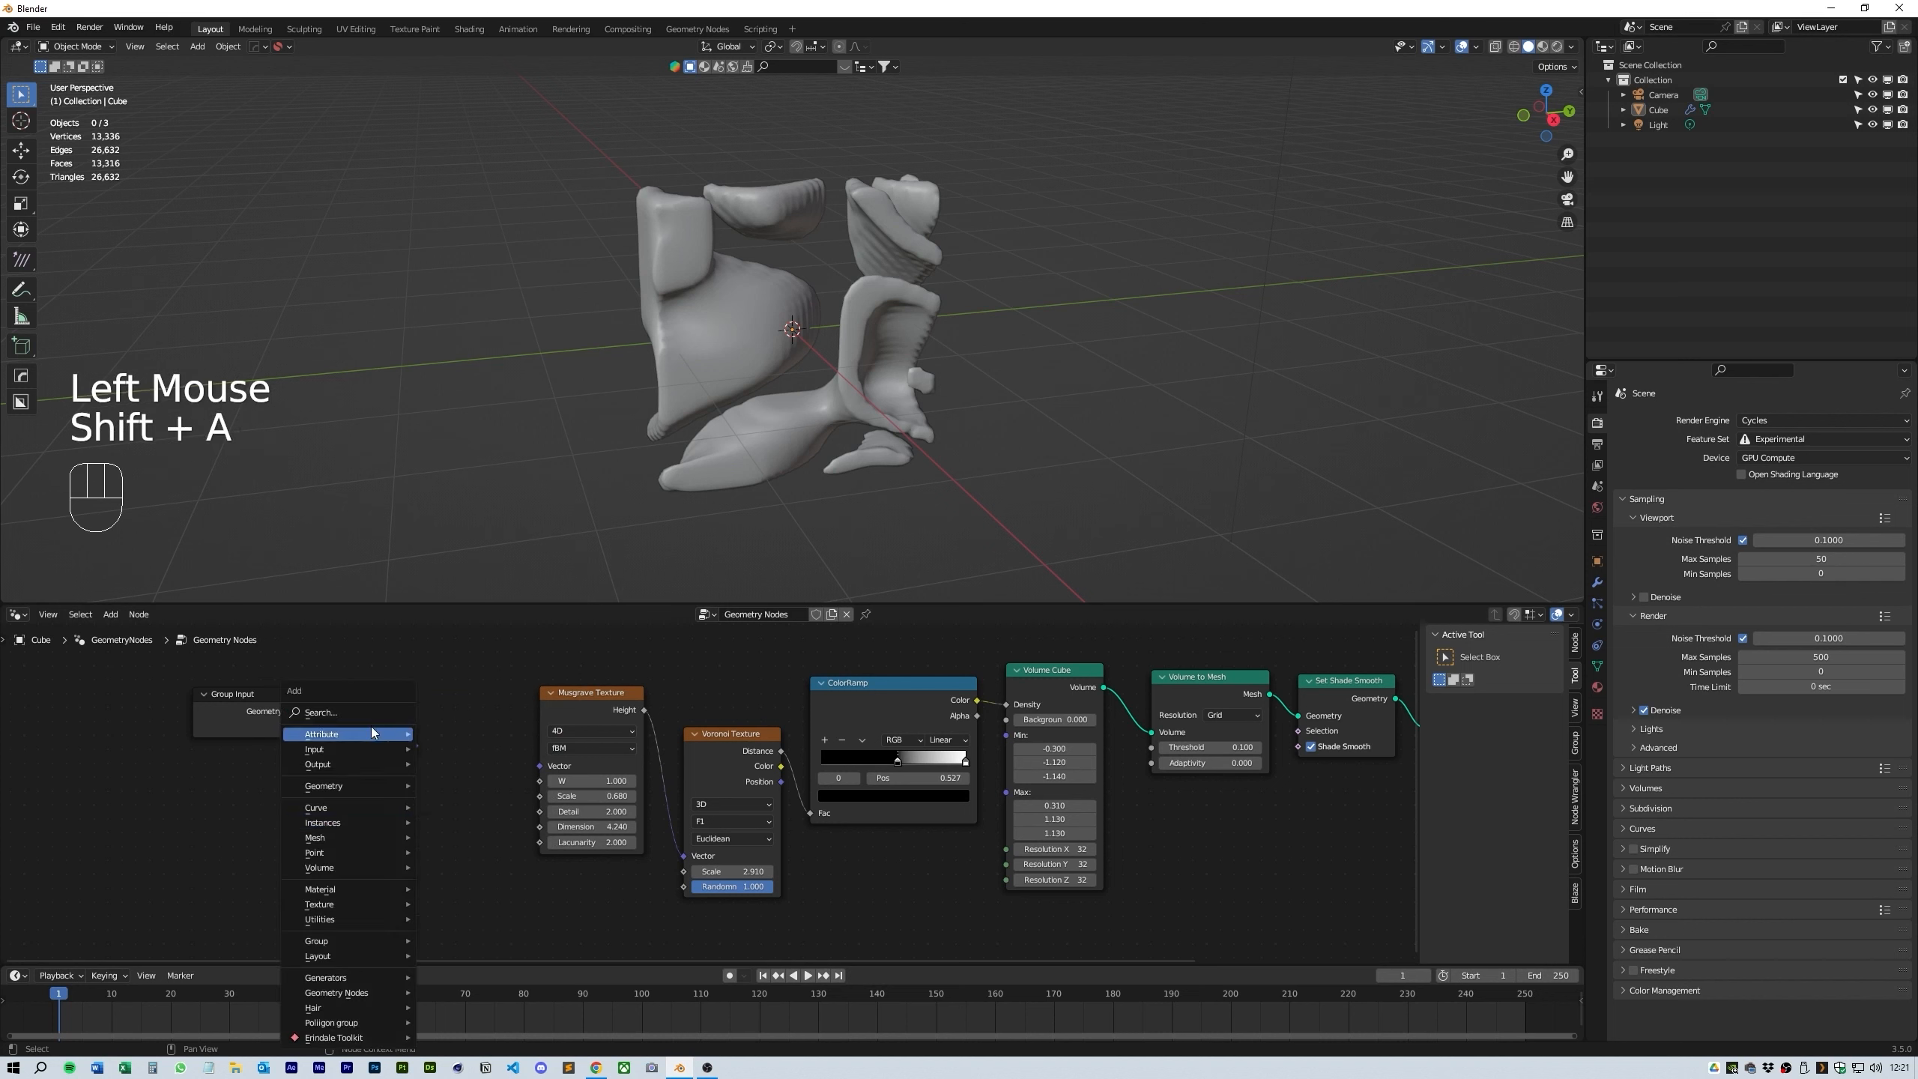
{"action": "type", "text": "vecto"}
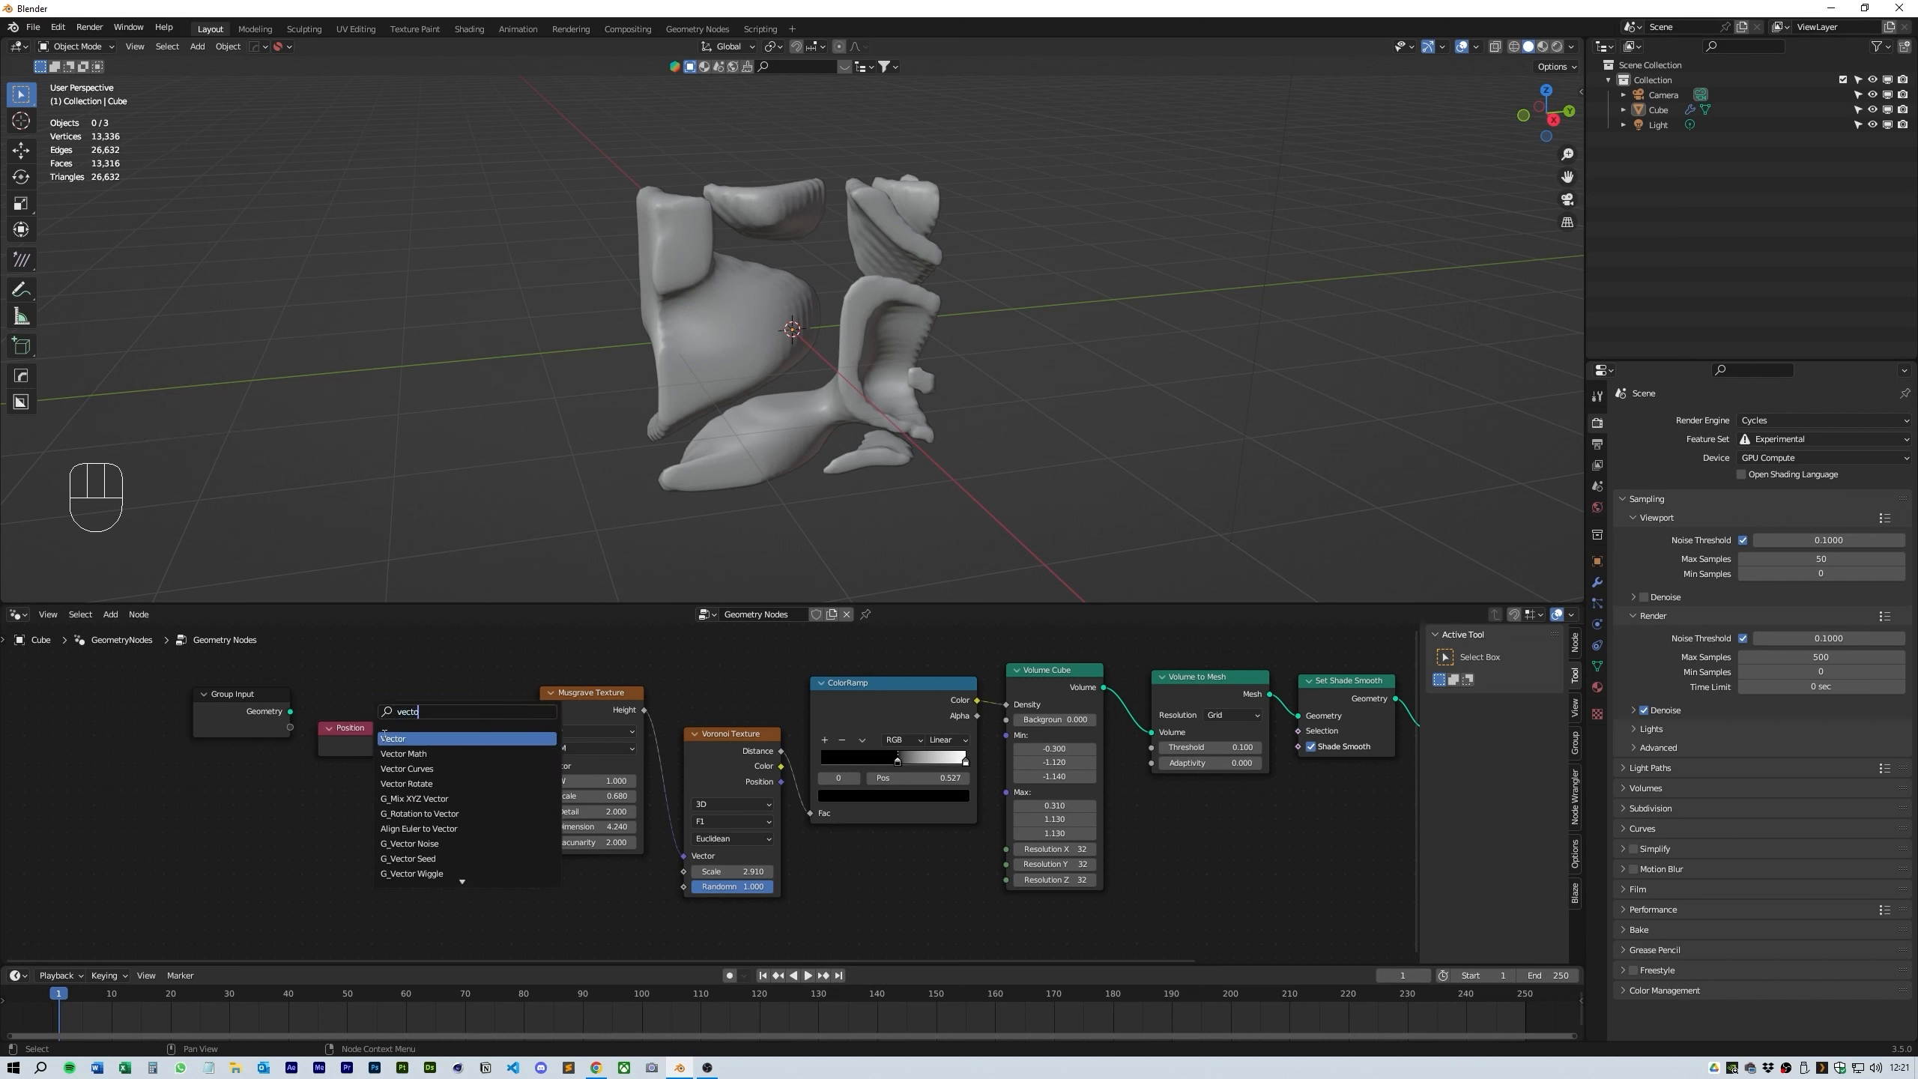
{"action": "left_click", "coordinate": [404, 753]}
{"action": "left_click", "coordinate": [452, 748]}
{"action": "left_click_drag", "start_coordinate": [228, 700], "coordinate": [146, 695]}
{"action": "left_click_drag", "start_coordinate": [355, 728], "coordinate": [274, 710]}
{"action": "left_click_drag", "start_coordinate": [453, 699], "coordinate": [404, 695]}
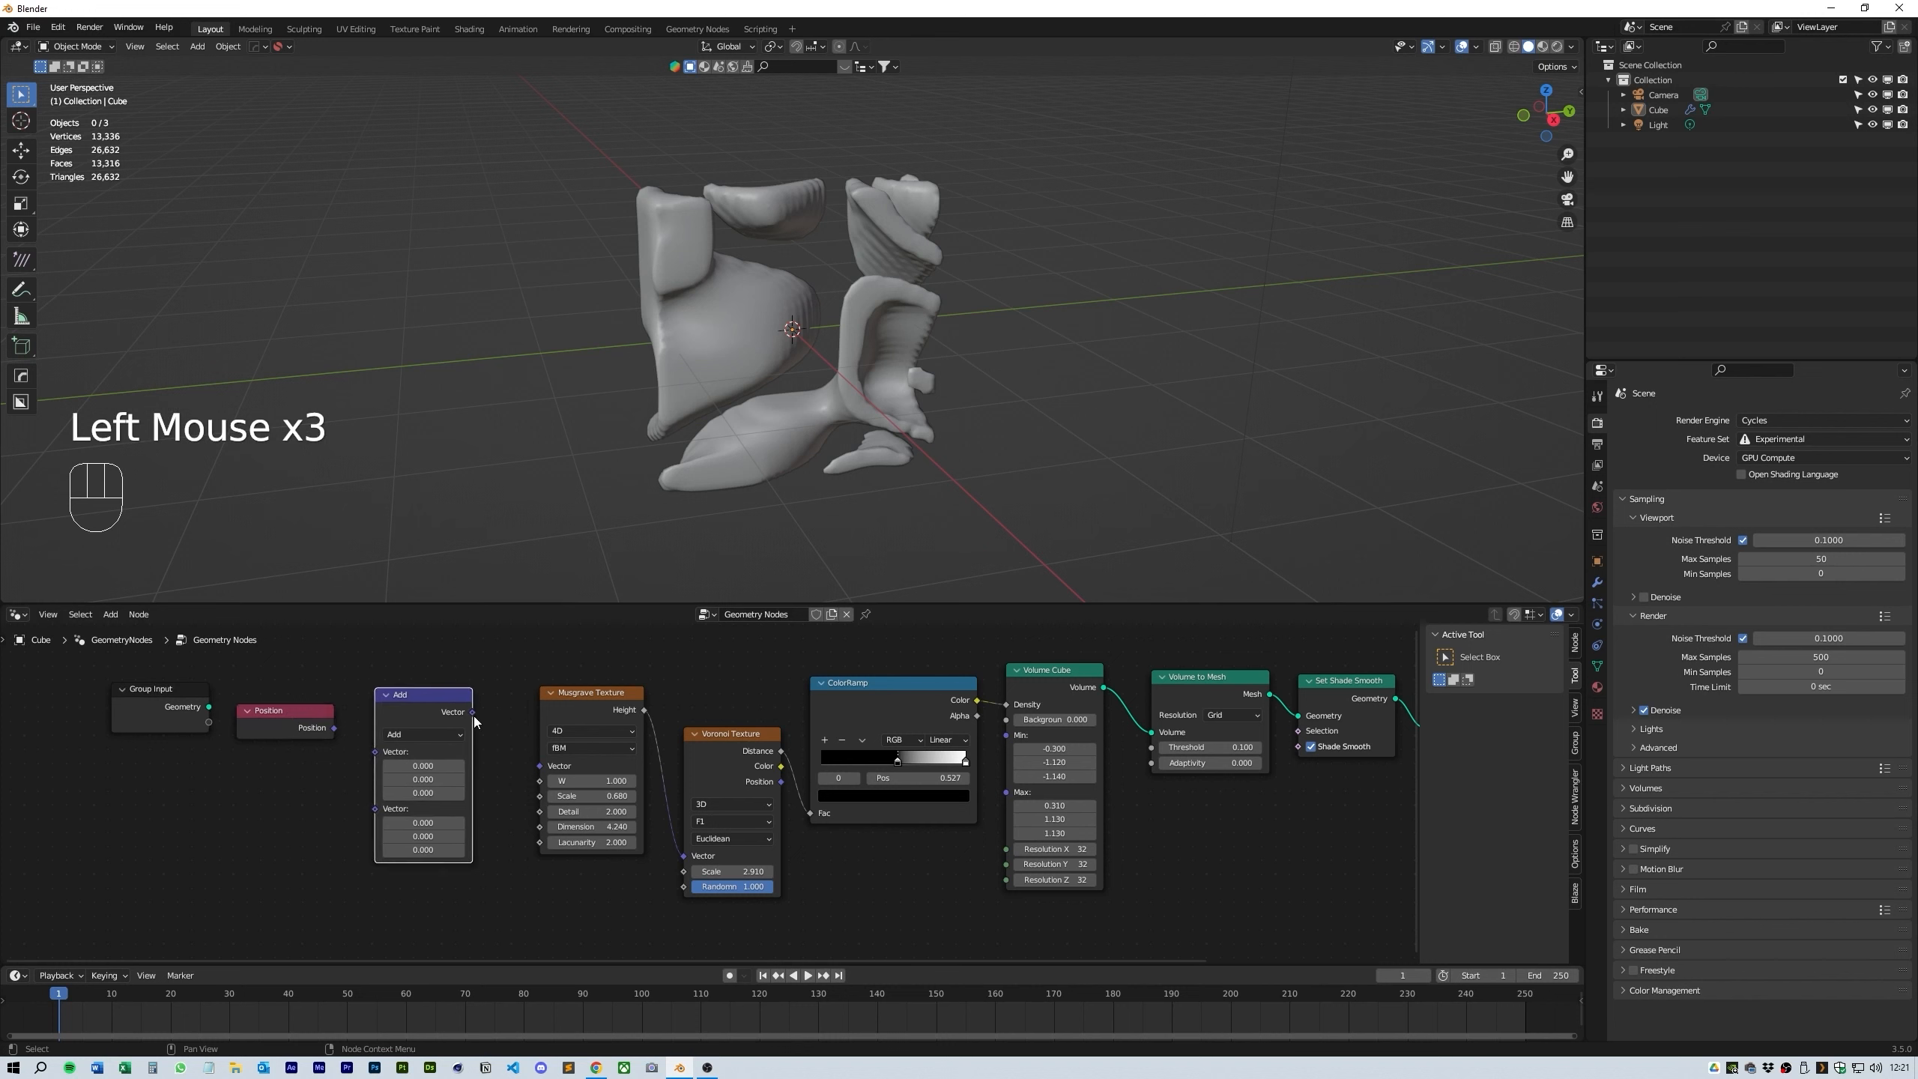
- Connect Position to the Add node's first Vector input and its output to the Musgrave Texture's Vector, undoing any trial offsets
{"action": "left_click_drag", "start_coordinate": [546, 768], "coordinate": [541, 766]}
{"action": "left_click_drag", "start_coordinate": [334, 727], "coordinate": [393, 808]}
{"action": "key", "text": "ctrl+z"}
{"action": "key", "text": "ctrl+z"}
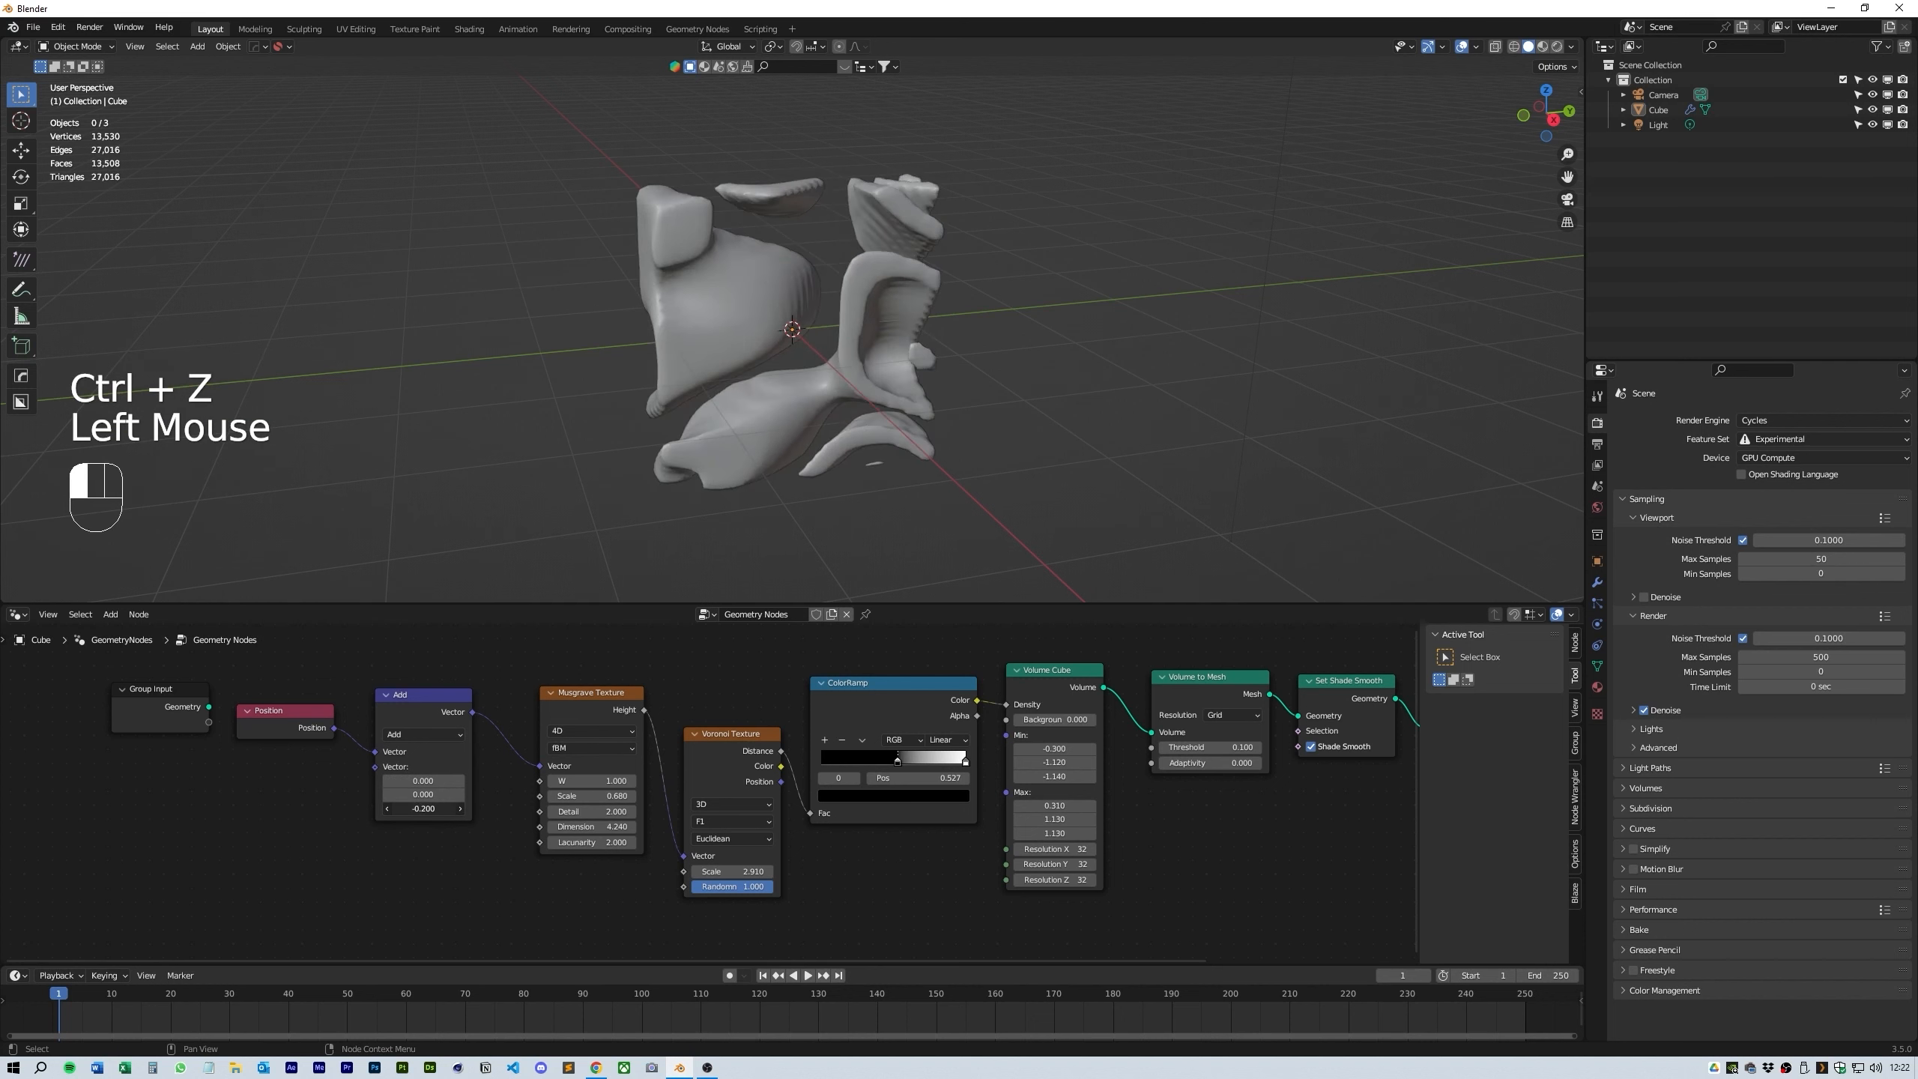
{"action": "key", "text": "ctrl+z"}
- Add a second Group Input node below the ColorRamp, close to the Volume Cube node
{"action": "middle_click_drag", "start_coordinate": [925, 894], "coordinate": [881, 831]}
{"action": "left_click", "coordinate": [869, 861]}
{"action": "key", "text": "shift+a"}
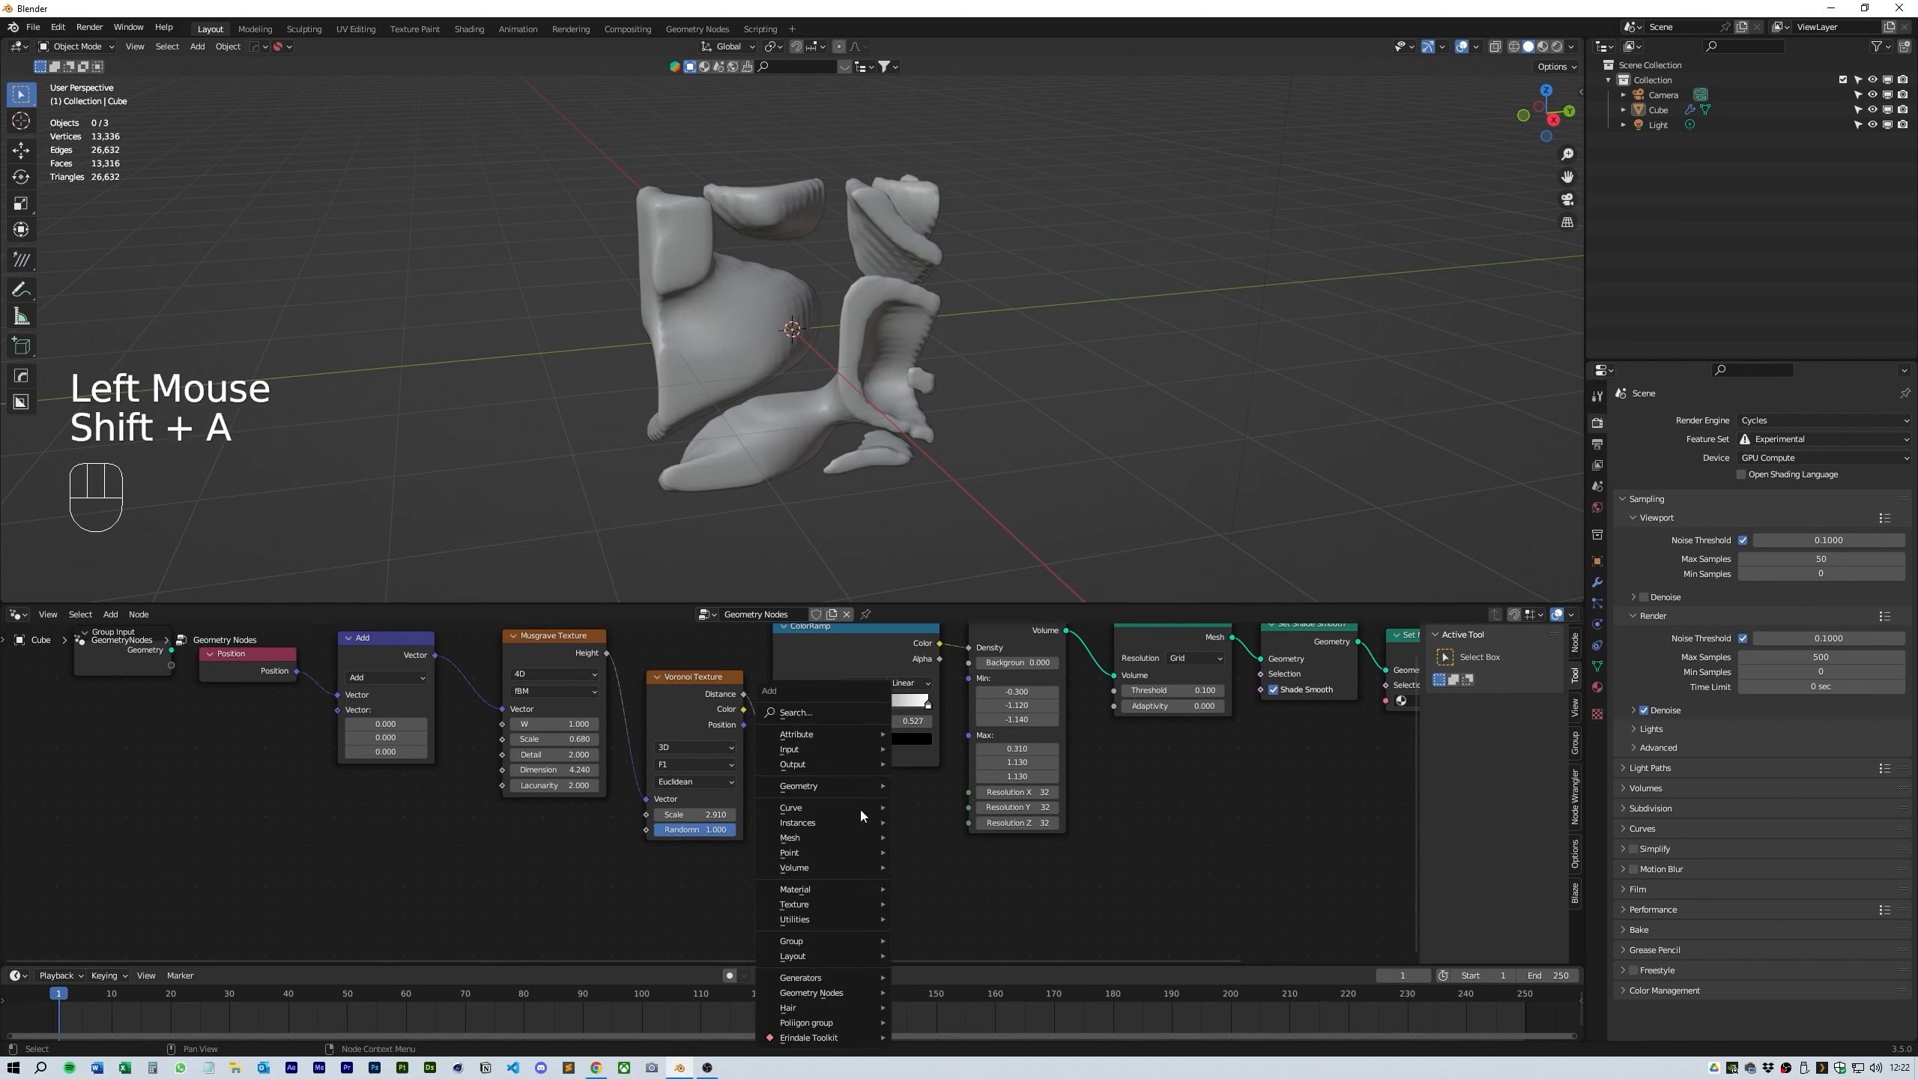
{"action": "mouse_move", "coordinate": [867, 745]}
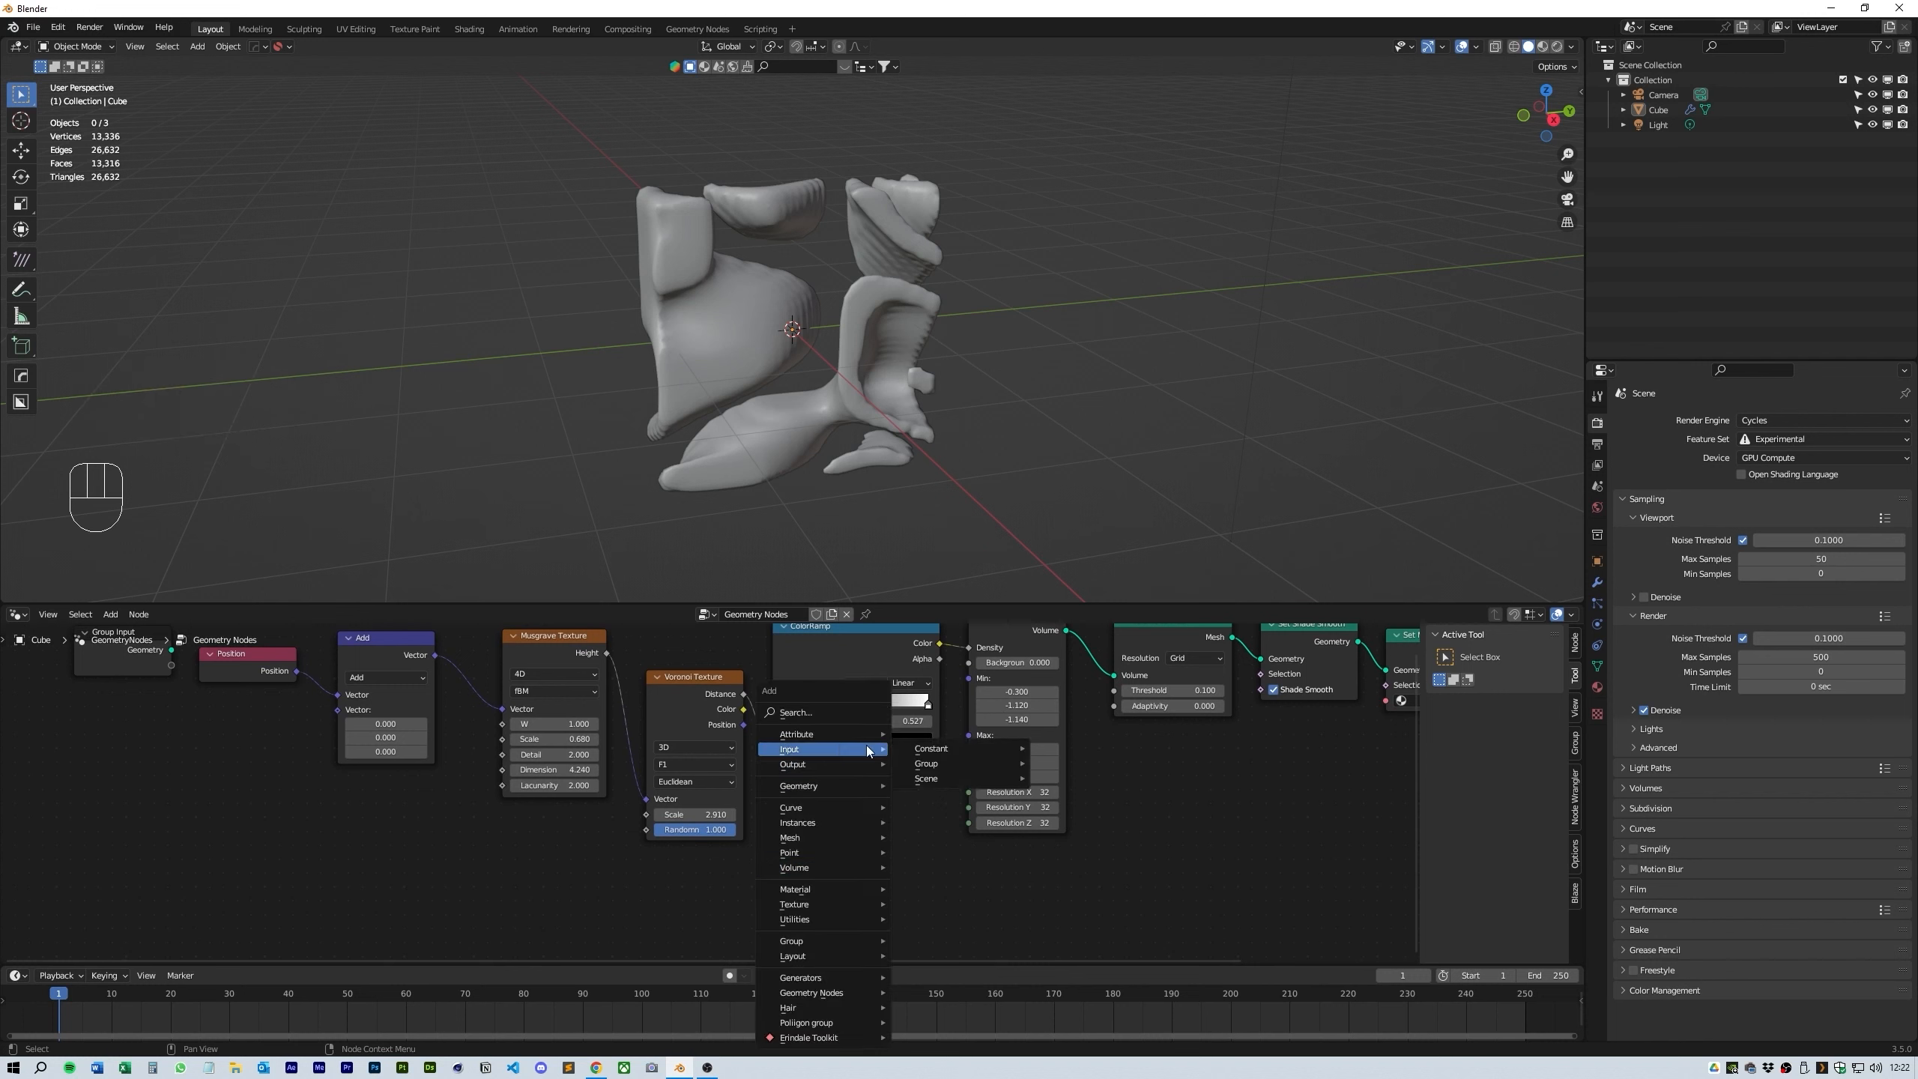
{"action": "mouse_move", "coordinate": [961, 768]}
{"action": "left_click", "coordinate": [1064, 763]}
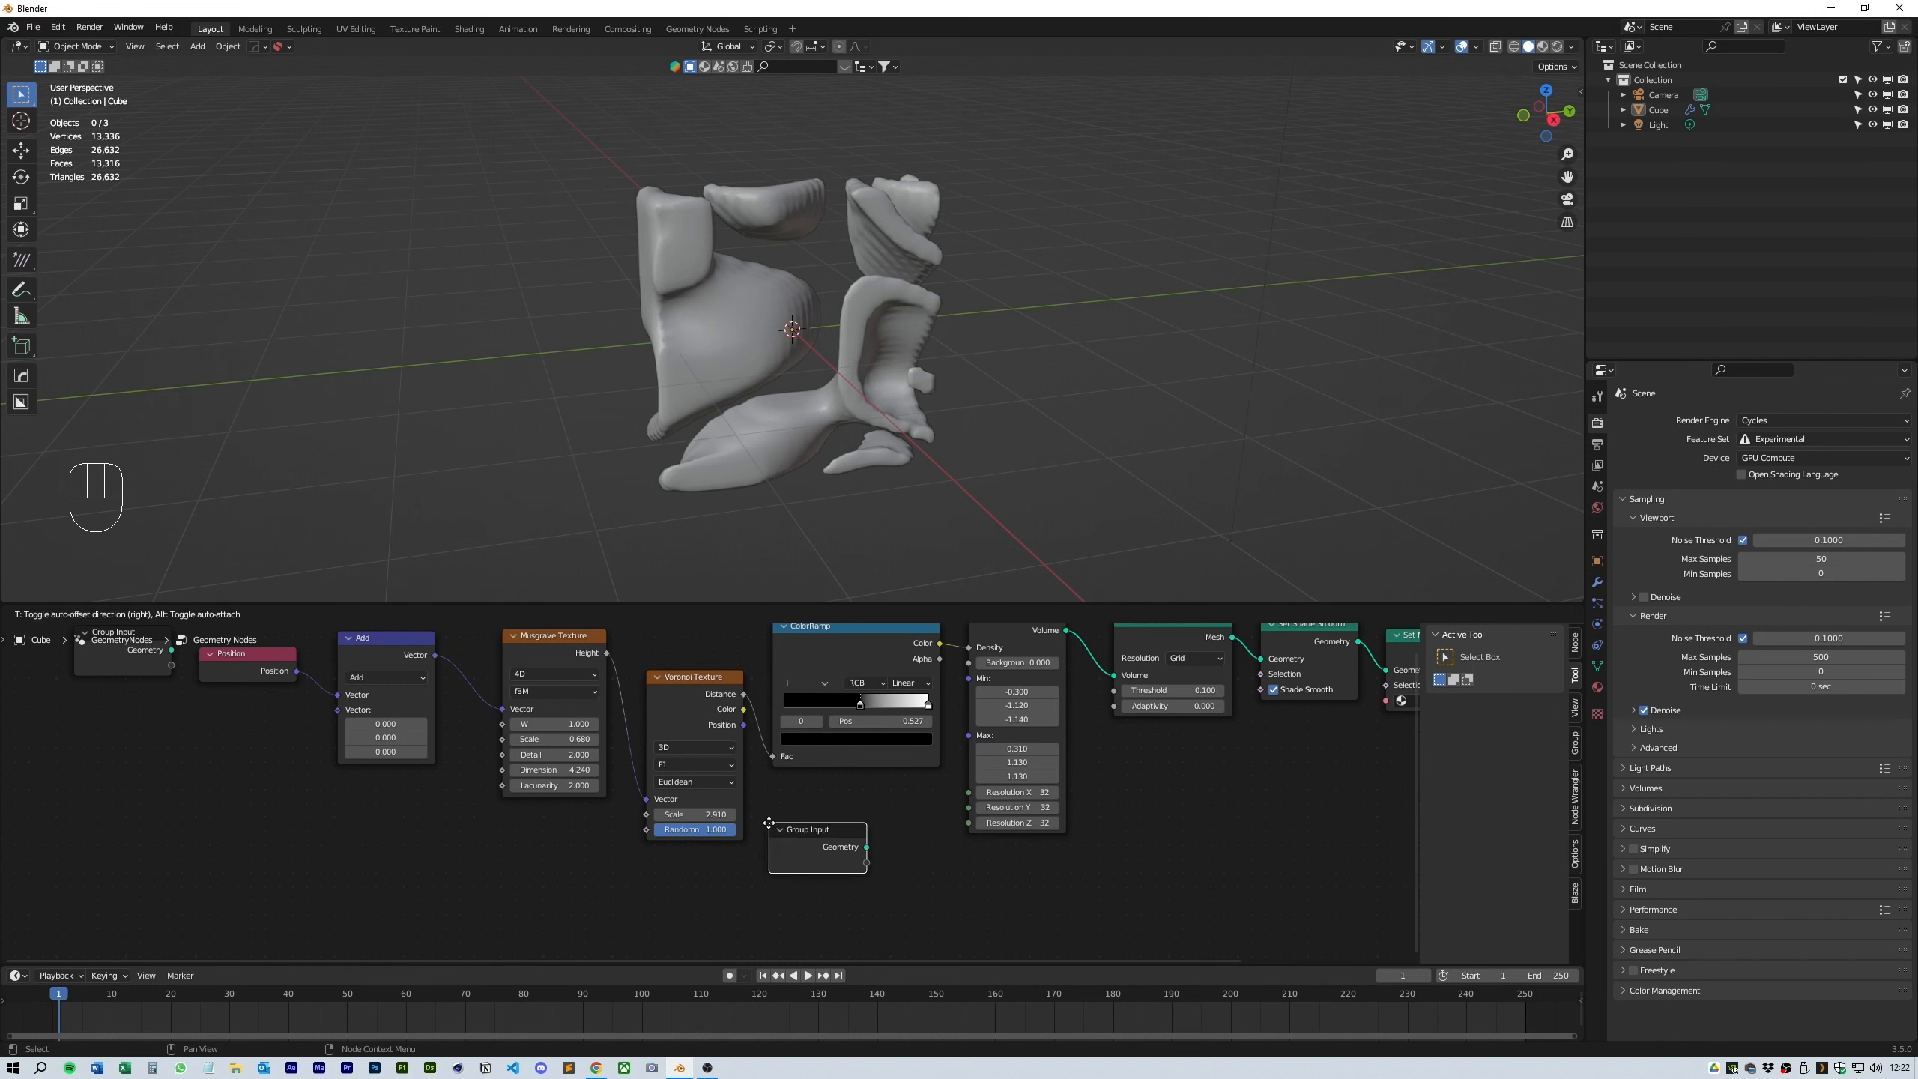
{"action": "left_click", "coordinate": [769, 823]}
- Link the new Group Input to the Volume Cube's Resolution X, Y and Z and the Set Material input, and show the cube's modifier settings
{"action": "left_click_drag", "start_coordinate": [968, 792], "coordinate": [864, 867]}
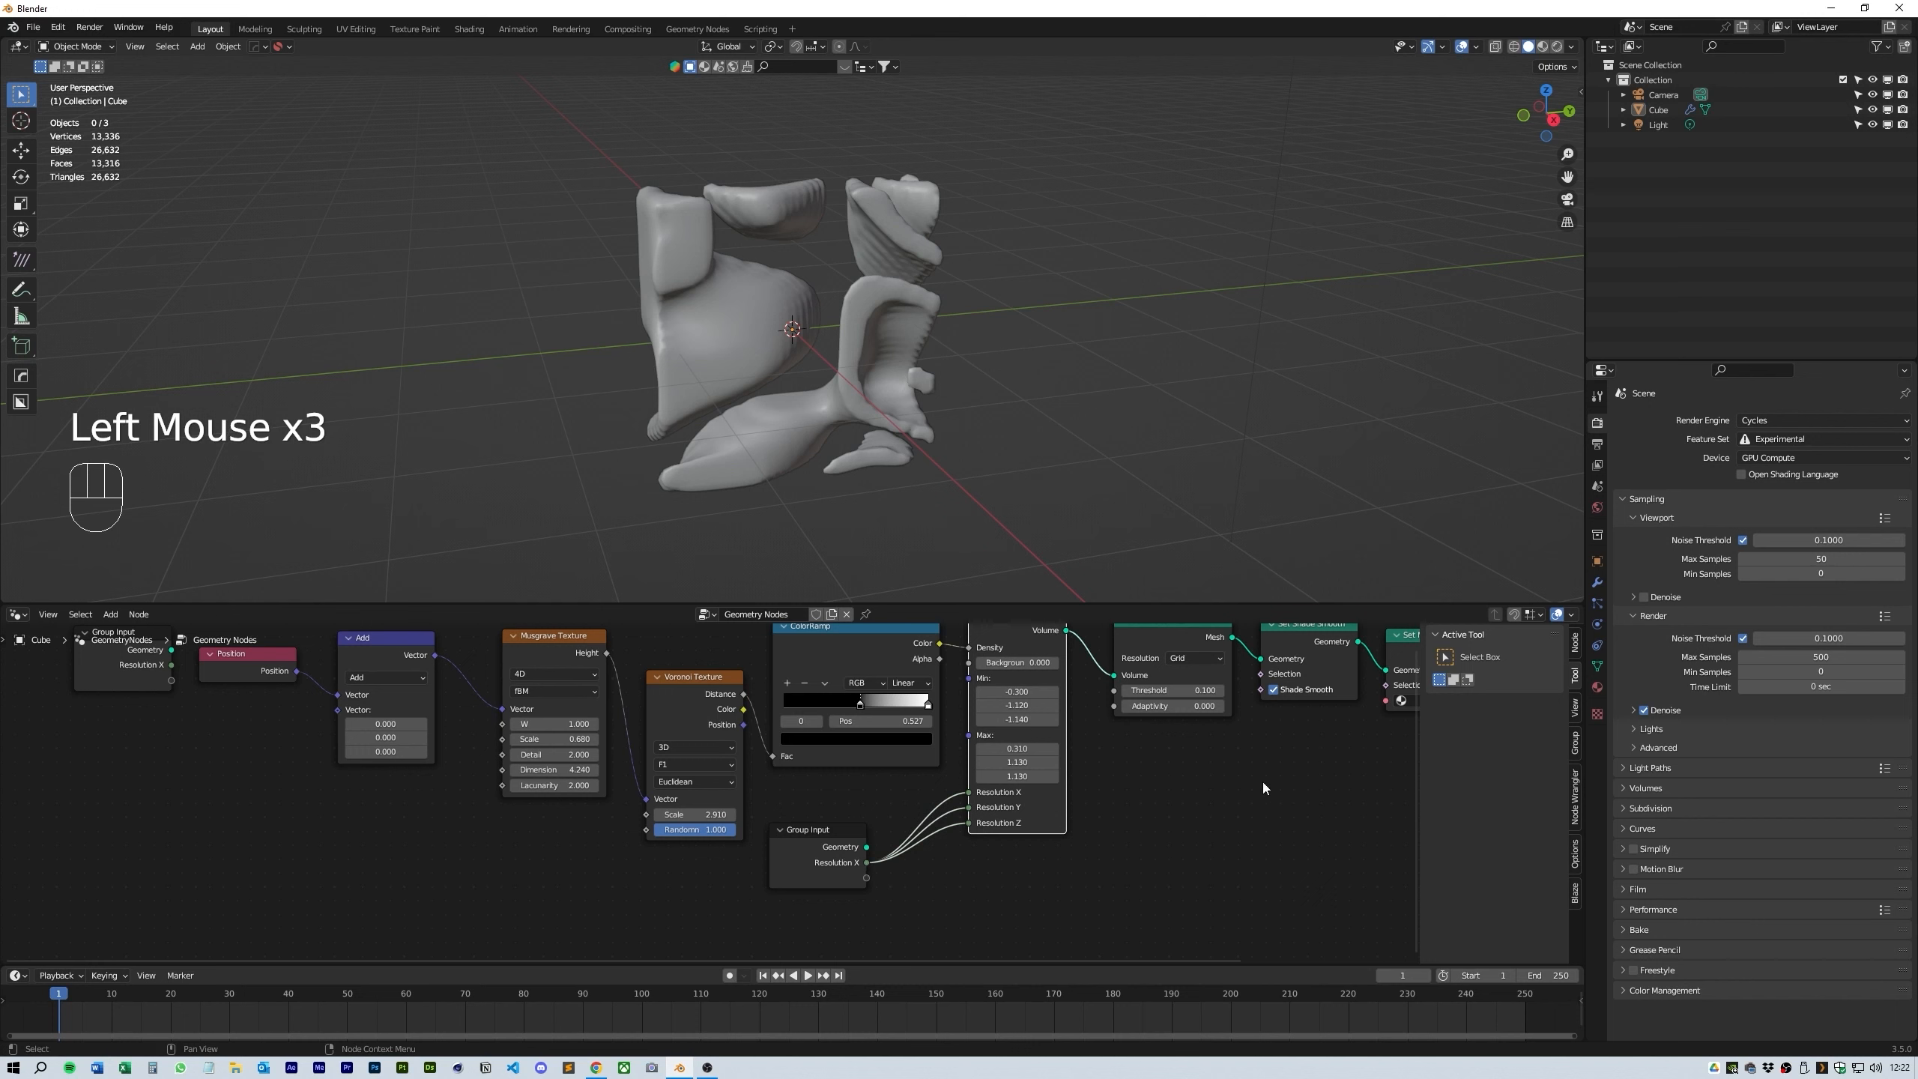
{"action": "left_click_drag", "start_coordinate": [1386, 701], "coordinate": [866, 882]}
{"action": "left_click", "coordinate": [892, 310]}
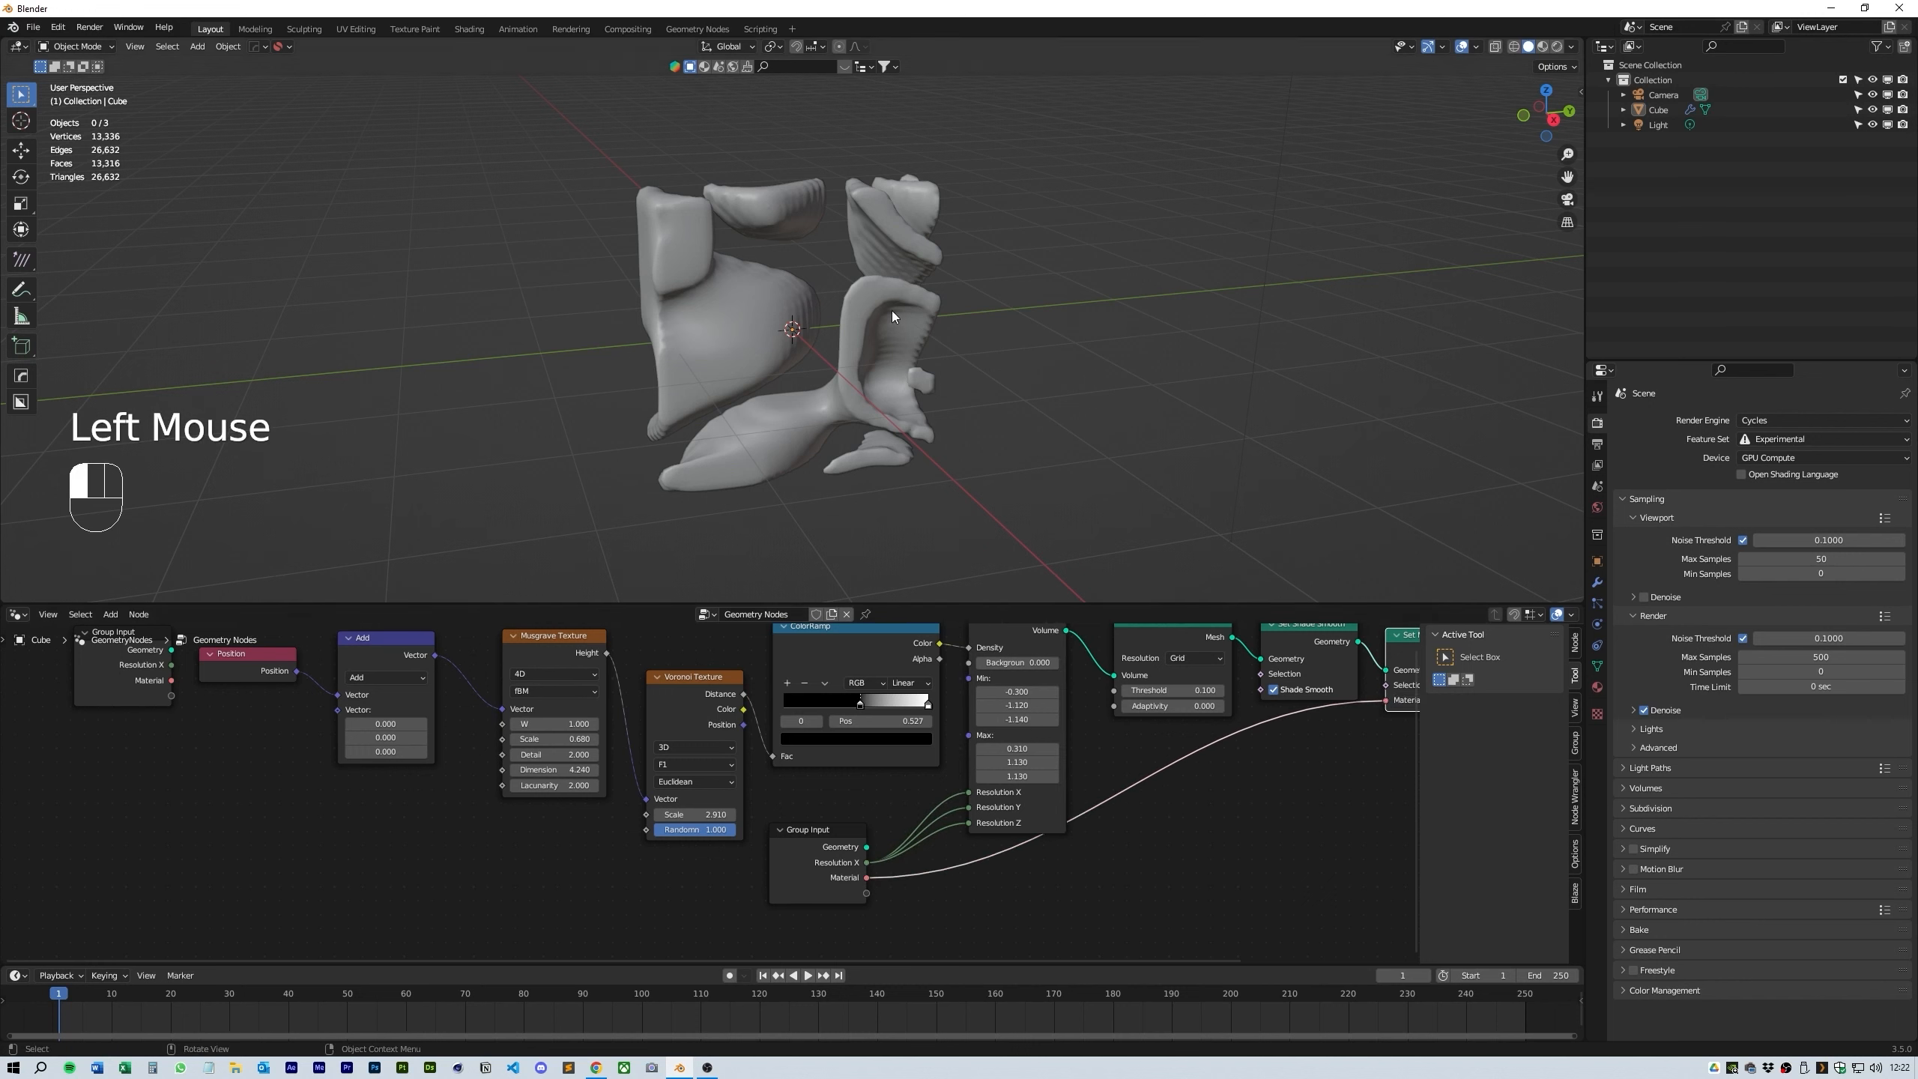
{"action": "left_click", "coordinate": [1598, 583]}
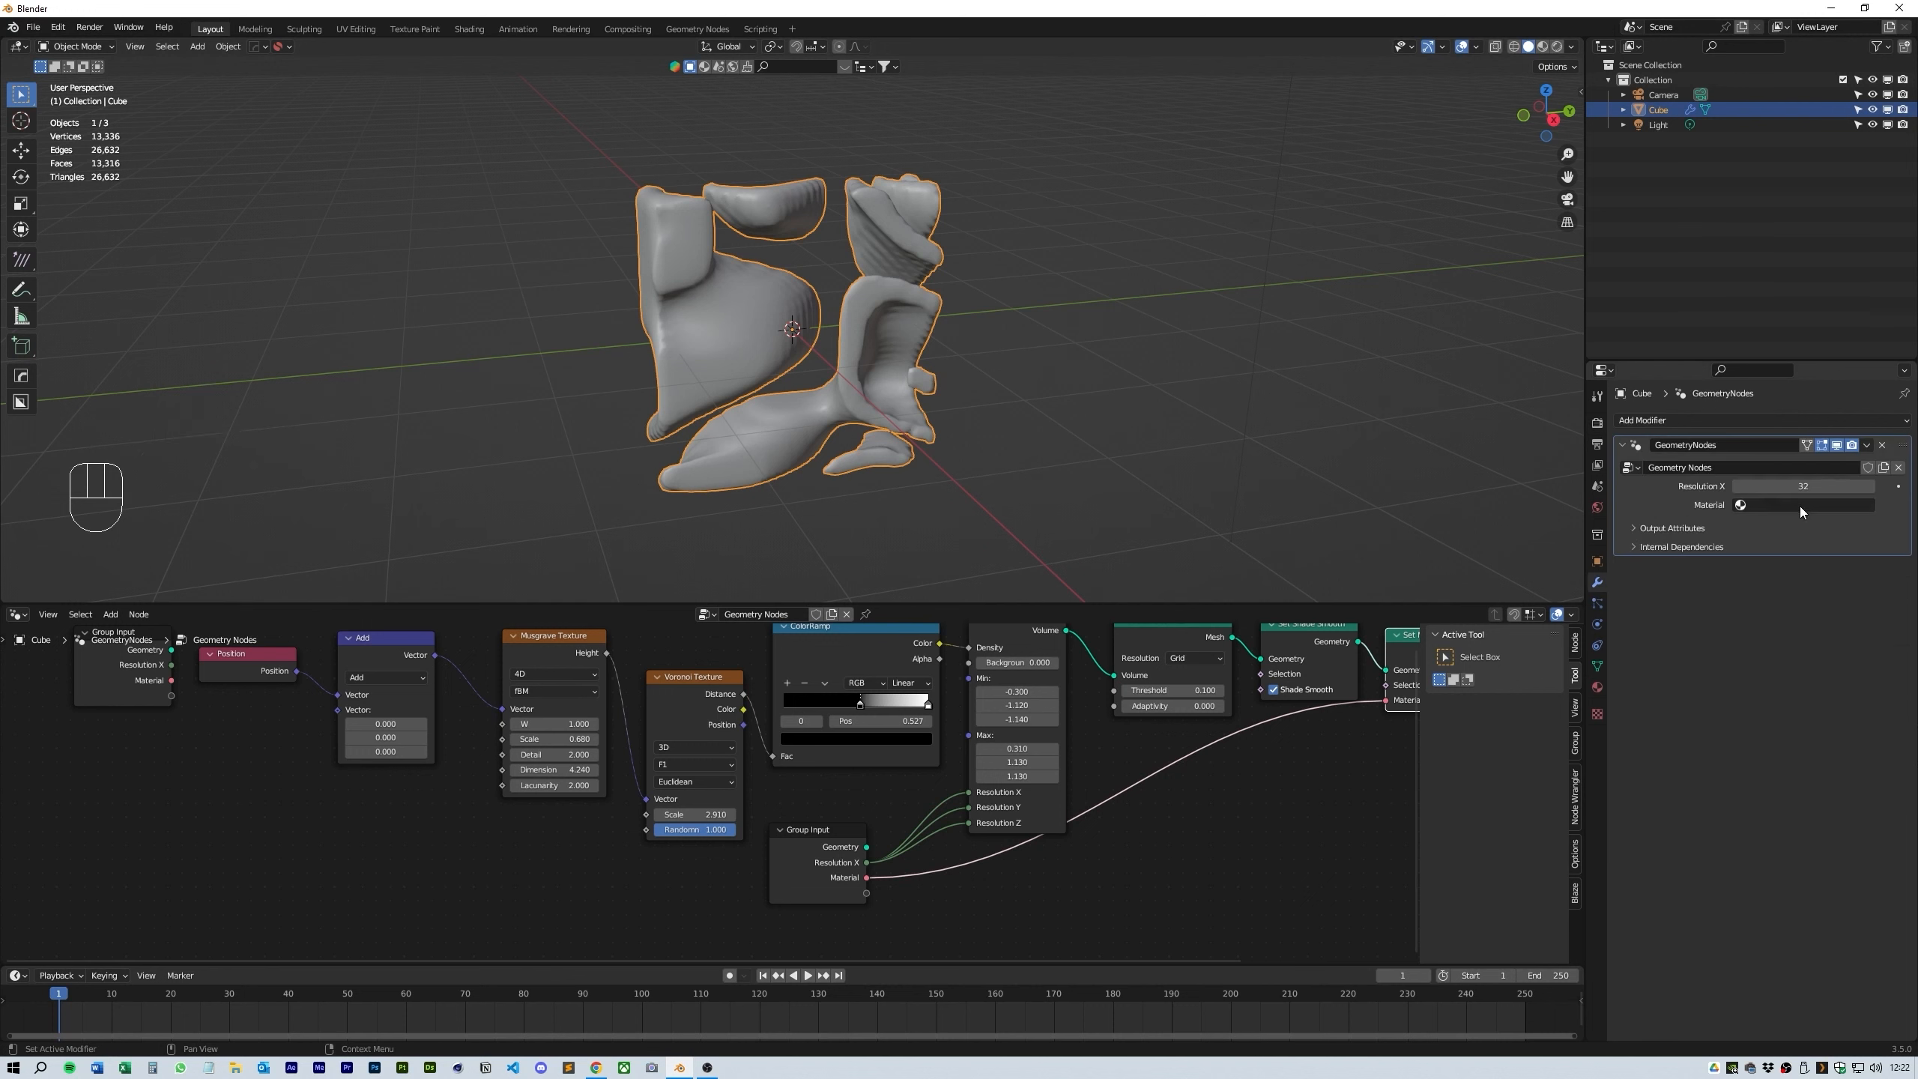
- Set the animation's end frame to 500 and fit the full frame range in the timeline
{"action": "left_click", "coordinate": [1551, 982]}
{"action": "type", "text": "500"}
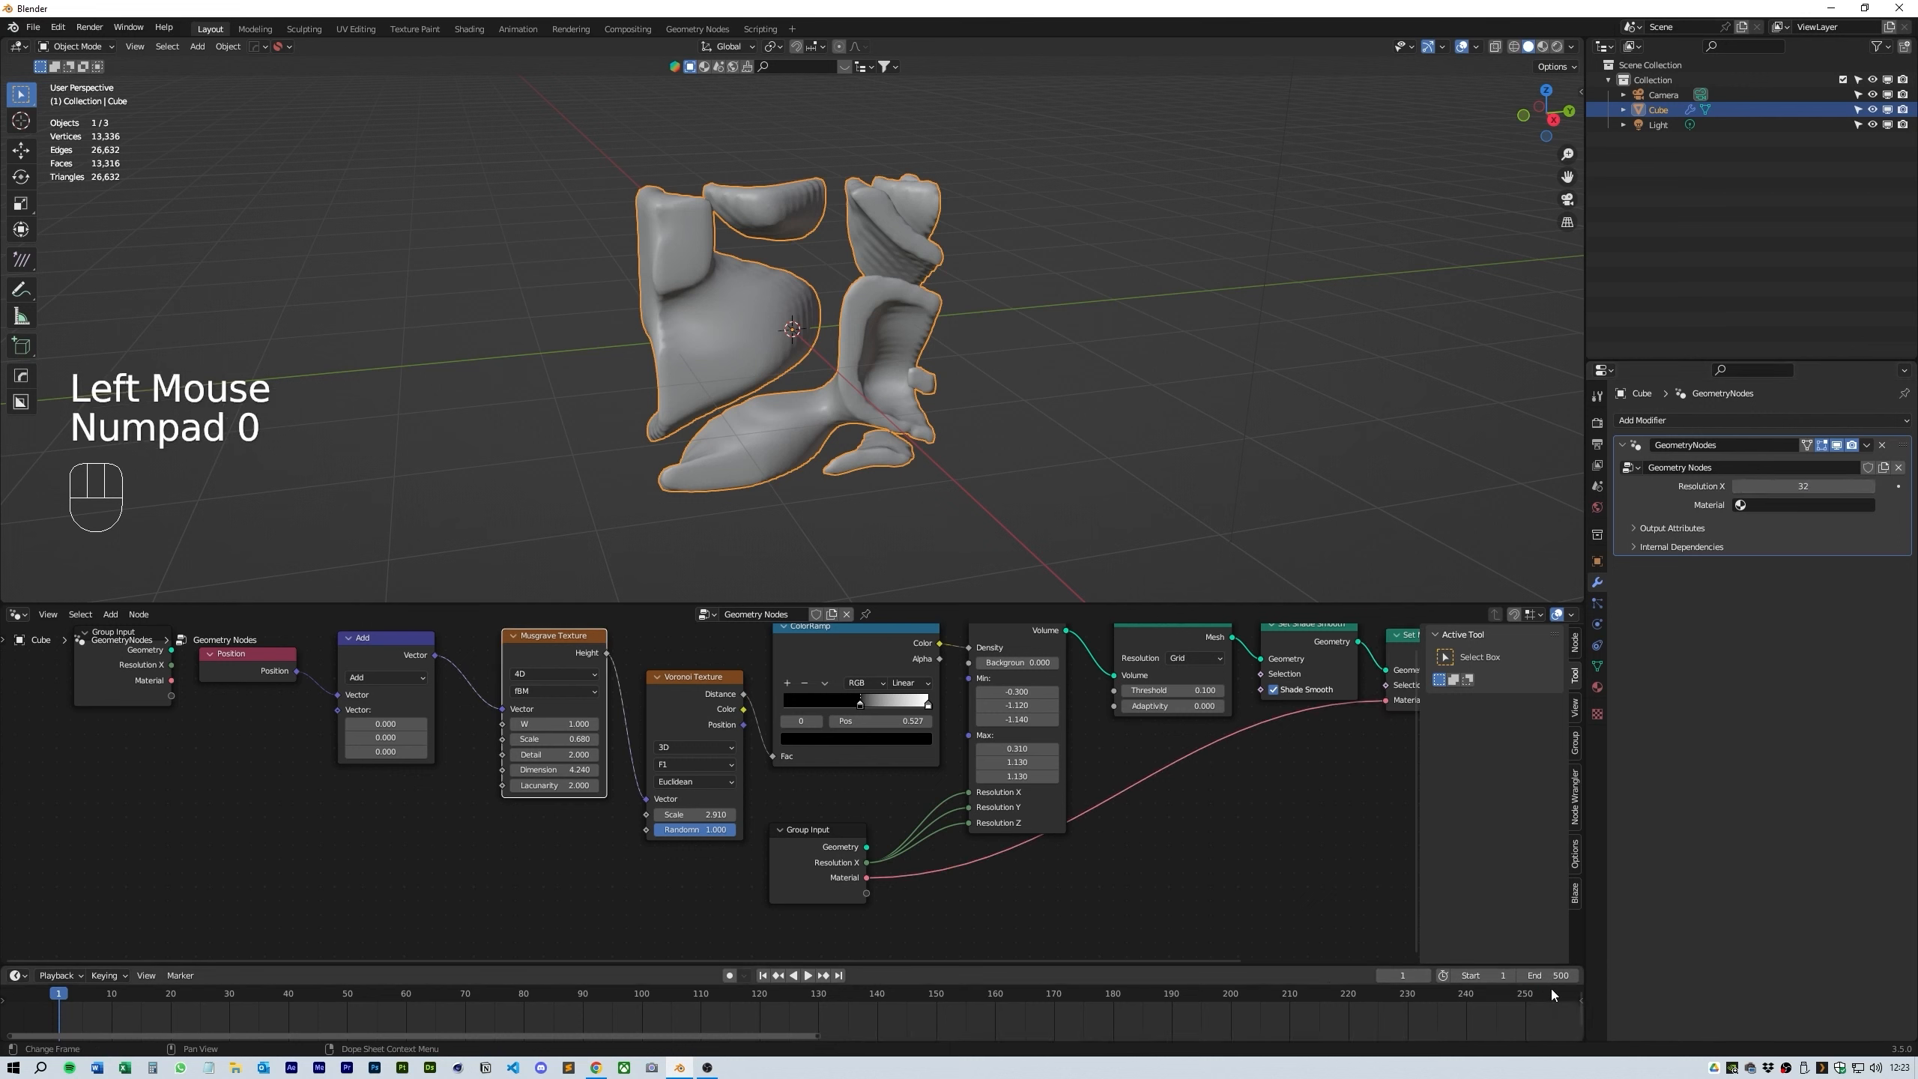
{"action": "scroll", "coordinate": [971, 1022], "scroll_direction": "down", "scroll_amount": 4}
{"action": "middle_click_drag", "start_coordinate": [971, 1022], "coordinate": [870, 1019]}
{"action": "scroll", "coordinate": [887, 1016], "scroll_direction": "down", "scroll_amount": 2}
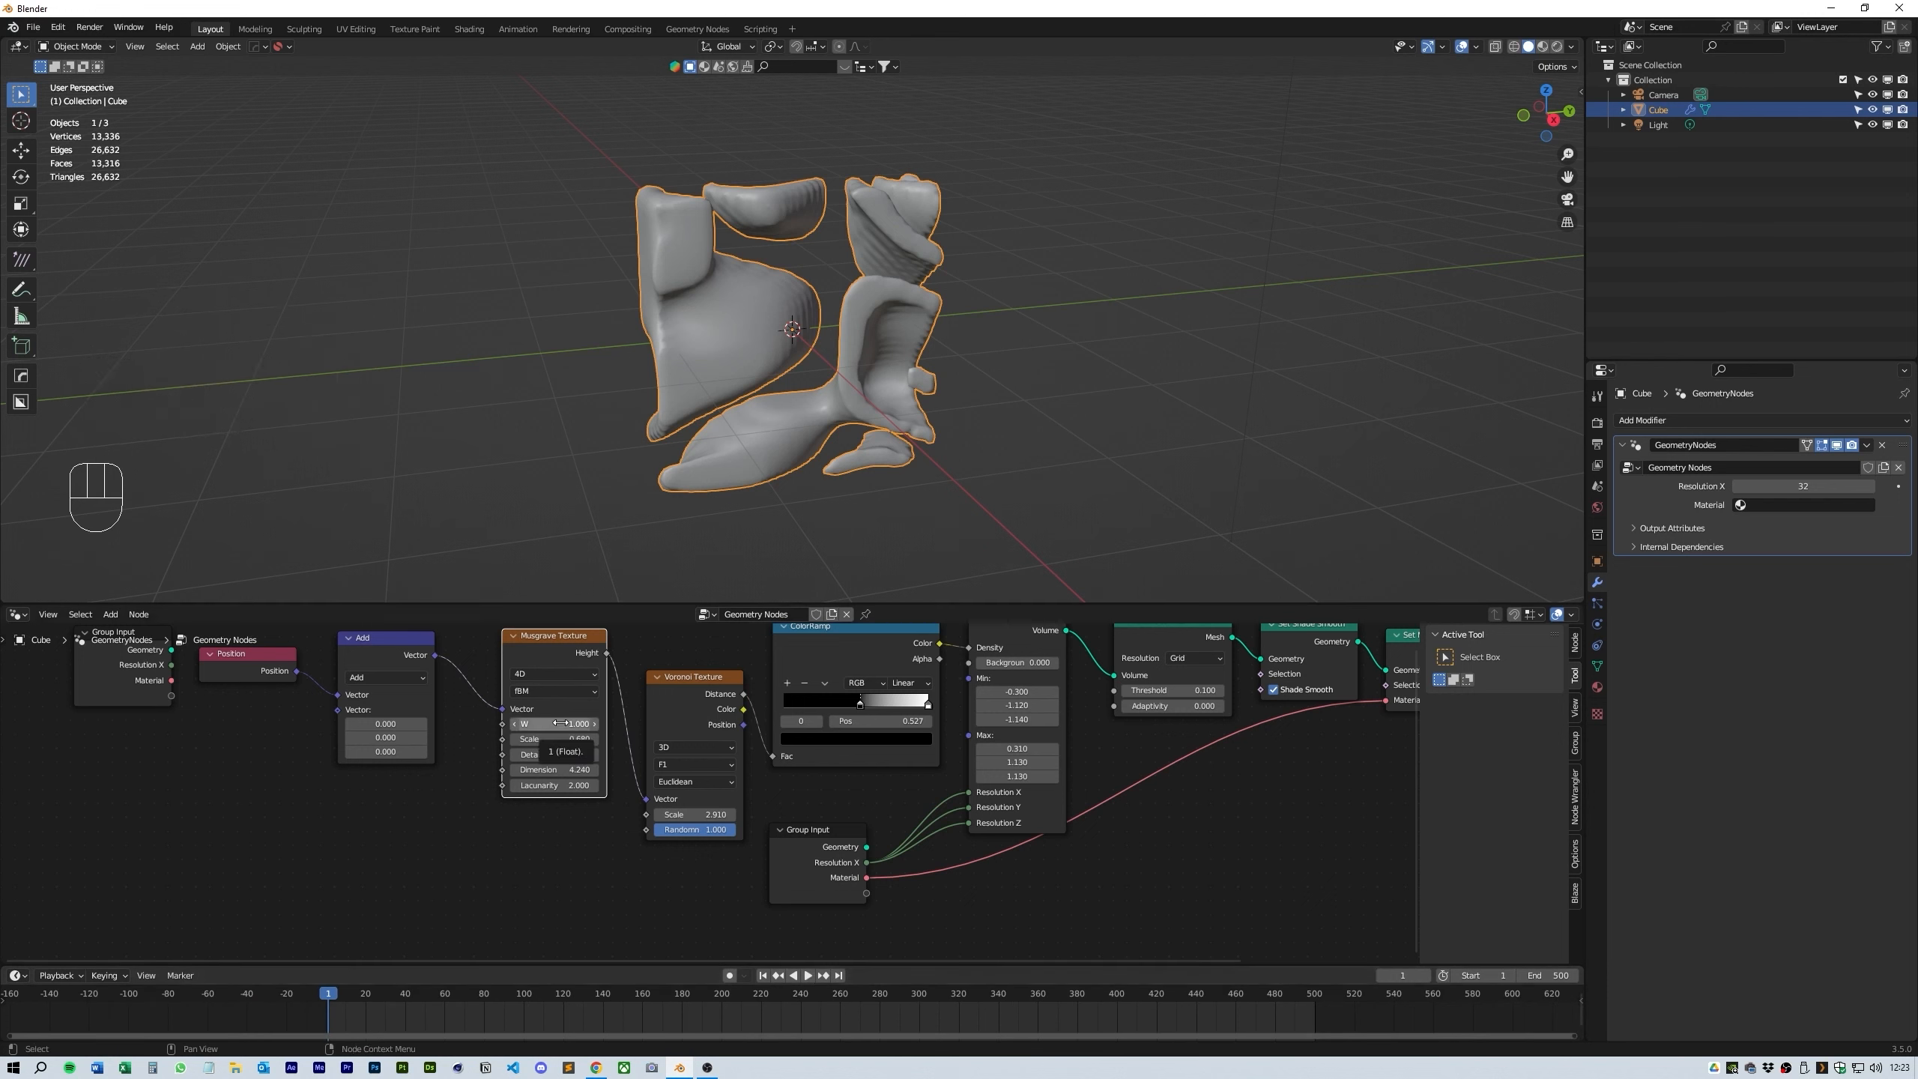
- Keyframe the Musgrave Texture's W value of 1.000 at the first frame and at frame 500
{"action": "key", "text": "i"}
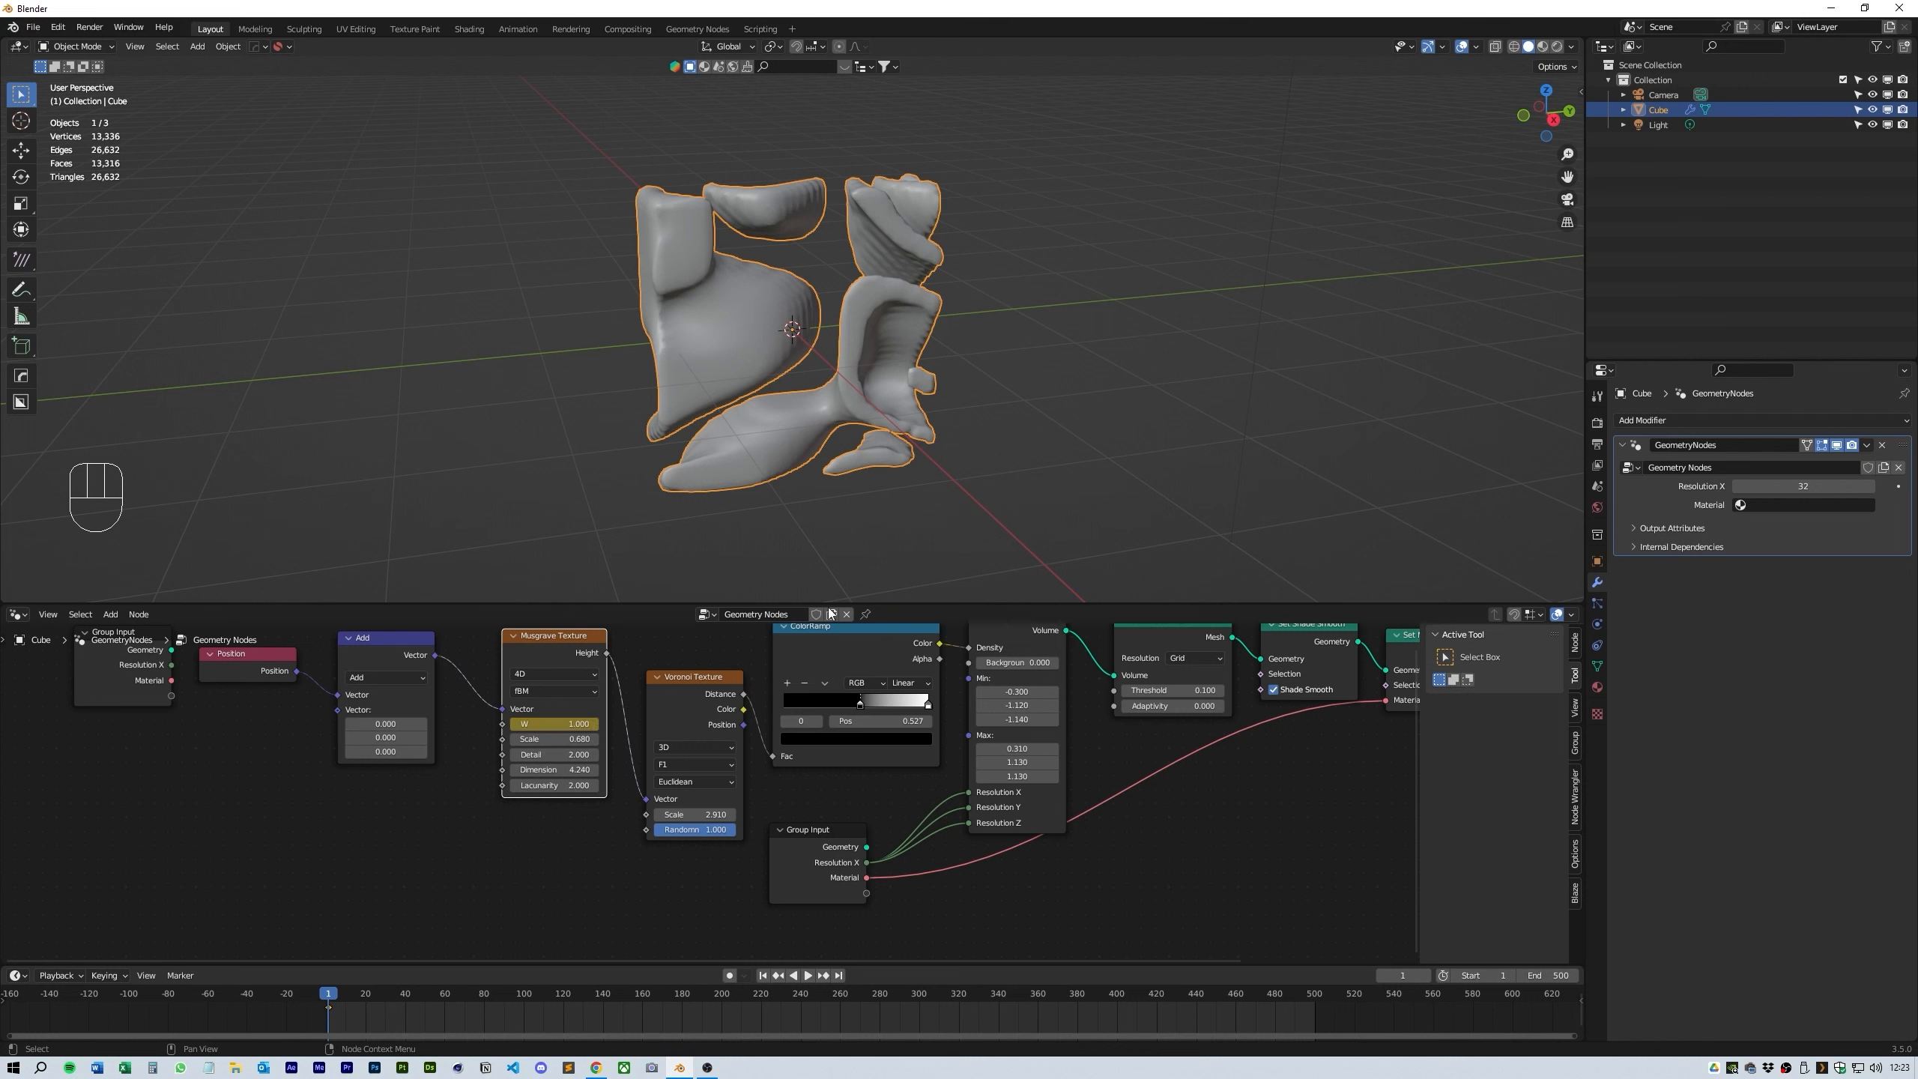
{"action": "left_click", "coordinate": [839, 975]}
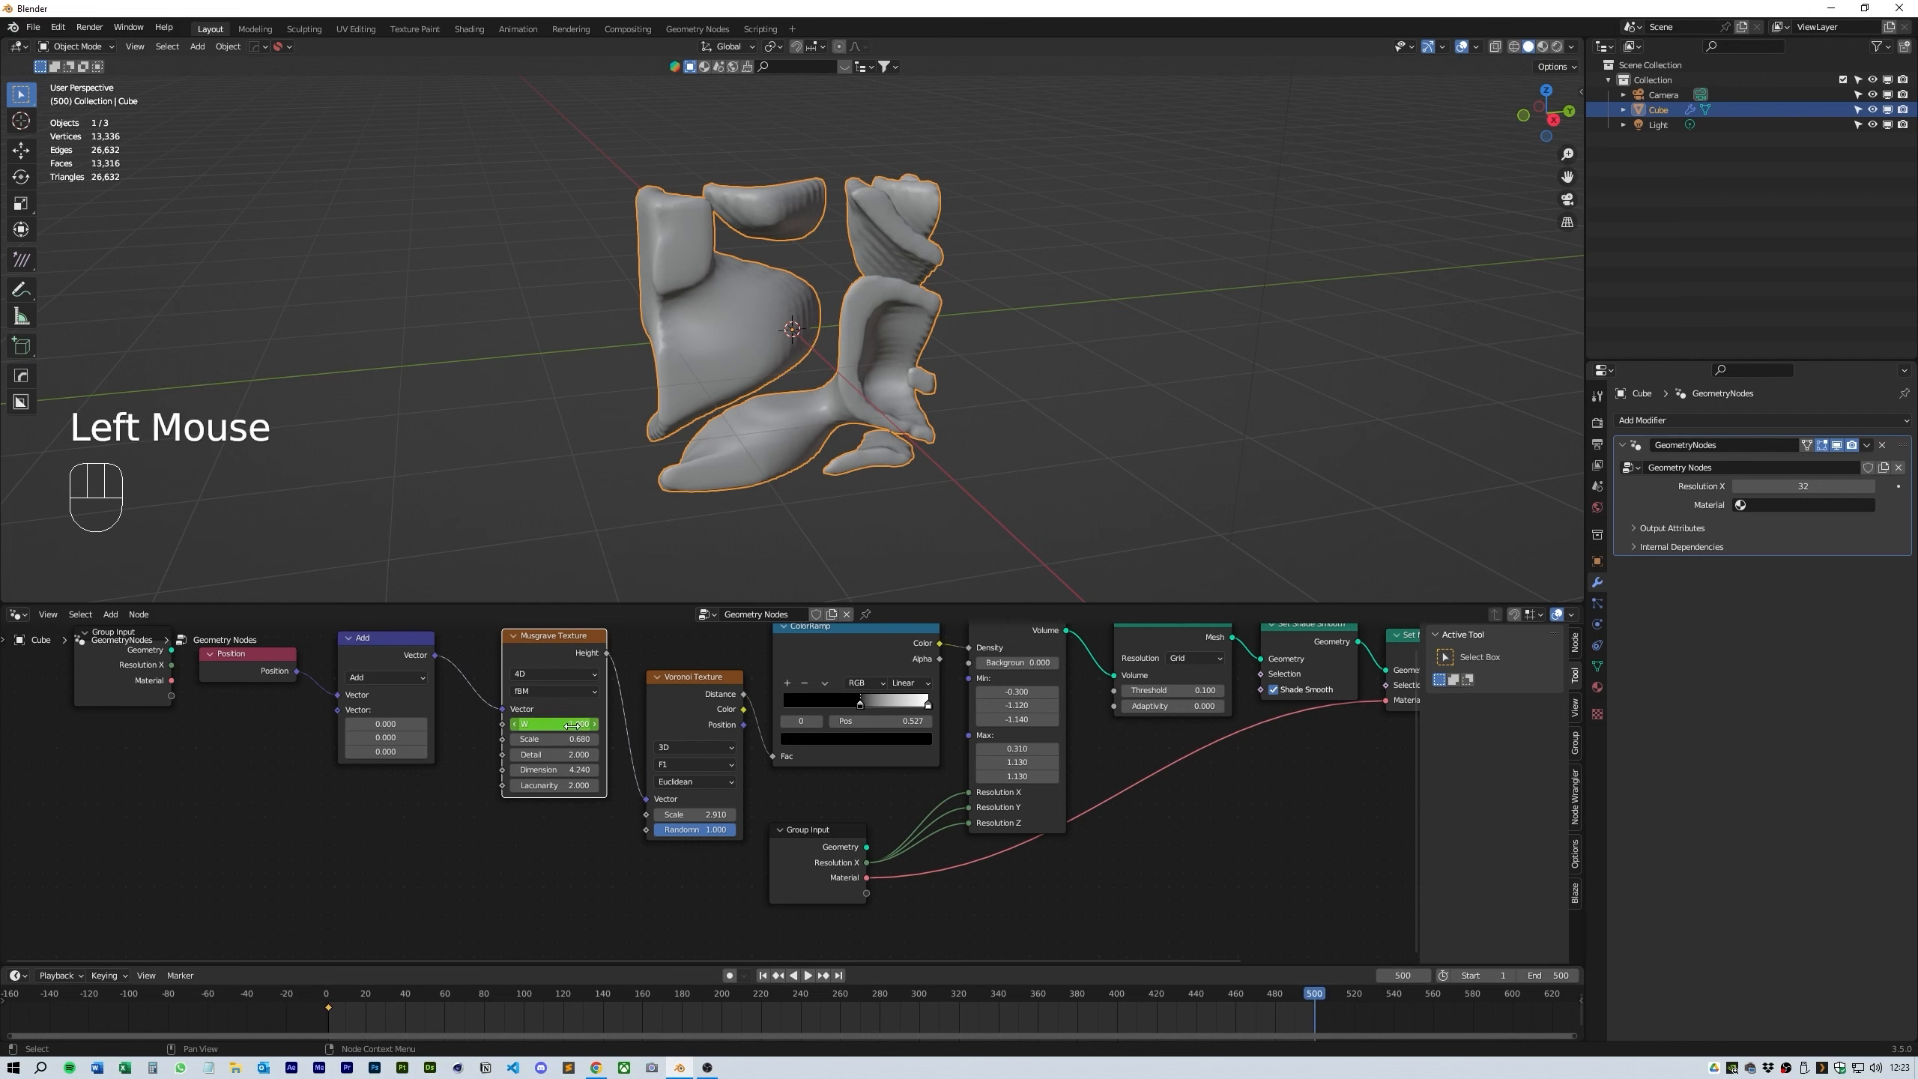
{"action": "key", "text": "i"}
- At frame 120, set the Musgrave Texture's W to 2.000 and keyframe it
{"action": "left_click", "coordinate": [565, 999]}
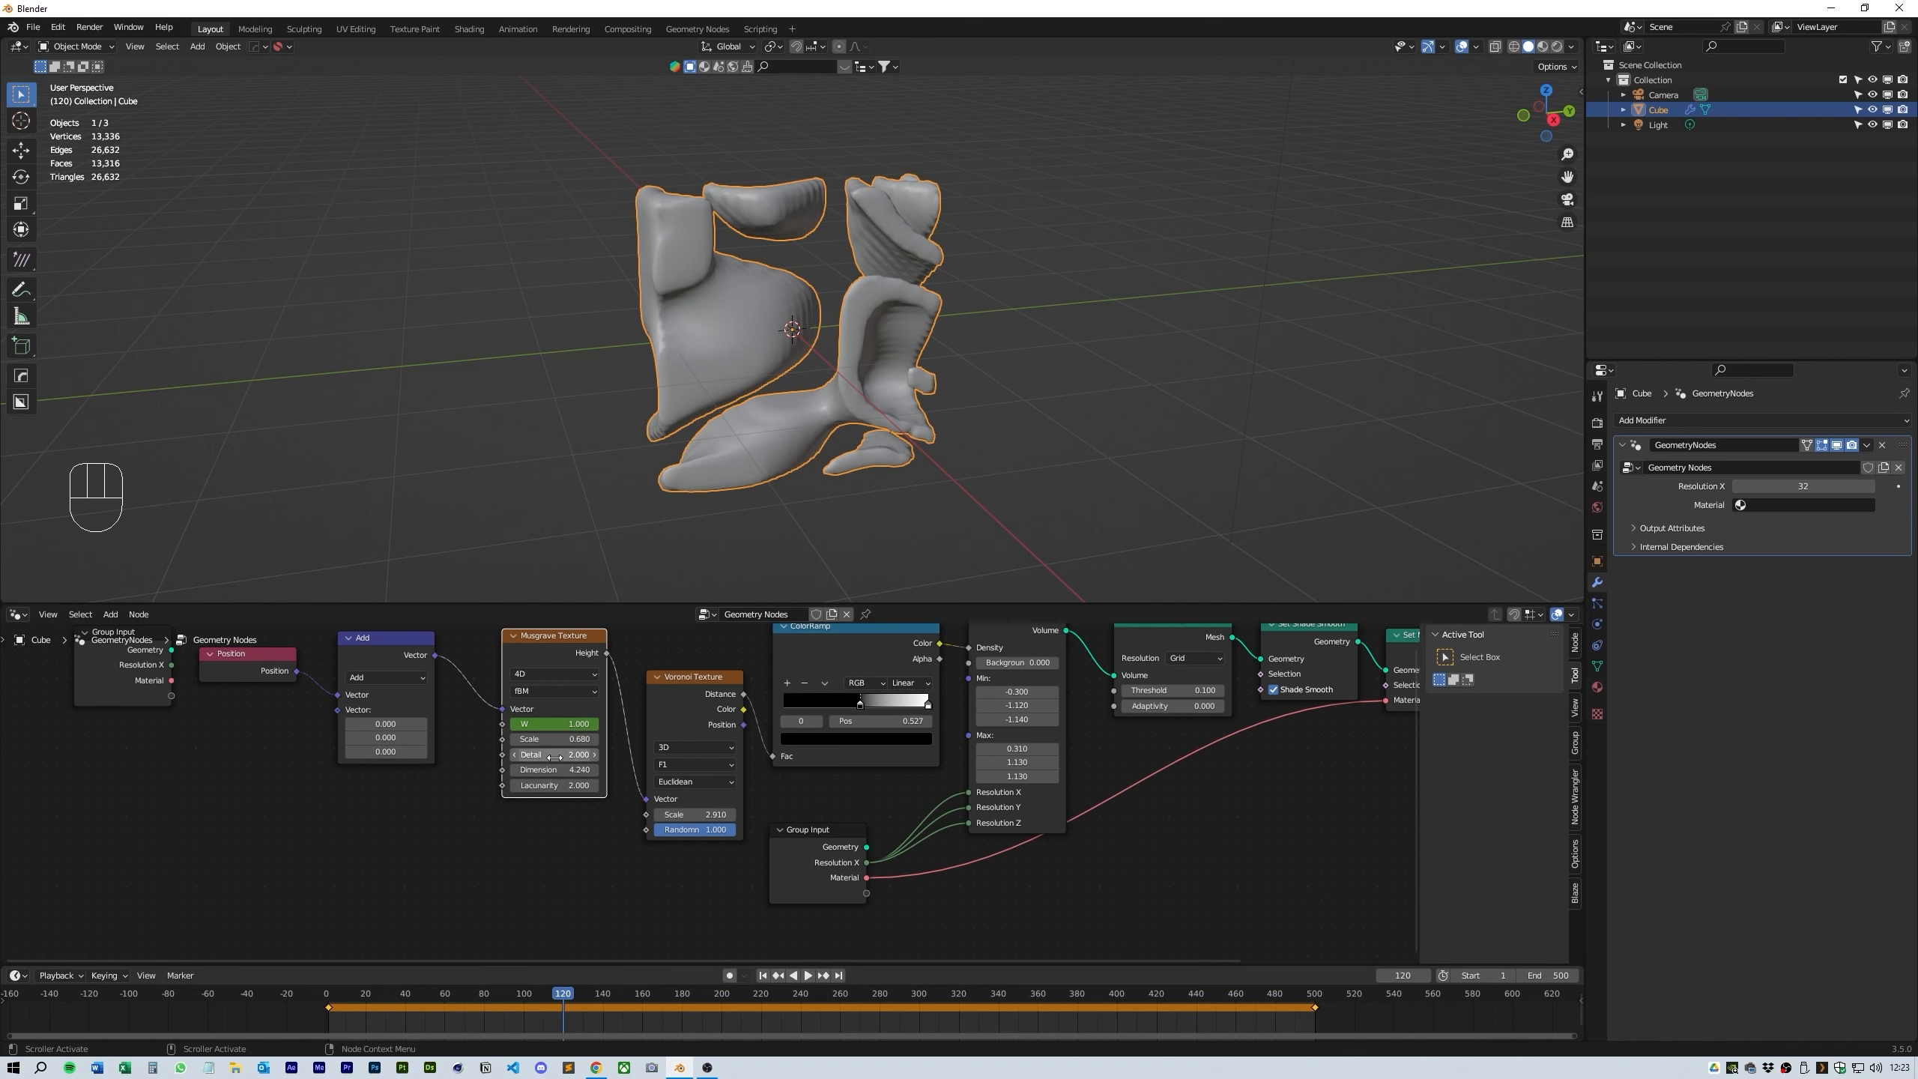
{"action": "left_click", "coordinate": [571, 724]}
{"action": "type", "text": "2"}
{"action": "key", "text": "Return"}
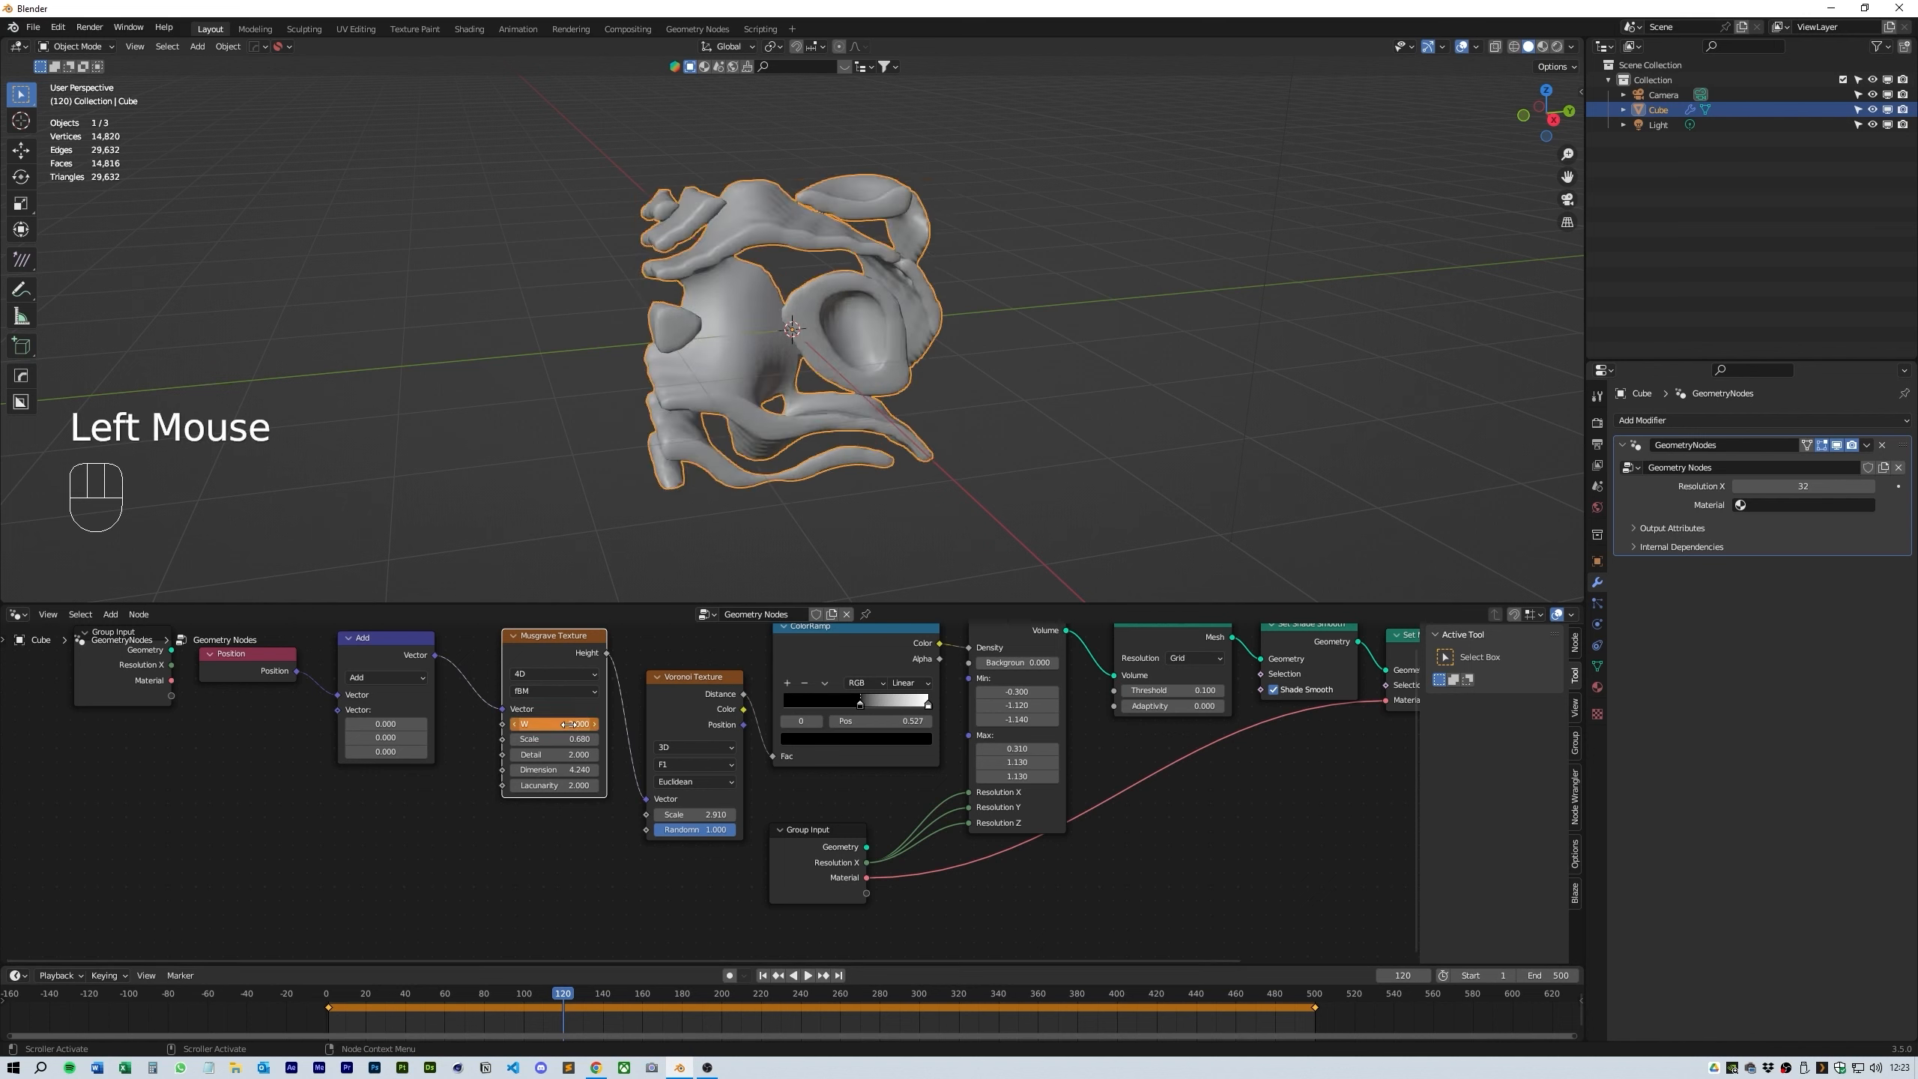
{"action": "key", "text": "i"}
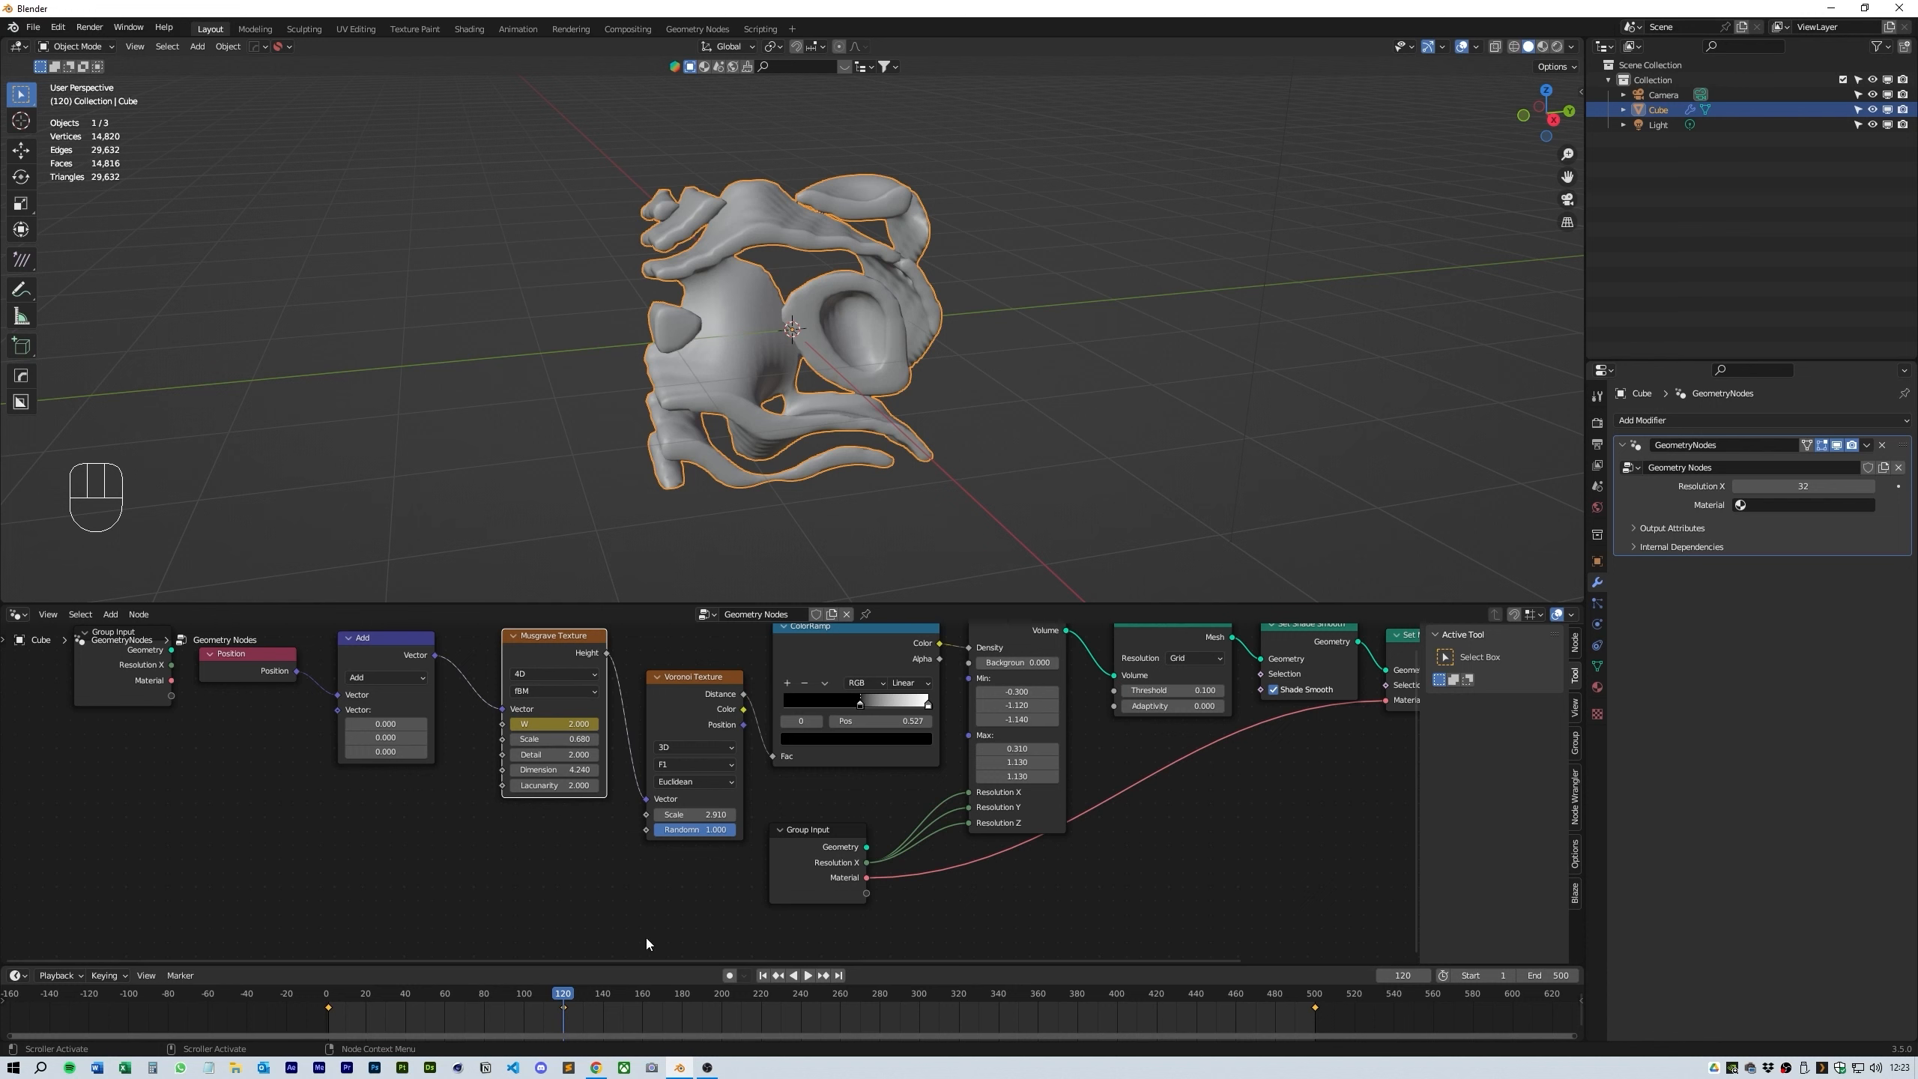
- At frame 250, set the Musgrave Texture's W to 1.000 and keyframe it
{"action": "left_click_drag", "start_coordinate": [832, 997], "coordinate": [822, 997]}
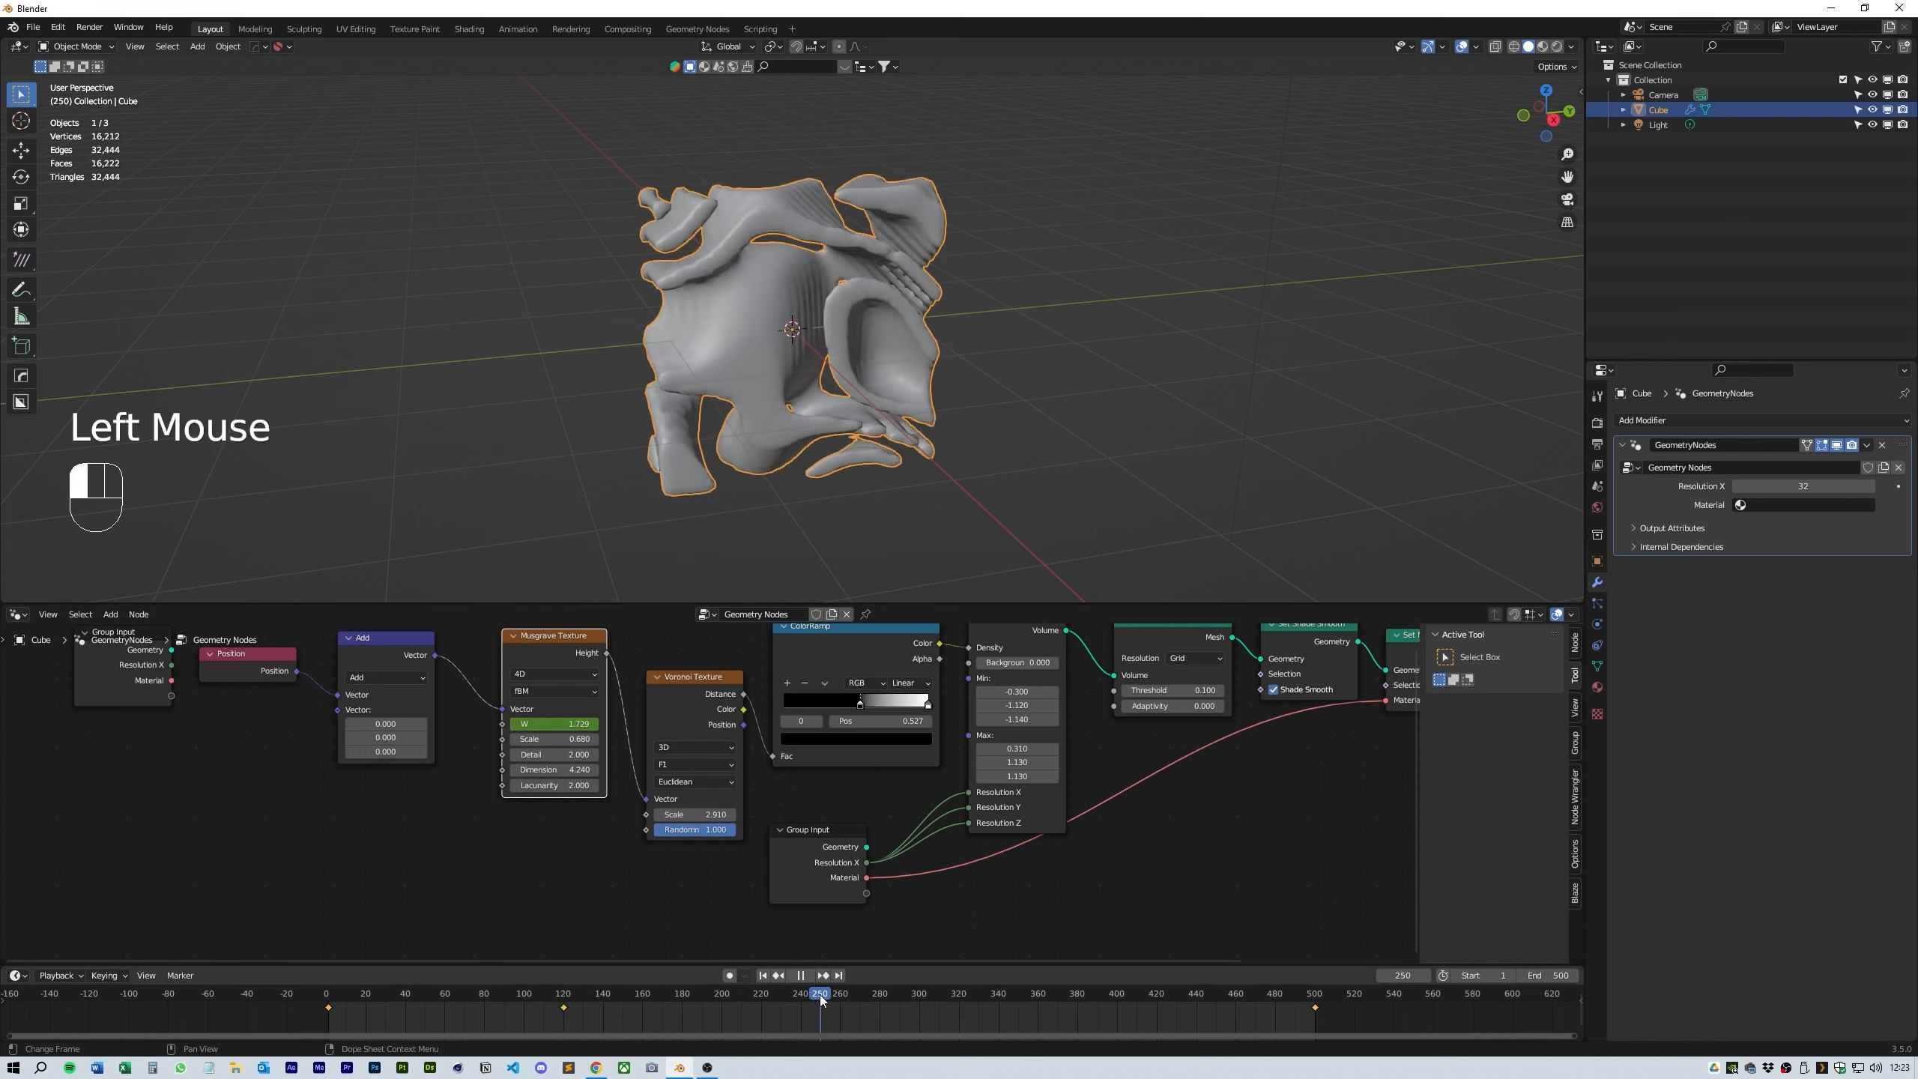
{"action": "double_click", "coordinate": [572, 723]}
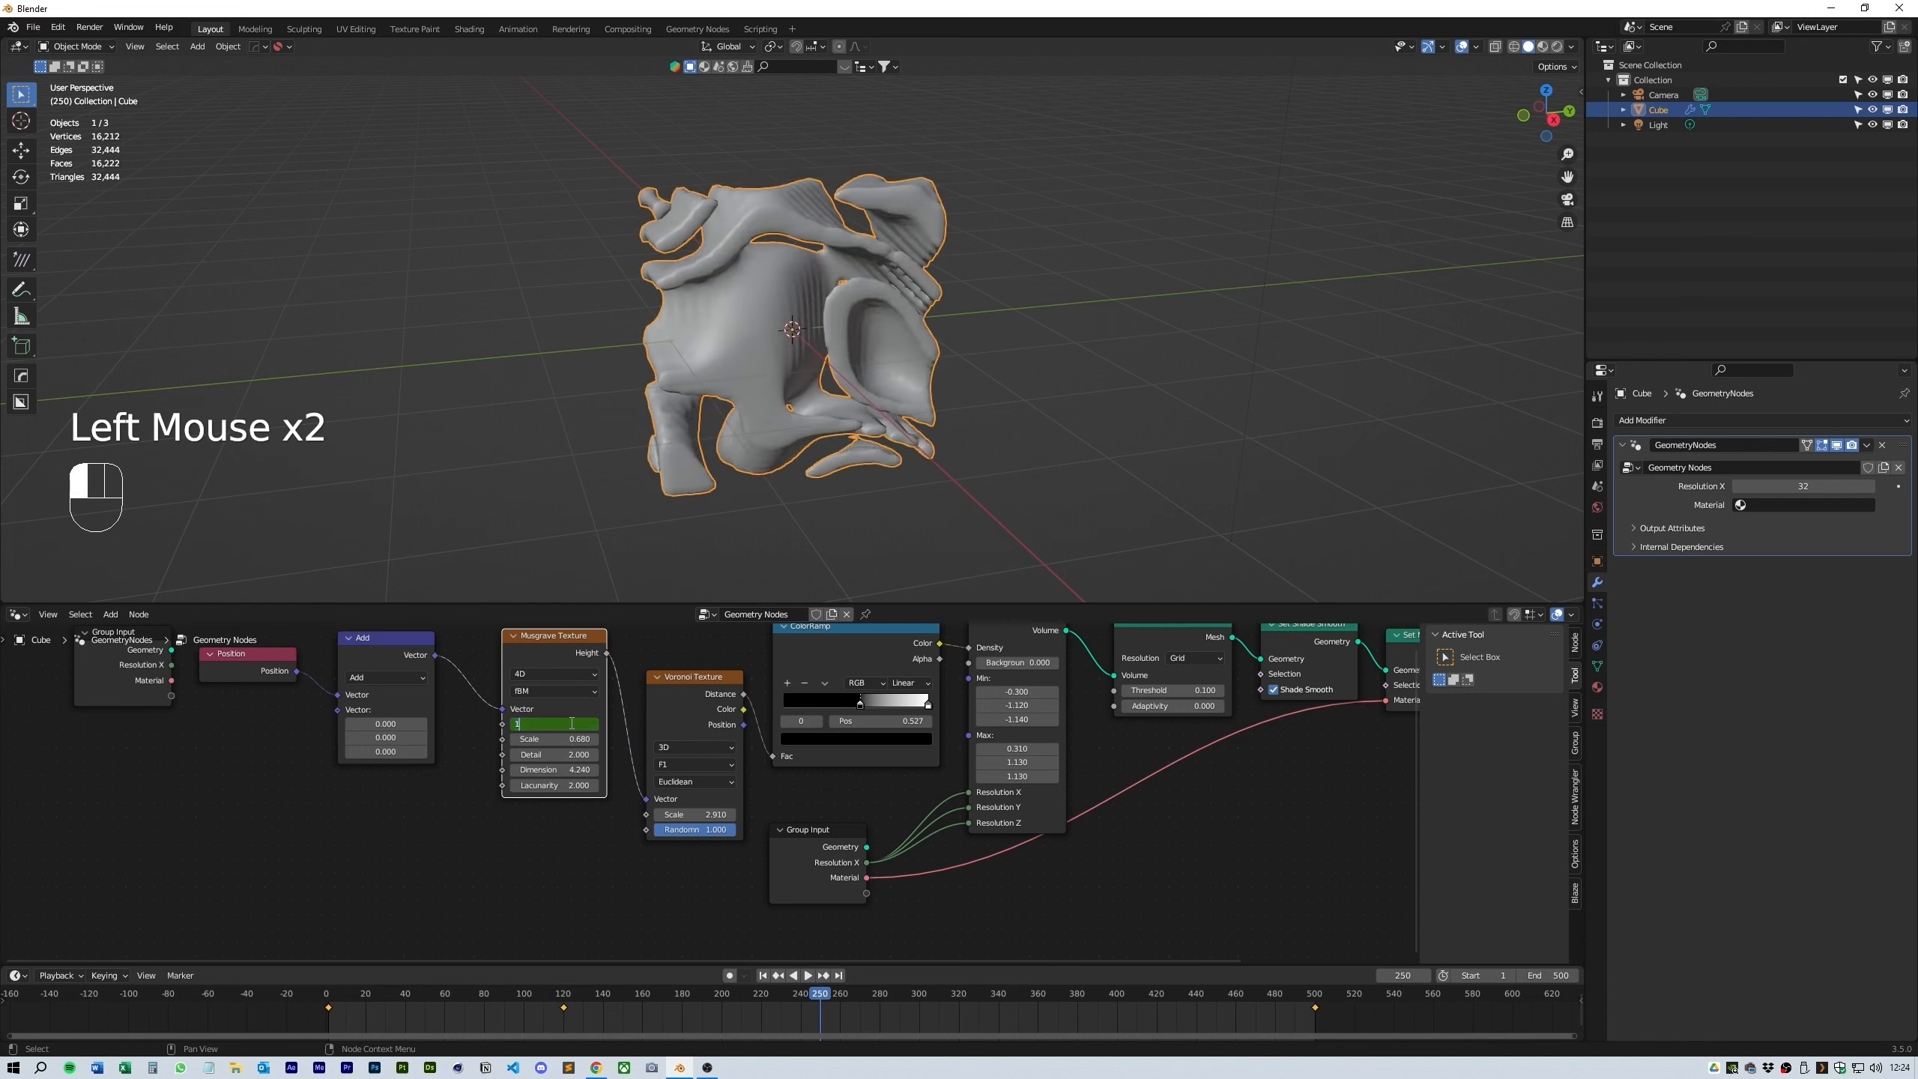
{"action": "type", "text": "1"}
{"action": "key", "text": "Return"}
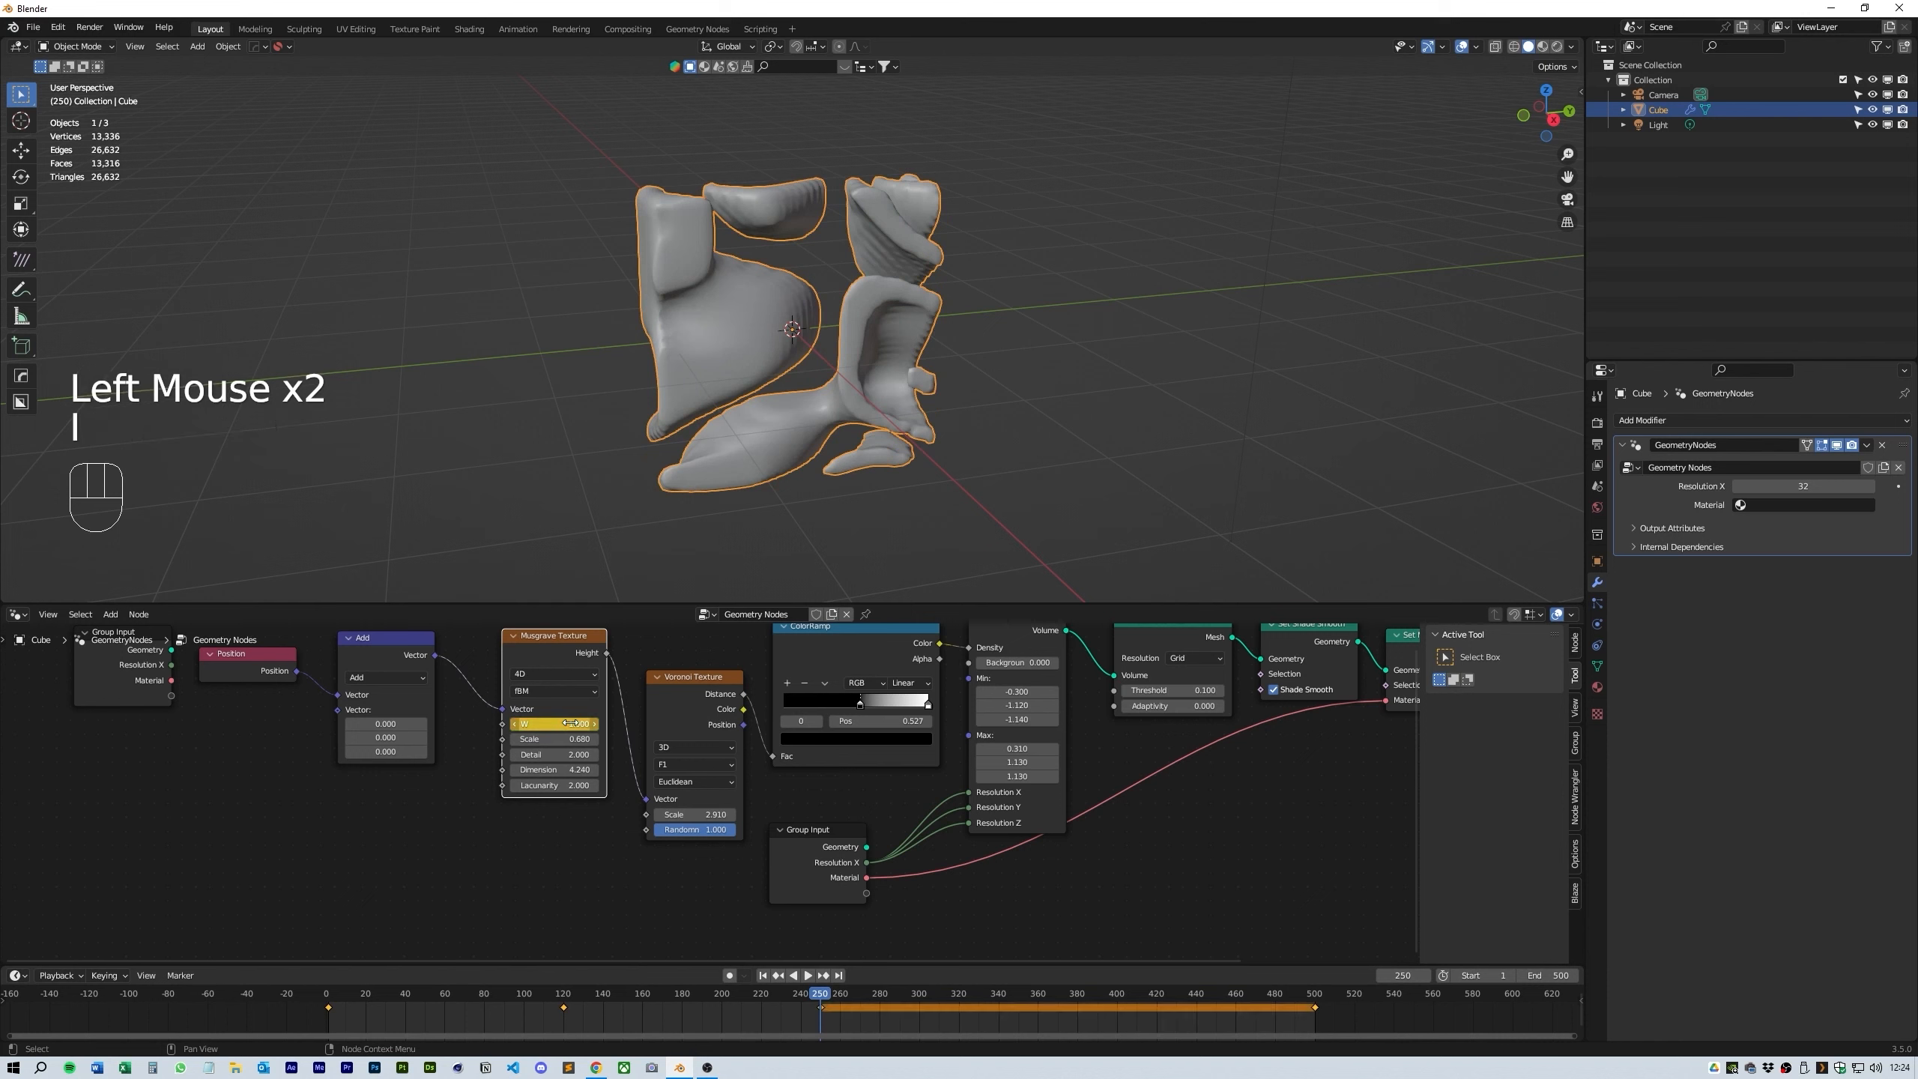
- At about frame 360, set the Musgrave Texture's W to 2.000 and keyframe it
{"action": "left_click", "coordinate": [1039, 1002]}
{"action": "double_click", "coordinate": [563, 724]}
{"action": "type", "text": "2"}
{"action": "key", "text": "Return"}
{"action": "key", "text": "i"}
- Play the animation from the first frame to check the W motion, and return to the start
{"action": "left_click", "coordinate": [762, 976]}
{"action": "left_click", "coordinate": [808, 976]}
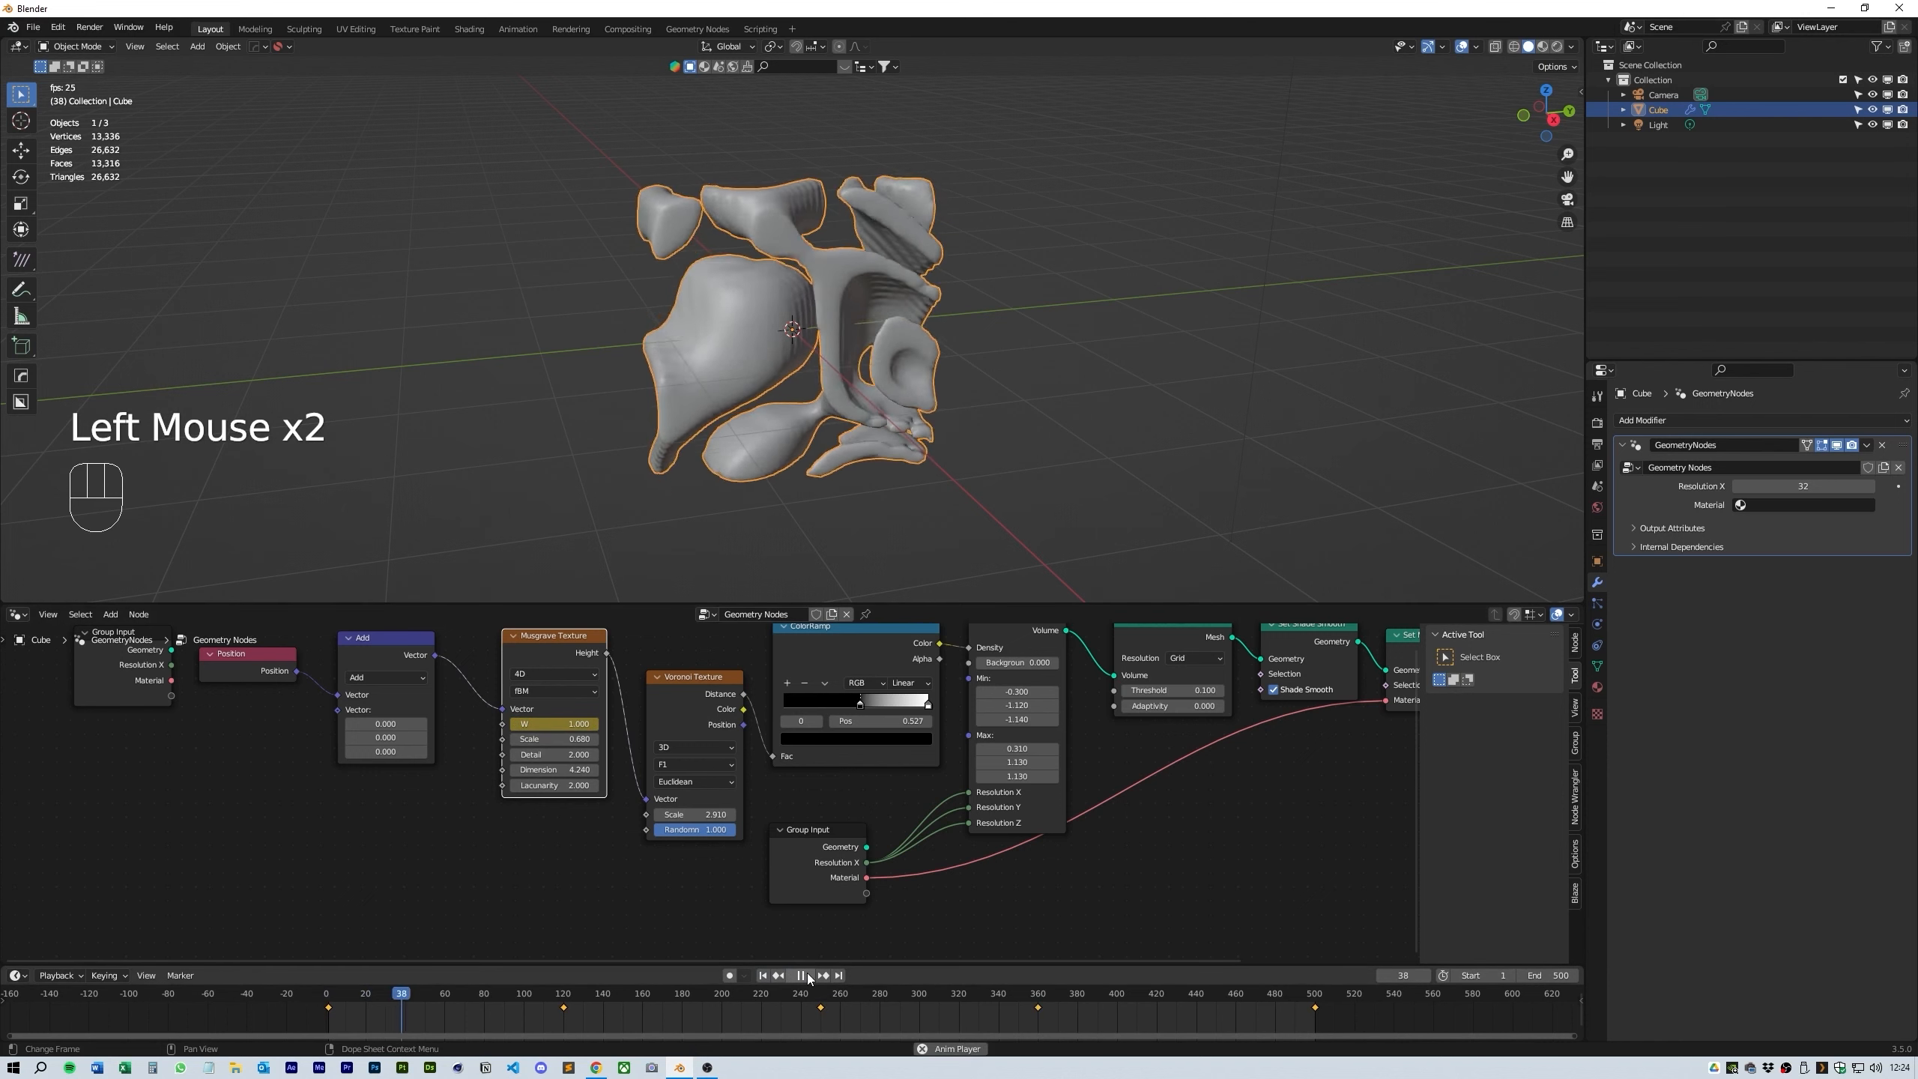
{"action": "left_click", "coordinate": [807, 977]}
{"action": "left_click", "coordinate": [762, 976]}
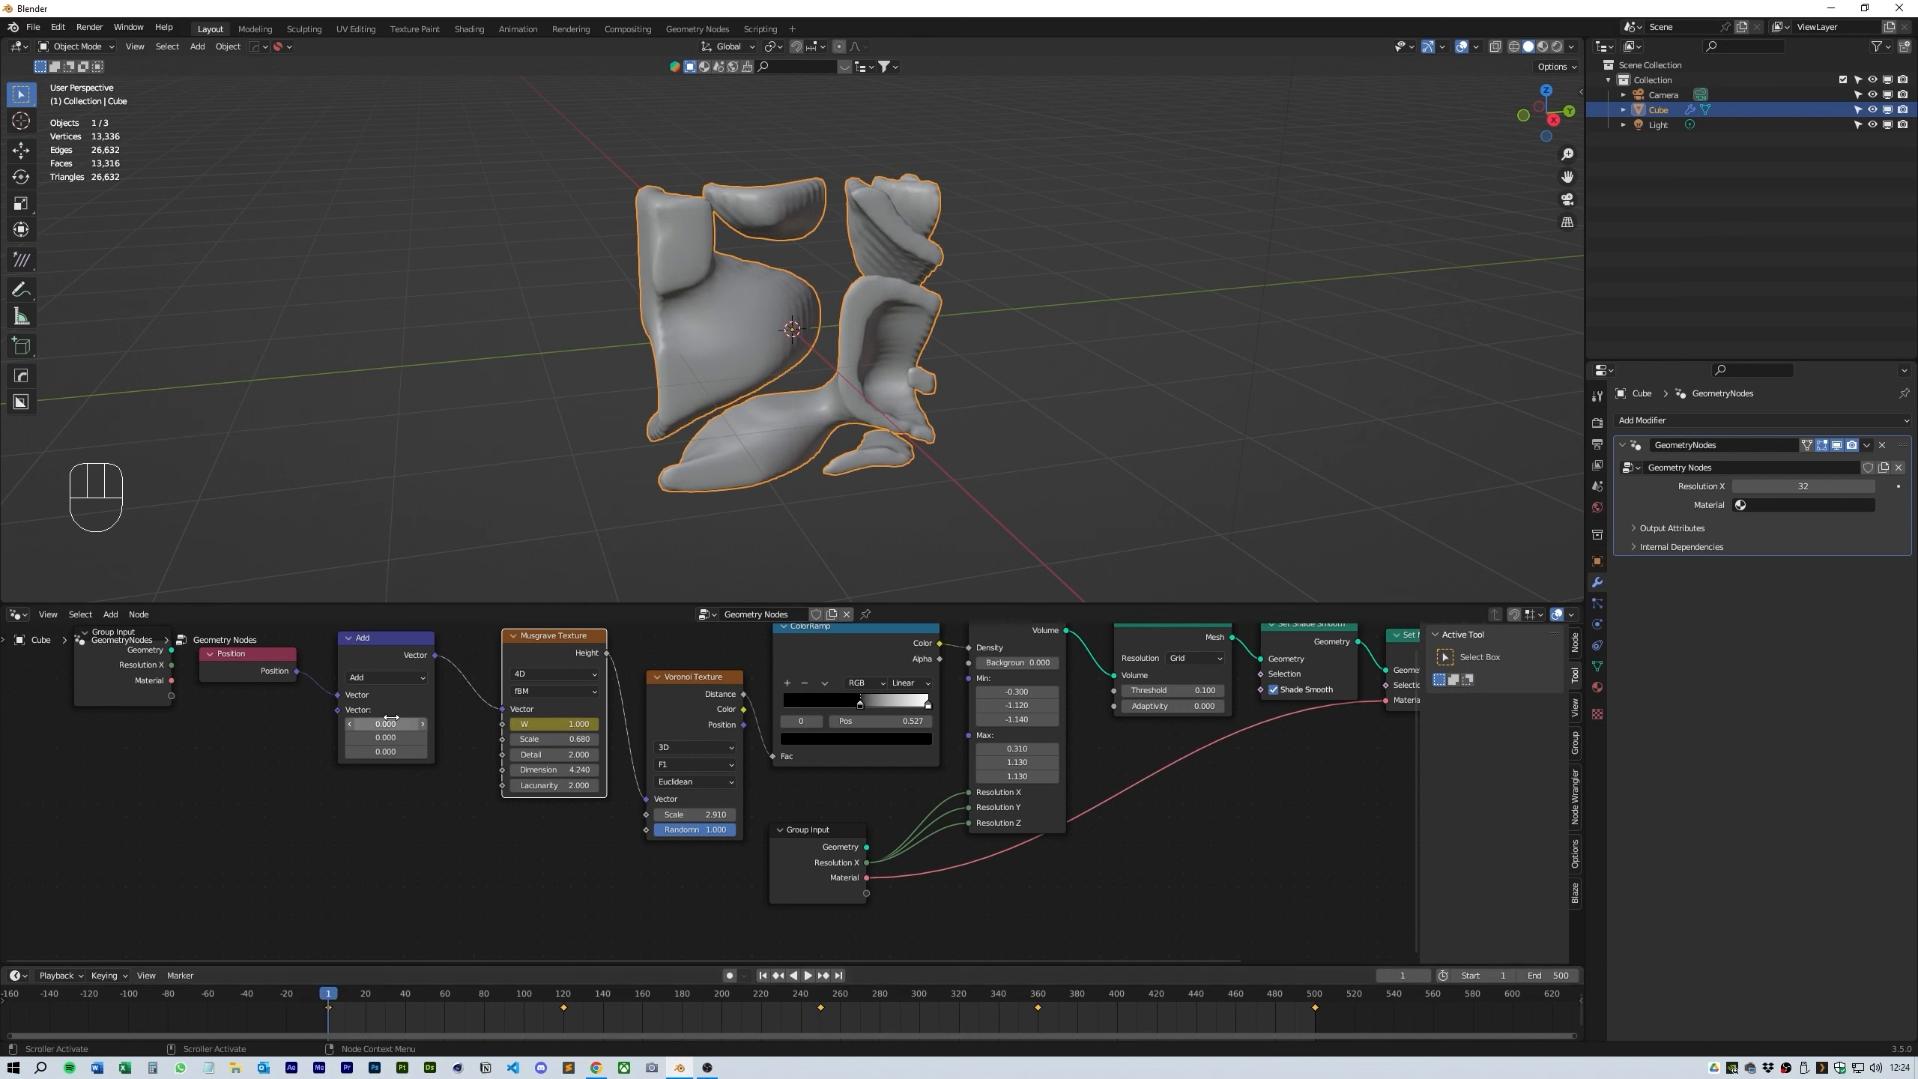
- Keyframe the Add node's second vector at frame 1, and set its X value to 0.432 at frame 51
{"action": "key", "text": "i"}
{"action": "left_click", "coordinate": [426, 996]}
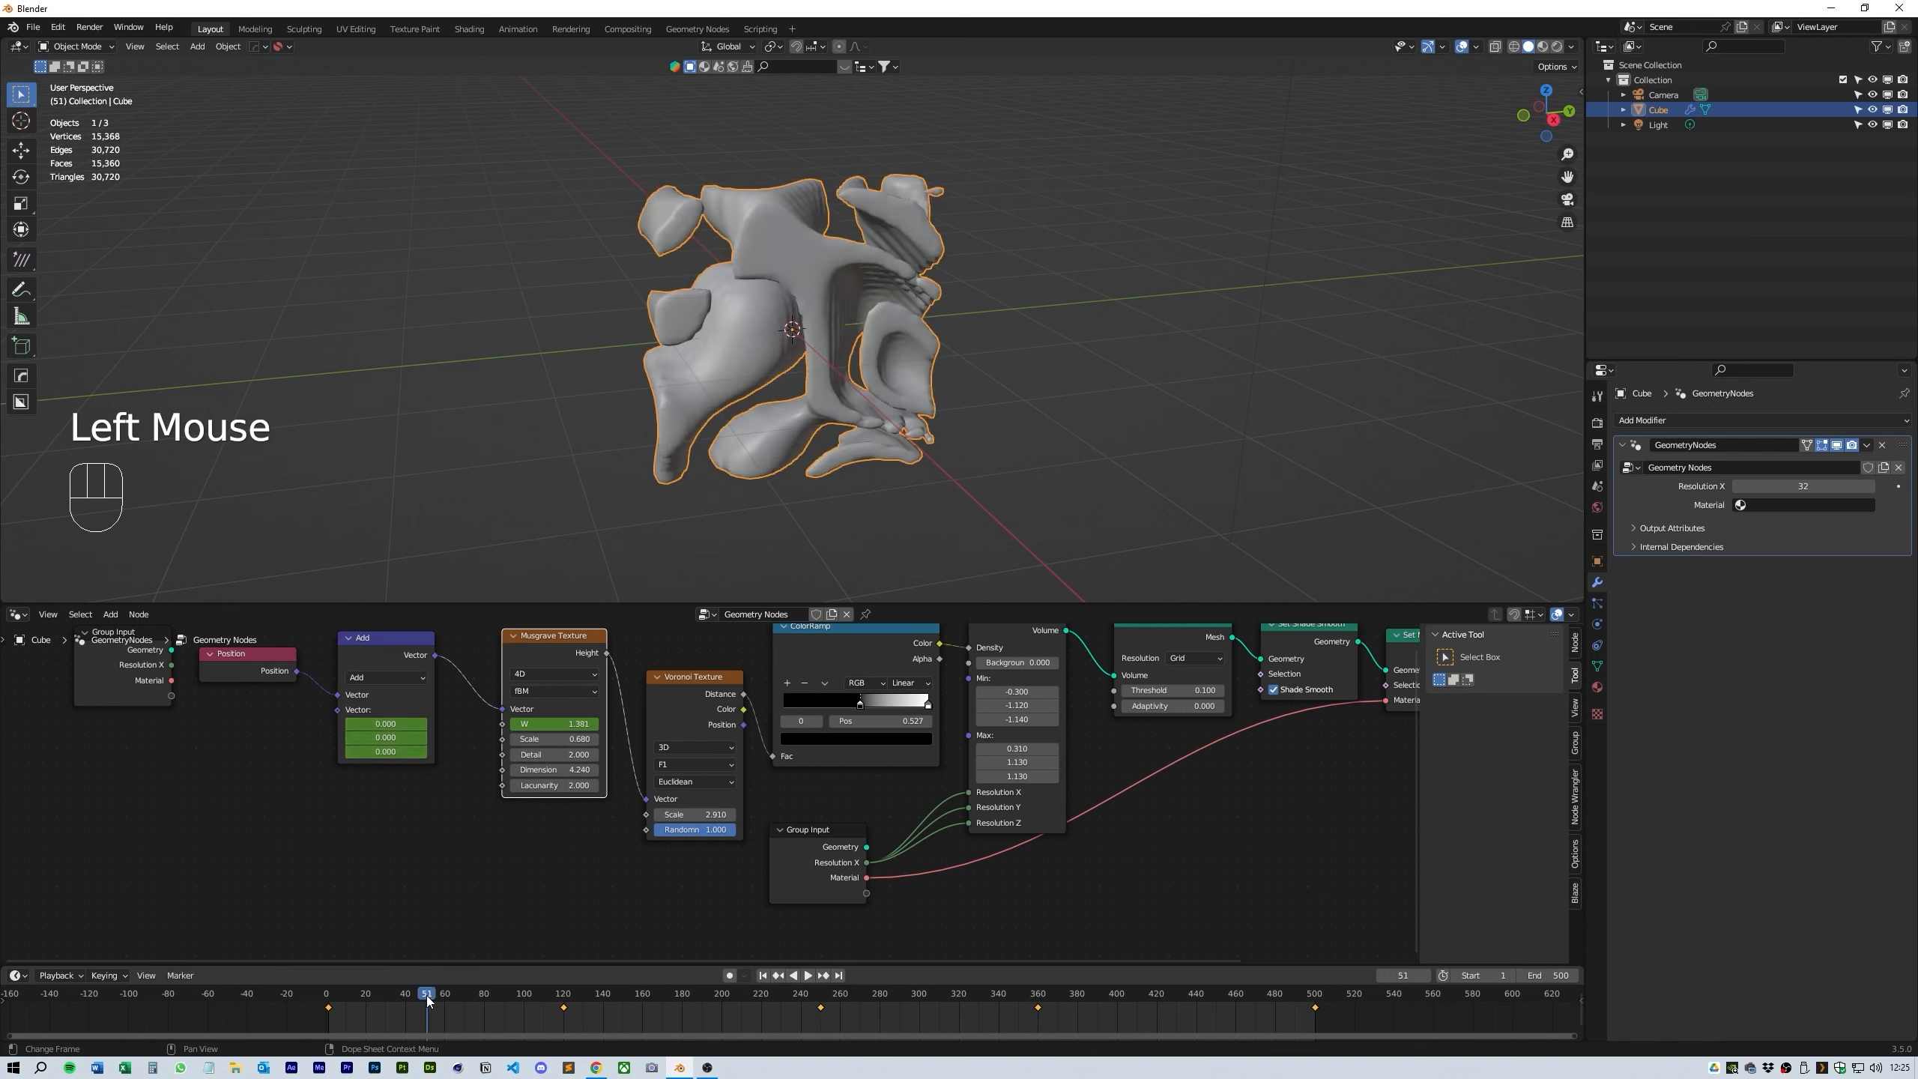
{"action": "double_click", "coordinate": [391, 723]}
{"action": "type", "text": ".4"}
{"action": "key", "text": "Return"}
{"action": "key", "text": "space"}
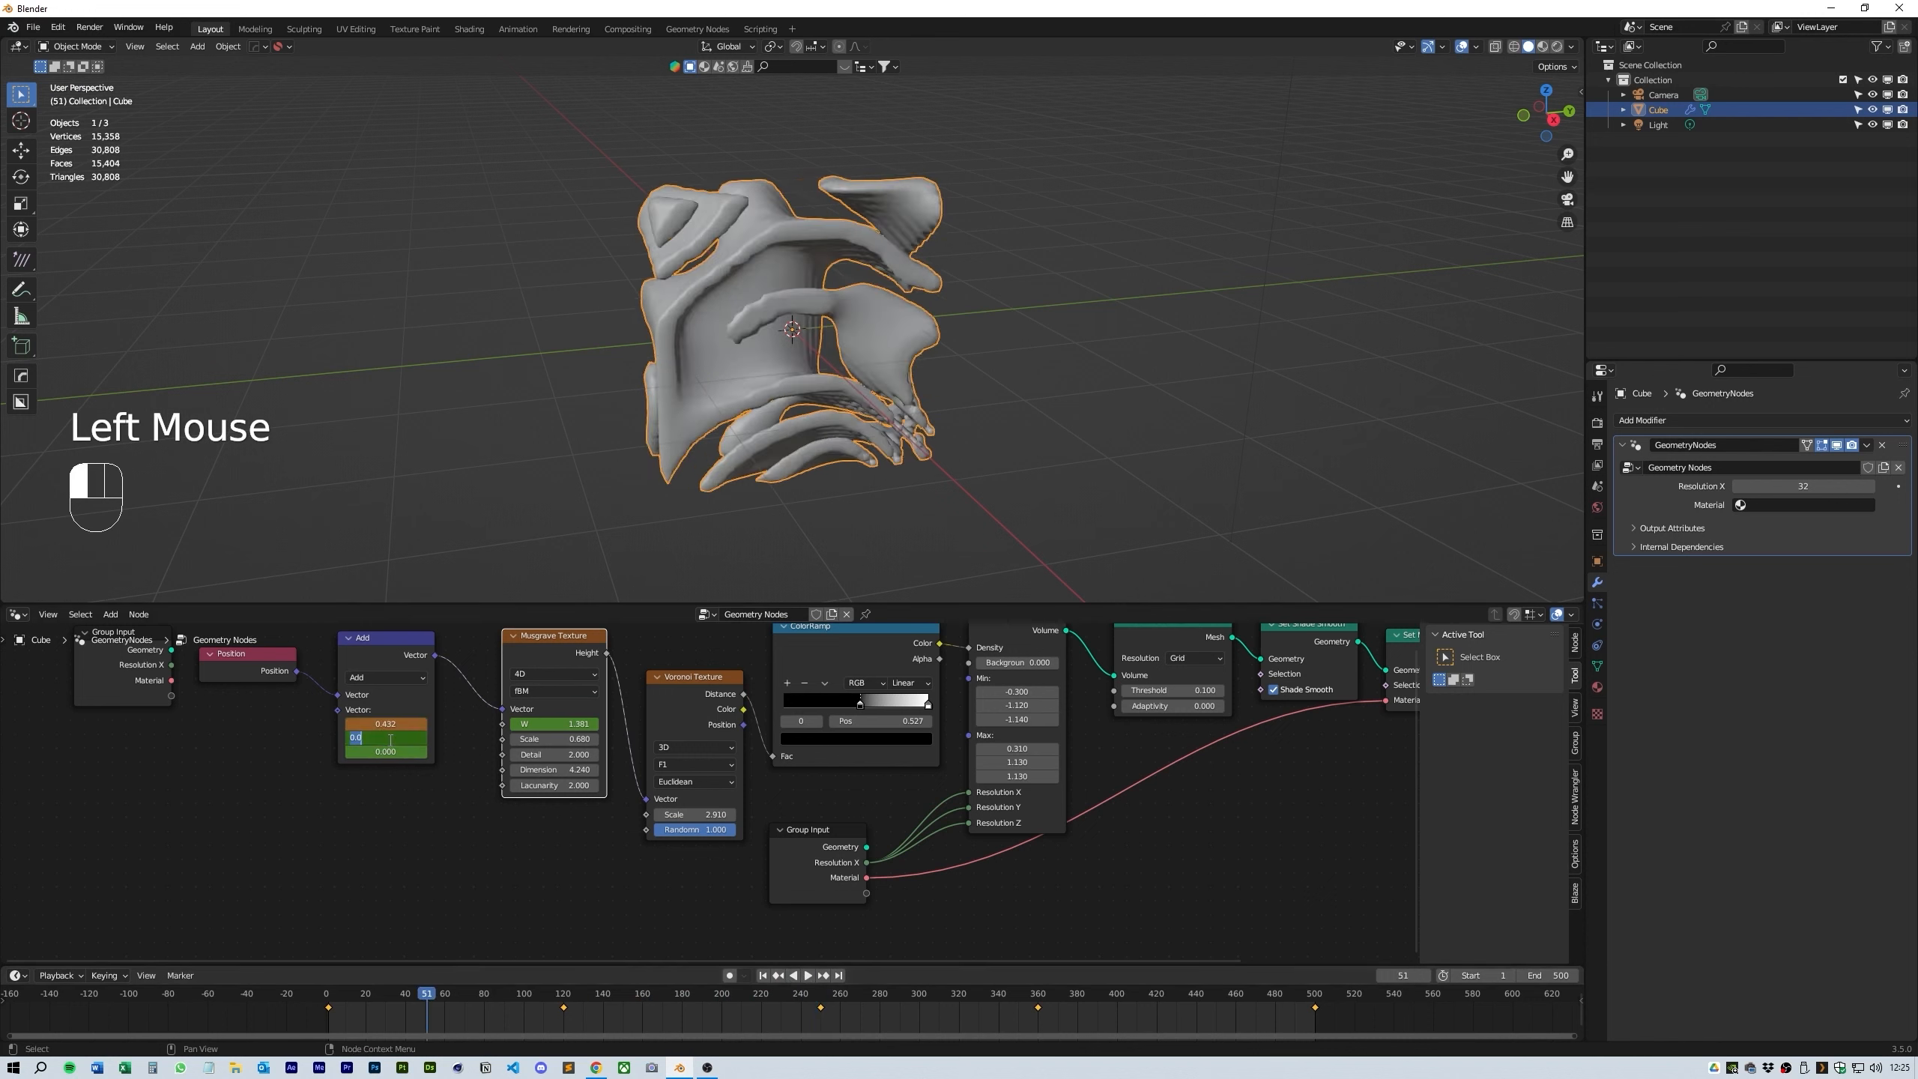
{"action": "key", "text": "Return"}
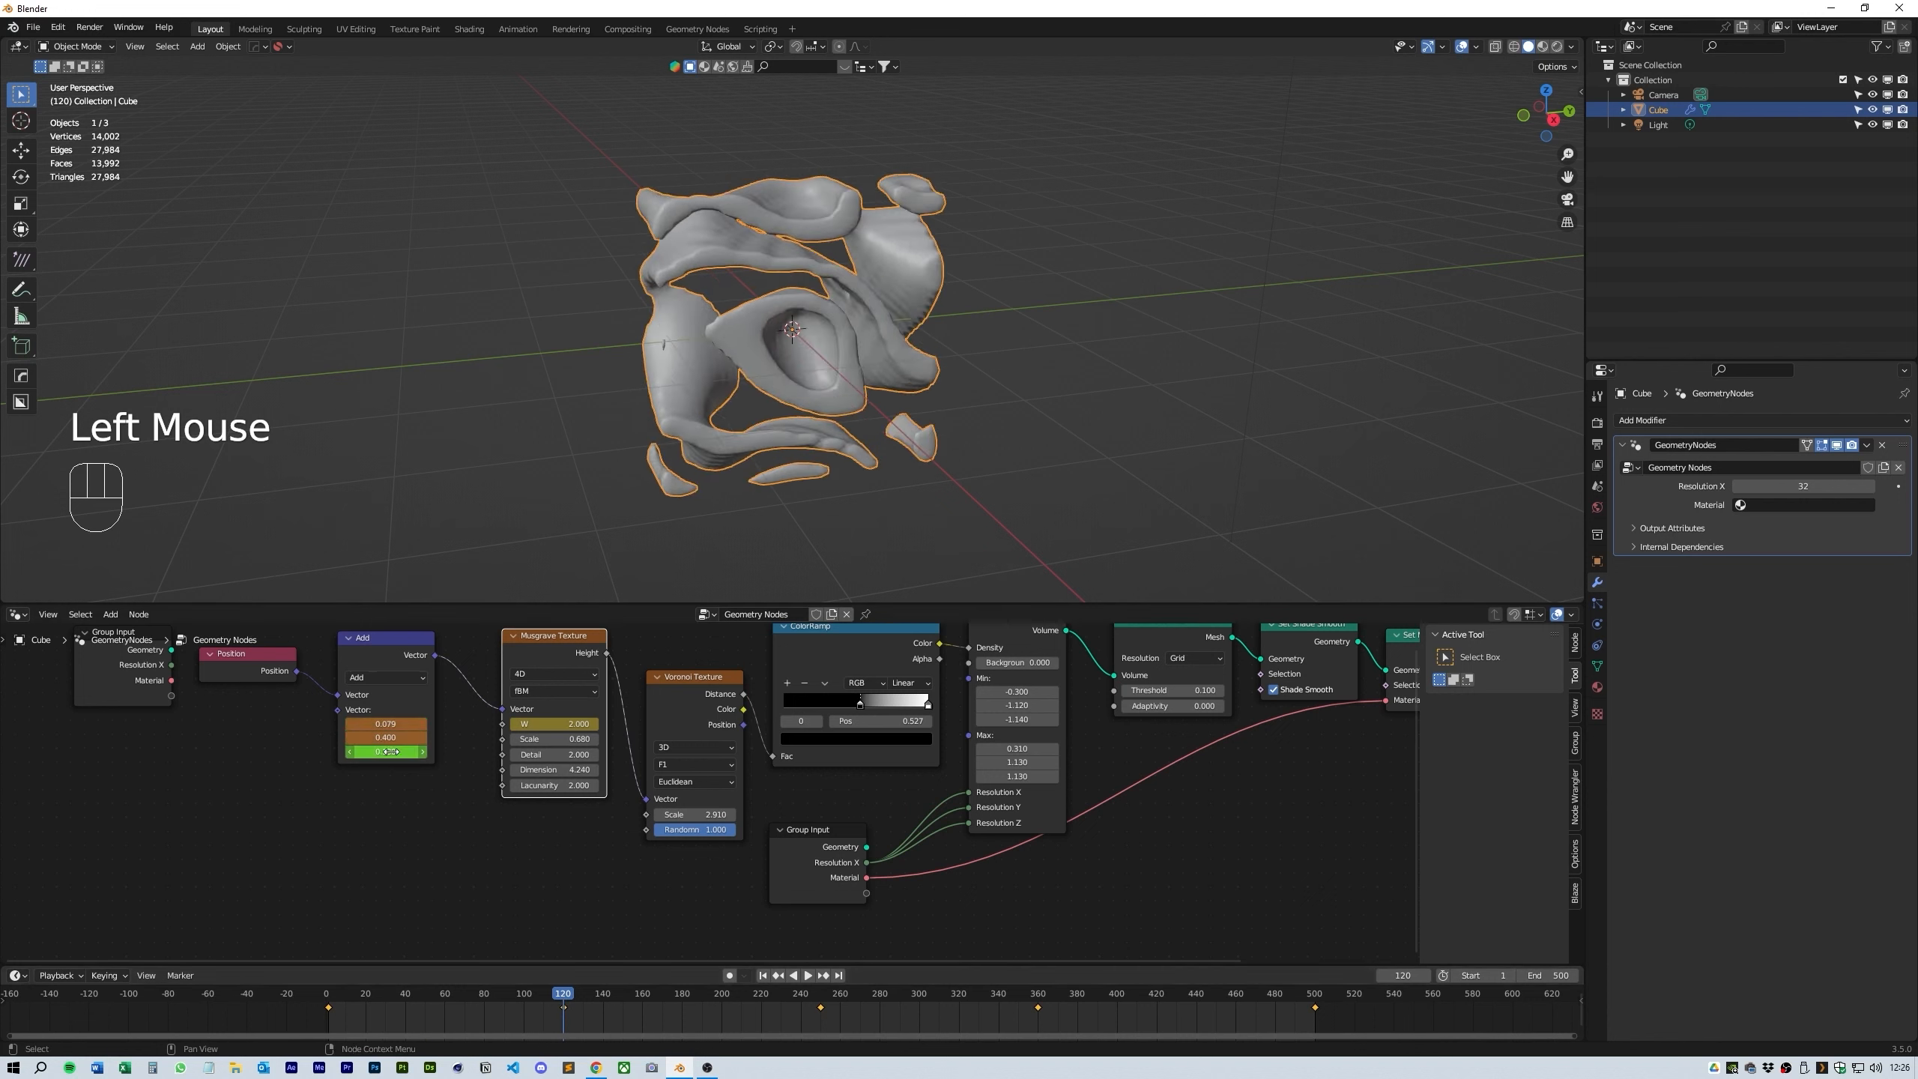
- At frame 184, set the Add node's second vector to 0.432, 0.250, 0.130 and keyframe it
{"action": "double_click", "coordinate": [402, 728]}
{"action": "type", "text": ".432"}
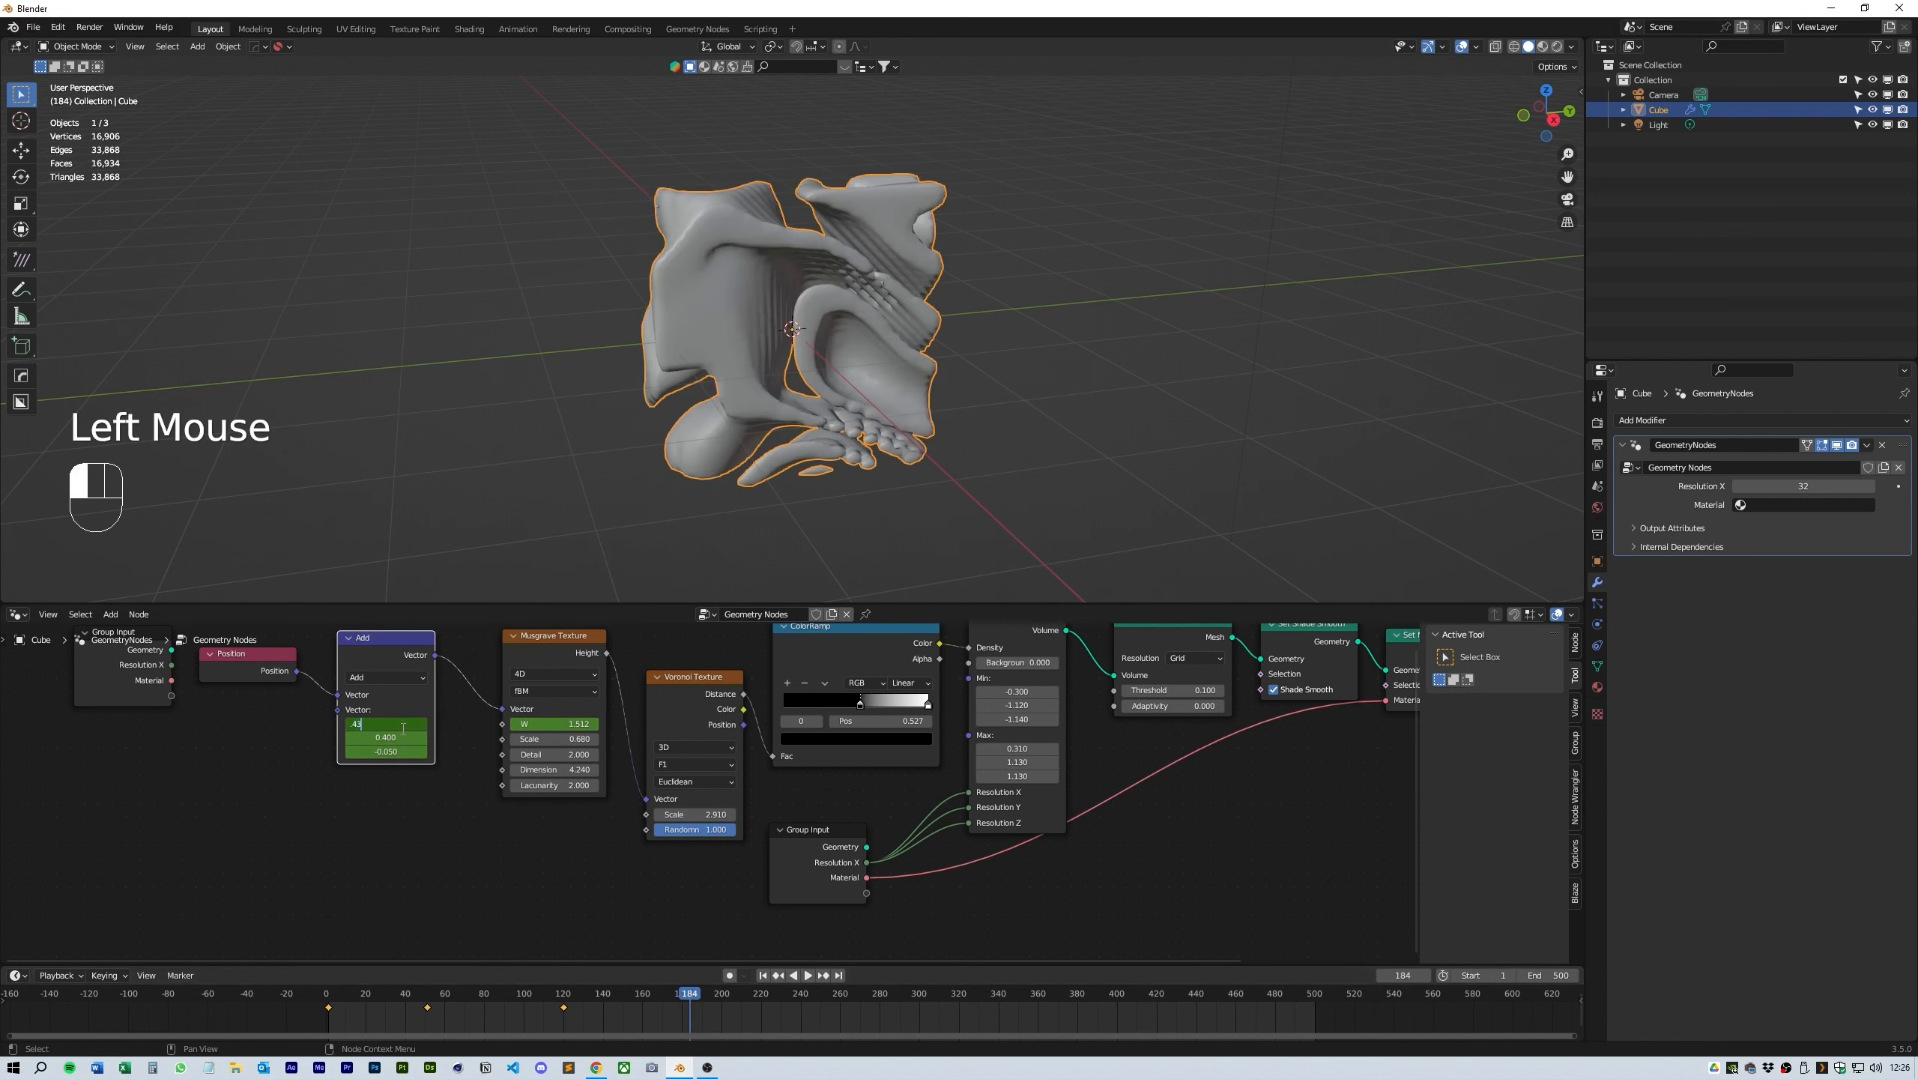
{"action": "key", "text": "Tab"}
{"action": "type", "text": ".25"}
{"action": "key", "text": "Tab"}
{"action": "type", "text": ".13"}
{"action": "key", "text": "Return"}
{"action": "key", "text": "i"}
- At frame 258, set the Add node's second vector to 0.157, -0.157, 0.157 and keyframe it
{"action": "double_click", "coordinate": [389, 723]}
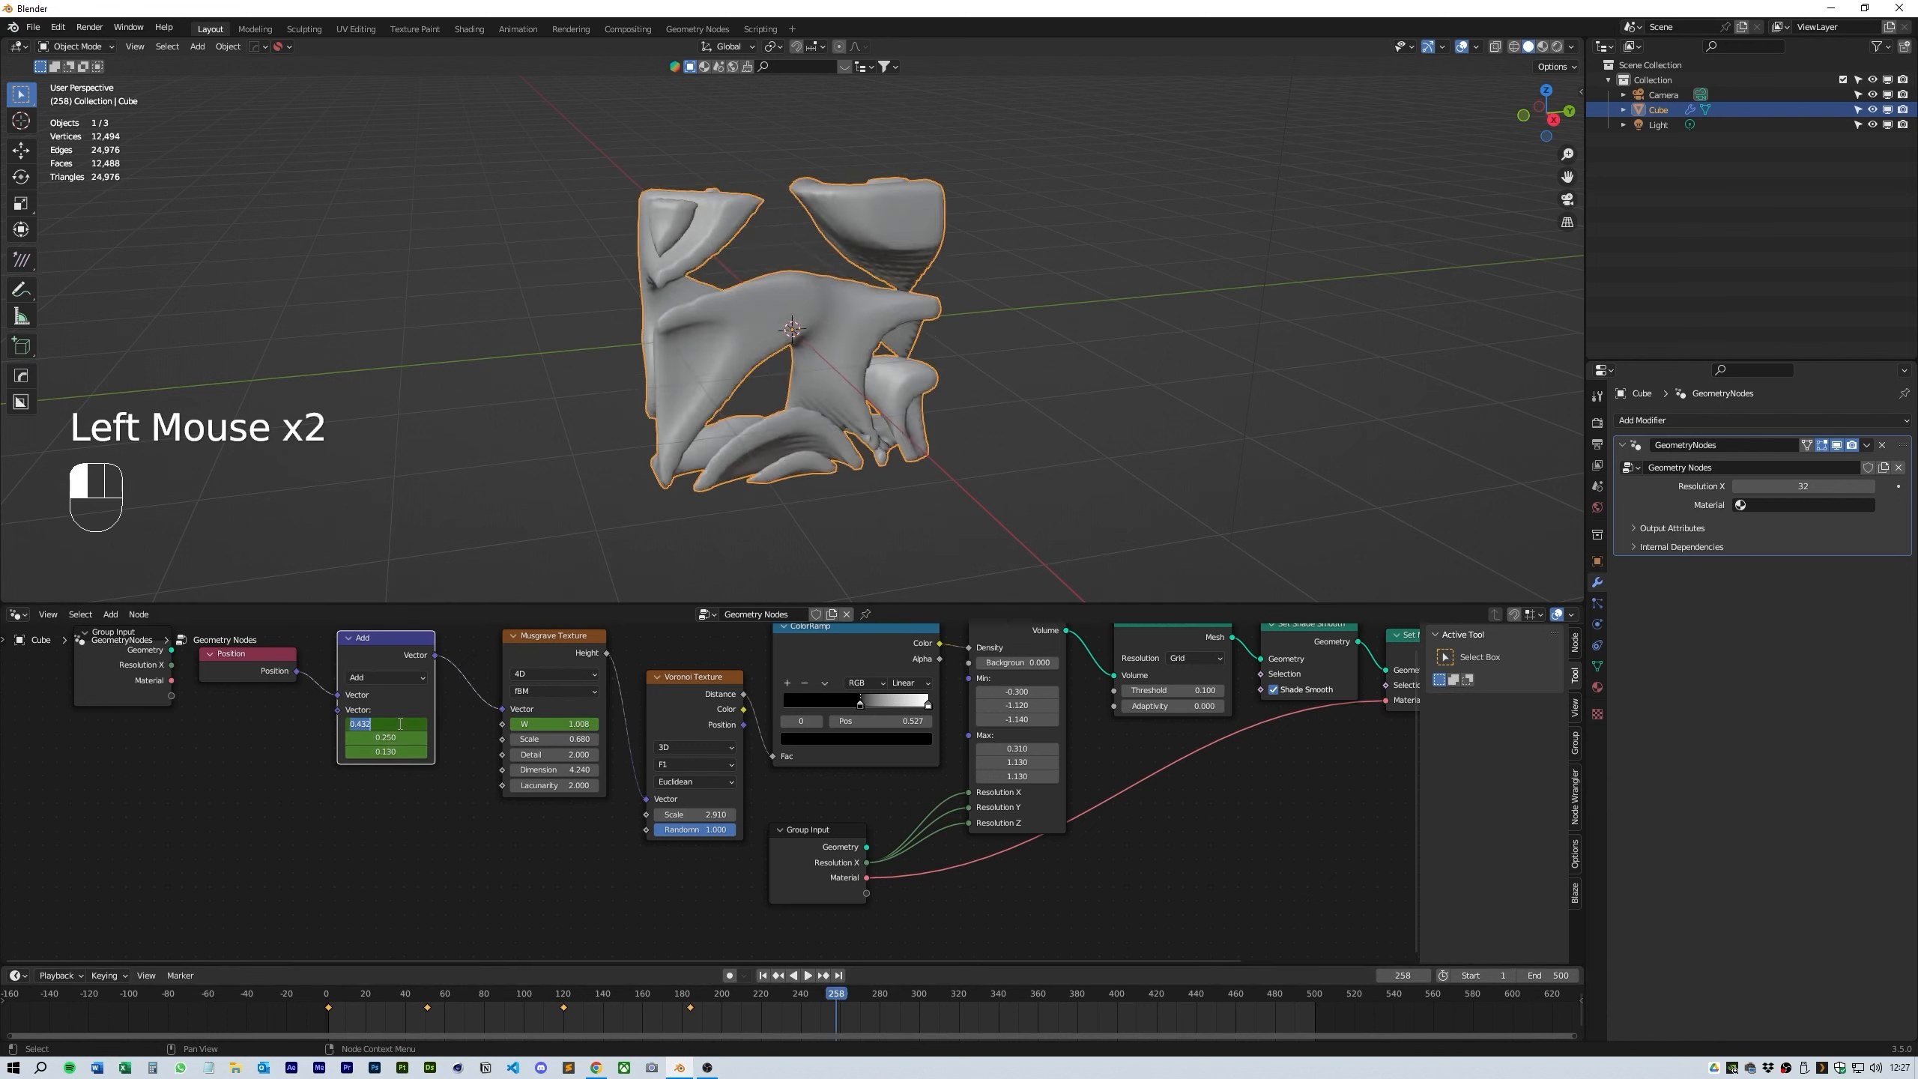
{"action": "left_click", "coordinate": [391, 737]}
{"action": "left_click", "coordinate": [397, 751]}
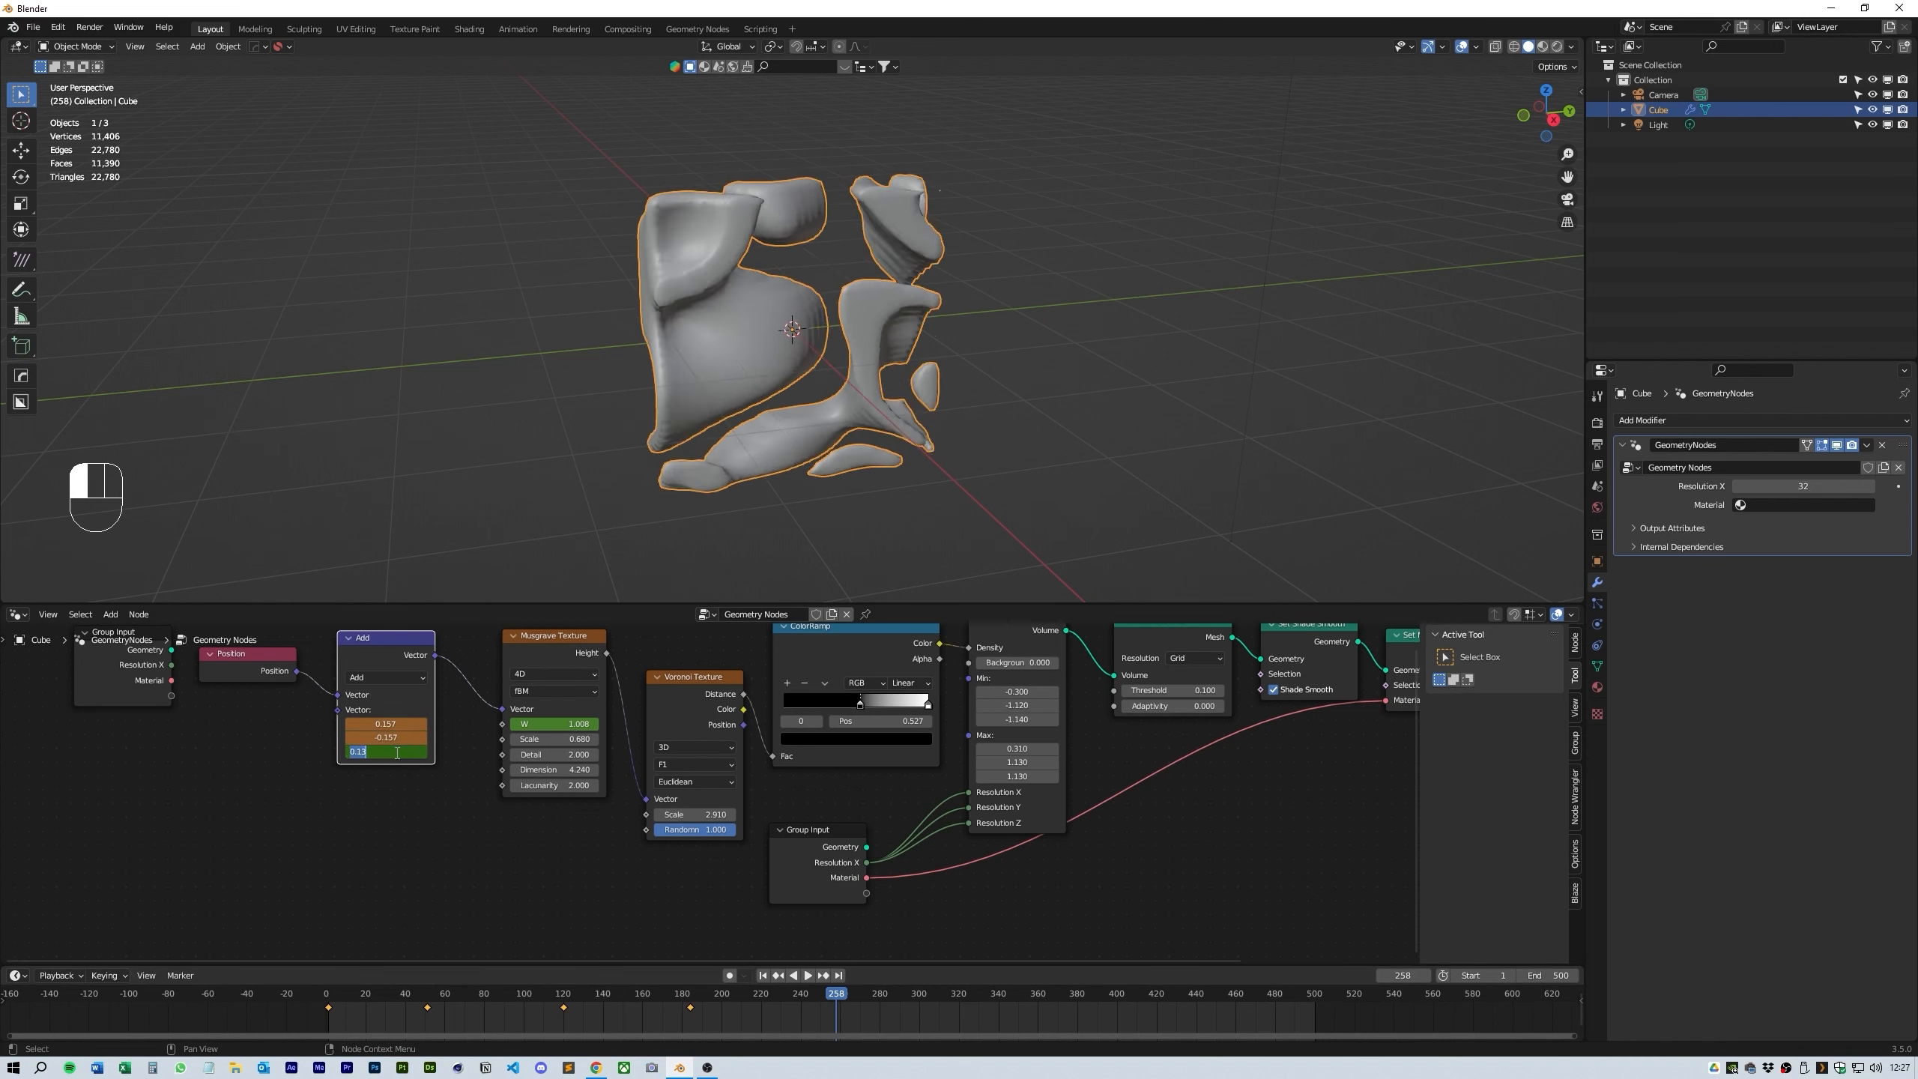
{"action": "type", "text": ".157"}
{"action": "key", "text": "Return"}
{"action": "key", "text": "i"}
- At frame 319, set the Add node's second vector to 0.340, 0.250, 0.113 and keyframe it
{"action": "left_click", "coordinate": [957, 994]}
{"action": "left_click", "coordinate": [403, 724]}
{"action": "type", "text": ".340"}
{"action": "left_click", "coordinate": [403, 724]}
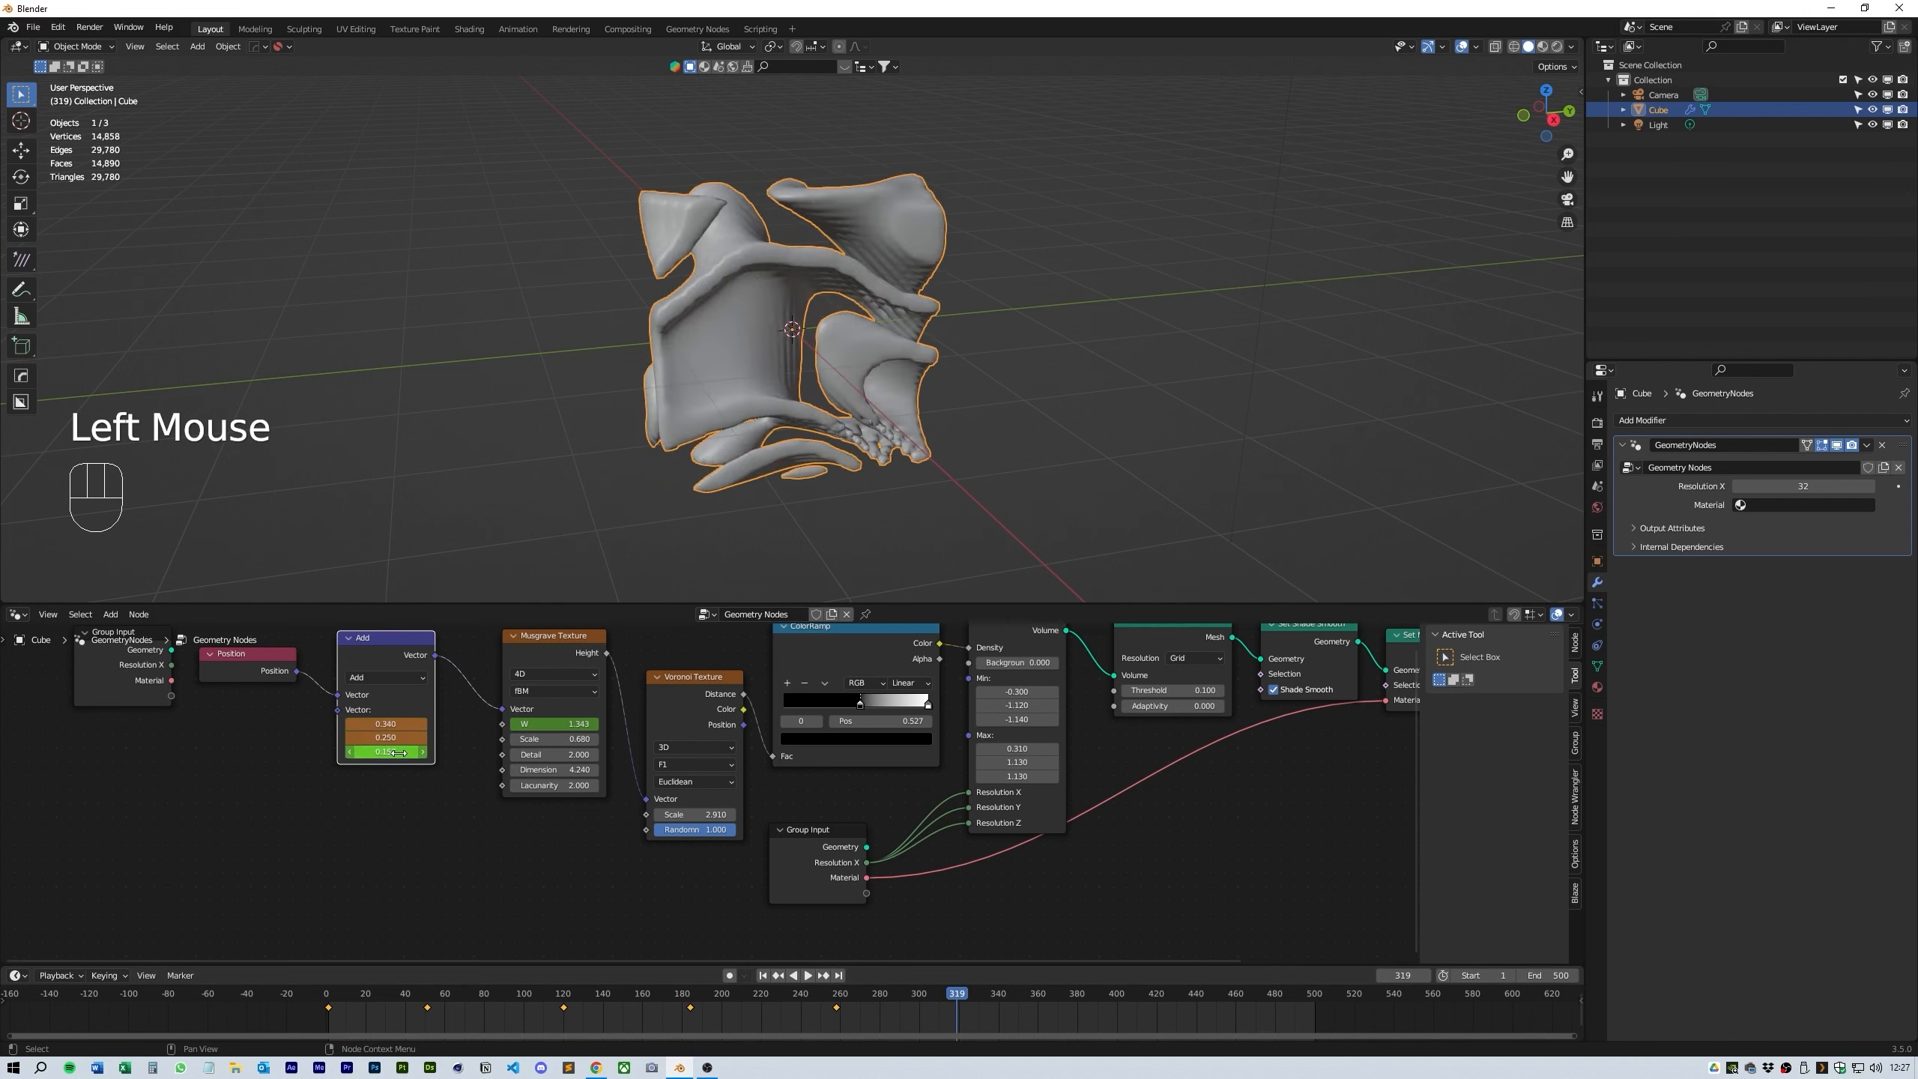
{"action": "key", "text": "KP_1"}
- At frame 388, set the Add node's second vector to 0.000, -1.620, -0.050 and keyframe it
{"action": "double_click", "coordinate": [404, 724]}
{"action": "type", "text": "0"}
{"action": "left_click", "coordinate": [400, 738]}
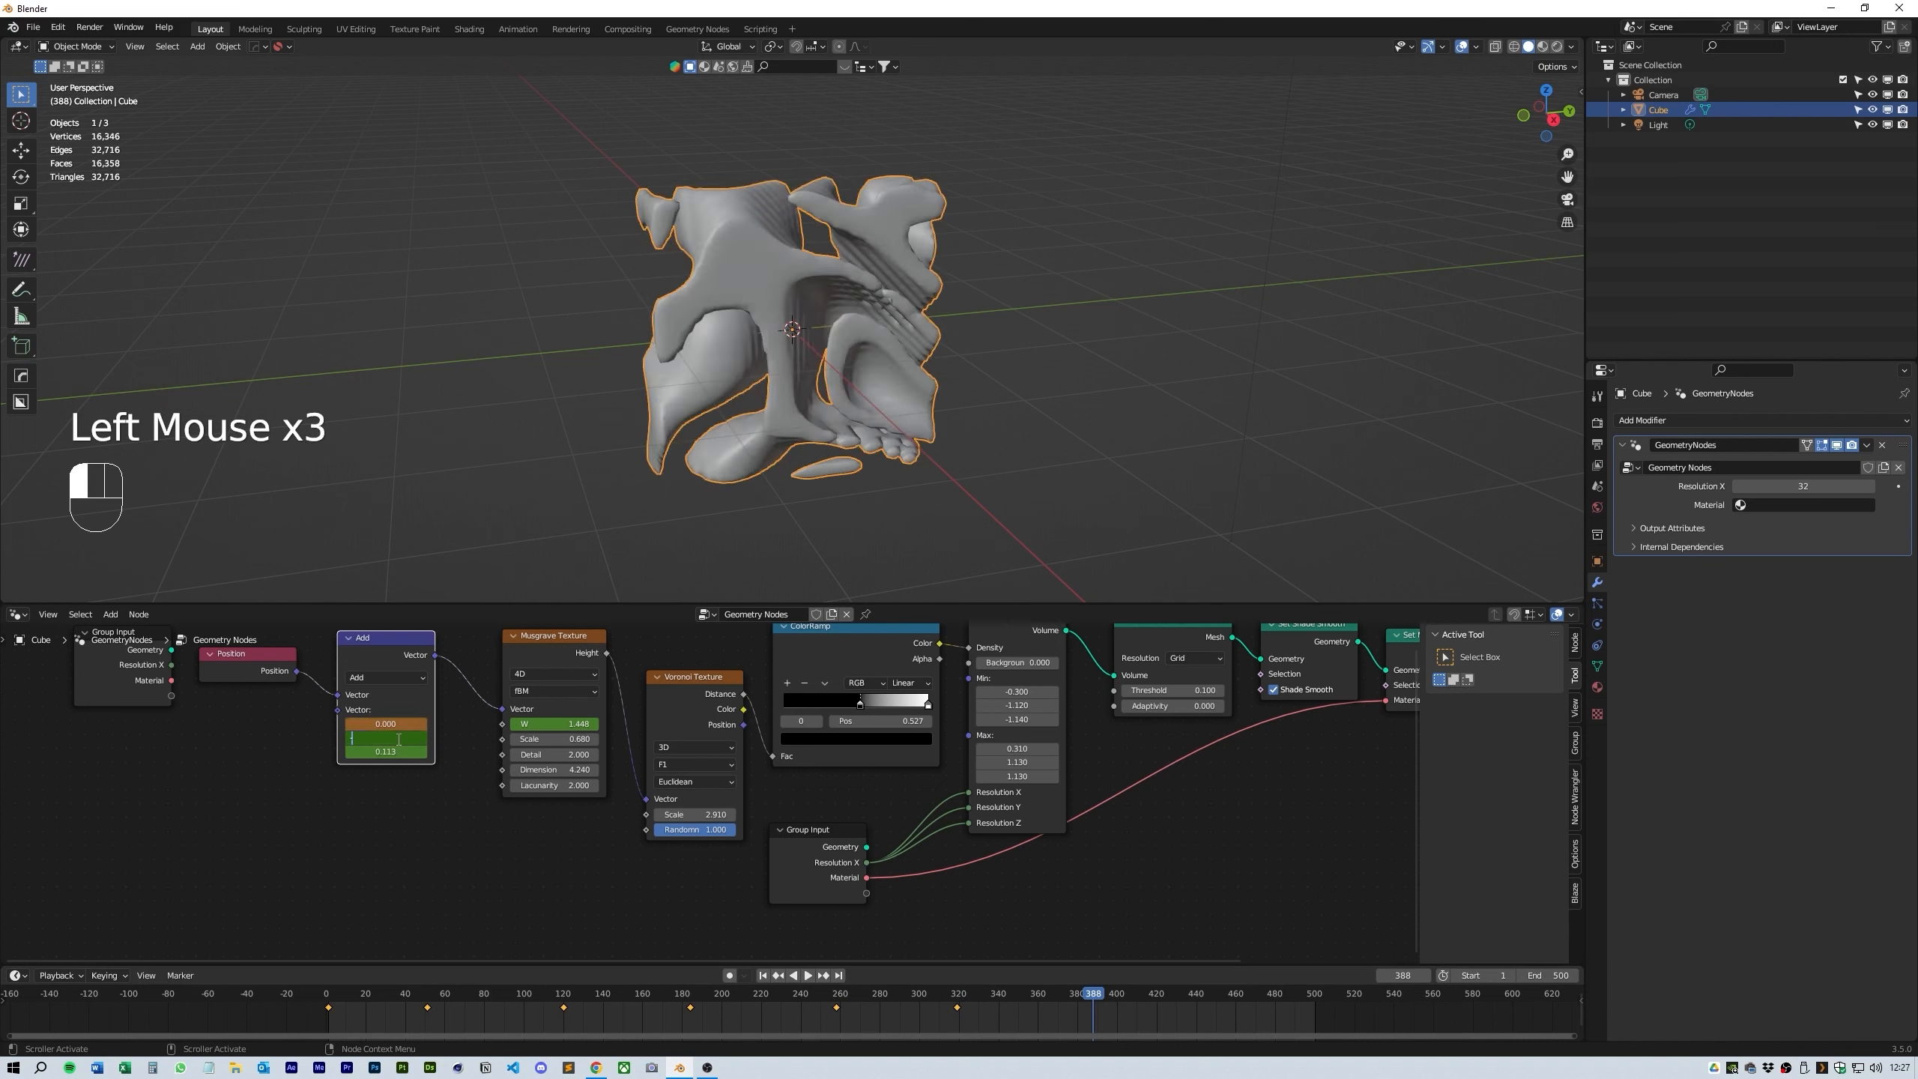
{"action": "type", "text": "1.62"}
{"action": "left_click", "coordinate": [396, 752]}
{"action": "left_click", "coordinate": [397, 738]}
{"action": "type", "text": "-1.62"}
{"action": "left_click", "coordinate": [394, 755]}
{"action": "type", "text": "-.05"}
{"action": "key", "text": "Return"}
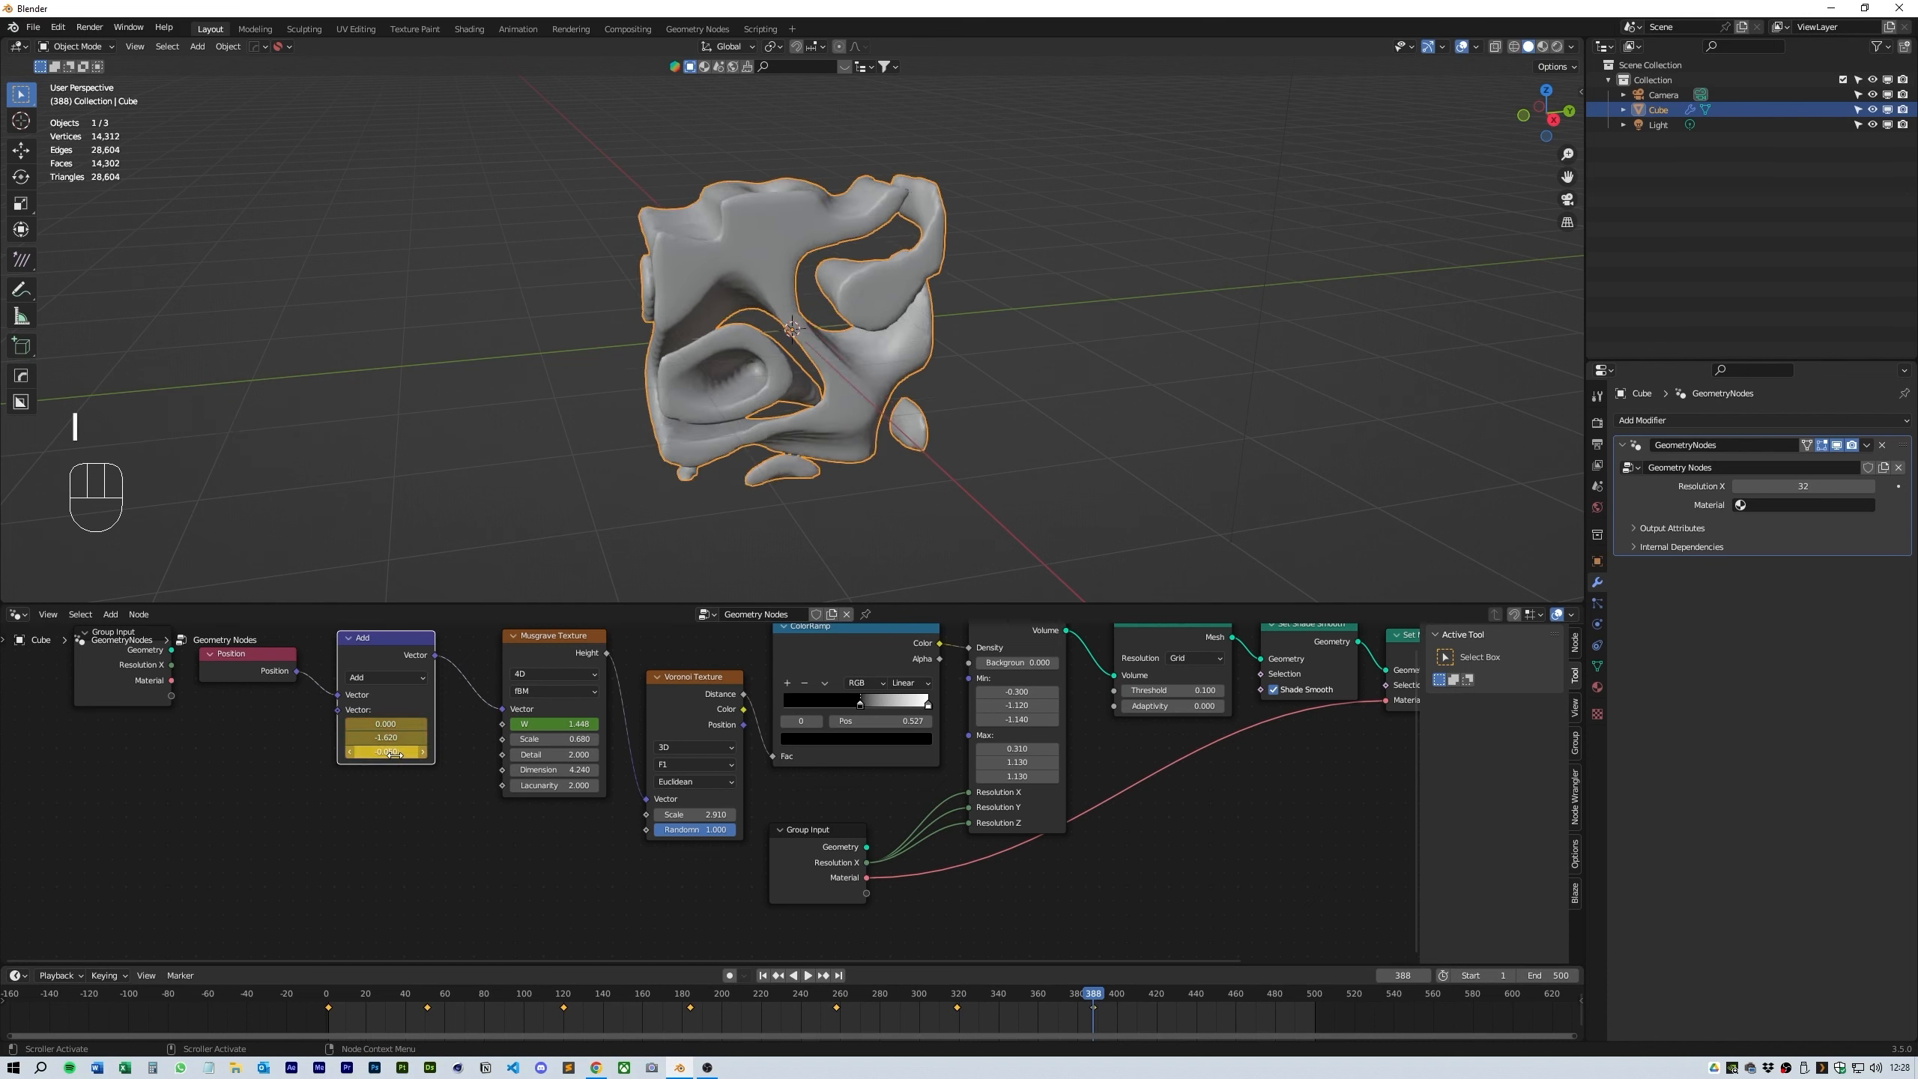
- At frame 437, set the Add node's second vector to -0.485 in Y and -0.215 in Z, and keyframe it
{"action": "double_click", "coordinate": [394, 738]}
{"action": "type", "text": "-.485"}
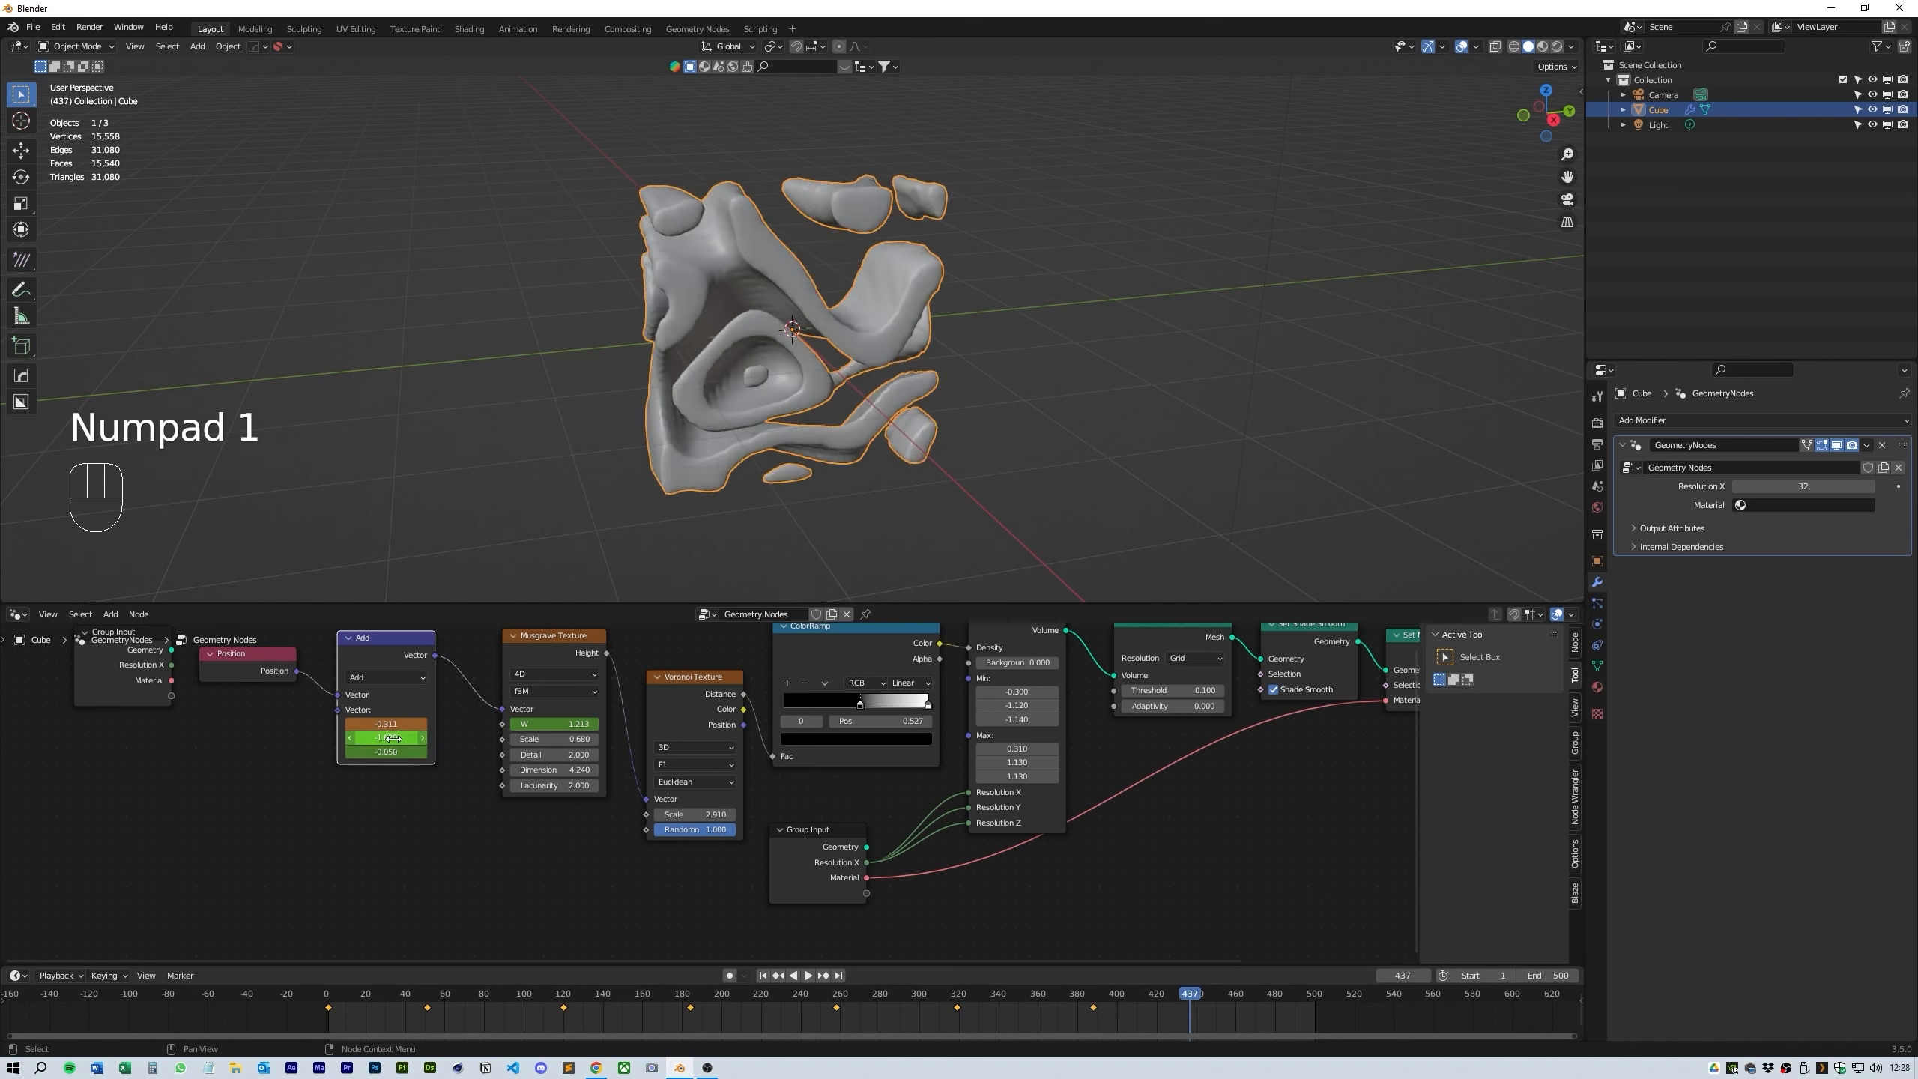
{"action": "key", "text": "Return"}
{"action": "left_click", "coordinate": [395, 752]}
{"action": "type", "text": "-.215"}
{"action": "key", "text": "Return"}
{"action": "key", "text": "i"}
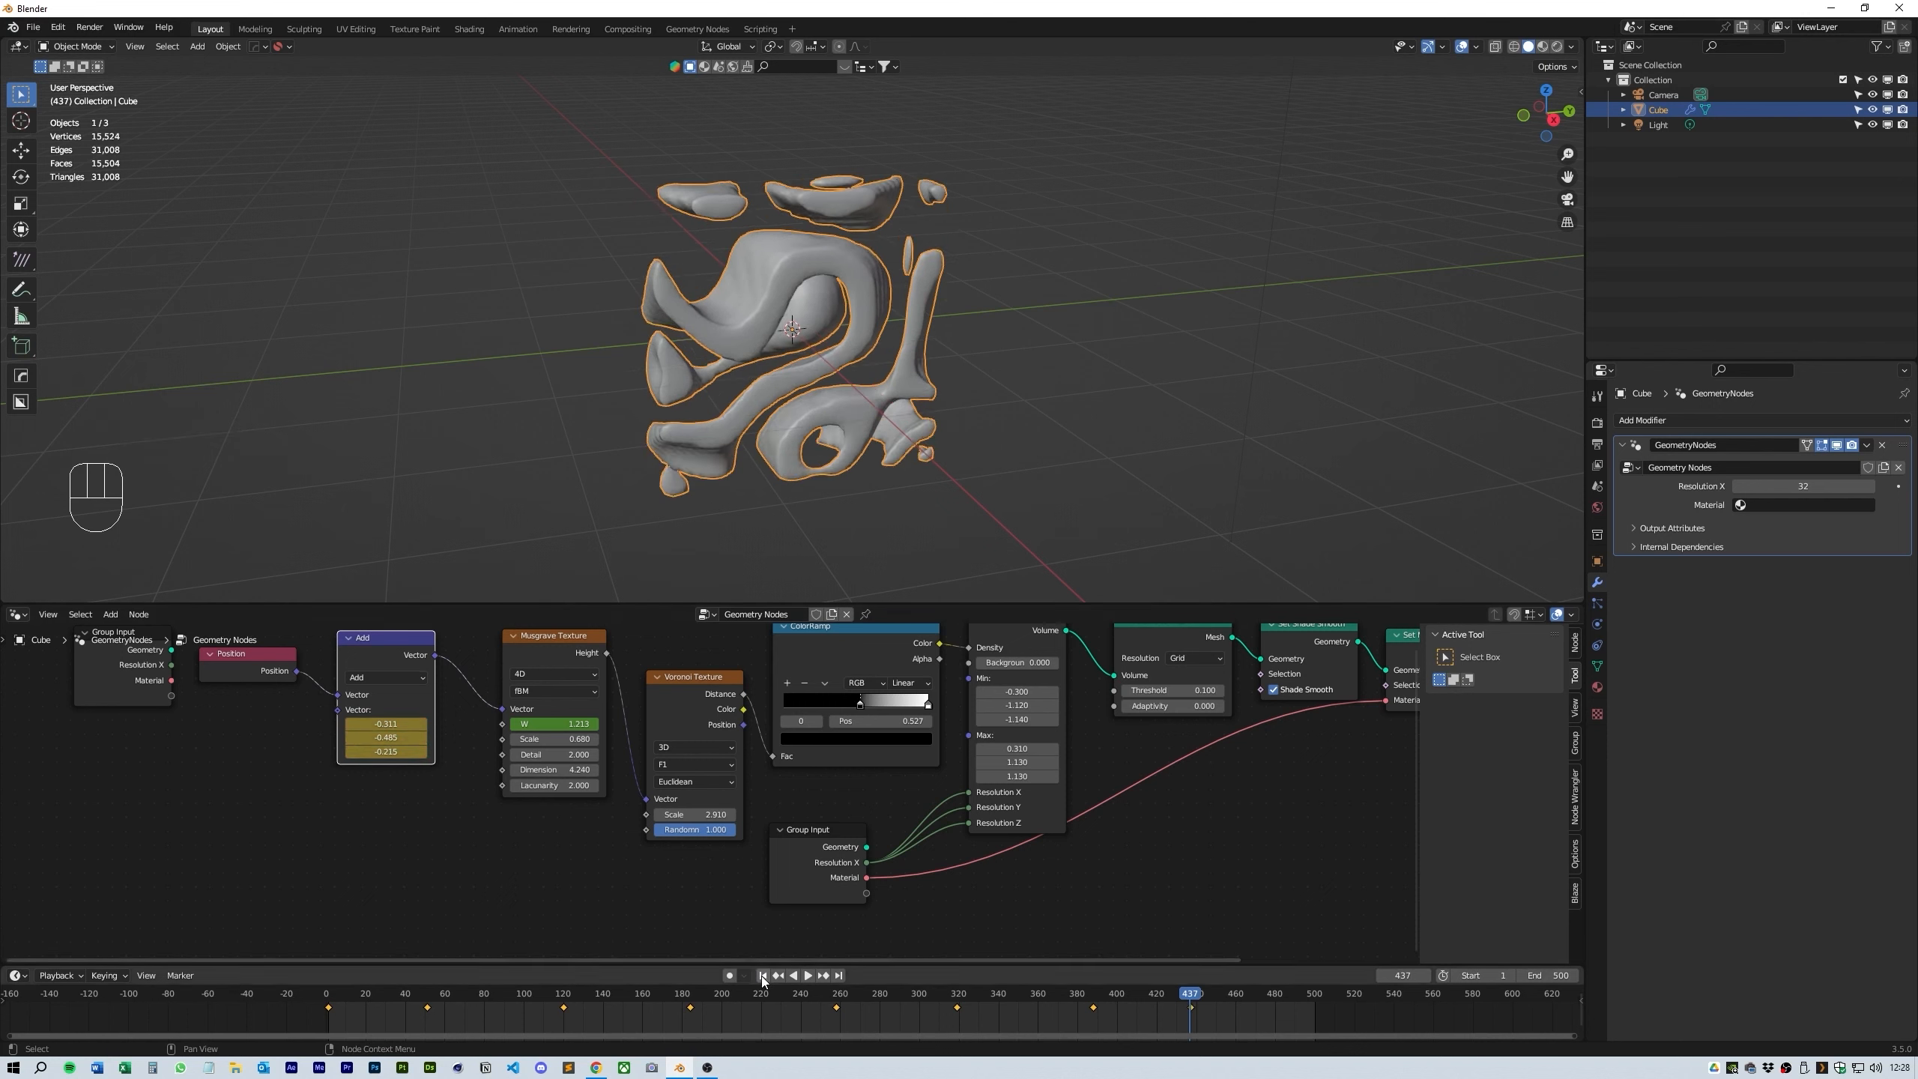
- At frame 500, reset all three components of the Add node's second vector to 0 and keyframe them
{"action": "left_click", "coordinate": [840, 976]}
{"action": "double_click", "coordinate": [384, 725]}
{"action": "type", "text": "0"}
{"action": "left_click", "coordinate": [383, 738]}
{"action": "type", "text": "0"}
{"action": "left_click", "coordinate": [383, 752]}
{"action": "type", "text": "0"}
{"action": "key", "text": "Return"}
{"action": "key", "text": "i"}
- Play the animation from the start and scrub between about frames 320 and 388 to inspect the motion
{"action": "left_click", "coordinate": [763, 976]}
{"action": "left_click", "coordinate": [808, 975]}
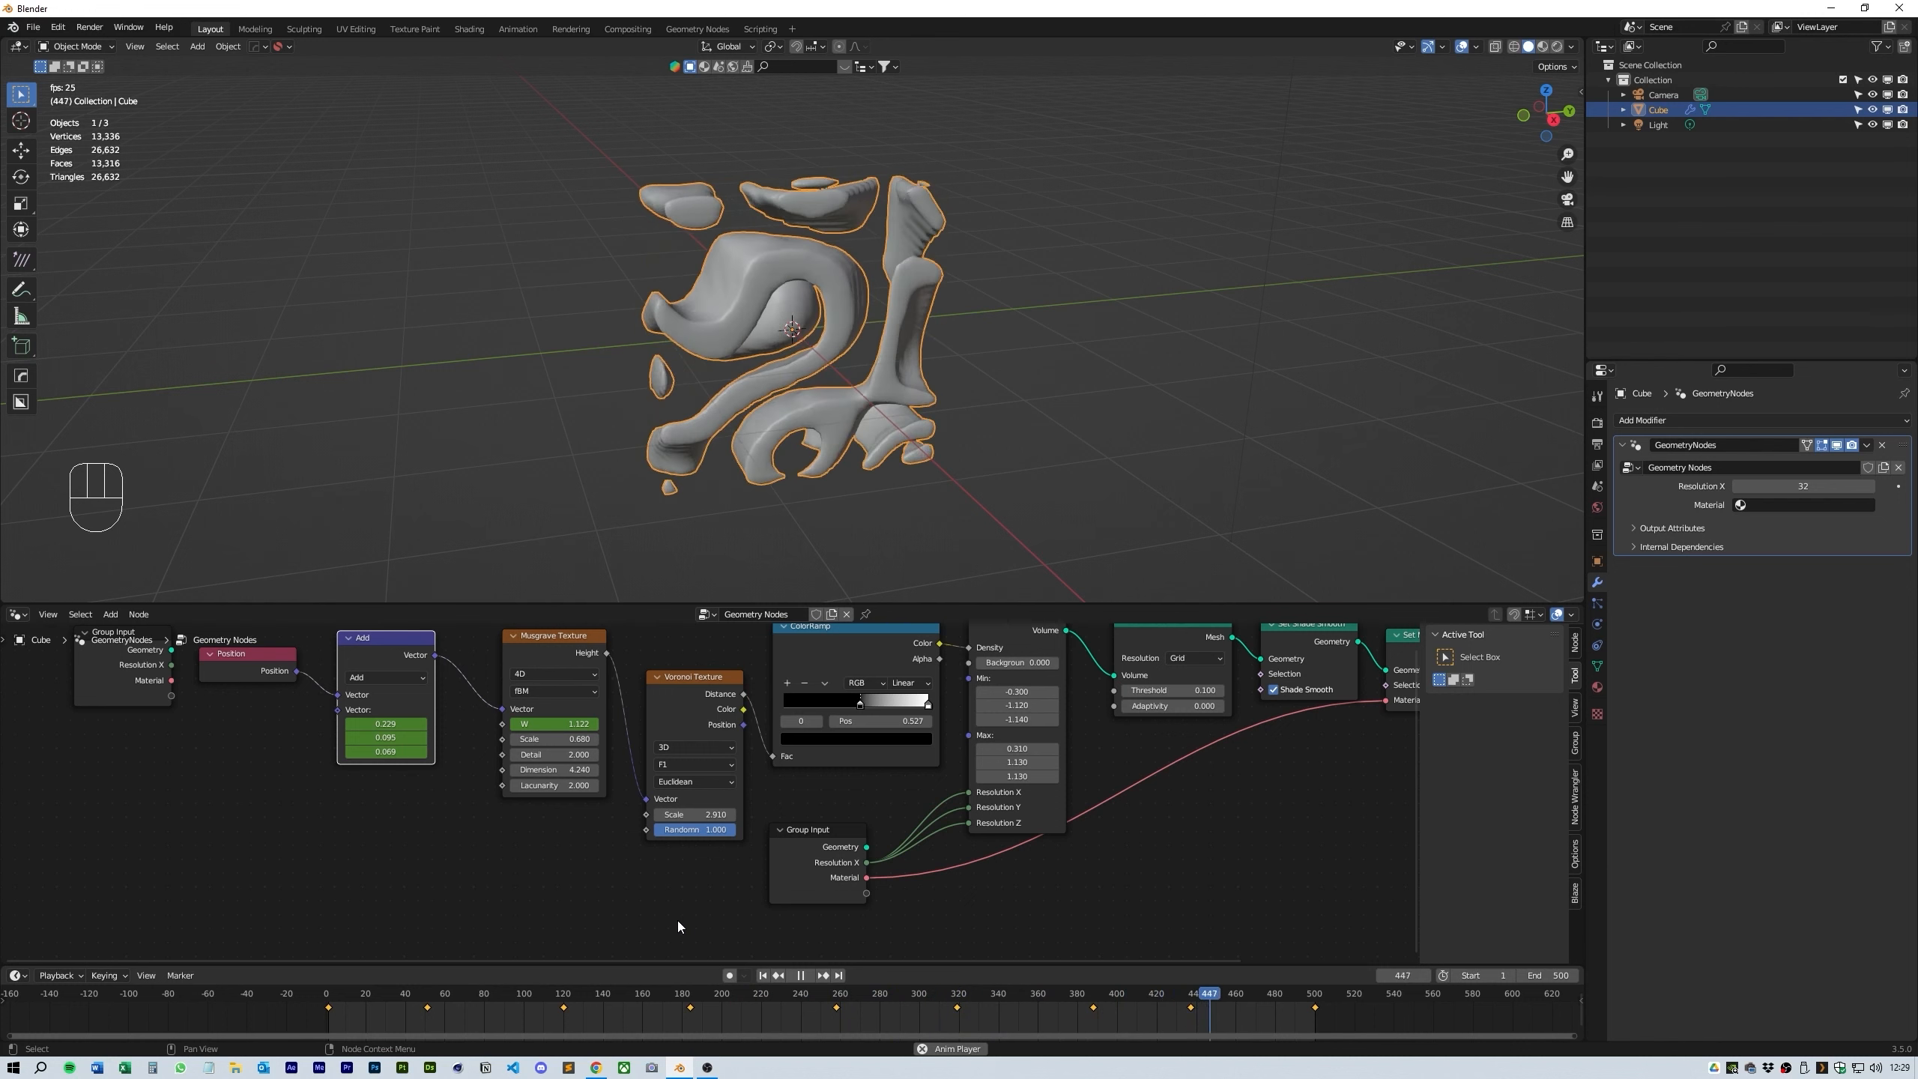
{"action": "left_click", "coordinate": [798, 975]}
{"action": "left_click", "coordinate": [796, 973]}
{"action": "left_click", "coordinate": [1033, 1002]}
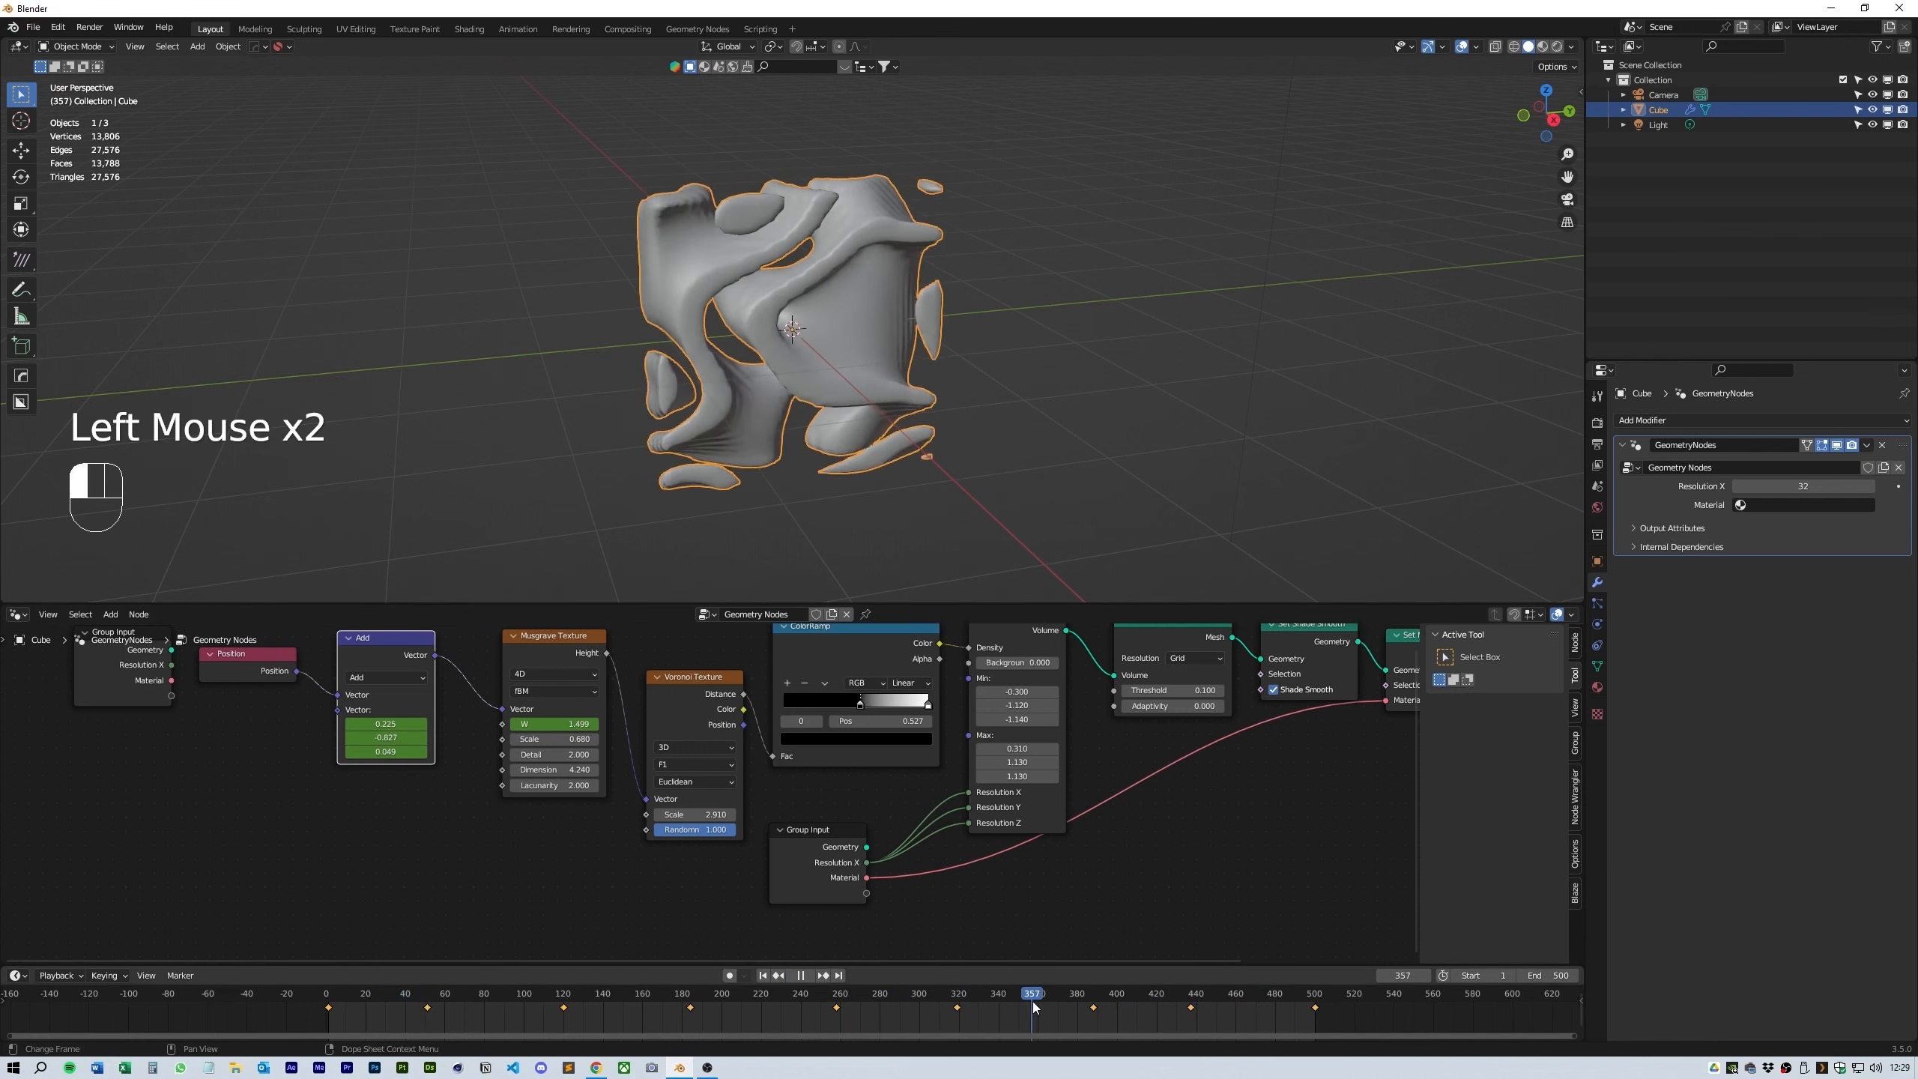
{"action": "left_click_drag", "start_coordinate": [970, 1014], "coordinate": [1070, 1025]}
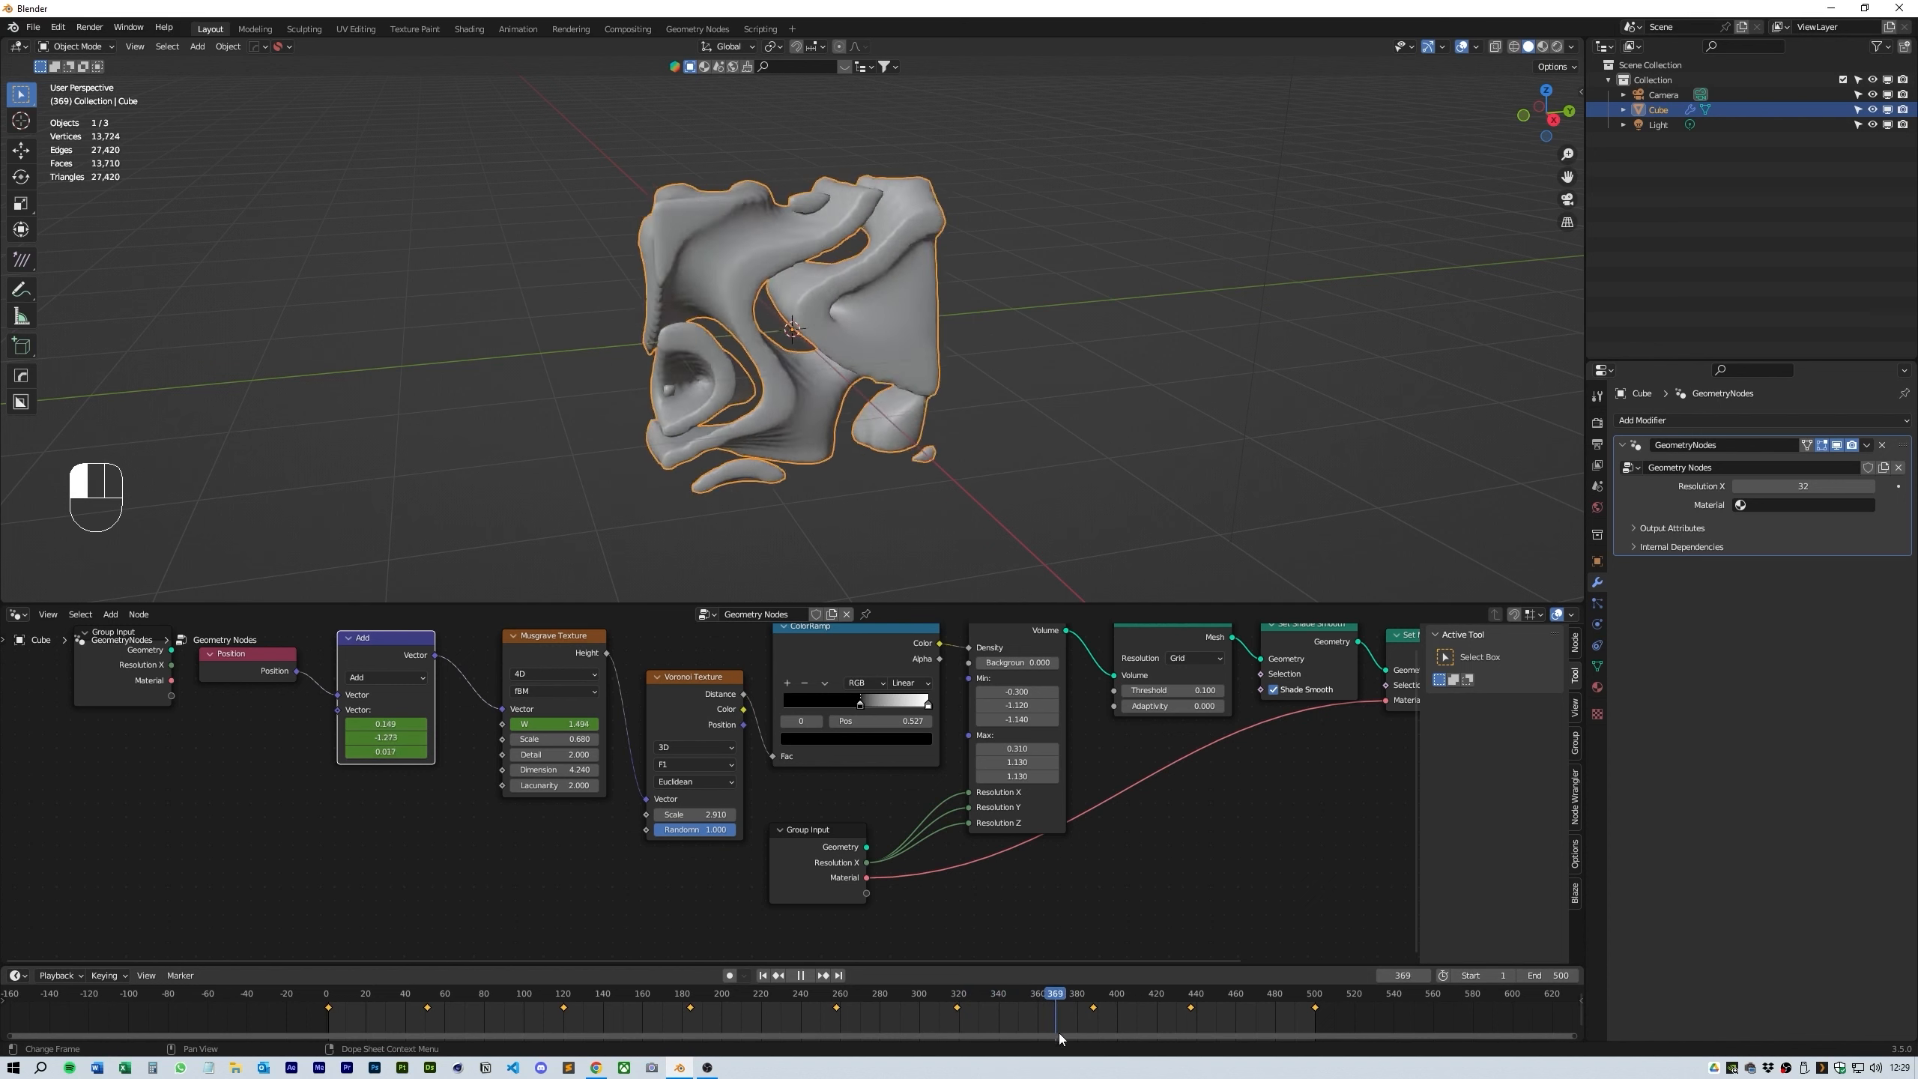
- At frame 388, correct the Y value of the Add node's second vector to -0.05 and scrub back to frame 257
{"action": "left_click", "coordinate": [398, 739]}
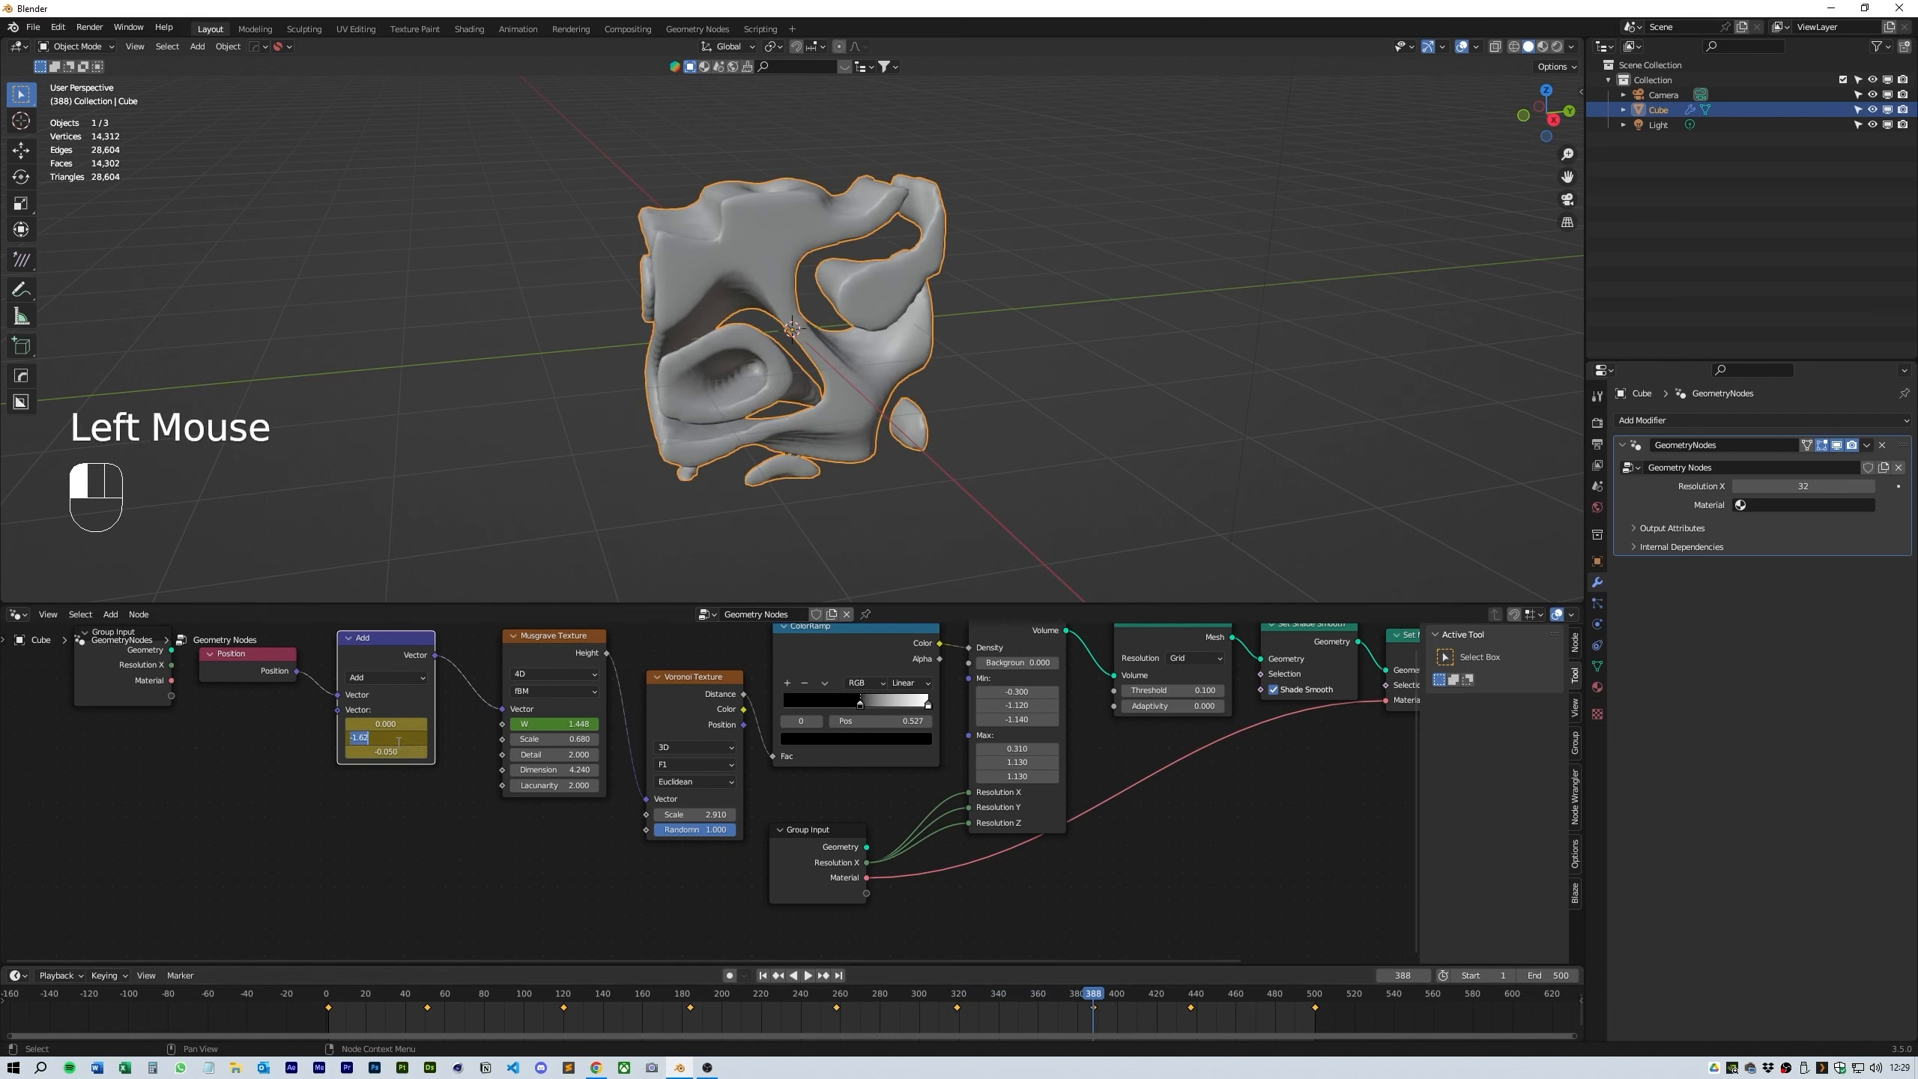
{"action": "type", "text": "-0.05"}
{"action": "key", "text": "Return"}
{"action": "left_click_drag", "start_coordinate": [942, 996], "coordinate": [835, 1009]}
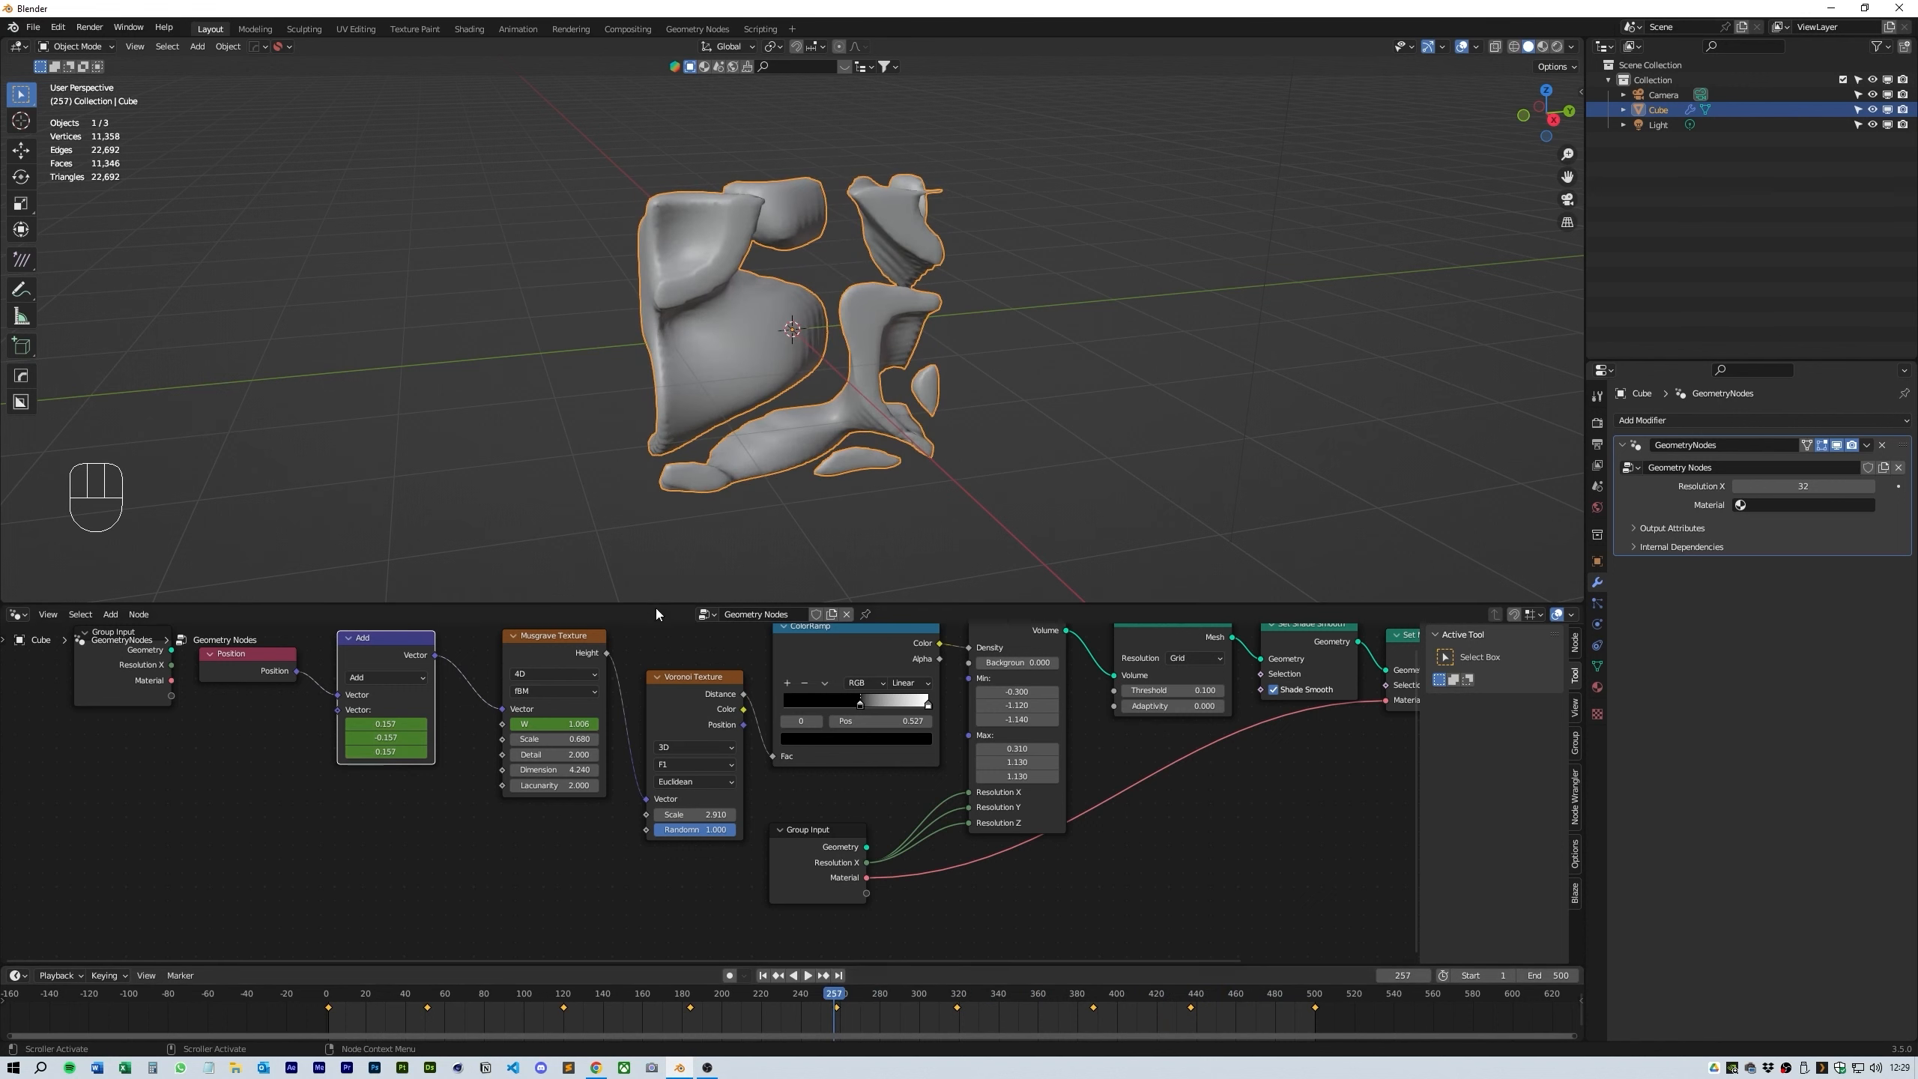
- Open a Graph Editor in a new area between the viewport and the node editor, and fit the animation curves in it
{"action": "left_click_drag", "start_coordinate": [656, 610], "coordinate": [656, 734]}
{"action": "left_click_drag", "start_coordinate": [3, 733], "coordinate": [5, 456]}
{"action": "left_click", "coordinate": [19, 464]}
{"action": "middle_click_drag", "start_coordinate": [933, 649], "coordinate": [939, 596], "text": "ctrl"}
{"action": "scroll", "coordinate": [1010, 658], "scroll_direction": "up", "scroll_amount": 2}
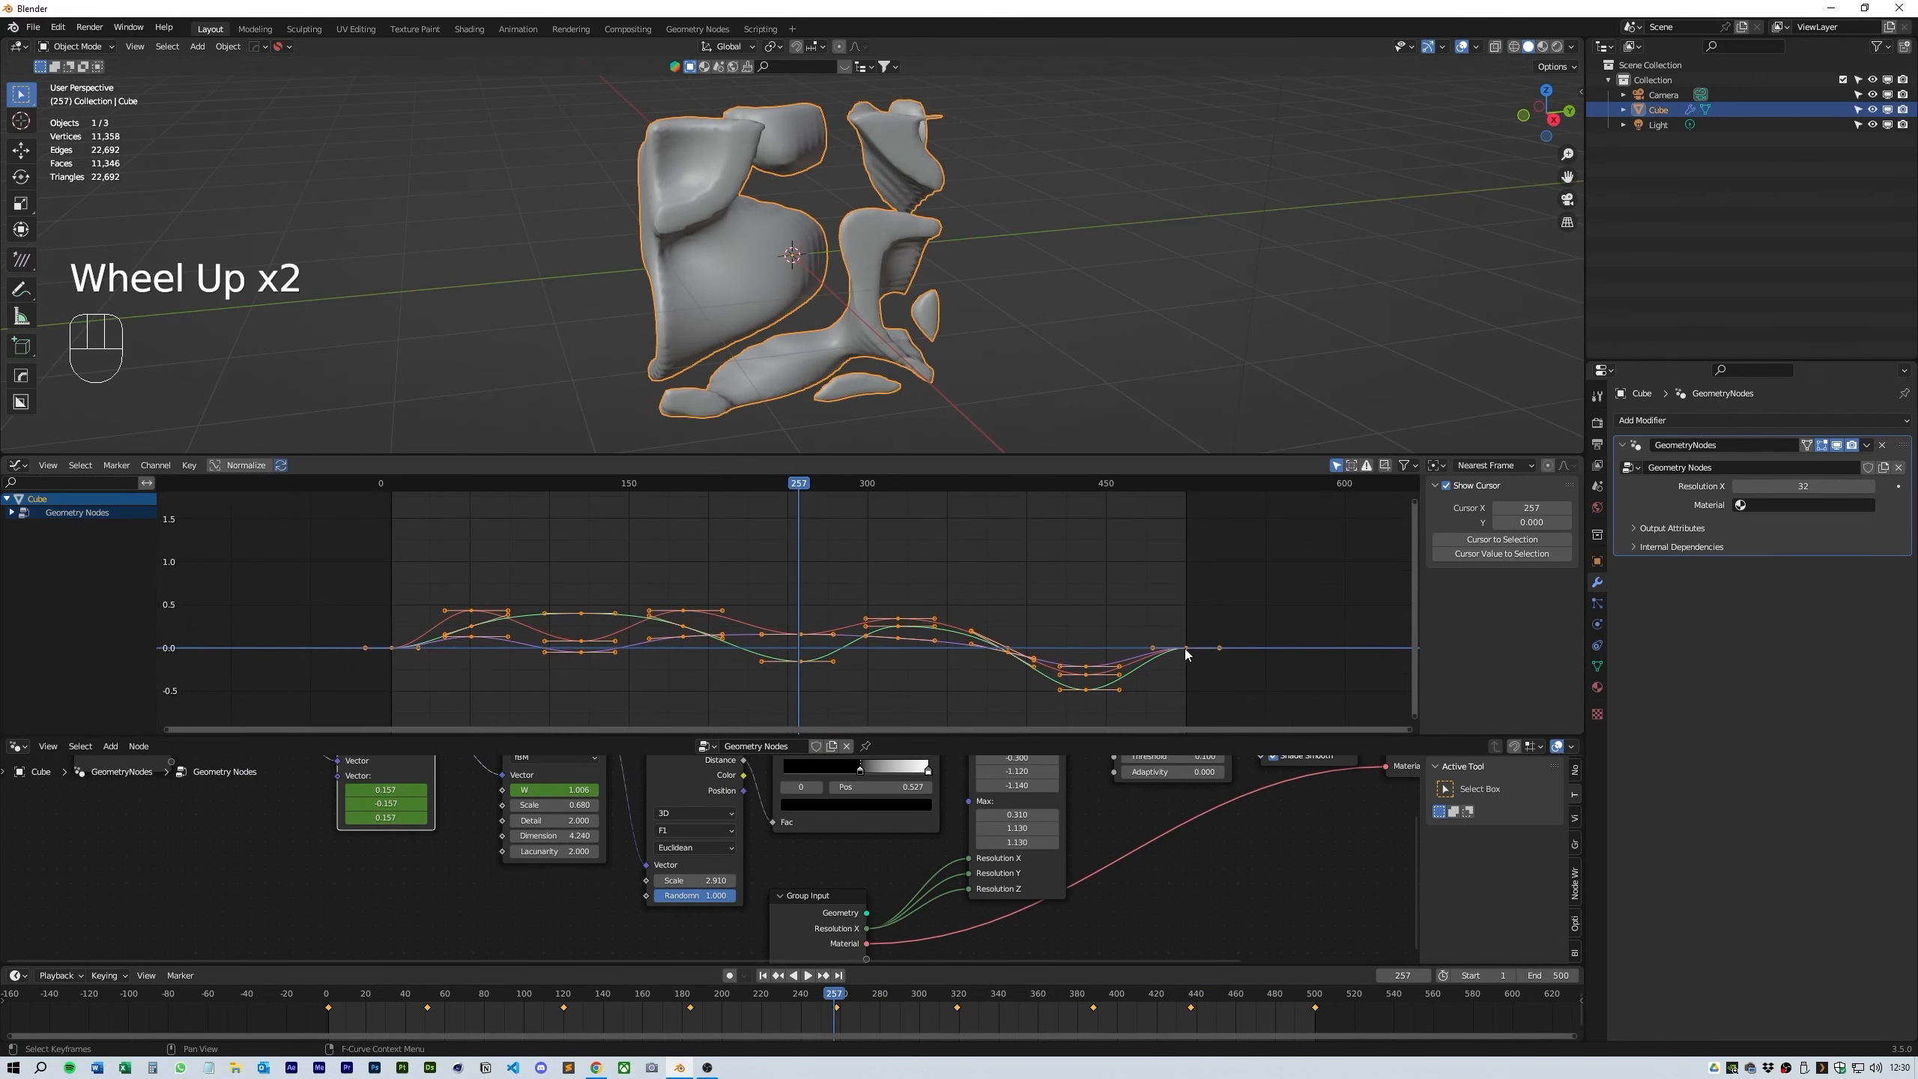
- Slope the green Y curve through the loop point by raising its frame 1 handle and lowering its frame 500 handle
{"action": "left_click", "coordinate": [1154, 659]}
{"action": "left_click", "coordinate": [406, 654]}
{"action": "left_click", "coordinate": [405, 652]}
{"action": "left_click_drag", "start_coordinate": [418, 649], "coordinate": [417, 638]}
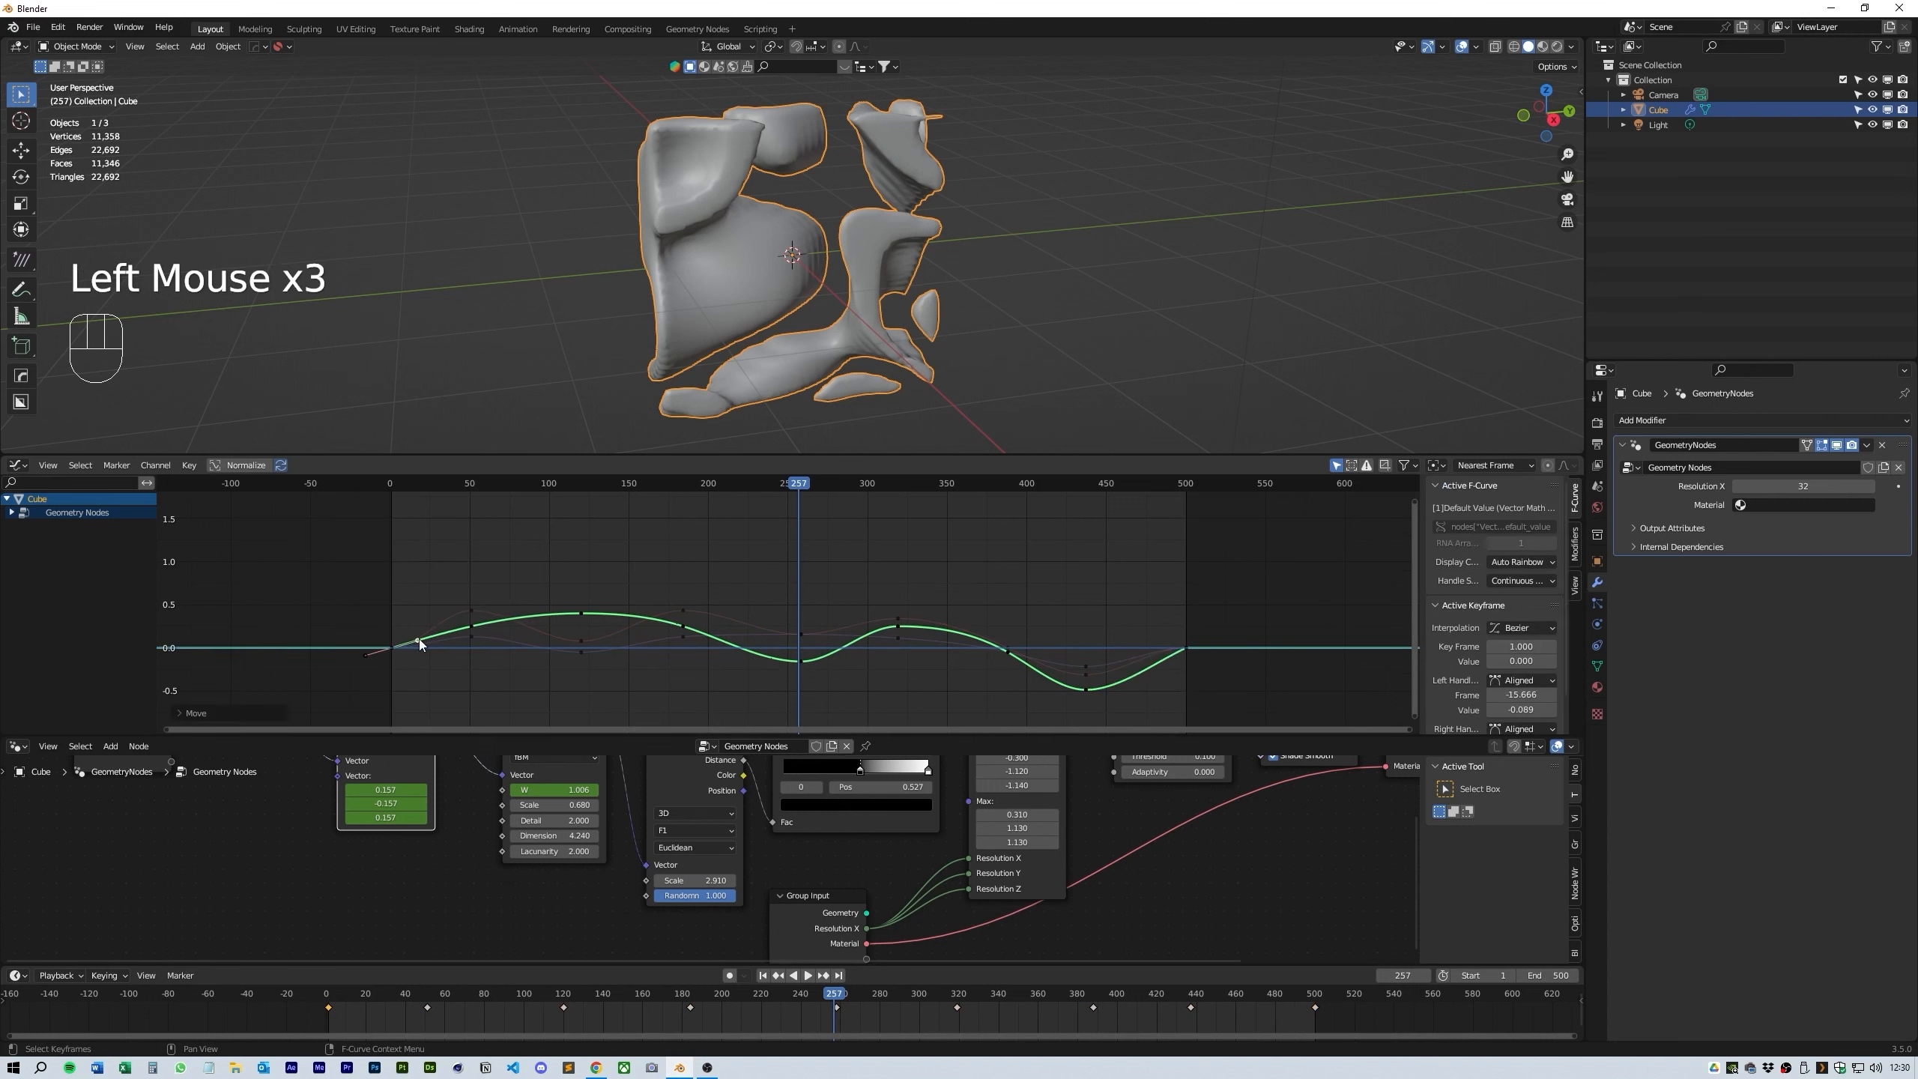
- Tilt the frame 1 handles upward and the frame 500 handles downward on the remaining Add vector curves
{"action": "left_click", "coordinate": [1183, 650]}
{"action": "left_click_drag", "start_coordinate": [1155, 649], "coordinate": [1157, 658]}
{"action": "left_click", "coordinate": [400, 651]}
{"action": "left_click_drag", "start_coordinate": [419, 649], "coordinate": [417, 638]}
{"action": "left_click", "coordinate": [1184, 650]}
{"action": "left_click", "coordinate": [1184, 649]}
{"action": "left_click_drag", "start_coordinate": [1155, 649], "coordinate": [1157, 655]}
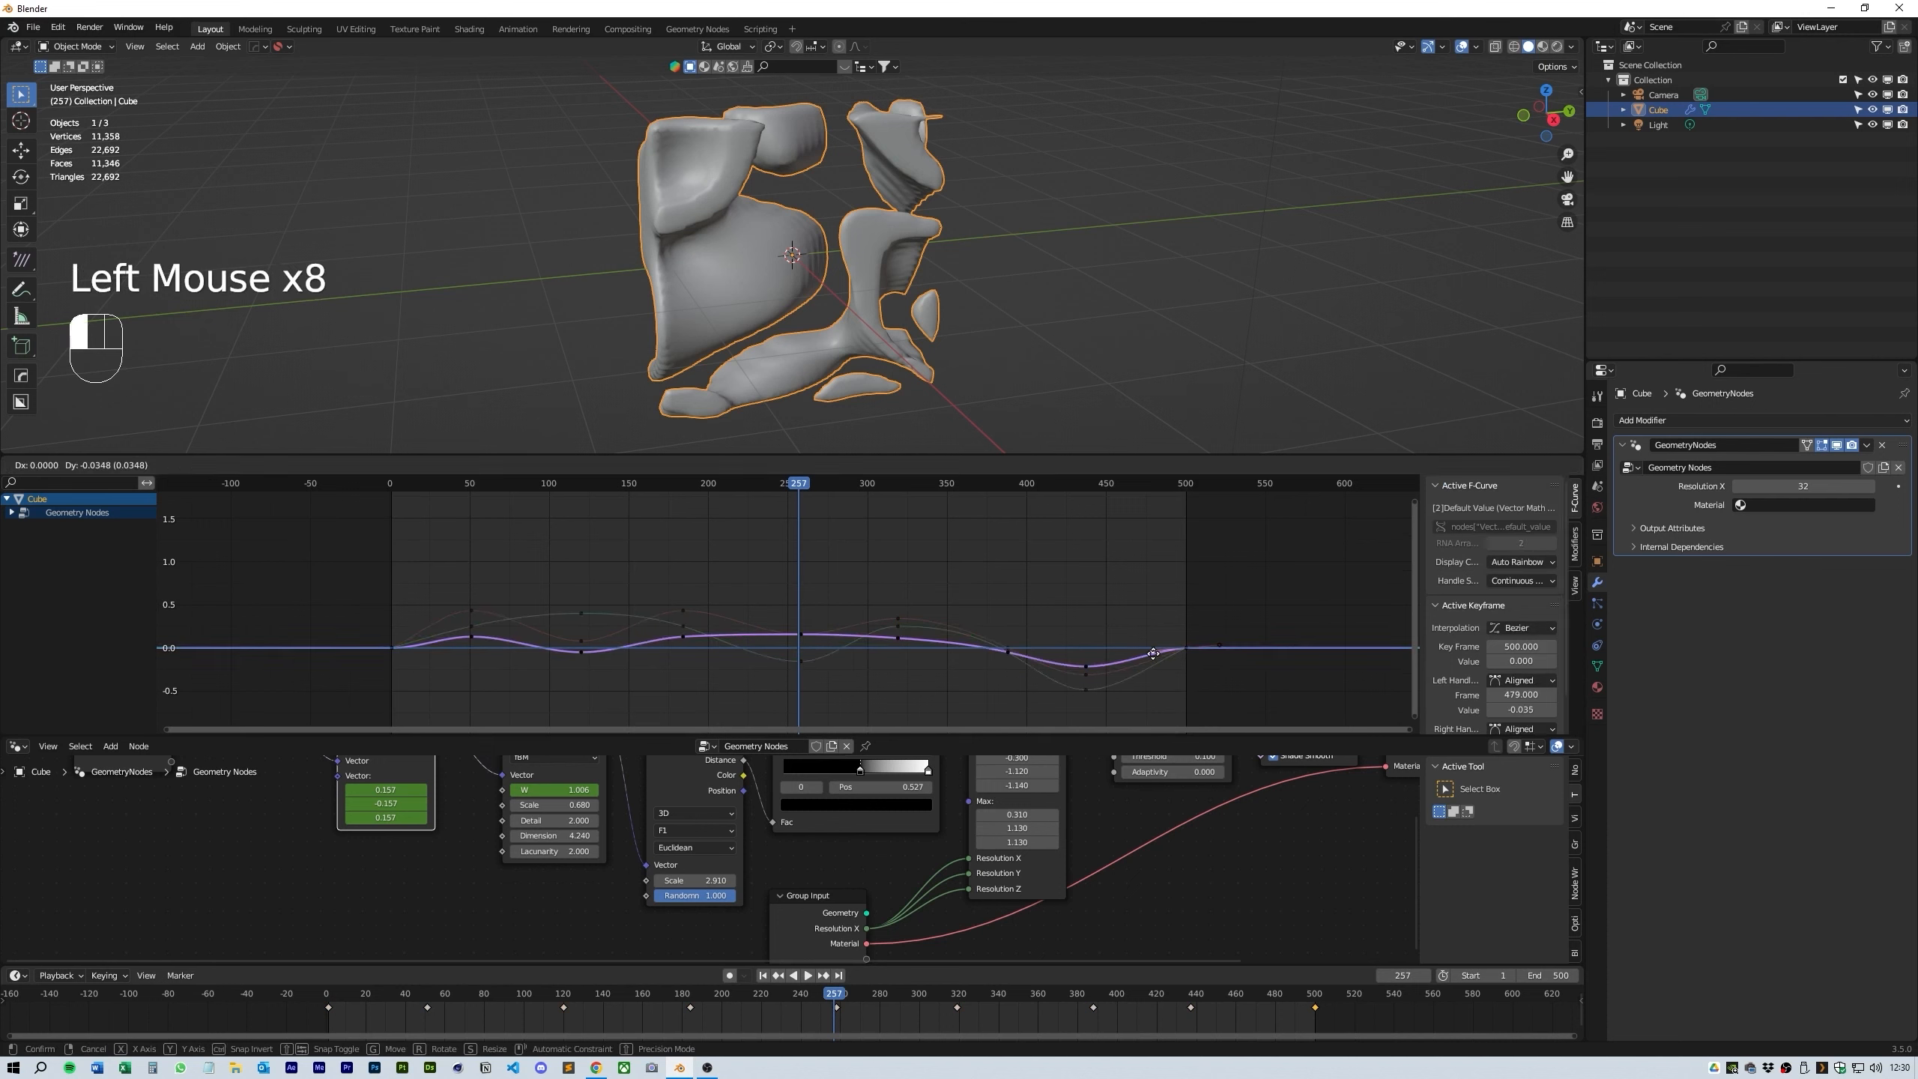
{"action": "left_click", "coordinate": [401, 651]}
{"action": "left_click", "coordinate": [401, 650]}
{"action": "left_click_drag", "start_coordinate": [419, 649], "coordinate": [418, 641]}
- Play the animation across the jump from frame 500 to frame 1 to check the loop's smoothness
{"action": "left_click", "coordinate": [1143, 483]}
{"action": "key", "text": "space"}
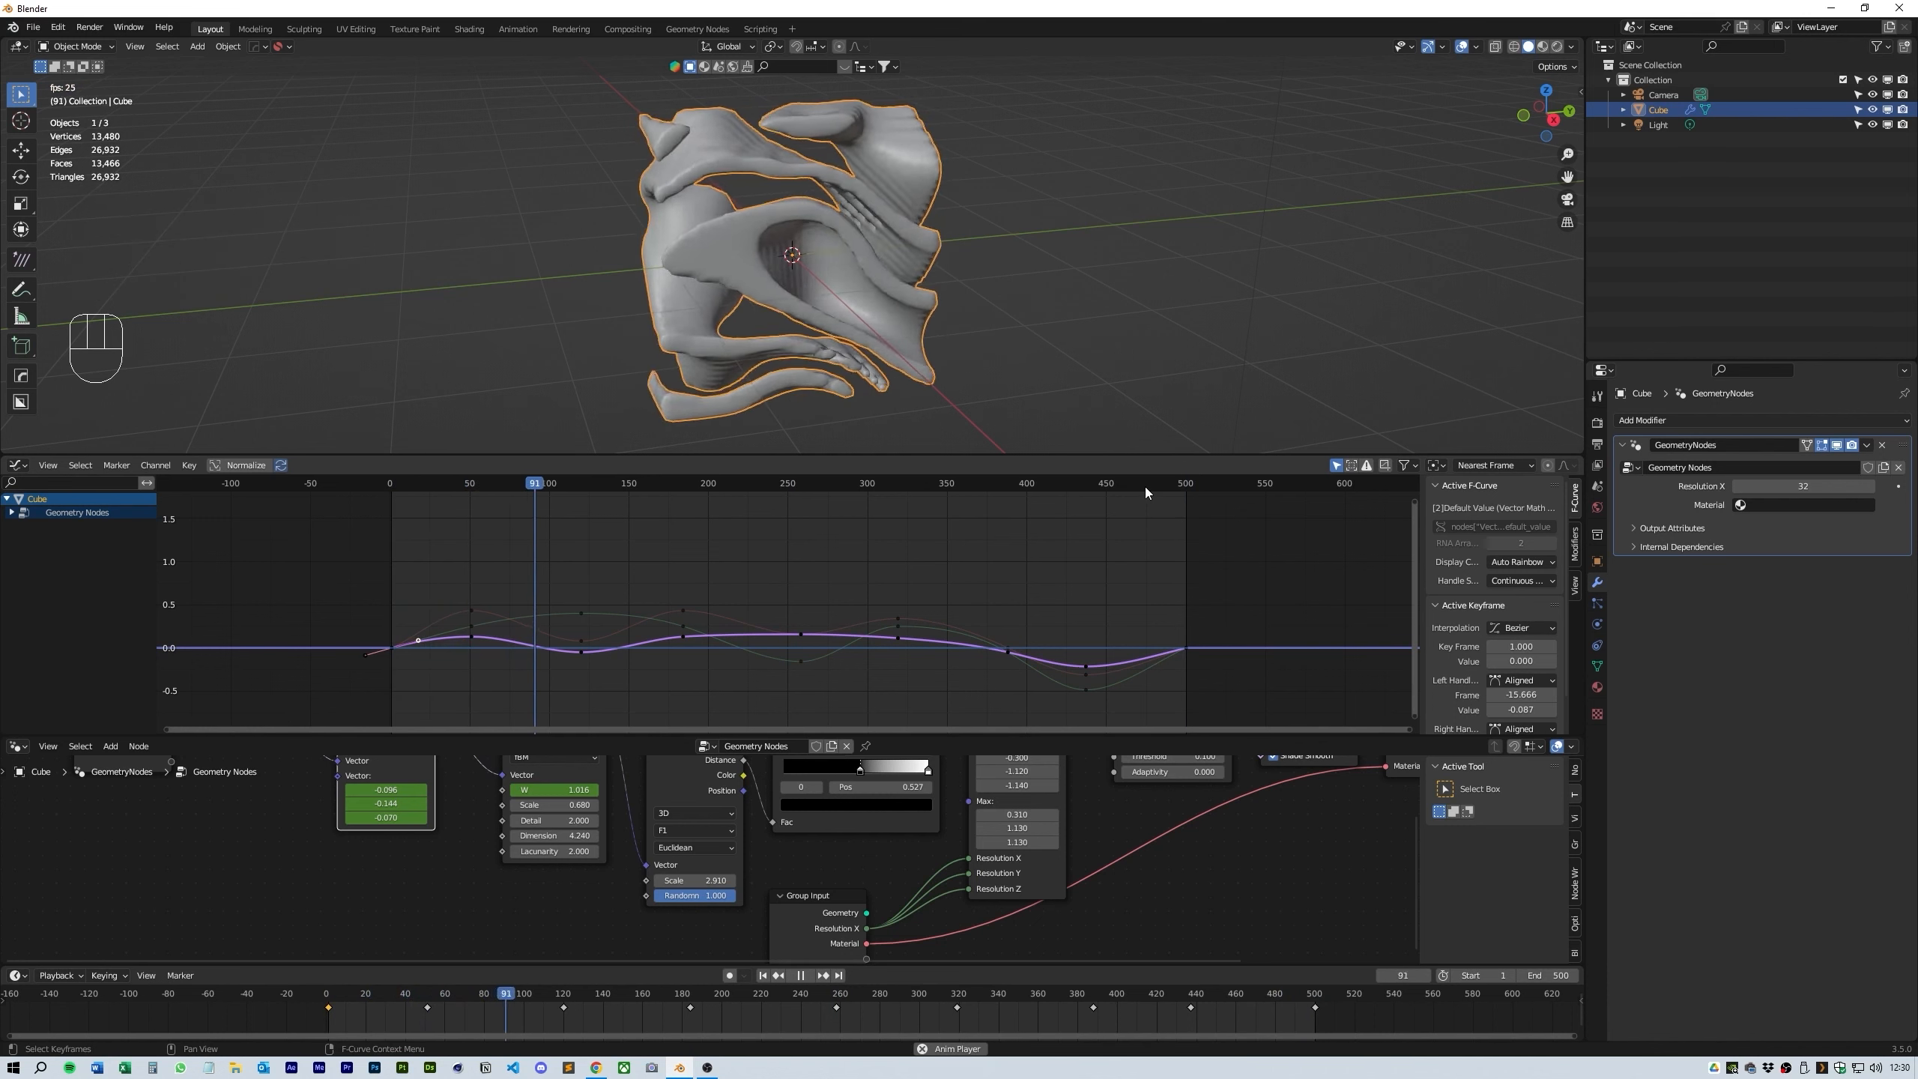
{"action": "left_click", "coordinate": [1146, 490]}
{"action": "left_click", "coordinate": [1130, 485]}
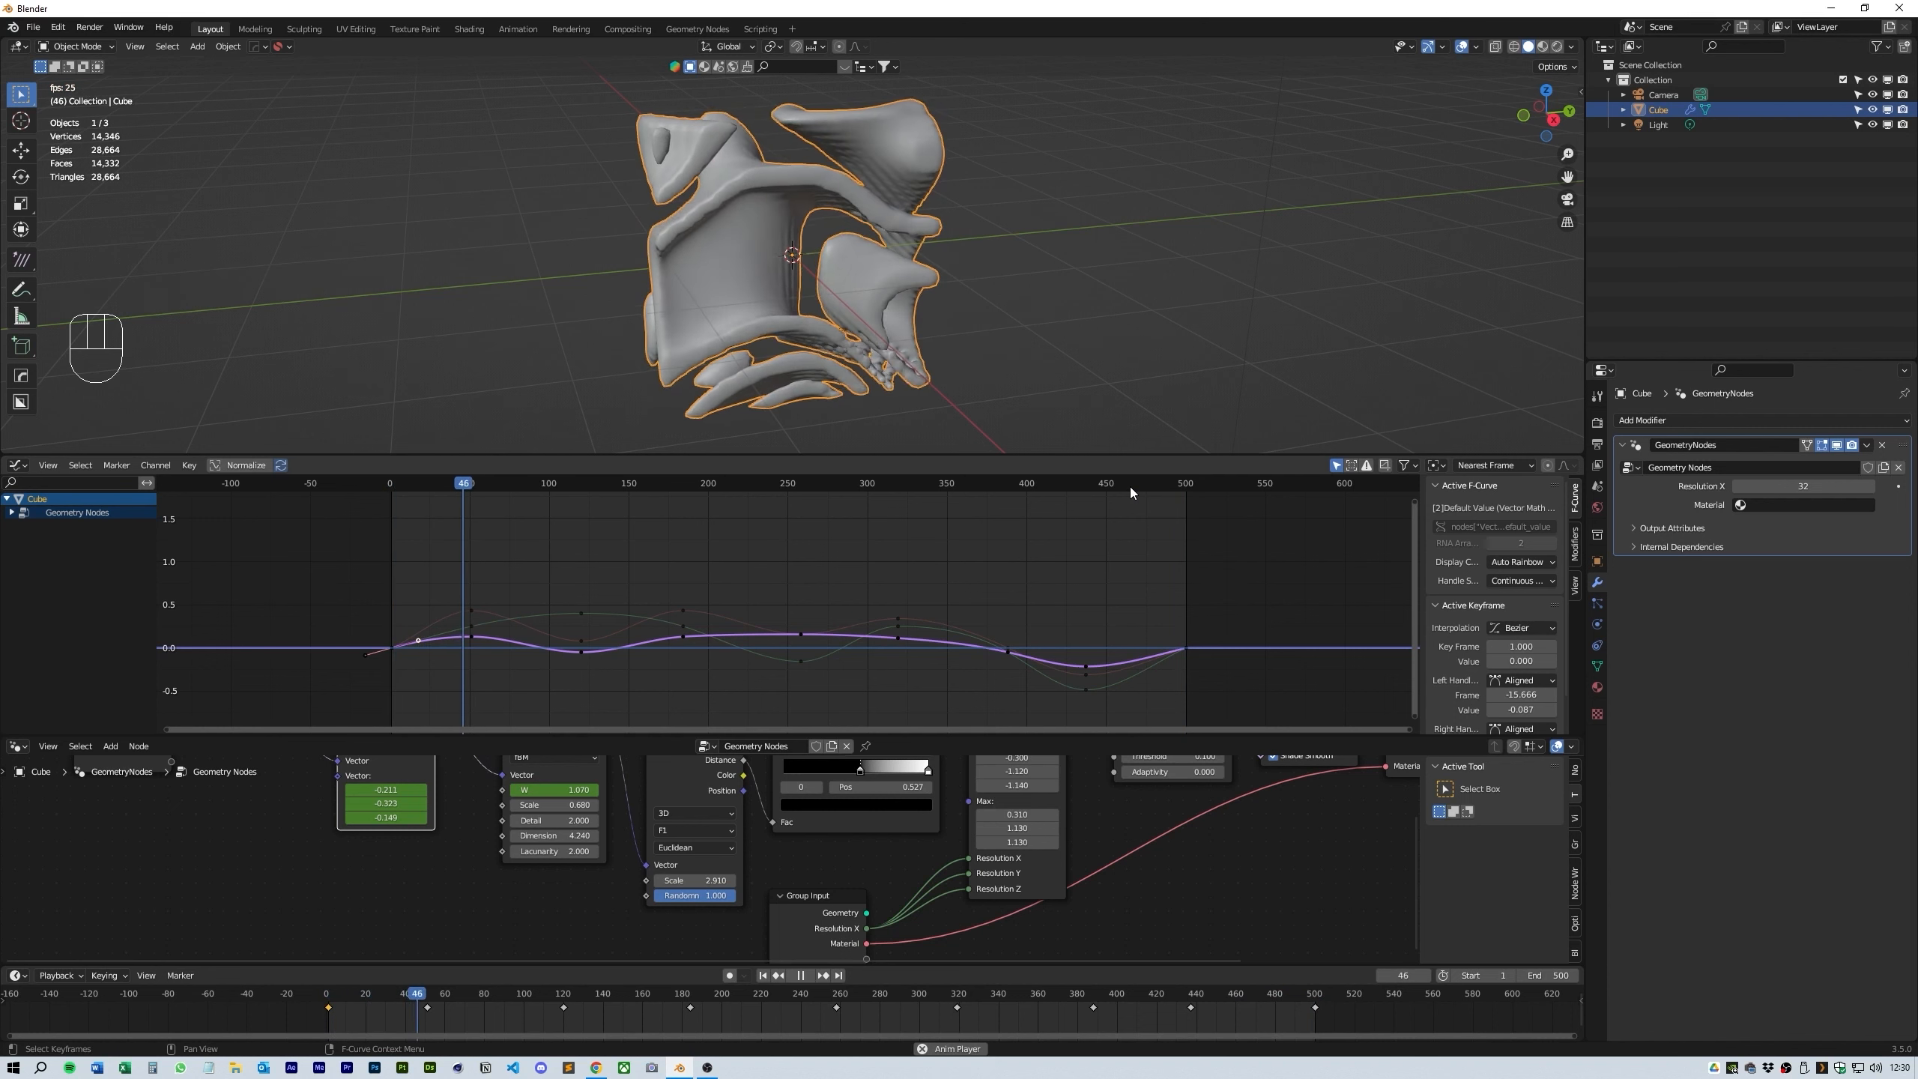
{"action": "key", "text": "space"}
- Collapse the Graph Editor to a thin strip, enlarge the viewport, and fit the whole geometry node tree in view
{"action": "left_click_drag", "start_coordinate": [65, 451], "coordinate": [65, 511]}
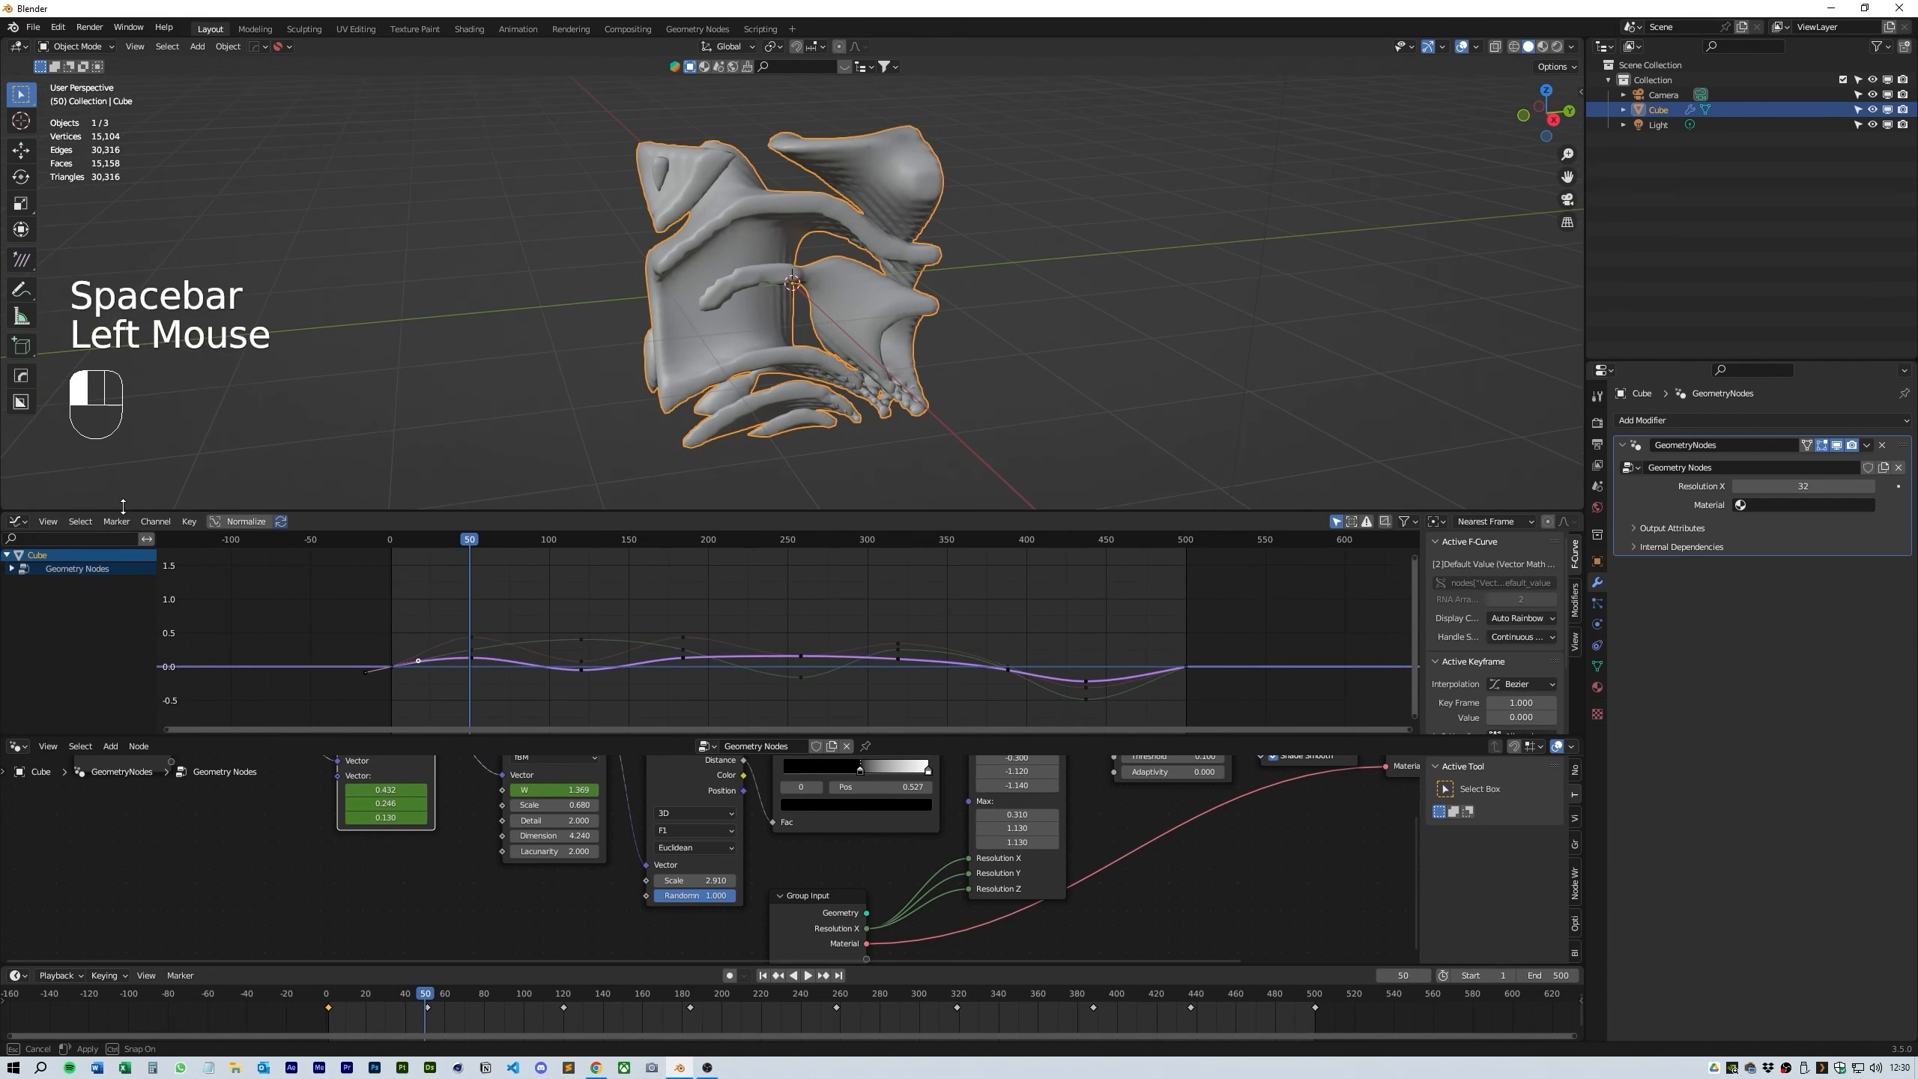
{"action": "left_click", "coordinate": [568, 783]}
{"action": "key", "text": "space"}
{"action": "left_click_drag", "start_coordinate": [406, 513], "coordinate": [413, 653]}
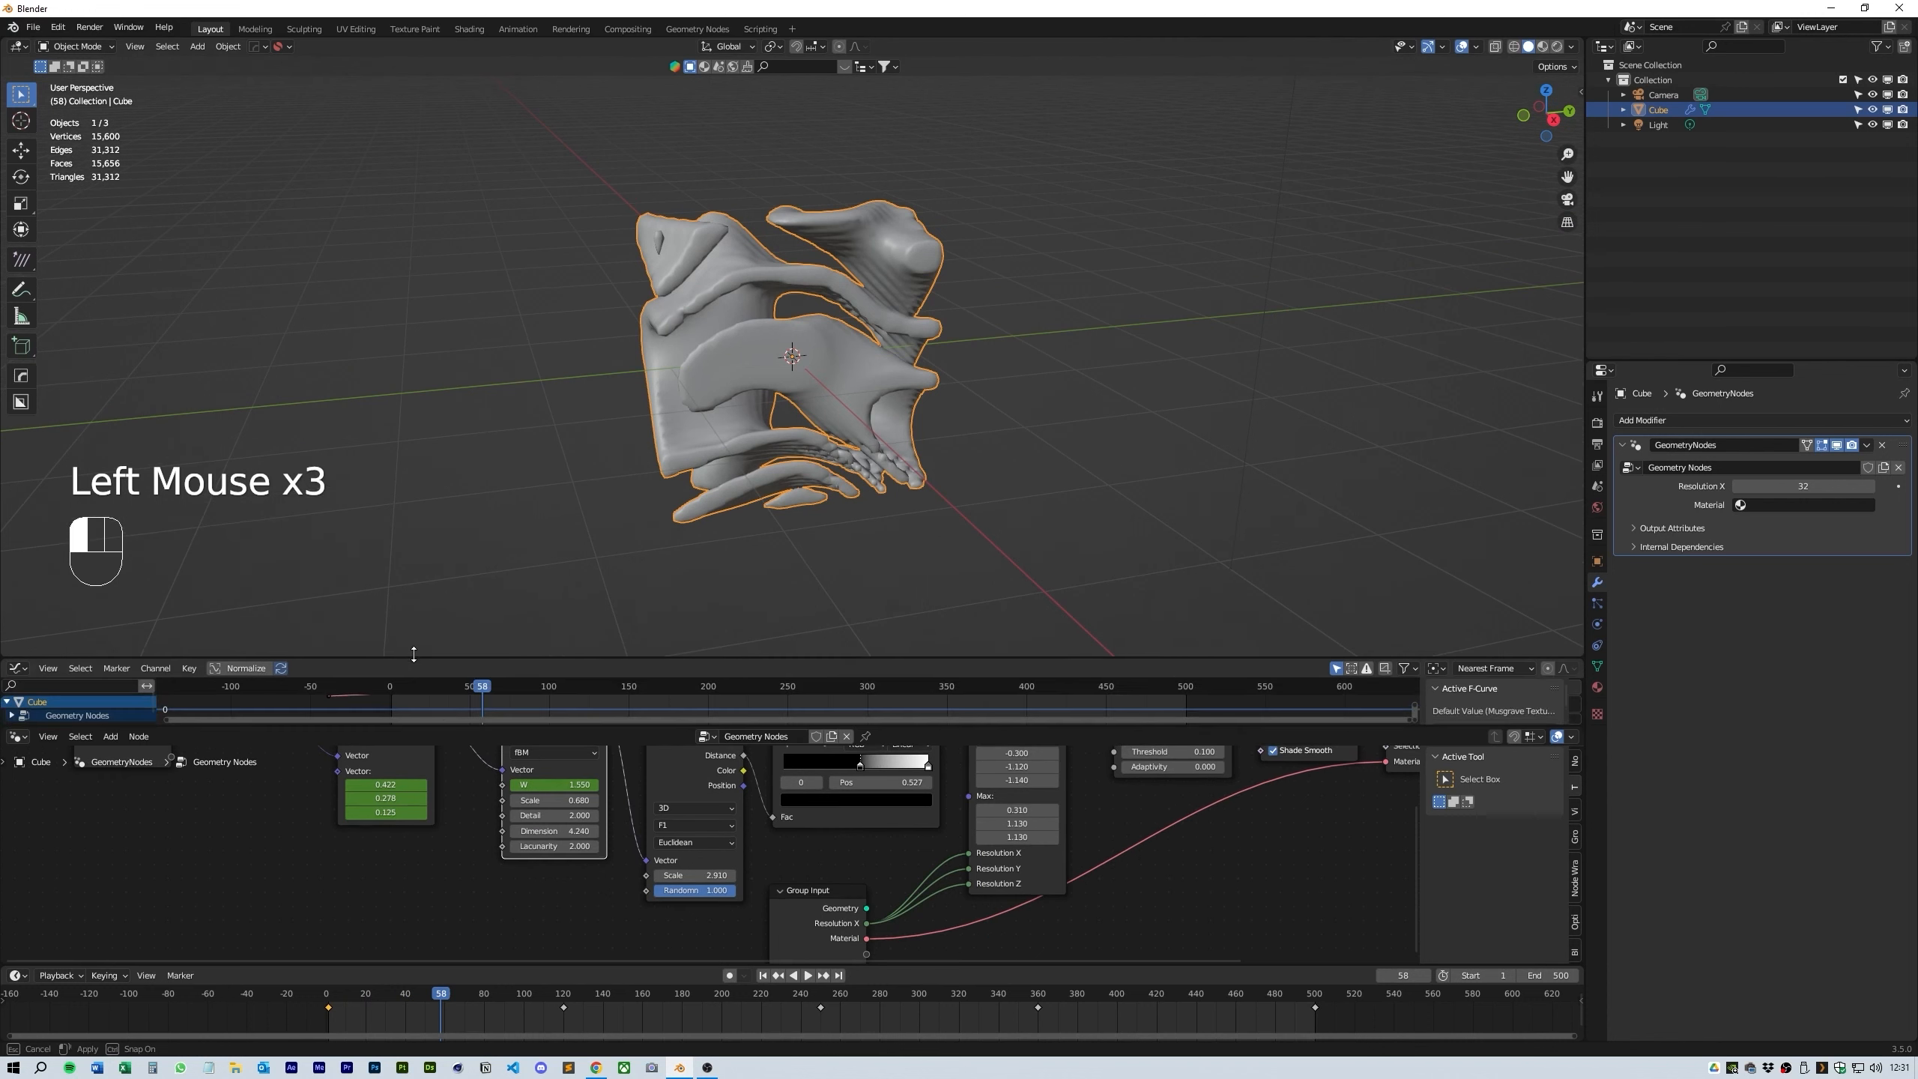
{"action": "left_click_drag", "start_coordinate": [446, 724], "coordinate": [447, 667]}
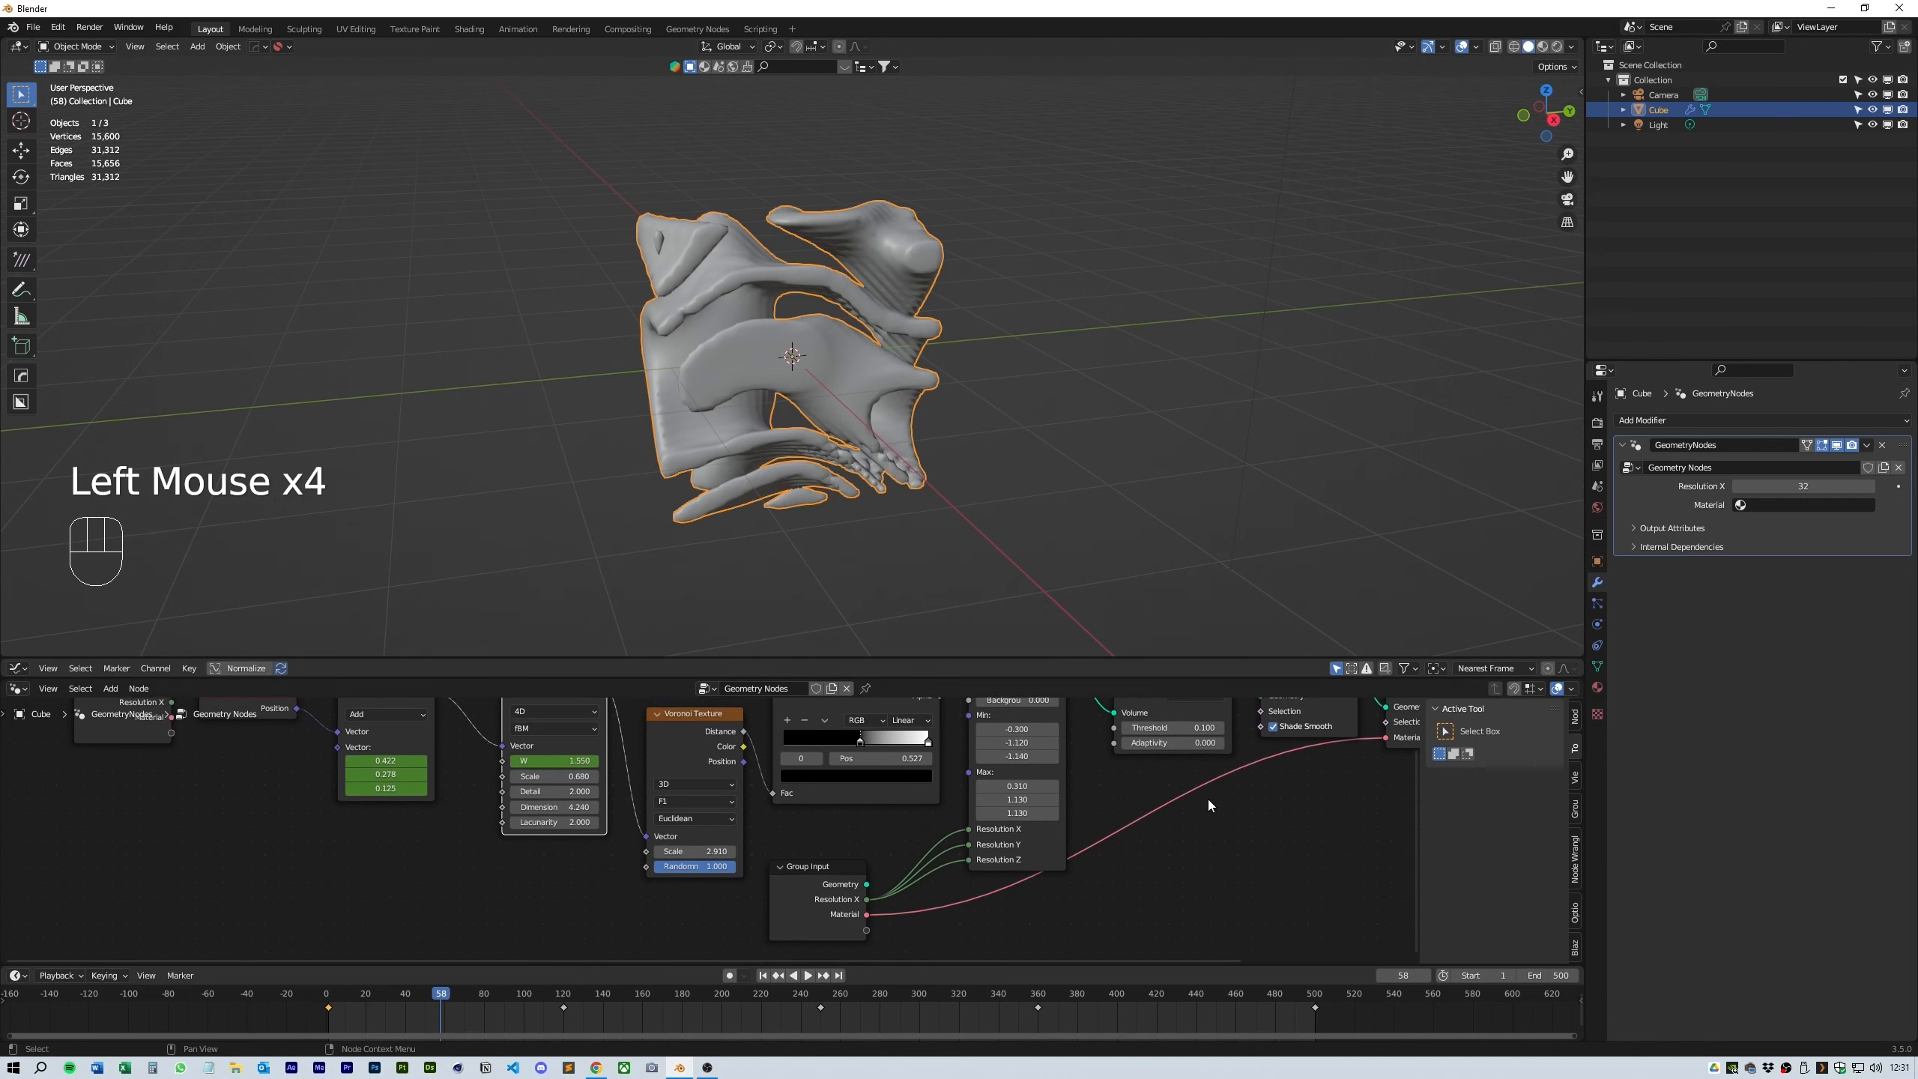
{"action": "key", "text": "Home"}
- Try a Resolution X of 256 on the modifier, inspect the mesh up close, and restore the value to 32
{"action": "left_click", "coordinate": [1804, 491]}
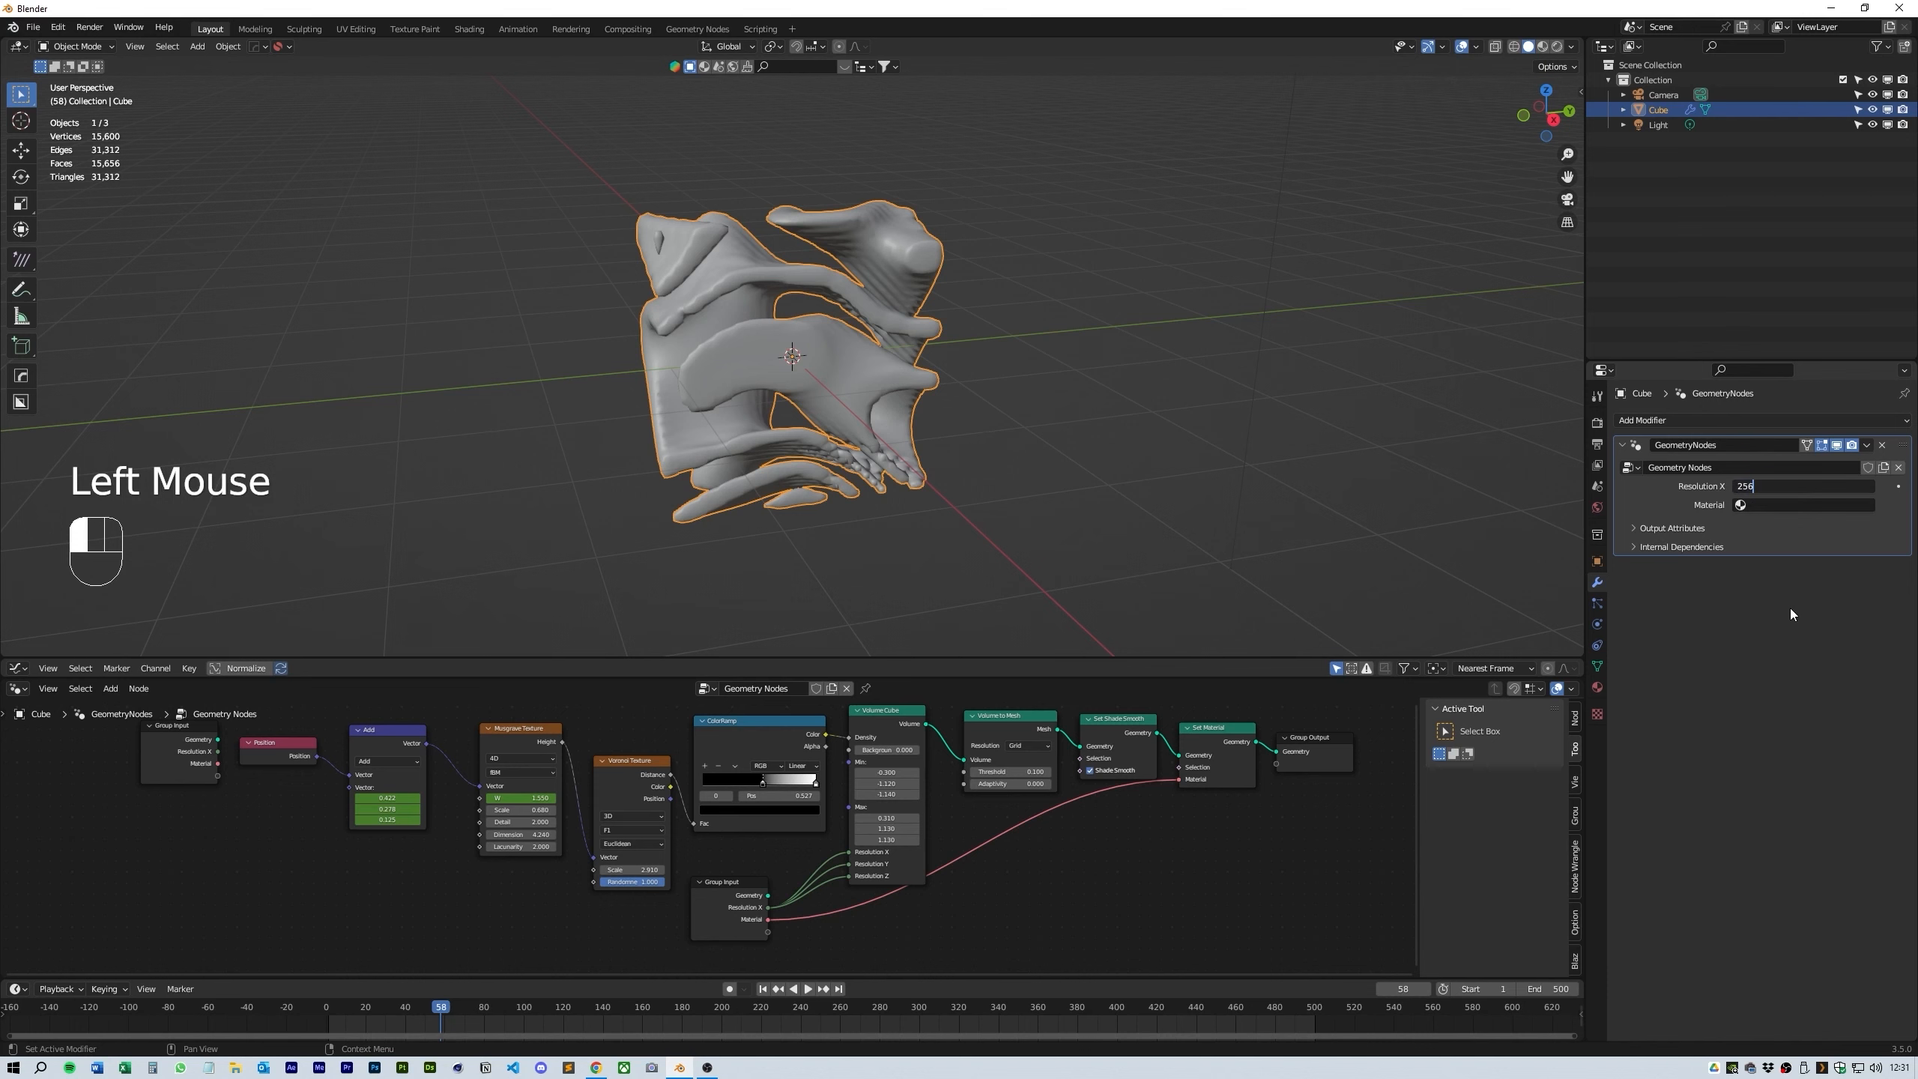
{"action": "type", "text": "256"}
{"action": "left_click", "coordinate": [1794, 613]}
{"action": "scroll", "coordinate": [925, 297], "scroll_direction": "up", "scroll_amount": 2}
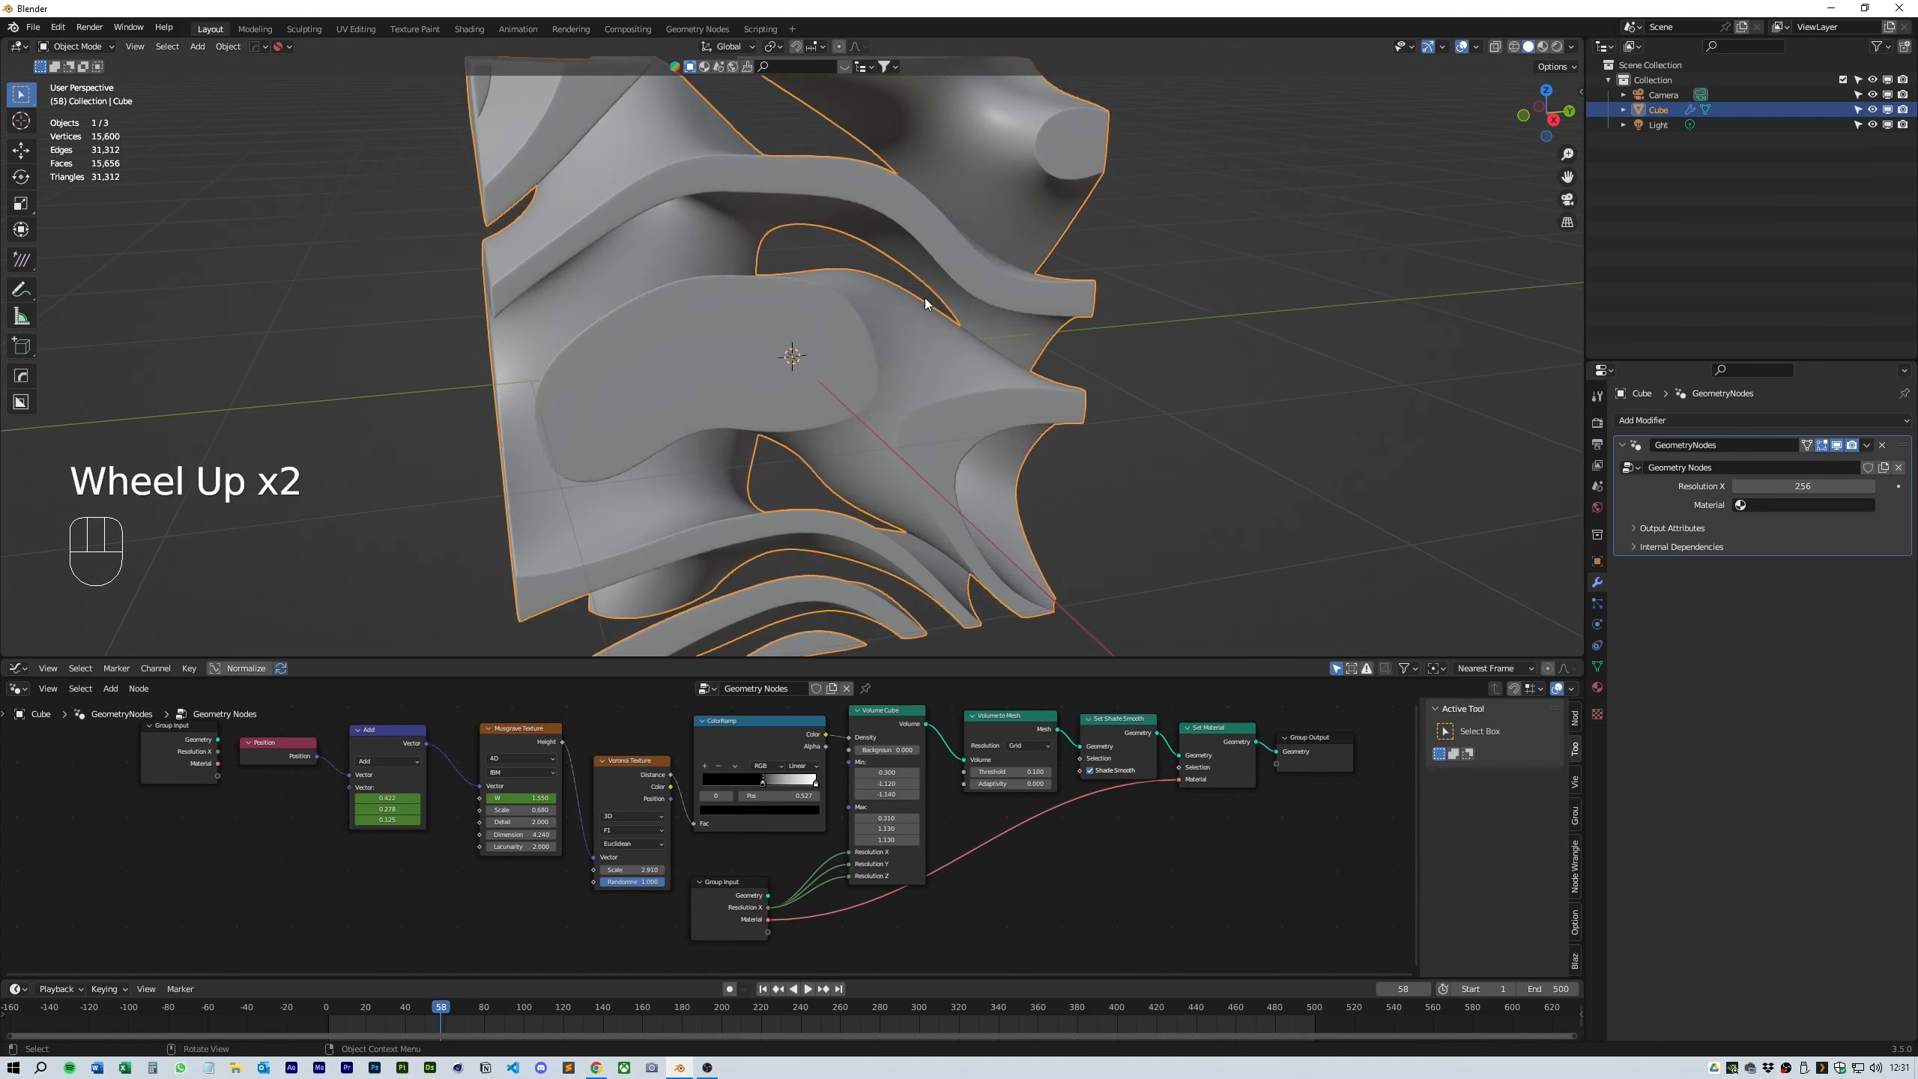
{"action": "middle_click_drag", "start_coordinate": [925, 296], "coordinate": [884, 378]}
{"action": "scroll", "coordinate": [906, 370], "scroll_direction": "down", "scroll_amount": 2}
{"action": "scroll", "coordinate": [925, 358], "scroll_direction": "up", "scroll_amount": 1}
{"action": "mouse_move", "coordinate": [1804, 485]}
{"action": "left_mouse_down"}
{"action": "mouse_move", "coordinate": [1843, 486]}
{"action": "mouse_move", "coordinate": [1805, 485]}
{"action": "left_mouse_up"}
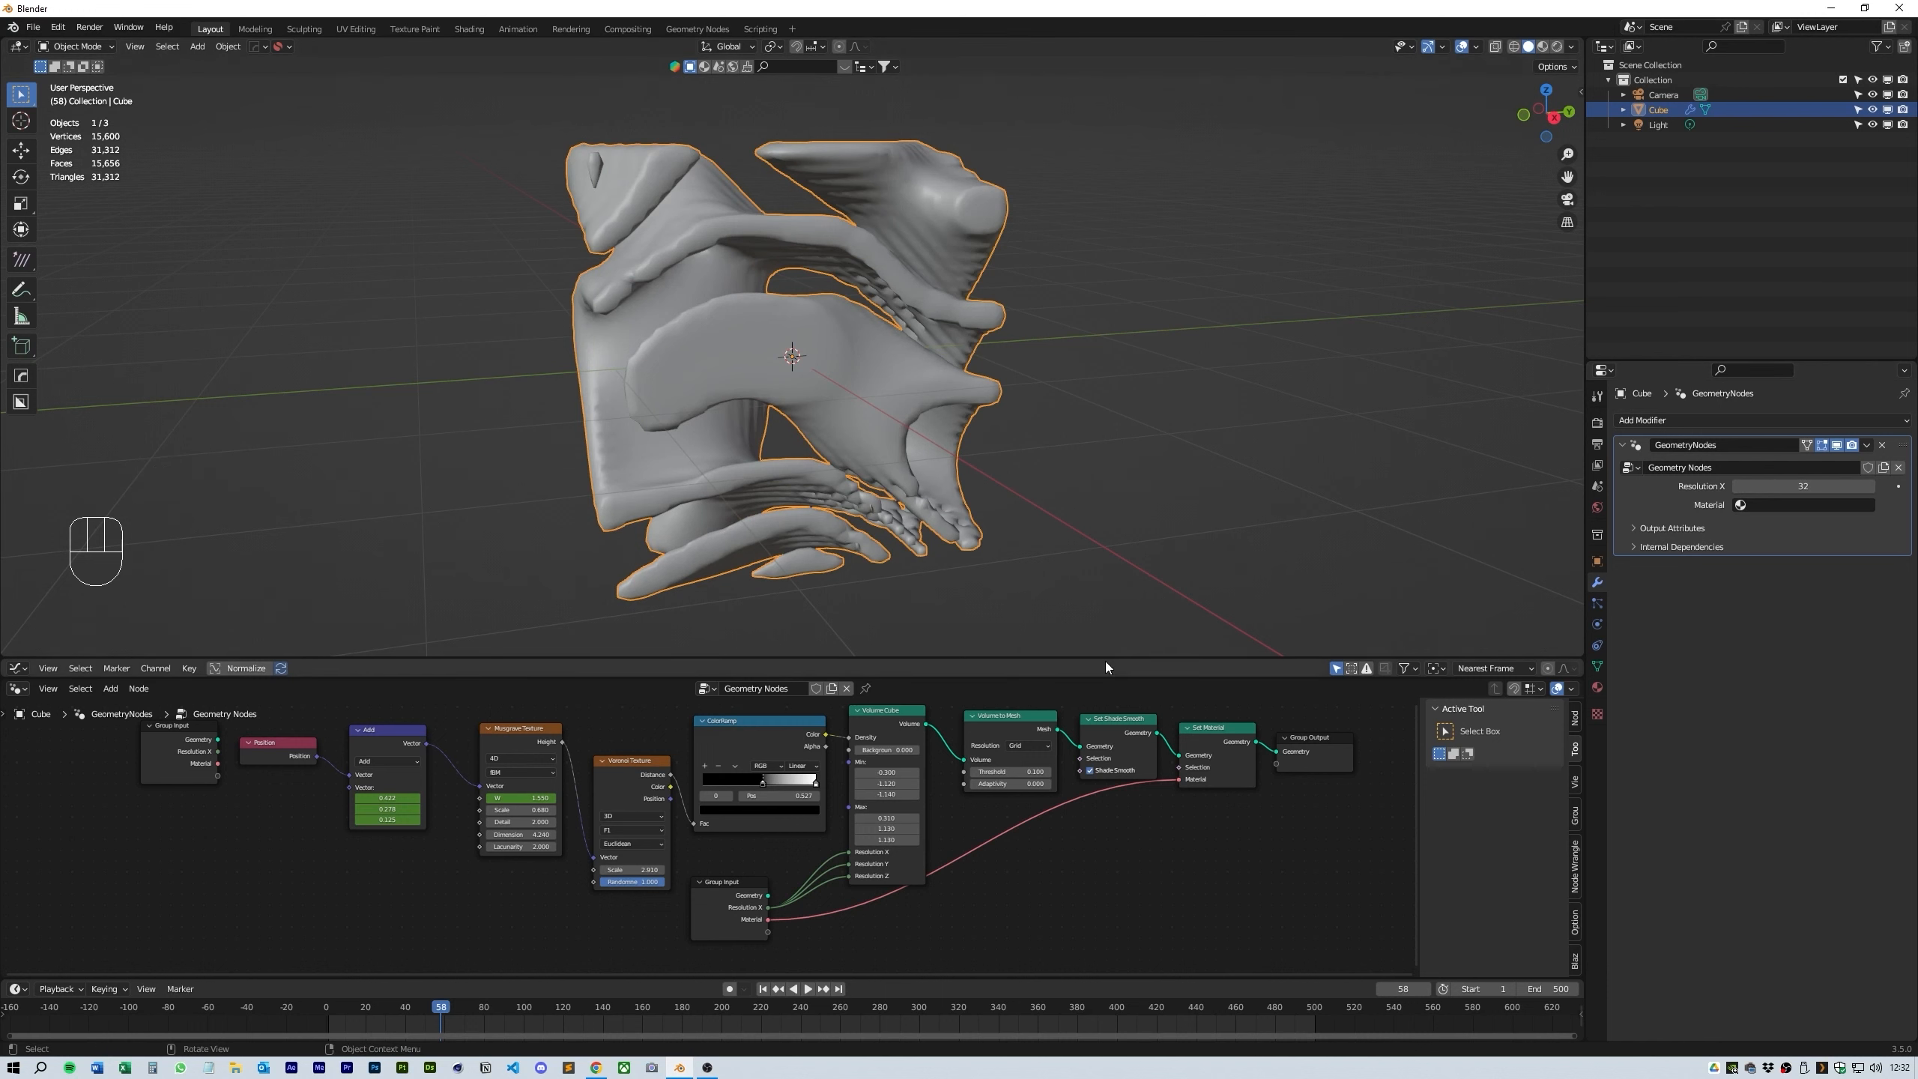
- Enlarge the node editor, reselect the cube, and add a new material to it
{"action": "left_click_drag", "start_coordinate": [1107, 665], "coordinate": [1110, 627]}
{"action": "left_click", "coordinate": [1711, 206]}
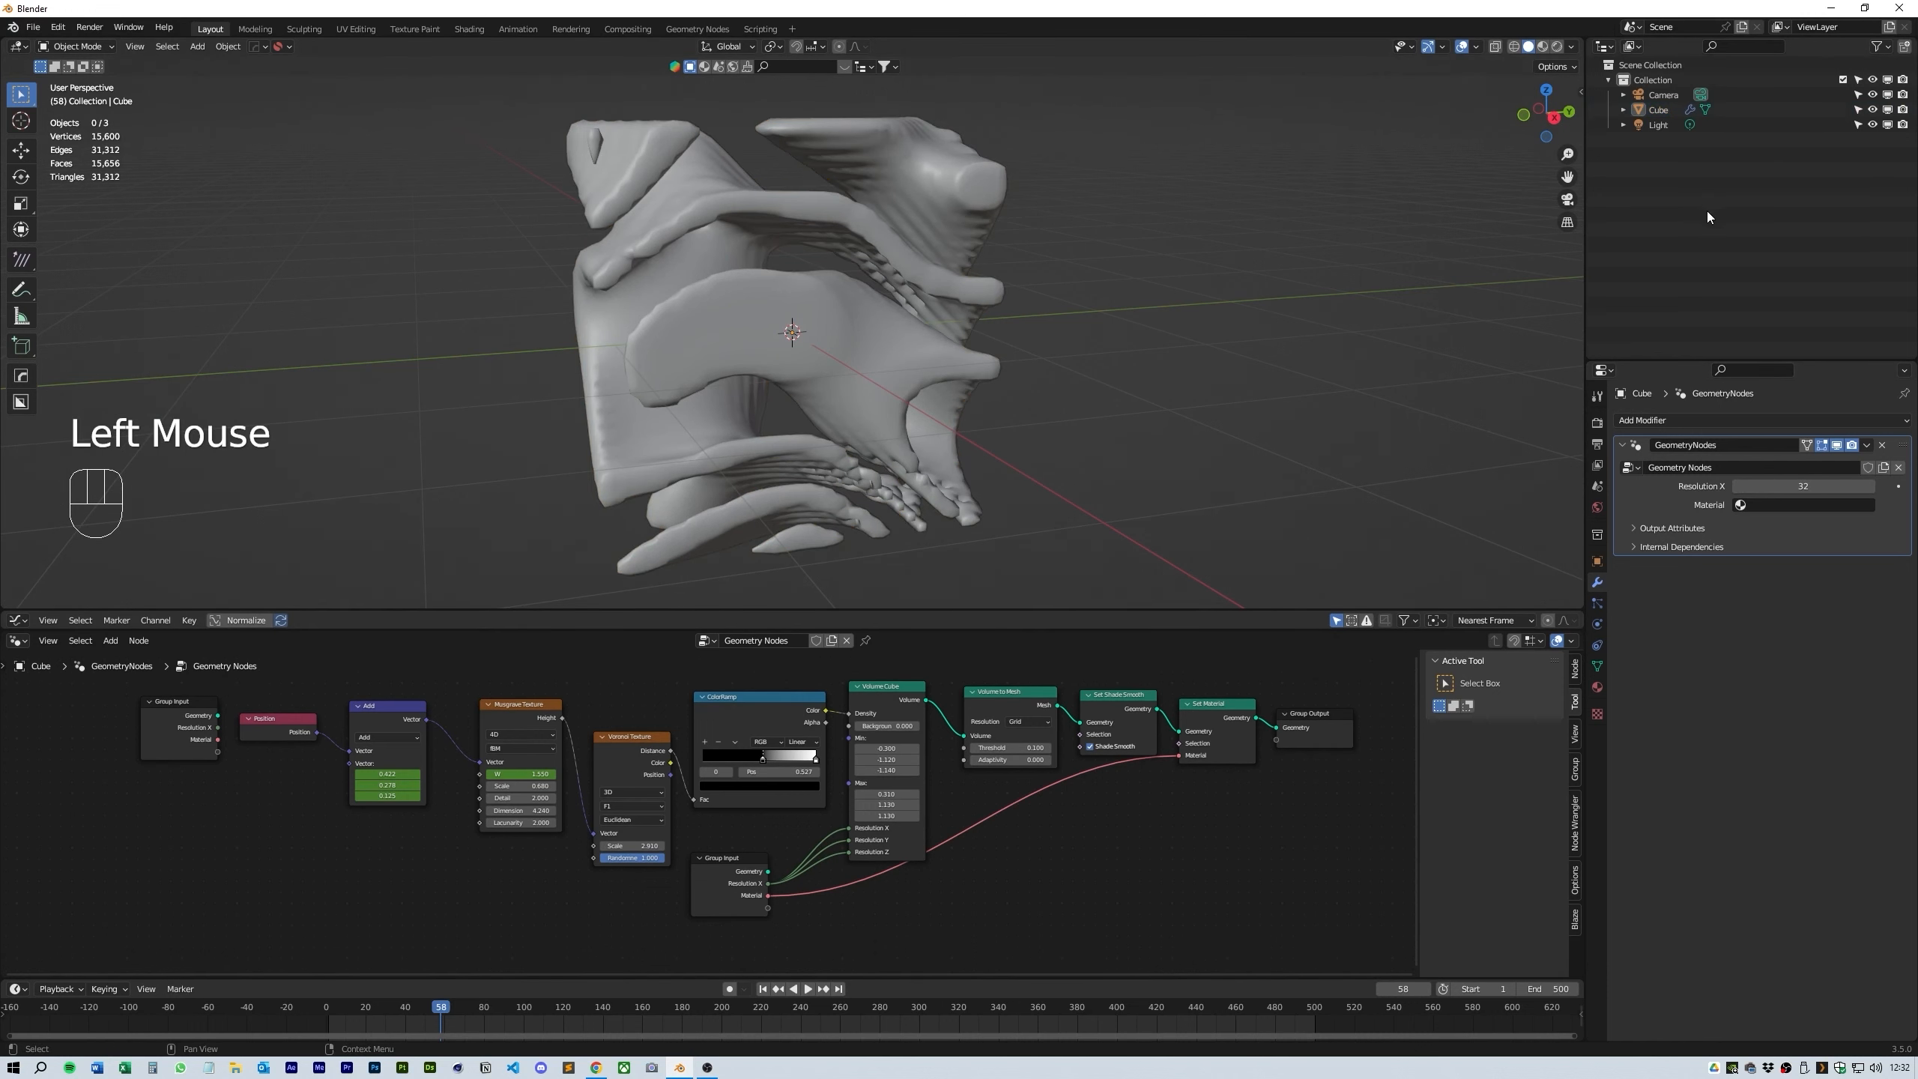
{"action": "left_click", "coordinate": [1661, 111]}
{"action": "left_click", "coordinate": [1597, 688]}
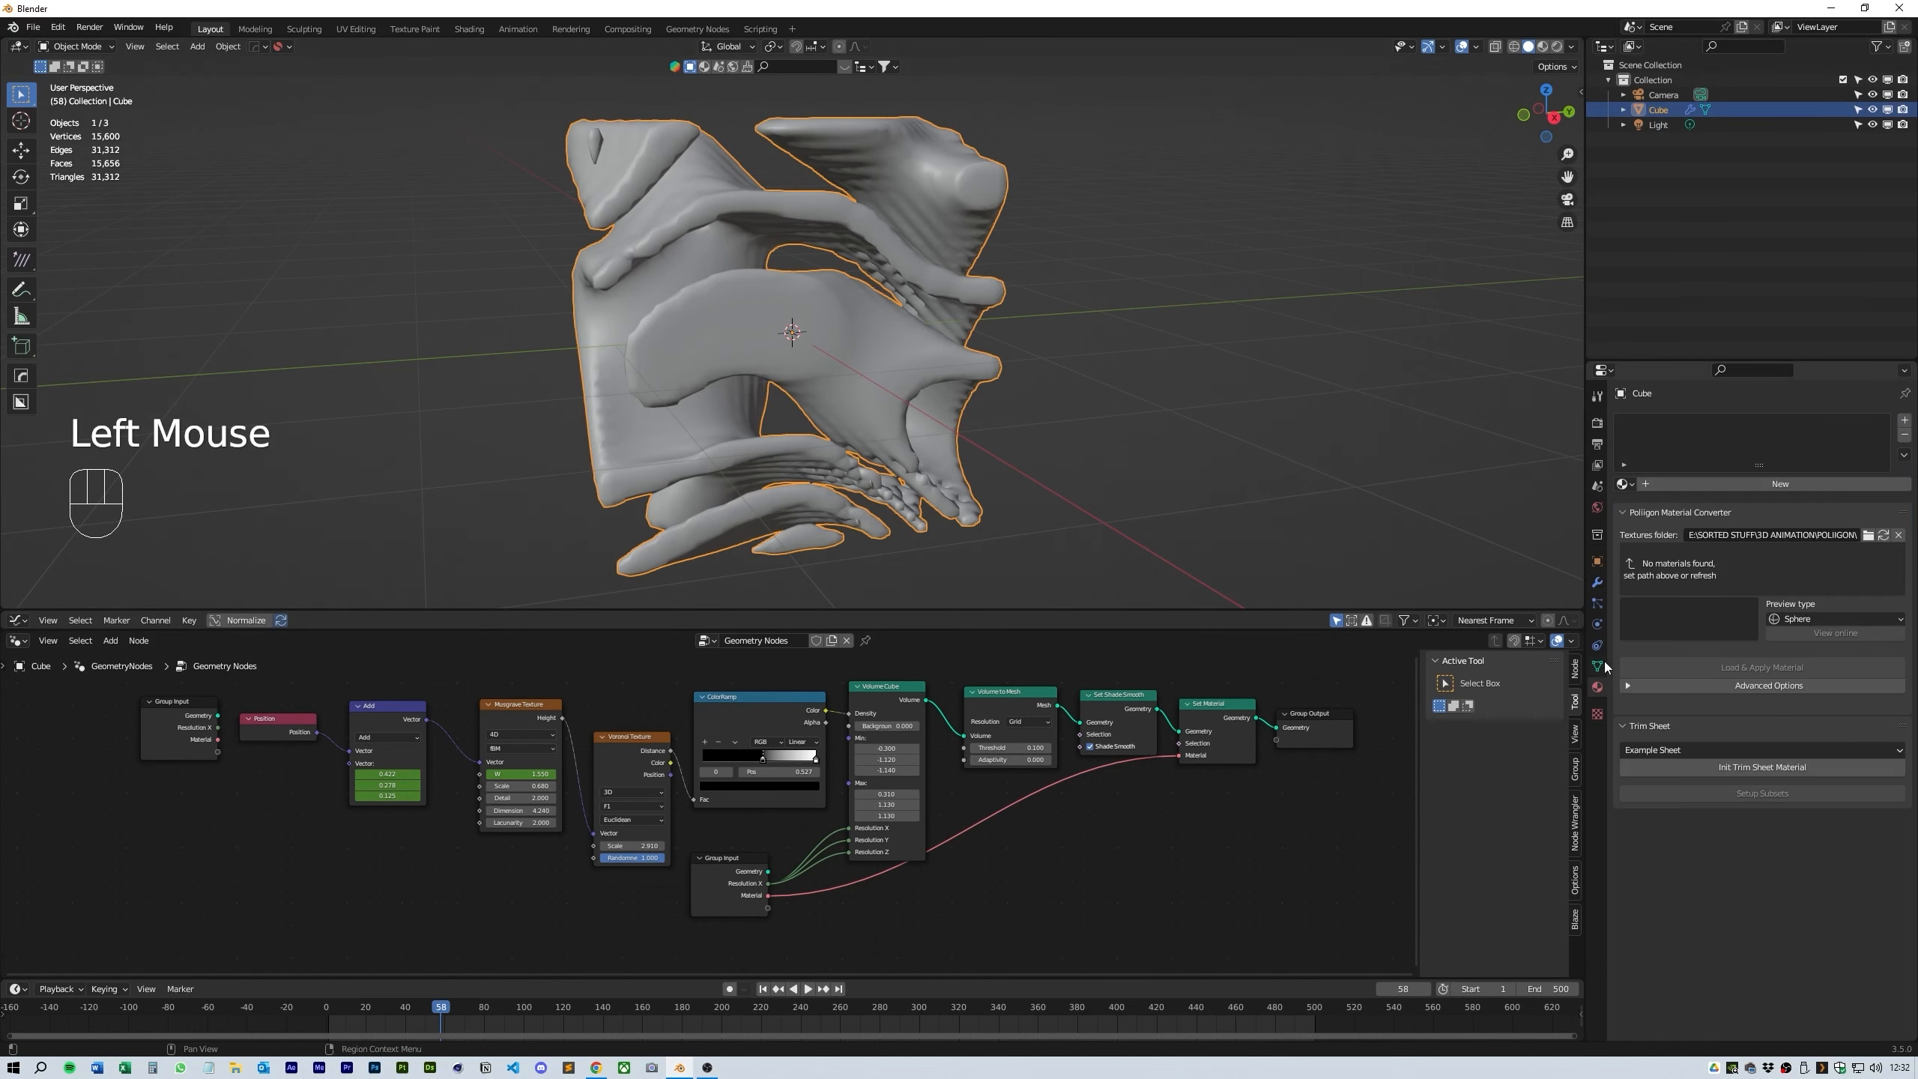
{"action": "left_click", "coordinate": [1761, 484]}
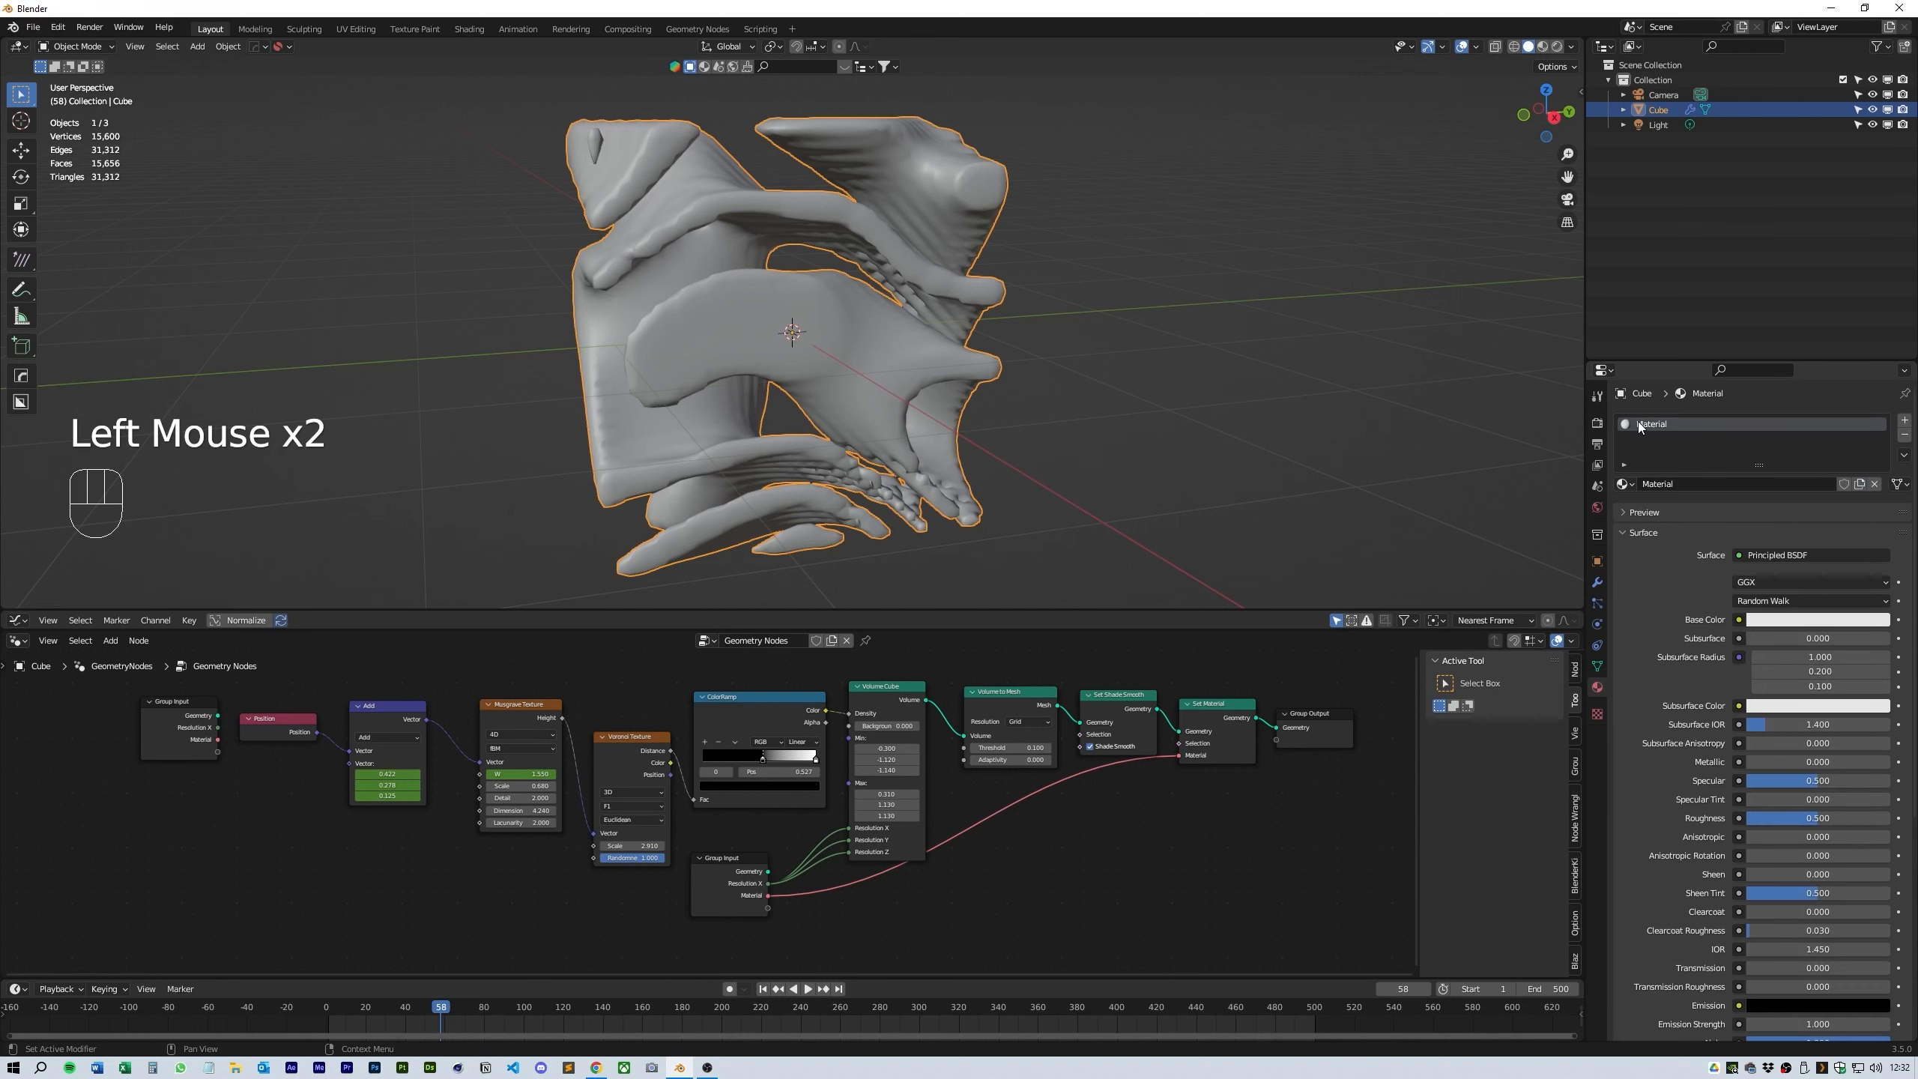
- Switch the node editor to the Shader Editor and delete the material's Principled BSDF node
{"action": "left_click", "coordinate": [16, 642]}
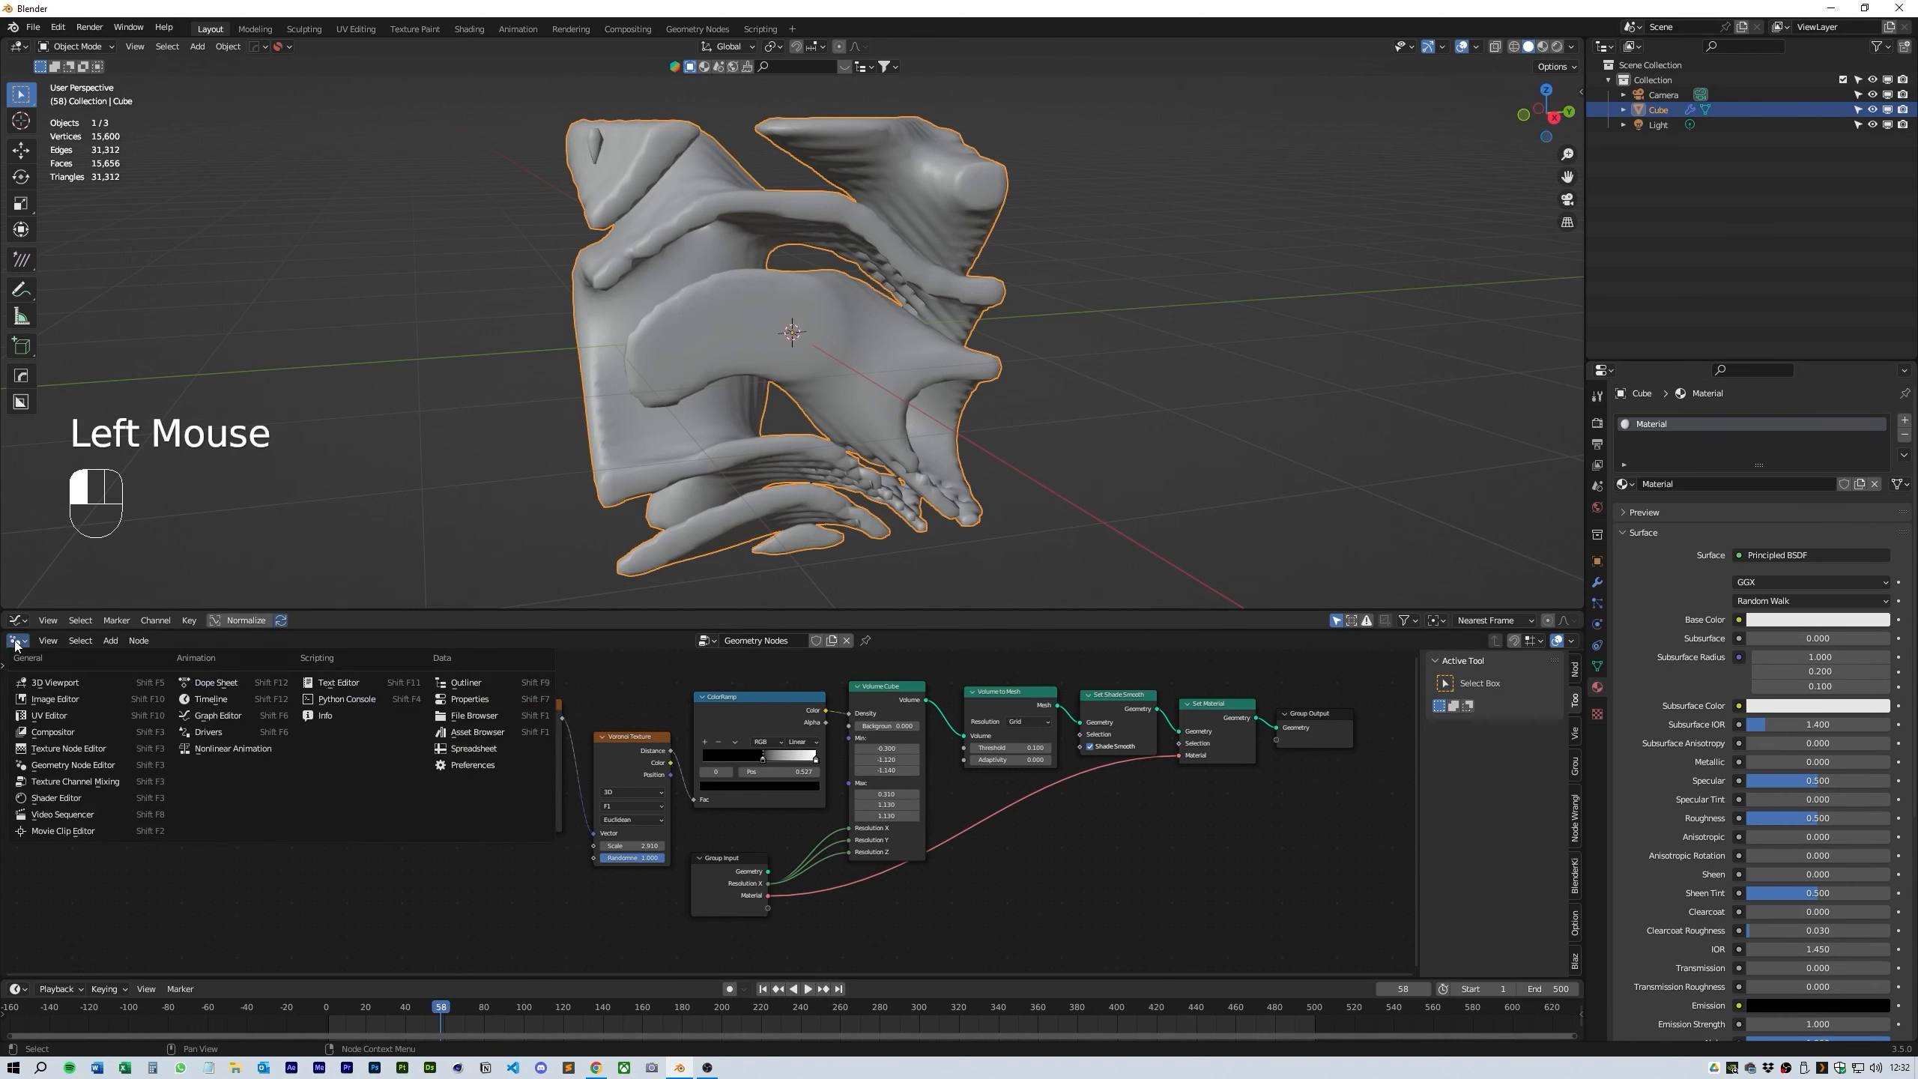
{"action": "left_click", "coordinate": [75, 797]}
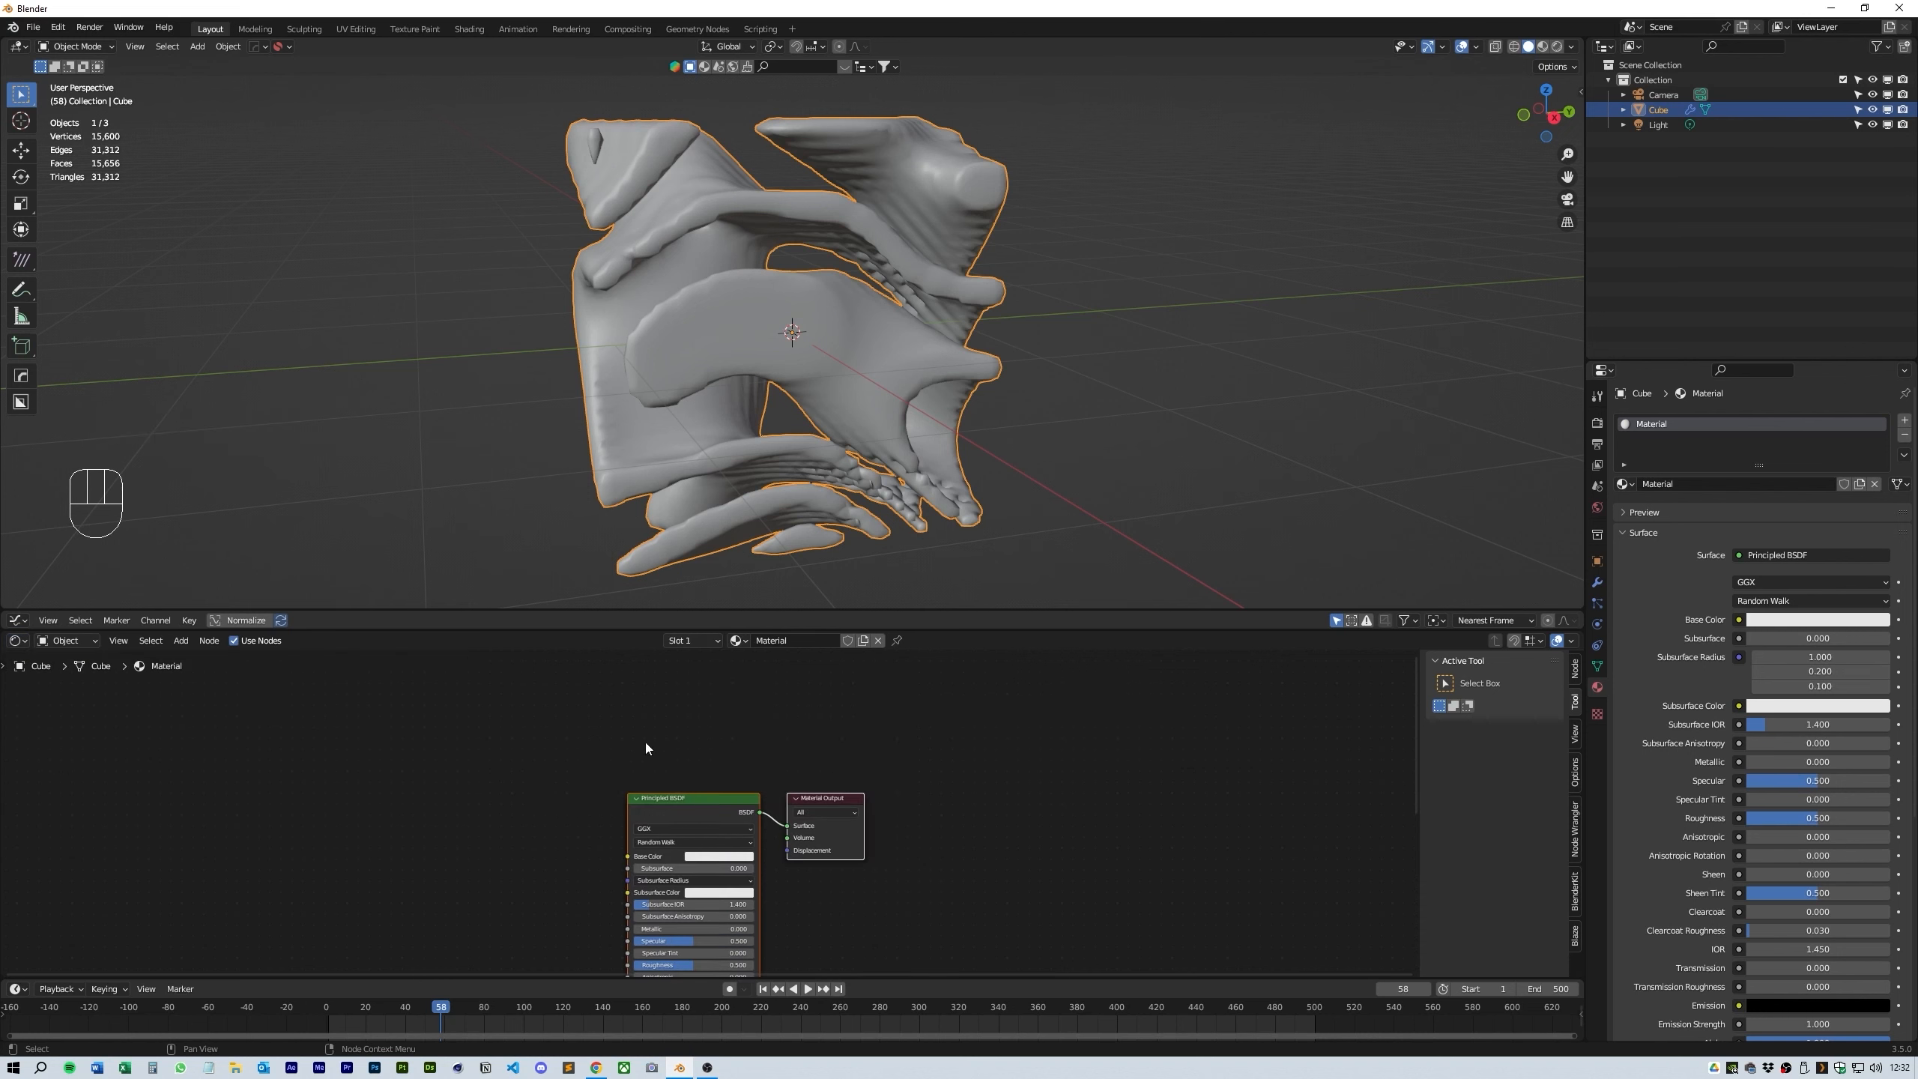
{"action": "middle_click_drag", "start_coordinate": [960, 751], "coordinate": [1113, 777]}
{"action": "left_click", "coordinate": [888, 700]}
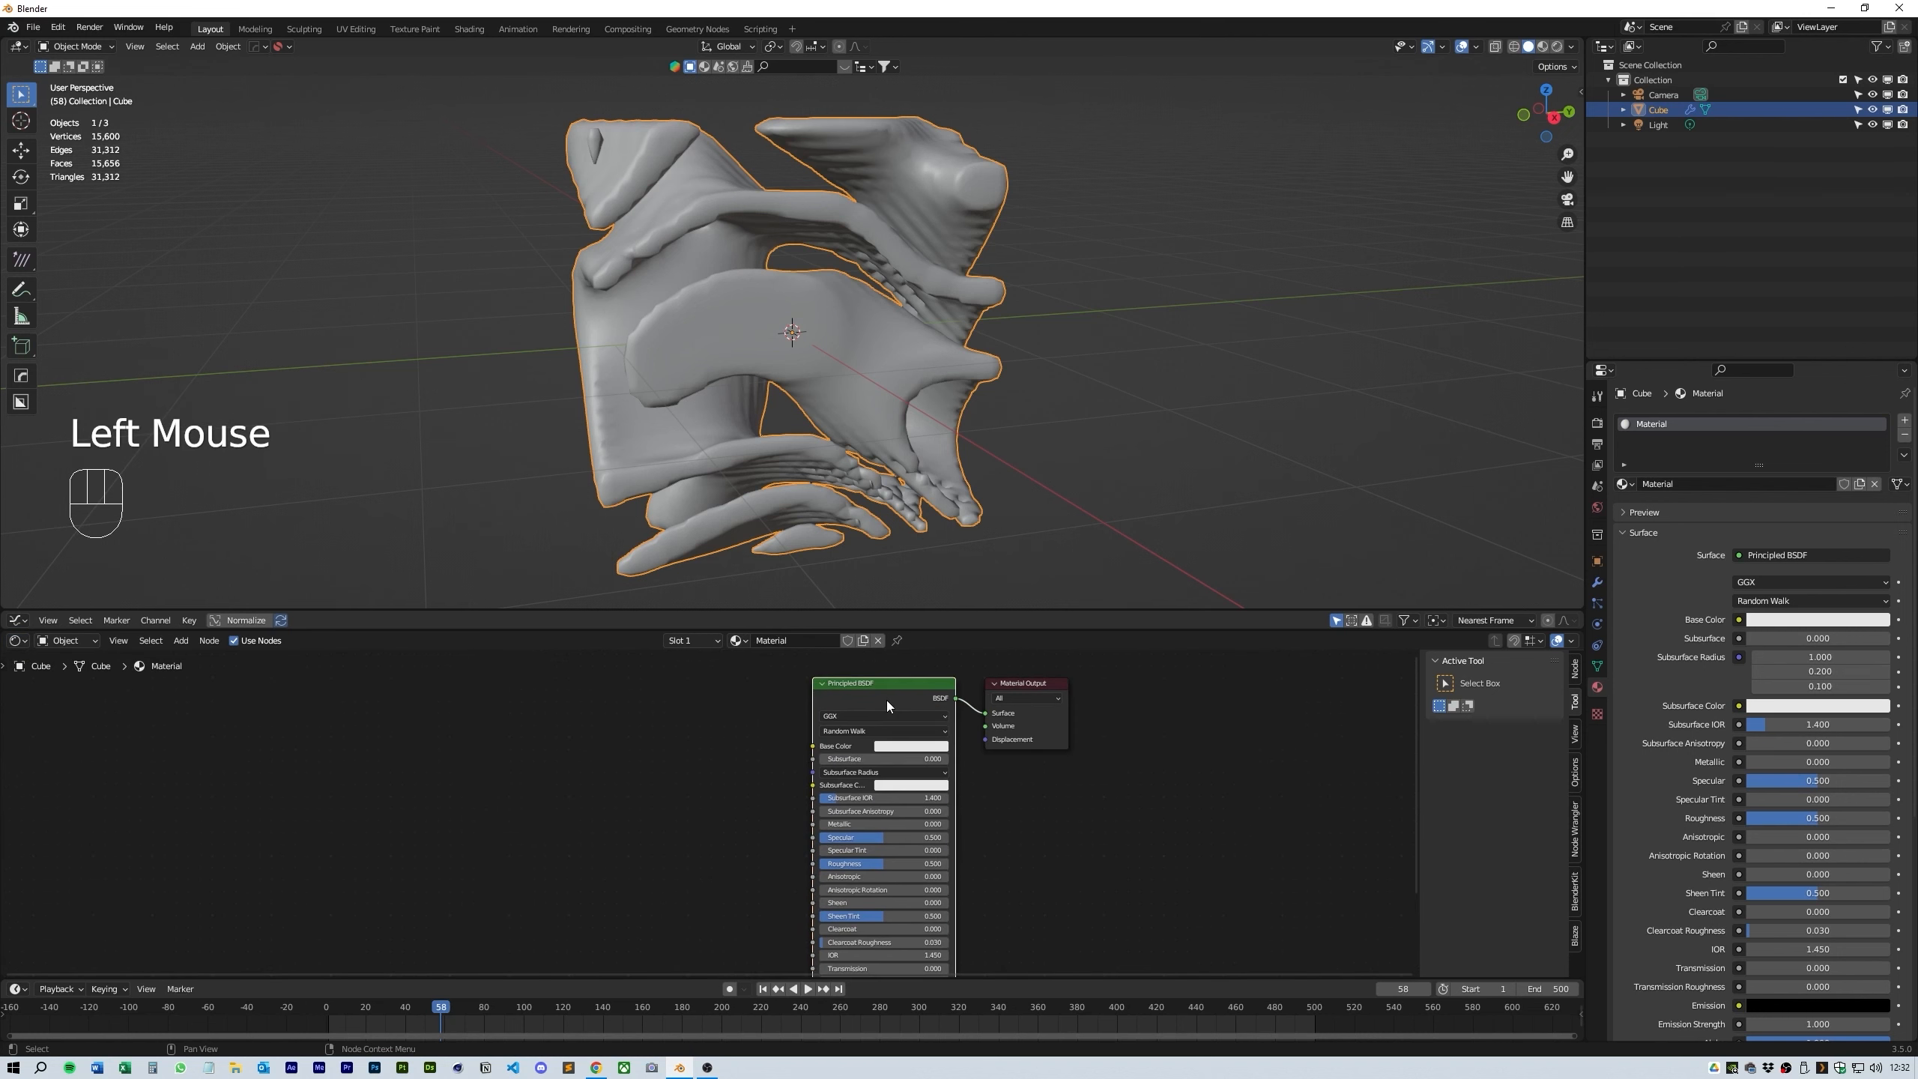
{"action": "key", "text": "Delete"}
{"action": "left_click_drag", "start_coordinate": [1023, 683], "coordinate": [1043, 696]}
- Add a Refraction BSDF node and duplicate it twice, stacking the three nodes vertically
{"action": "key", "text": "shift+a"}
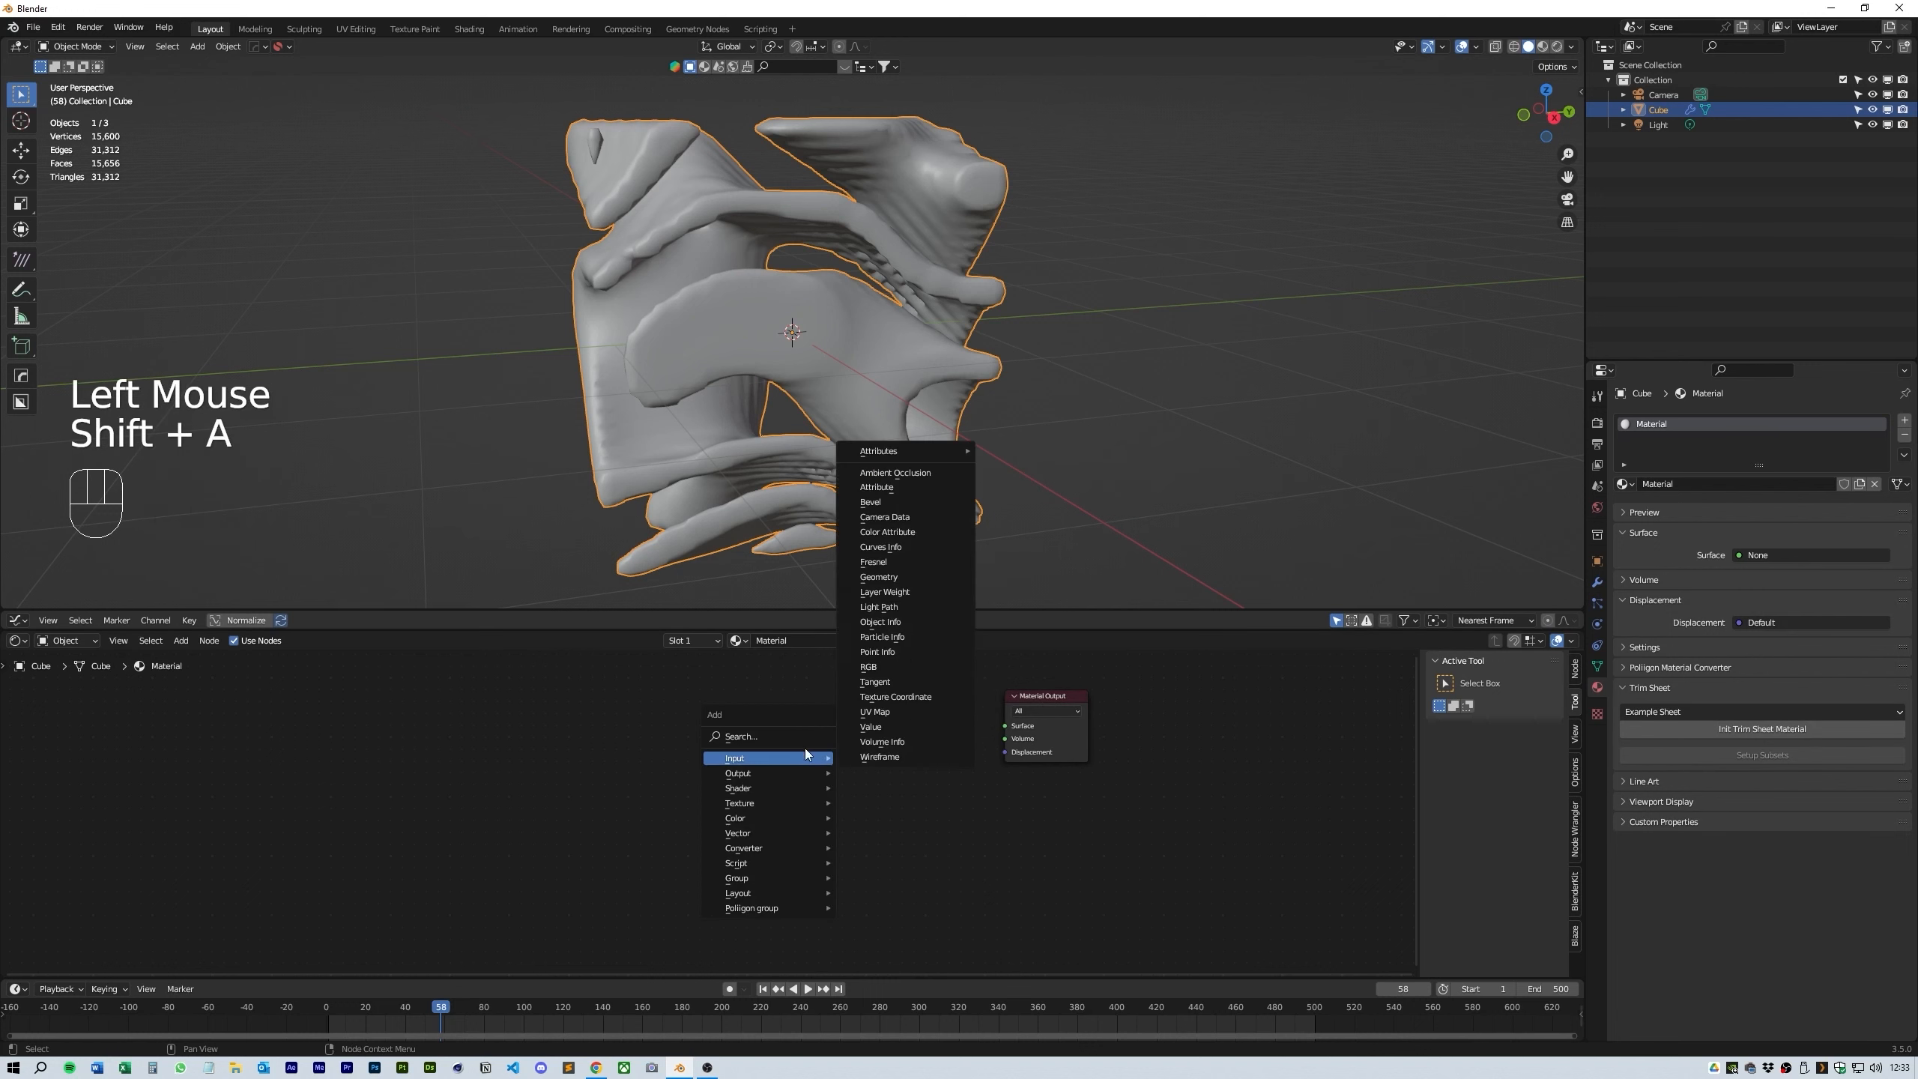
{"action": "mouse_move", "coordinate": [798, 735]}
{"action": "type", "text": "ref"}
{"action": "left_click", "coordinate": [852, 765]}
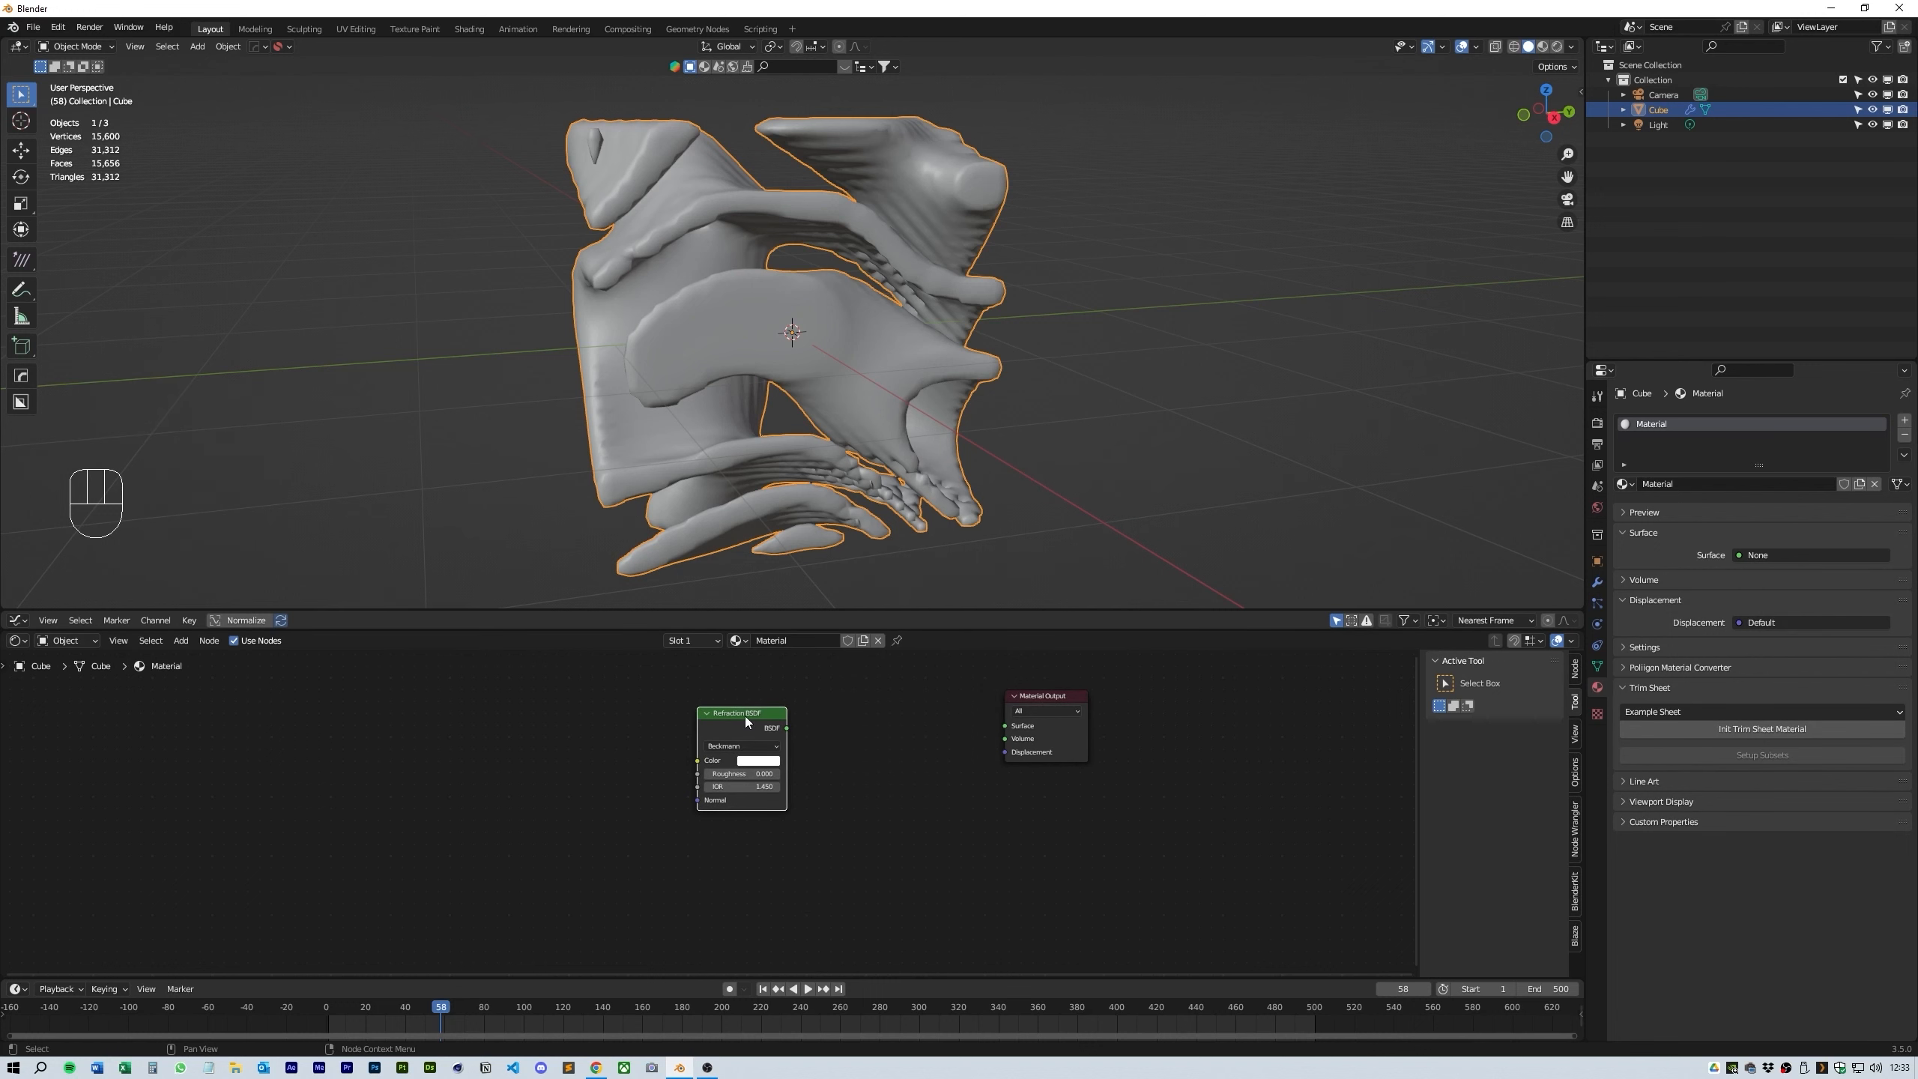
{"action": "left_click", "coordinate": [805, 718]}
{"action": "key", "text": "shift+d"}
{"action": "left_click", "coordinate": [805, 827]}
{"action": "key", "text": "shift+d"}
{"action": "left_click", "coordinate": [806, 929]}
{"action": "middle_click_drag", "start_coordinate": [873, 851], "coordinate": [874, 789]}
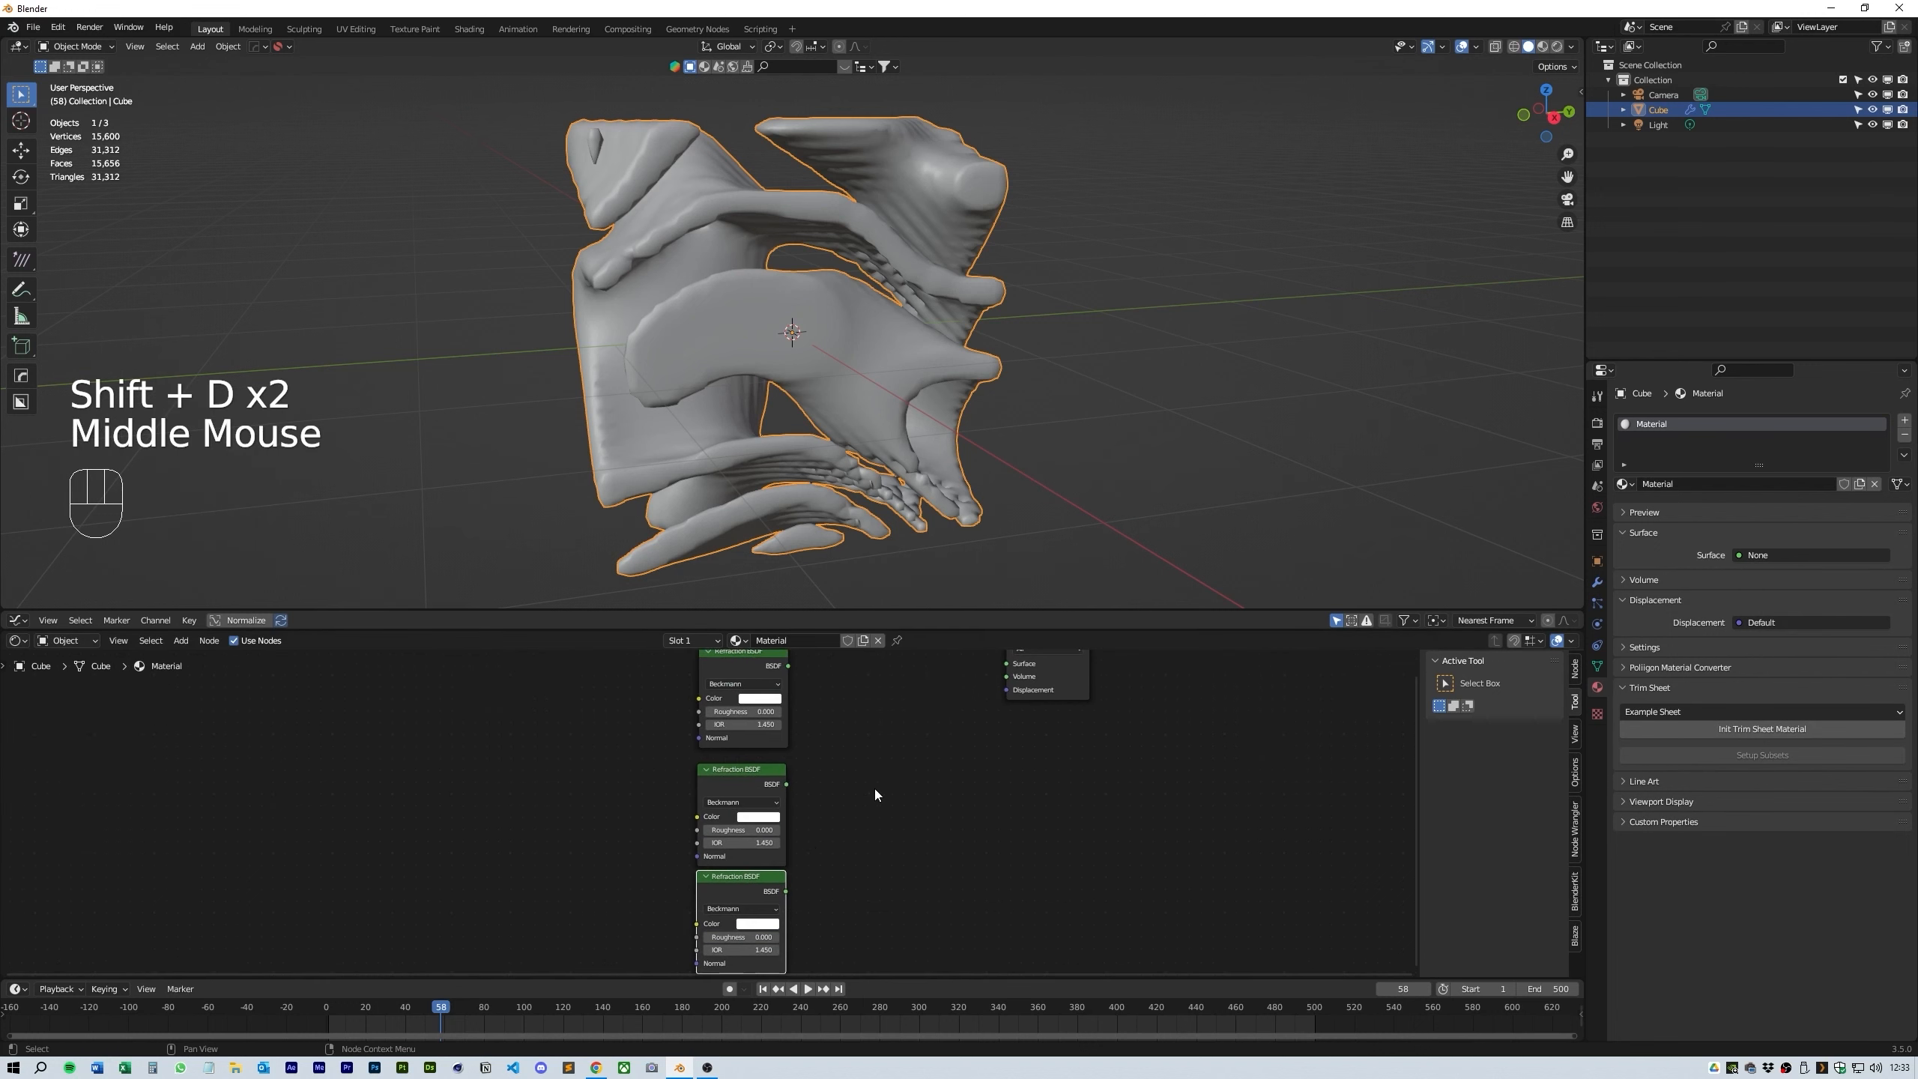
{"action": "scroll", "coordinate": [874, 790], "scroll_direction": "up", "scroll_amount": 1}
{"action": "scroll", "coordinate": [874, 789], "scroll_direction": "down", "scroll_amount": 1}
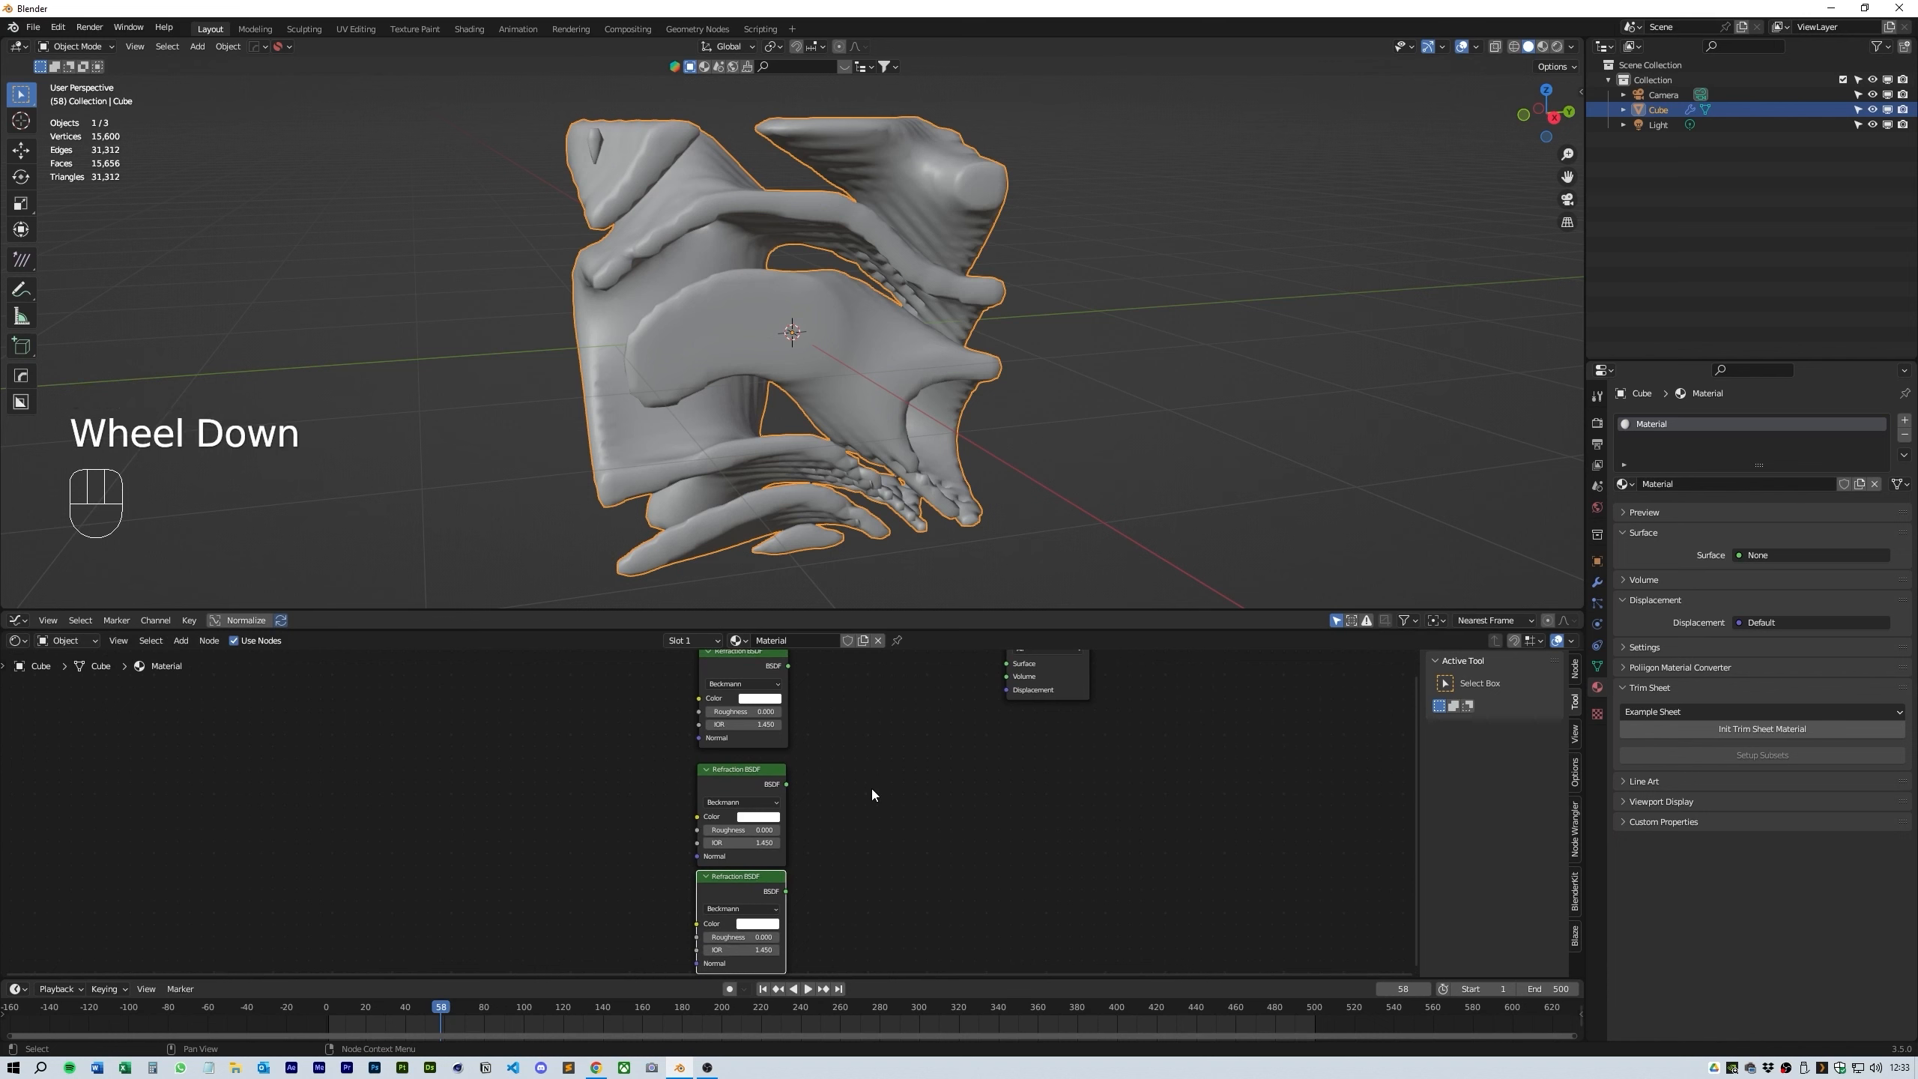
- Add an Add Shader node and connect the middle and lower Refraction BSDF nodes to its two inputs
{"action": "scroll", "coordinate": [873, 789], "scroll_direction": "down", "scroll_amount": 1}
{"action": "left_click", "coordinate": [872, 789]}
{"action": "key", "text": "shift+a"}
{"action": "type", "text": "add"}
{"action": "left_click", "coordinate": [915, 812]}
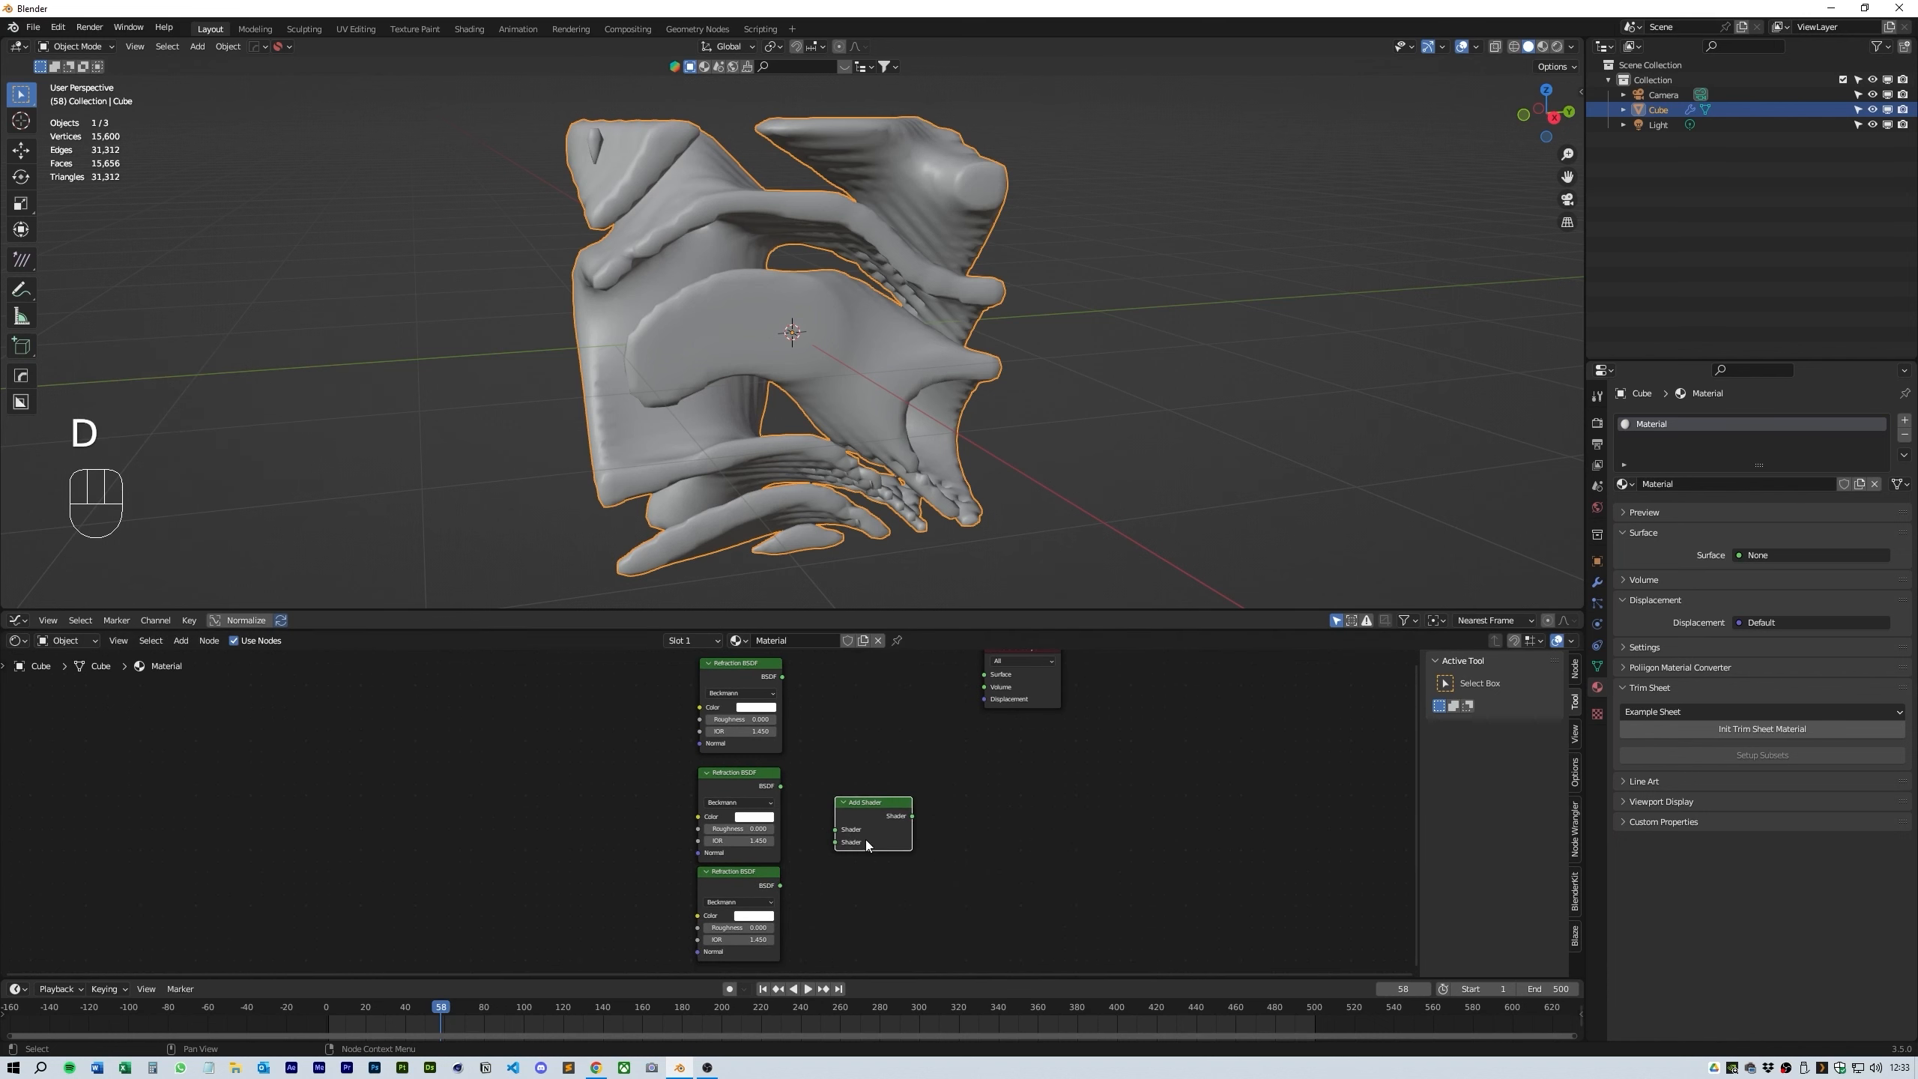
{"action": "left_click_drag", "start_coordinate": [781, 786], "coordinate": [828, 852]}
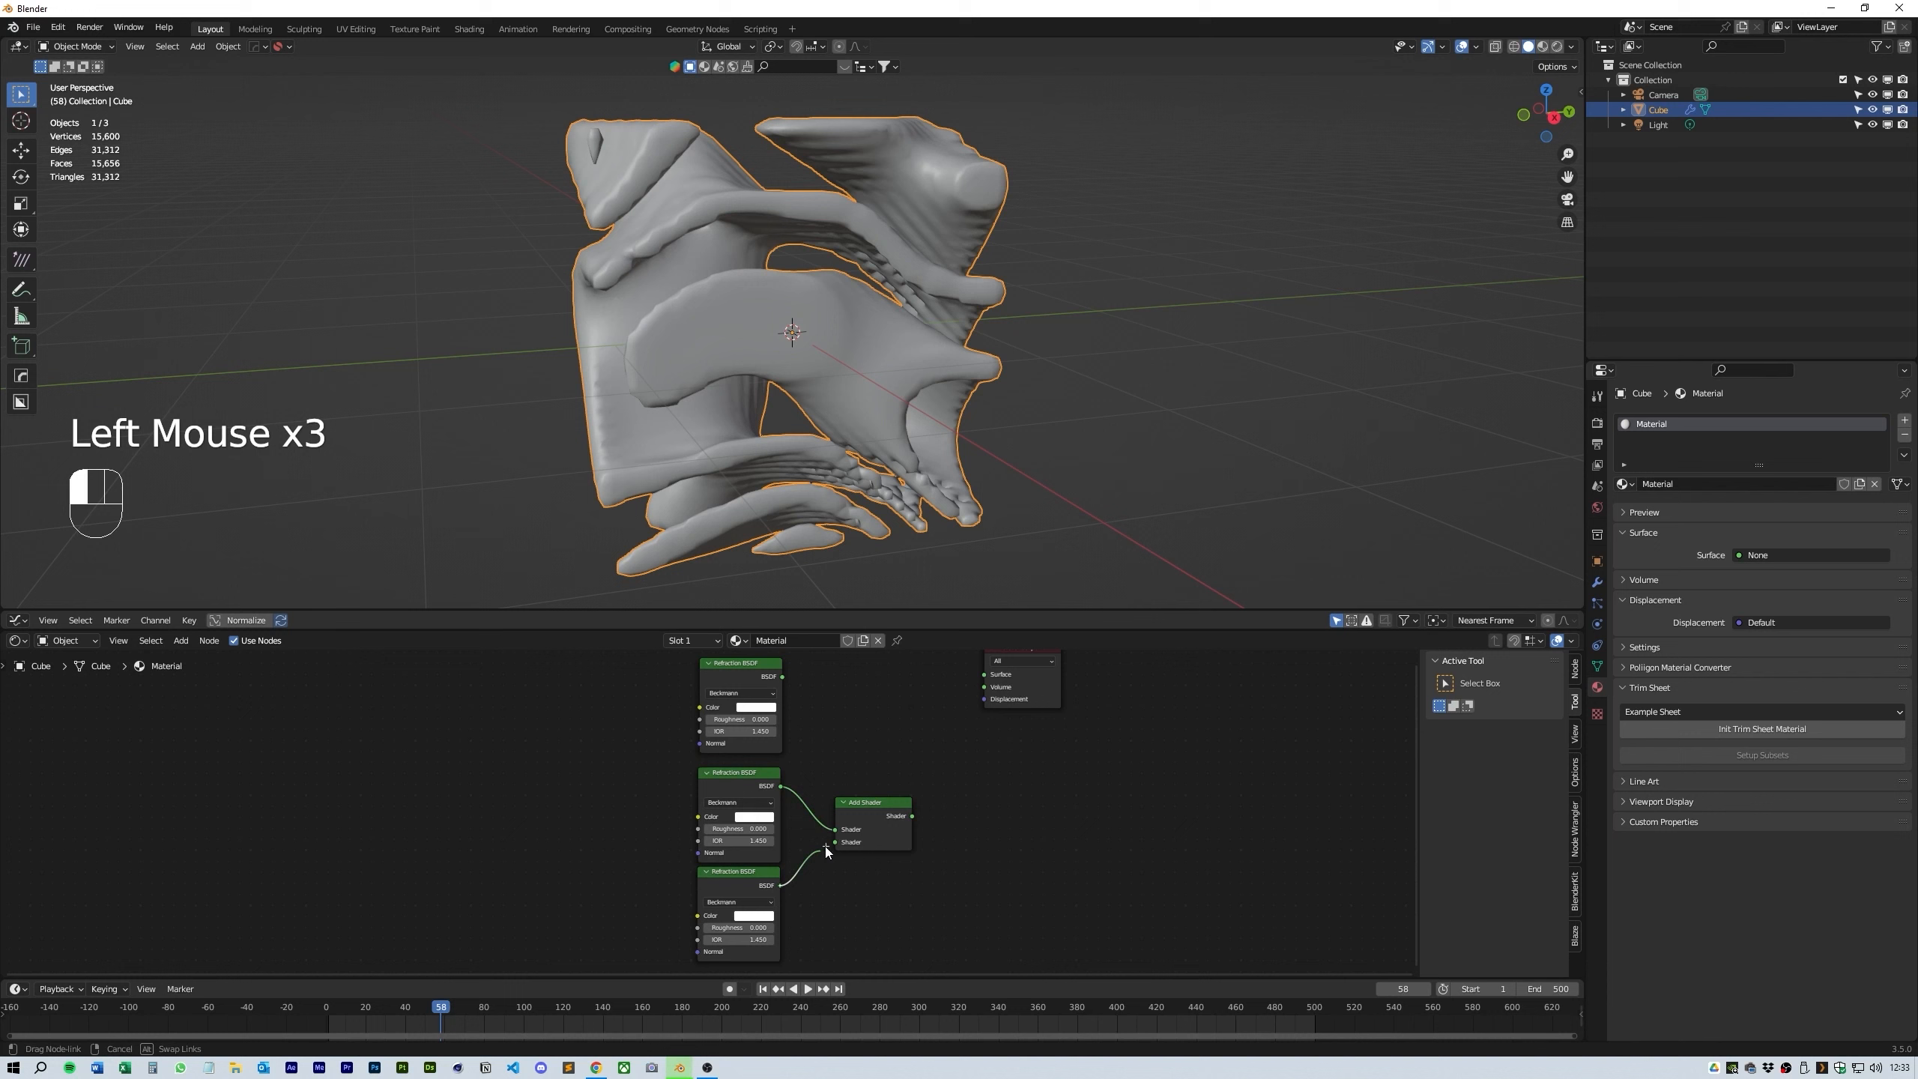
- Duplicate the Add Shader and use the copy to combine the upper Refraction BSDF with the first Add Shader's output
{"action": "left_click", "coordinate": [878, 819]}
{"action": "key", "text": "shift+d"}
{"action": "left_click", "coordinate": [922, 737]}
{"action": "left_click_drag", "start_coordinate": [783, 677], "coordinate": [880, 746]}
{"action": "left_click_drag", "start_coordinate": [913, 817], "coordinate": [882, 798]}
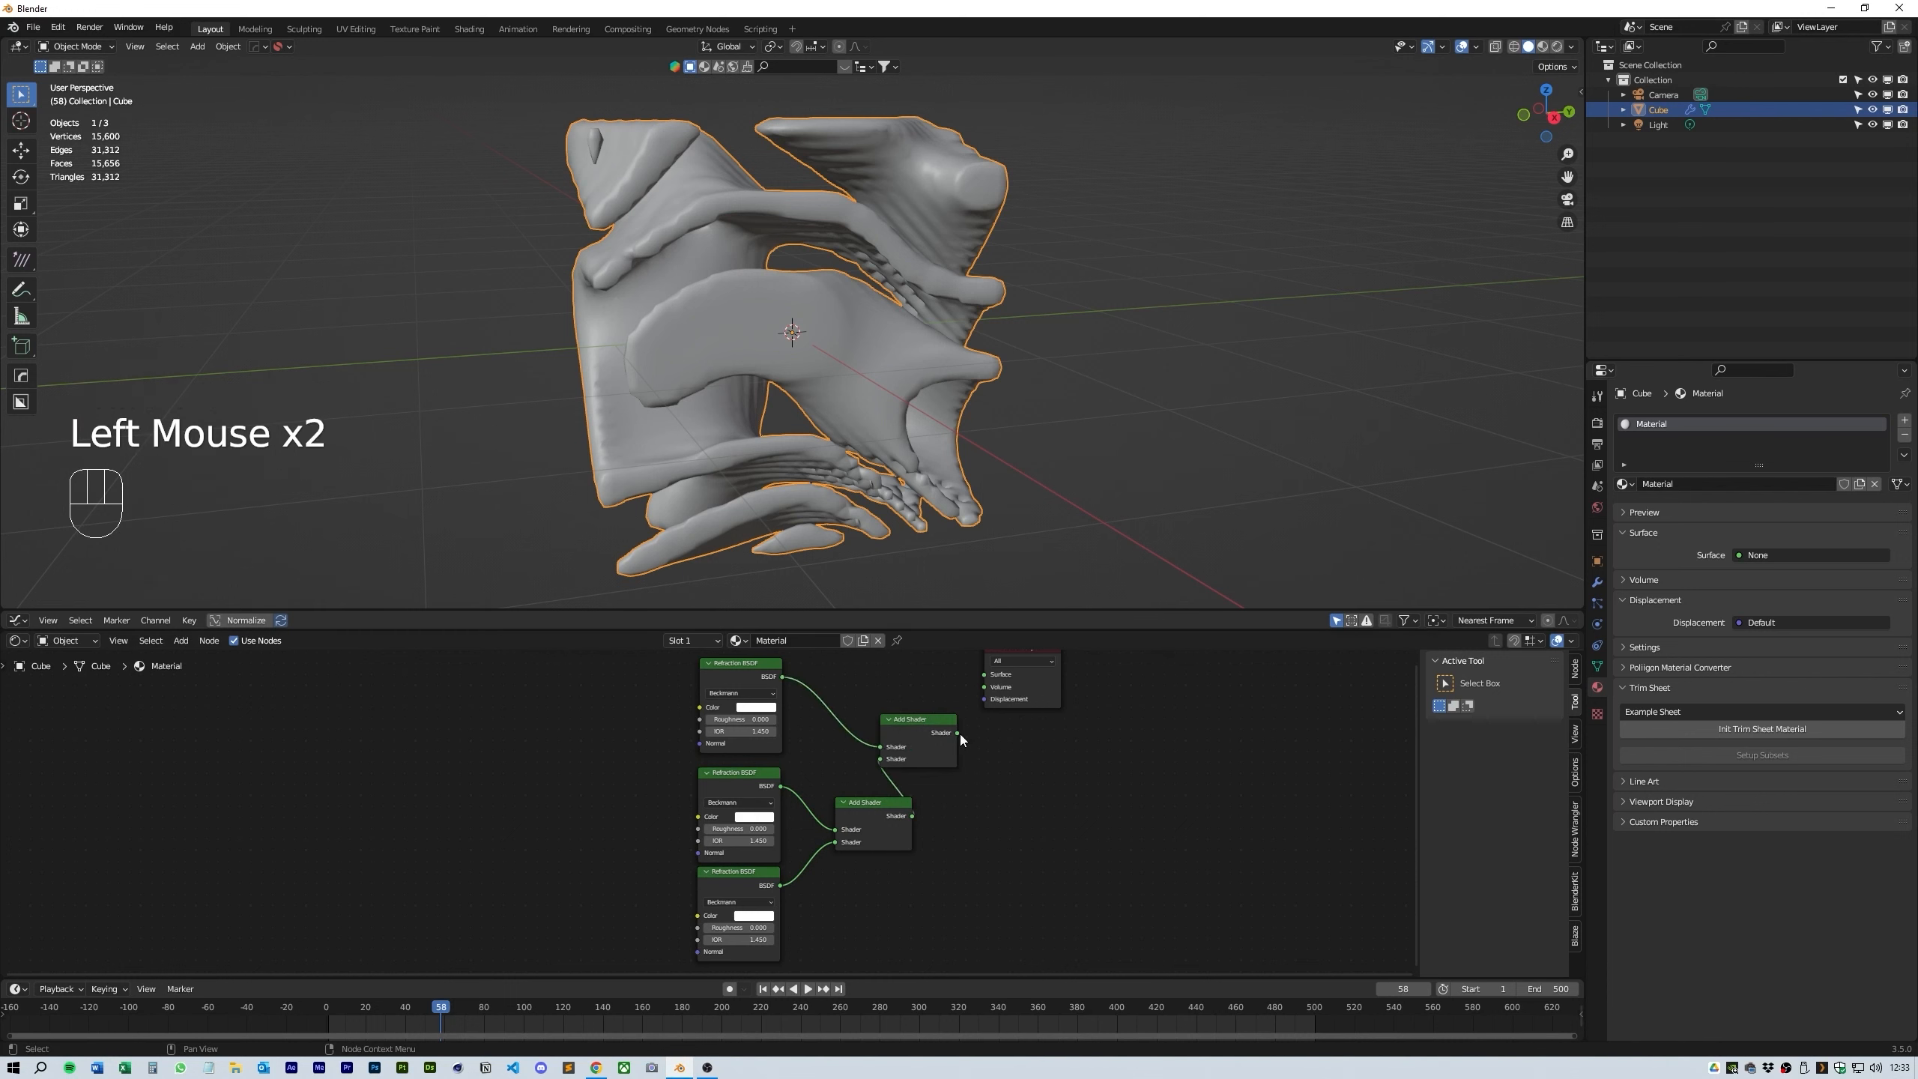
{"action": "left_click_drag", "start_coordinate": [933, 730], "coordinate": [1007, 737]}
{"action": "middle_click_drag", "start_coordinate": [852, 748], "coordinate": [861, 746]}
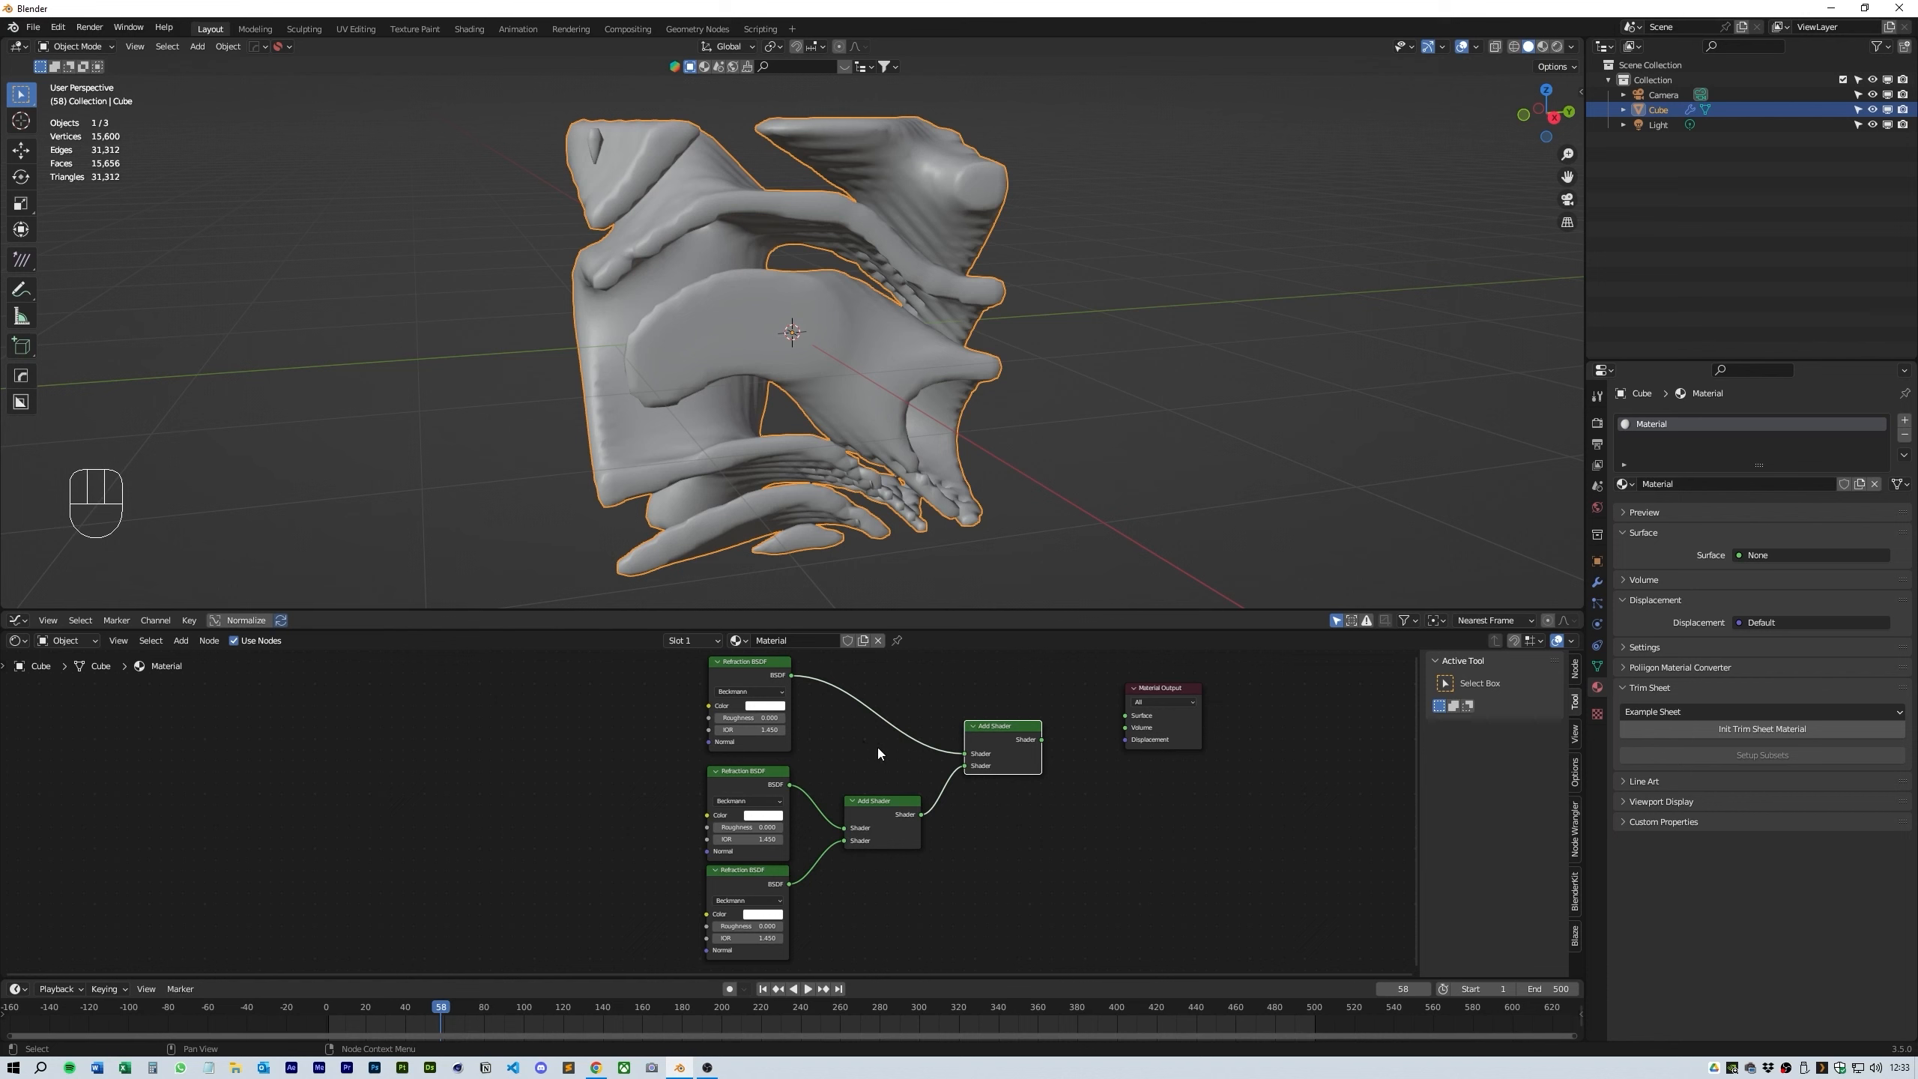
- Group the Refraction and Add Shader nodes, space out the group input and output, and connect the final shader to Group Output
{"action": "left_click_drag", "start_coordinate": [629, 685], "coordinate": [1013, 931]}
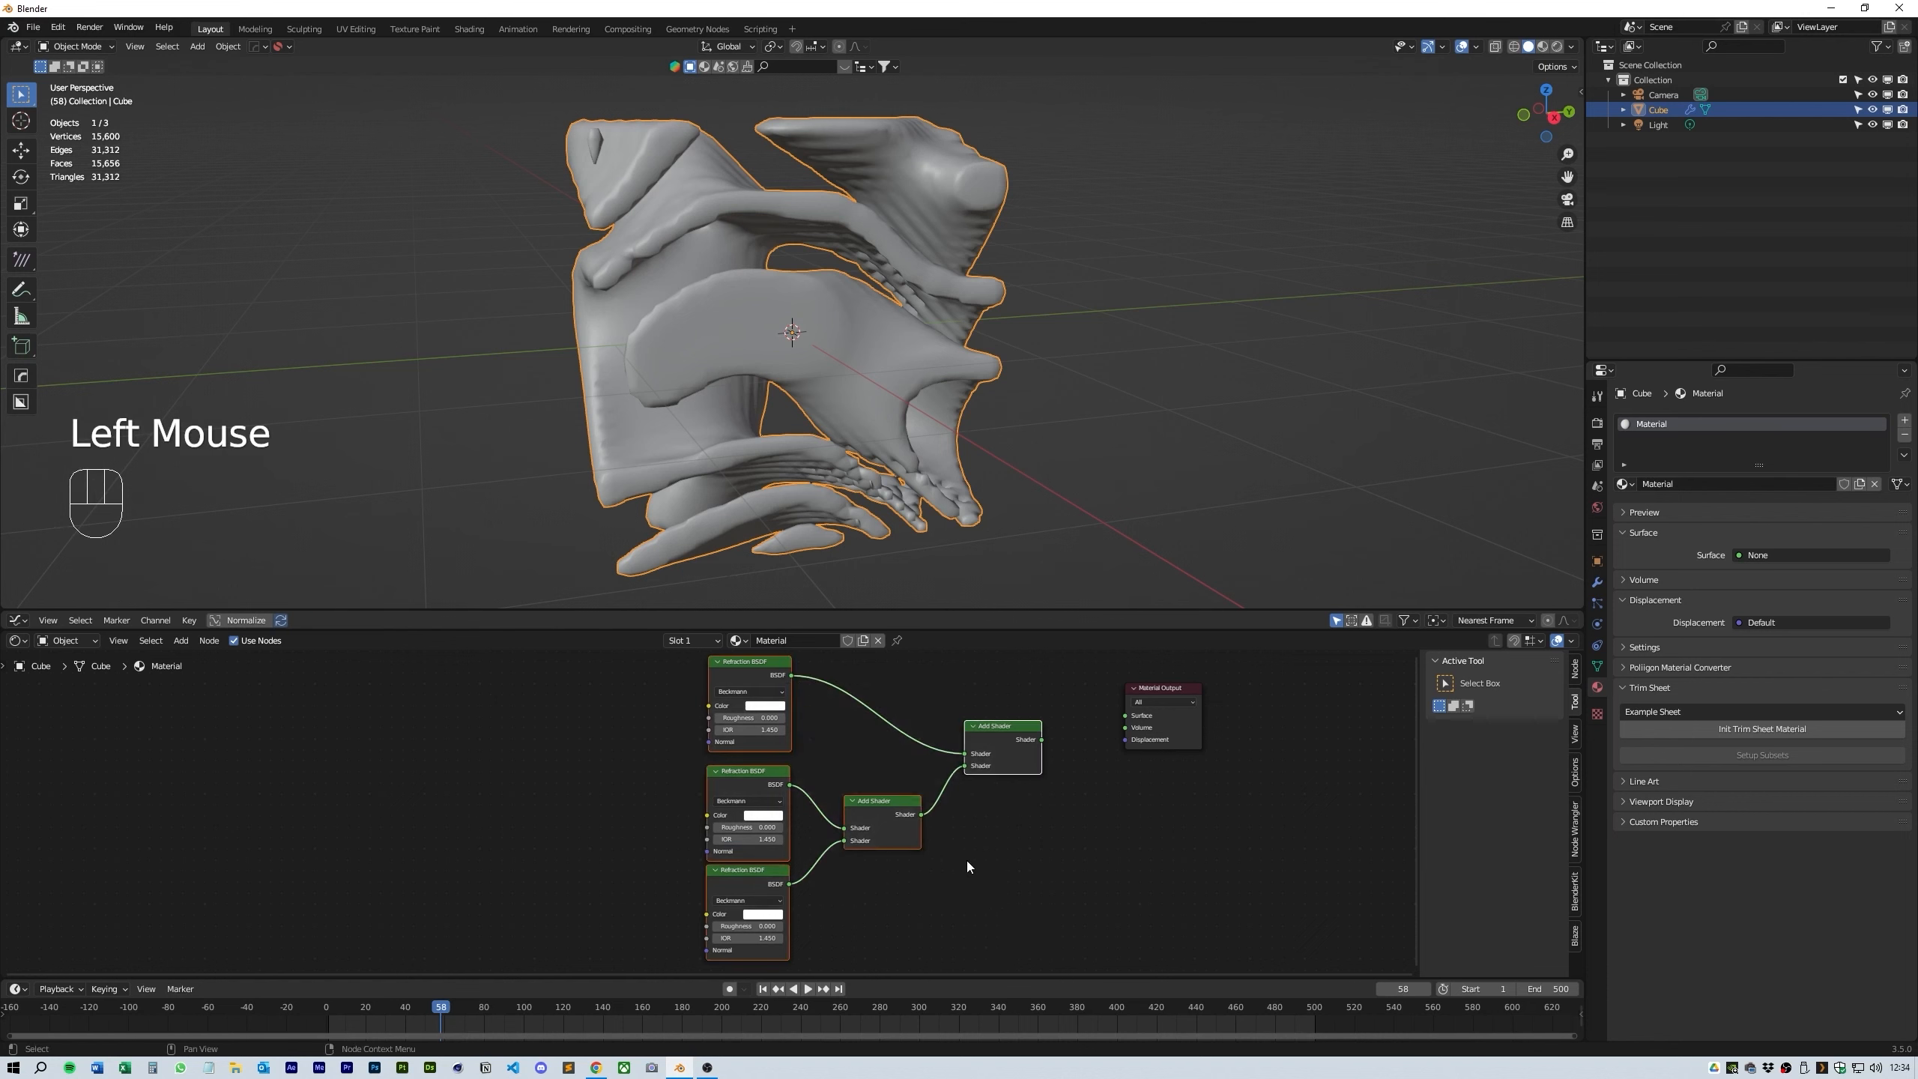
{"action": "key", "text": "ctrl+g"}
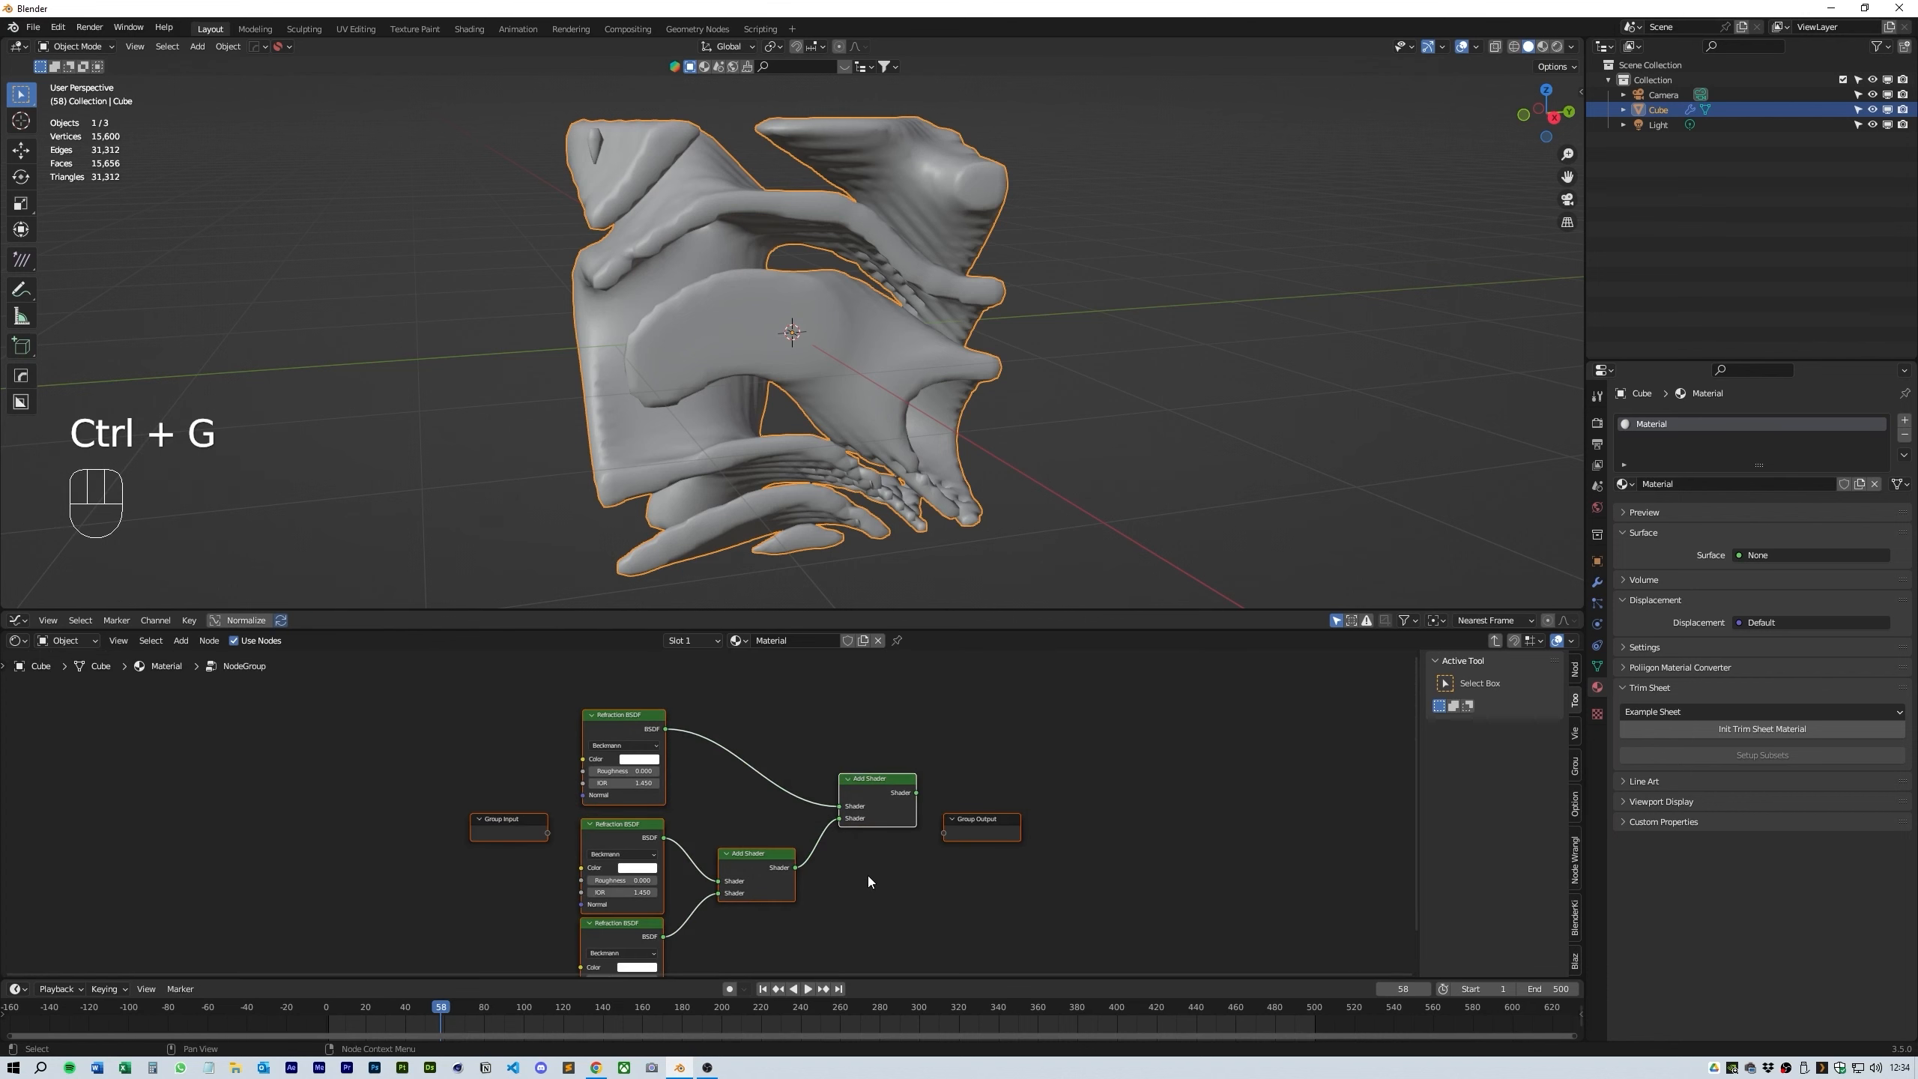
{"action": "middle_click_drag", "start_coordinate": [885, 902], "coordinate": [1006, 835]}
{"action": "left_click_drag", "start_coordinate": [637, 756], "coordinate": [515, 777]}
{"action": "left_click", "coordinate": [641, 794]}
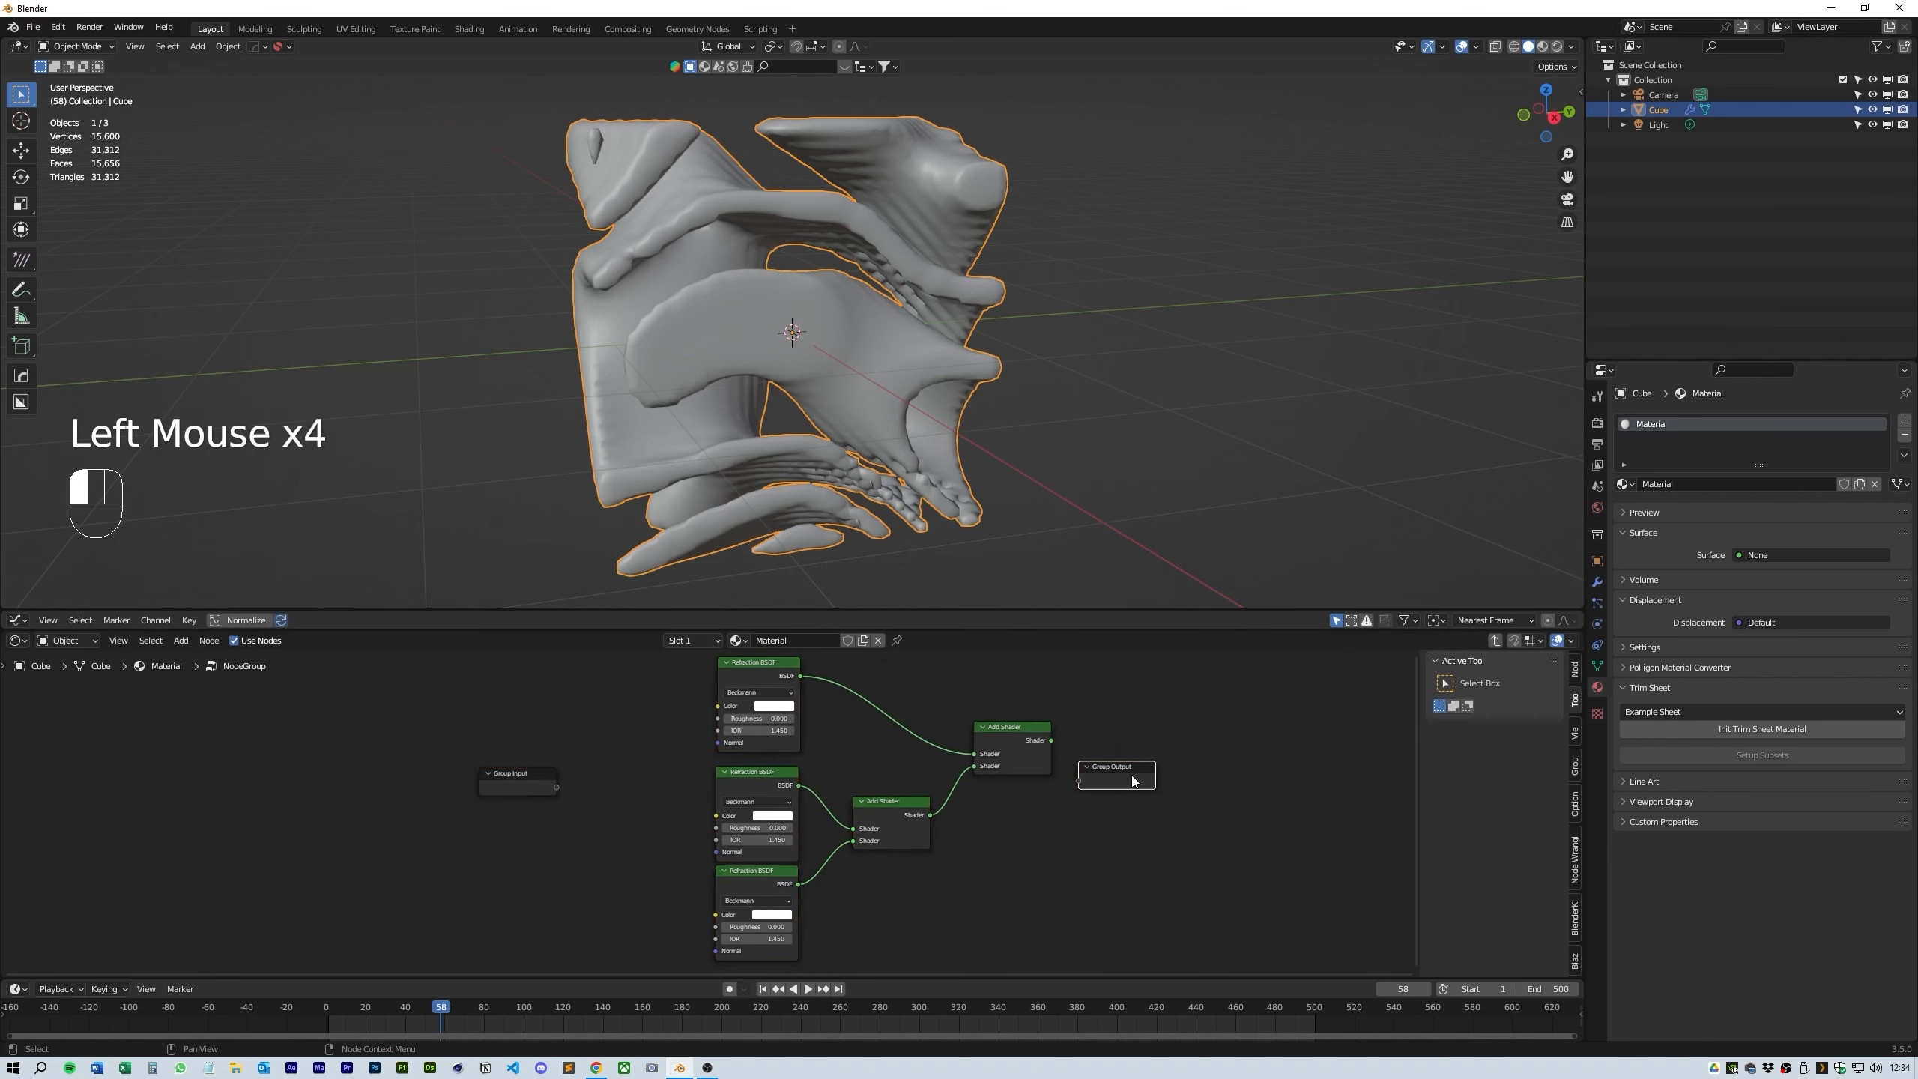
{"action": "left_click_drag", "start_coordinate": [1133, 781], "coordinate": [1234, 745]}
{"action": "left_click_drag", "start_coordinate": [1051, 740], "coordinate": [1179, 746]}
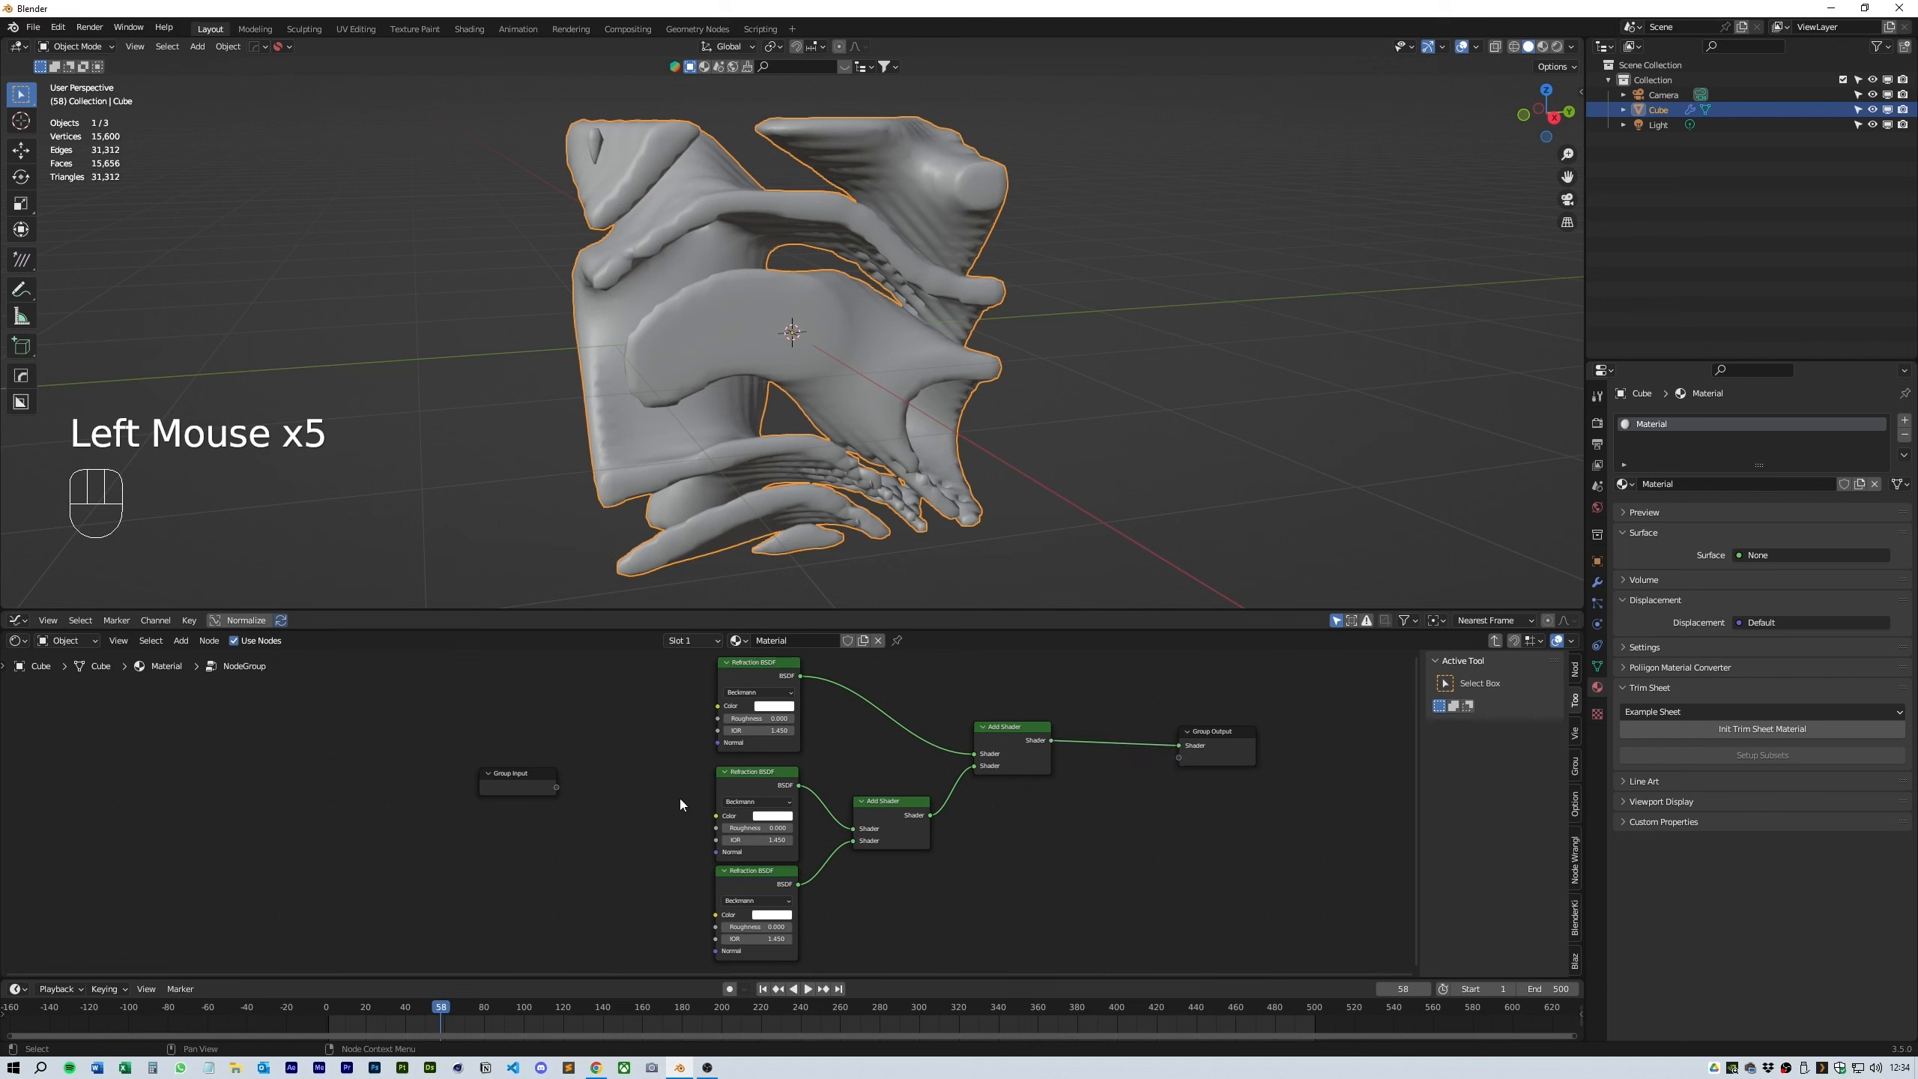
- Expose separate Color and IOR inputs for each of the three Refraction BSDF nodes on the Group Input
{"action": "middle_click_drag", "start_coordinate": [638, 789], "coordinate": [652, 784]}
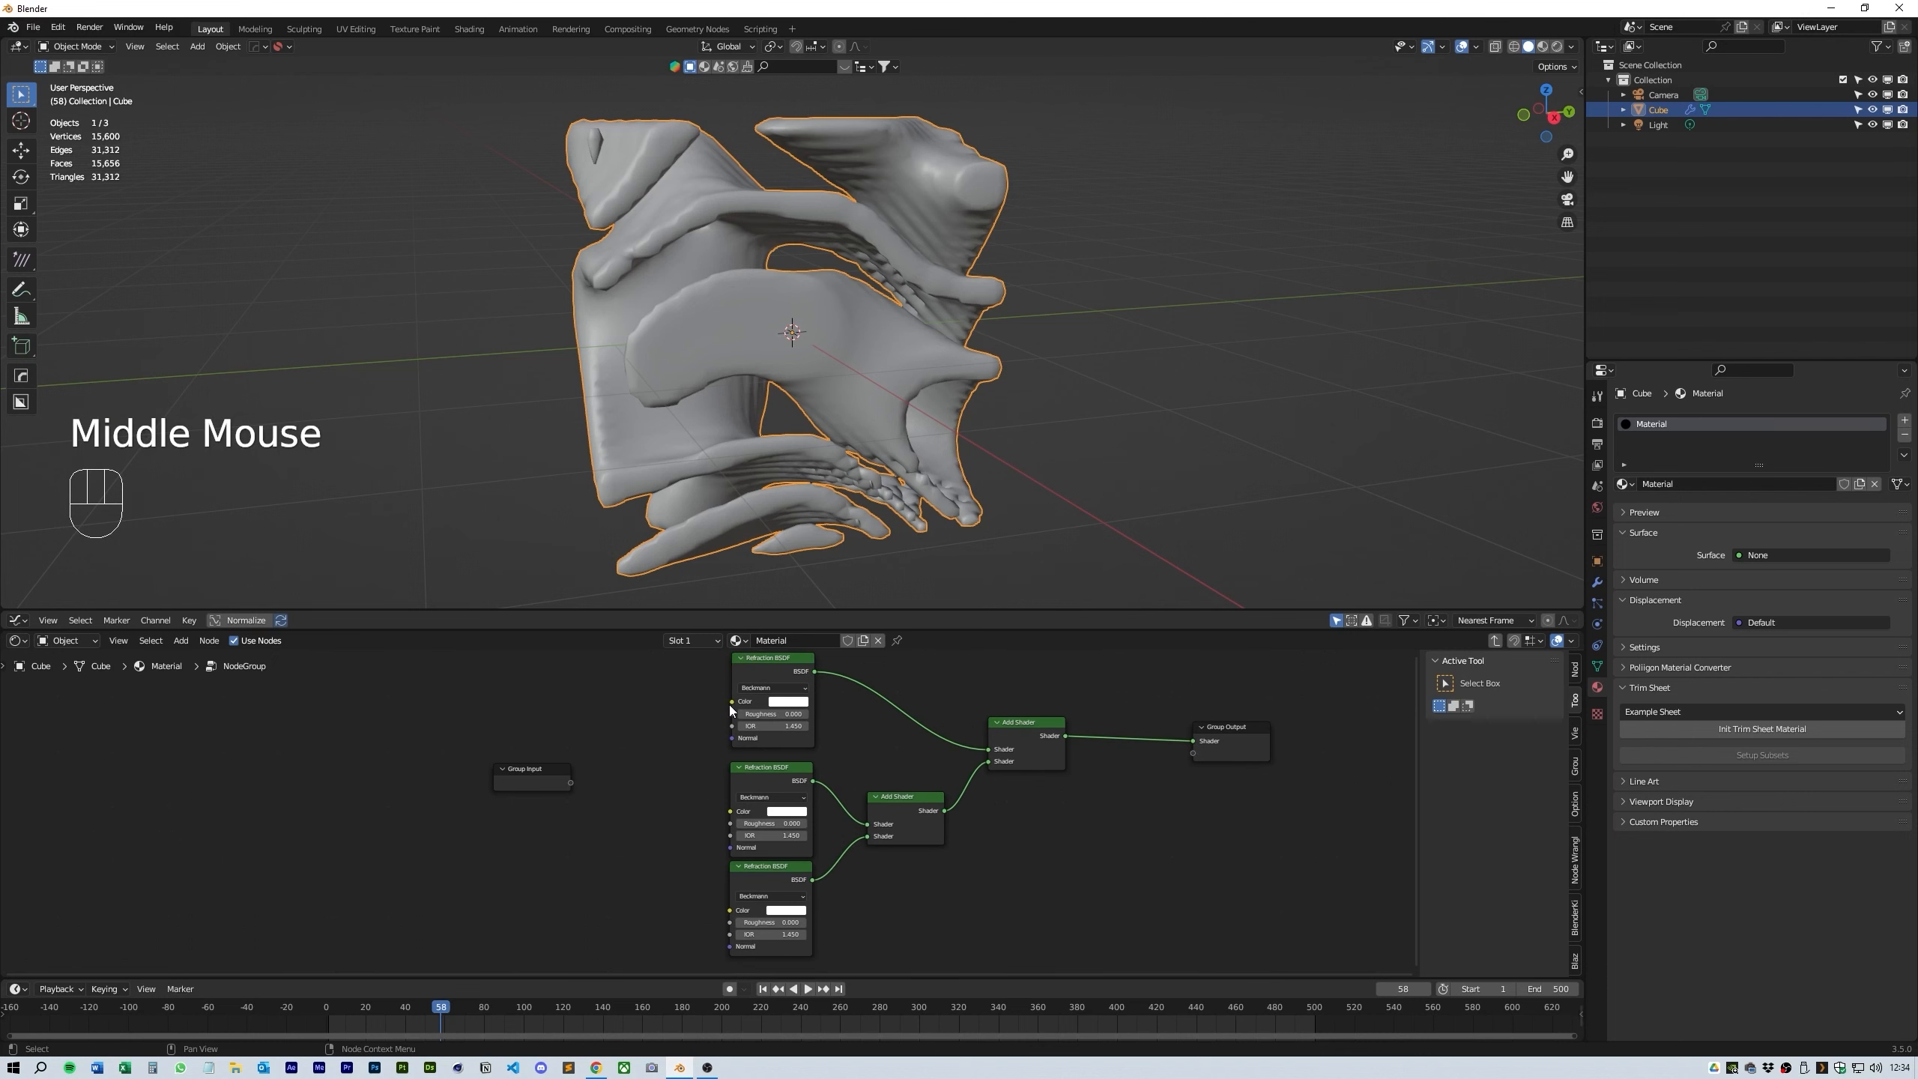
{"action": "left_click_drag", "start_coordinate": [730, 702], "coordinate": [573, 786]}
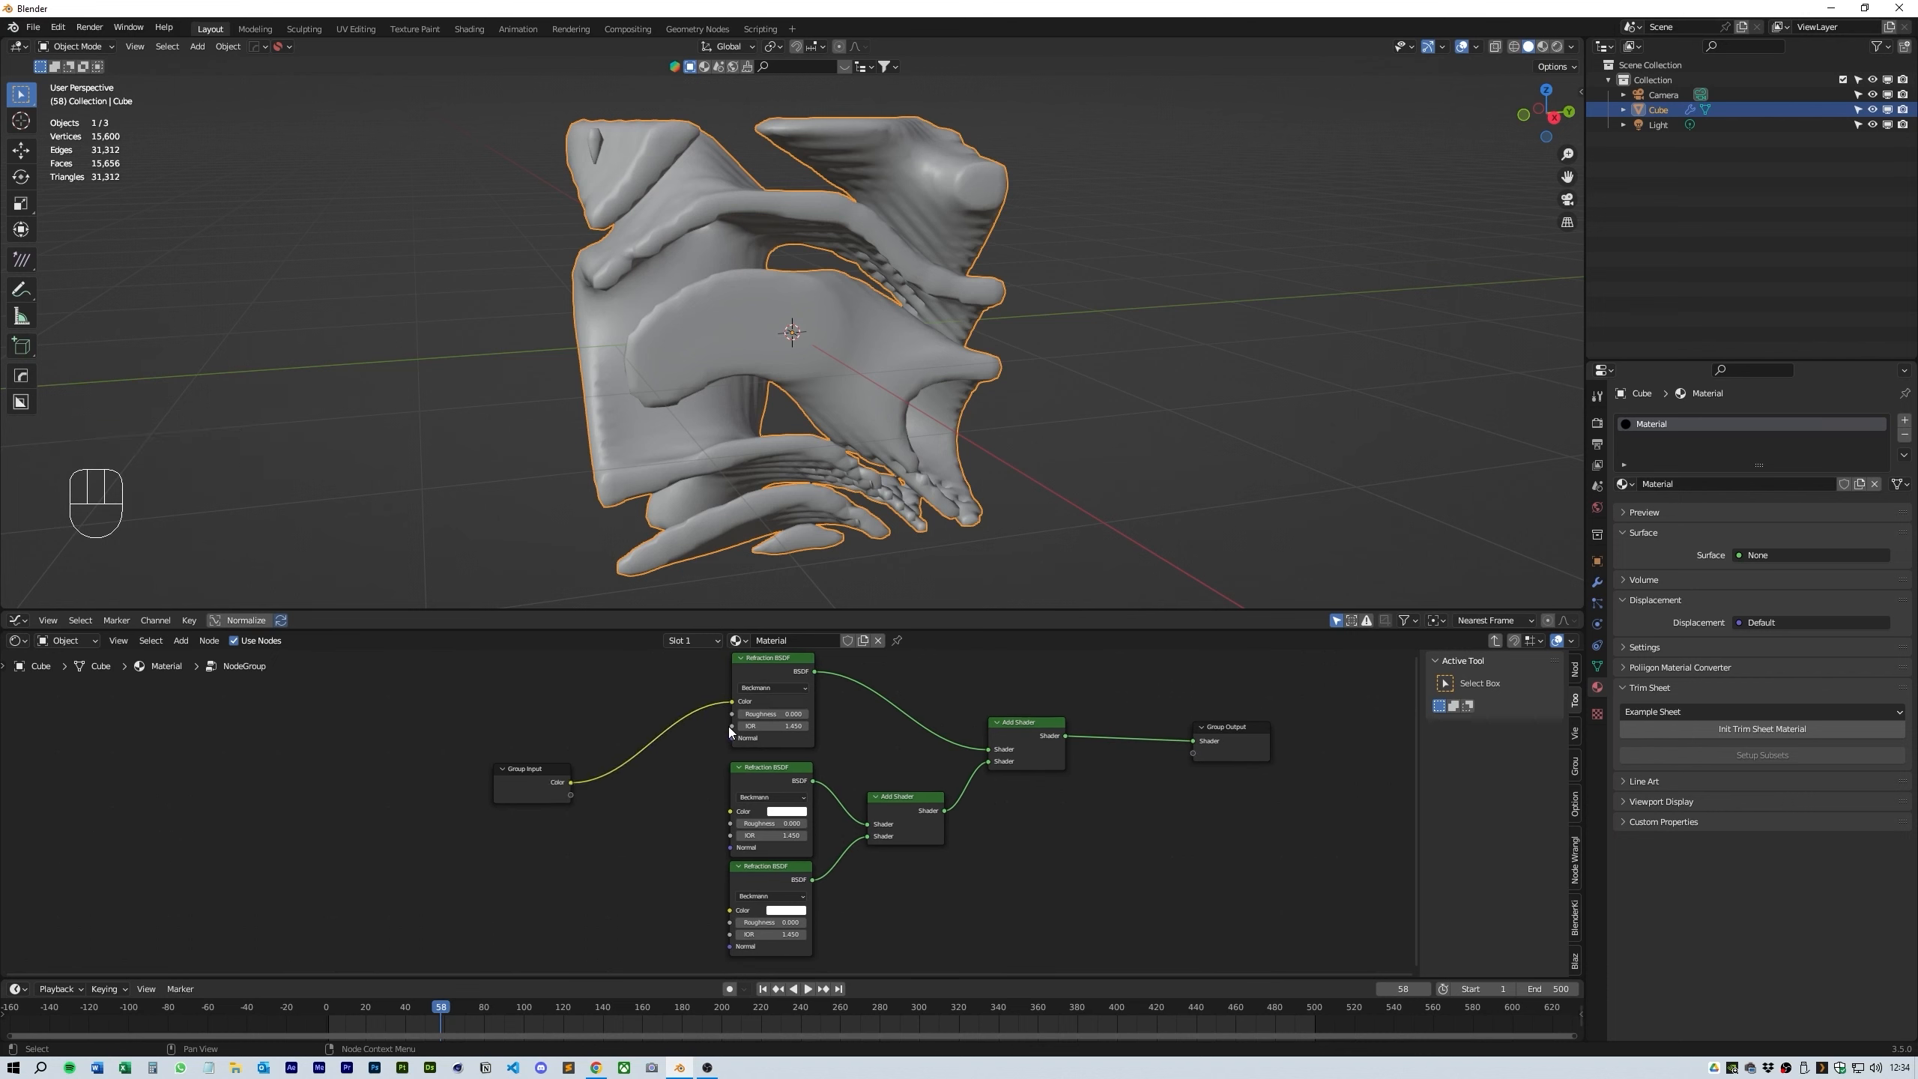
{"action": "left_click_drag", "start_coordinate": [732, 726], "coordinate": [571, 795]}
{"action": "left_click_drag", "start_coordinate": [730, 810], "coordinate": [572, 819]}
{"action": "left_click_drag", "start_coordinate": [730, 910], "coordinate": [571, 843]}
- Connect all three Refraction nodes to one shared Roughness and one shared Normal group input, and exit the group
{"action": "left_click_drag", "start_coordinate": [732, 714], "coordinate": [572, 856]}
{"action": "left_click_drag", "start_coordinate": [730, 823], "coordinate": [572, 856]}
{"action": "left_click_drag", "start_coordinate": [730, 921], "coordinate": [571, 856]}
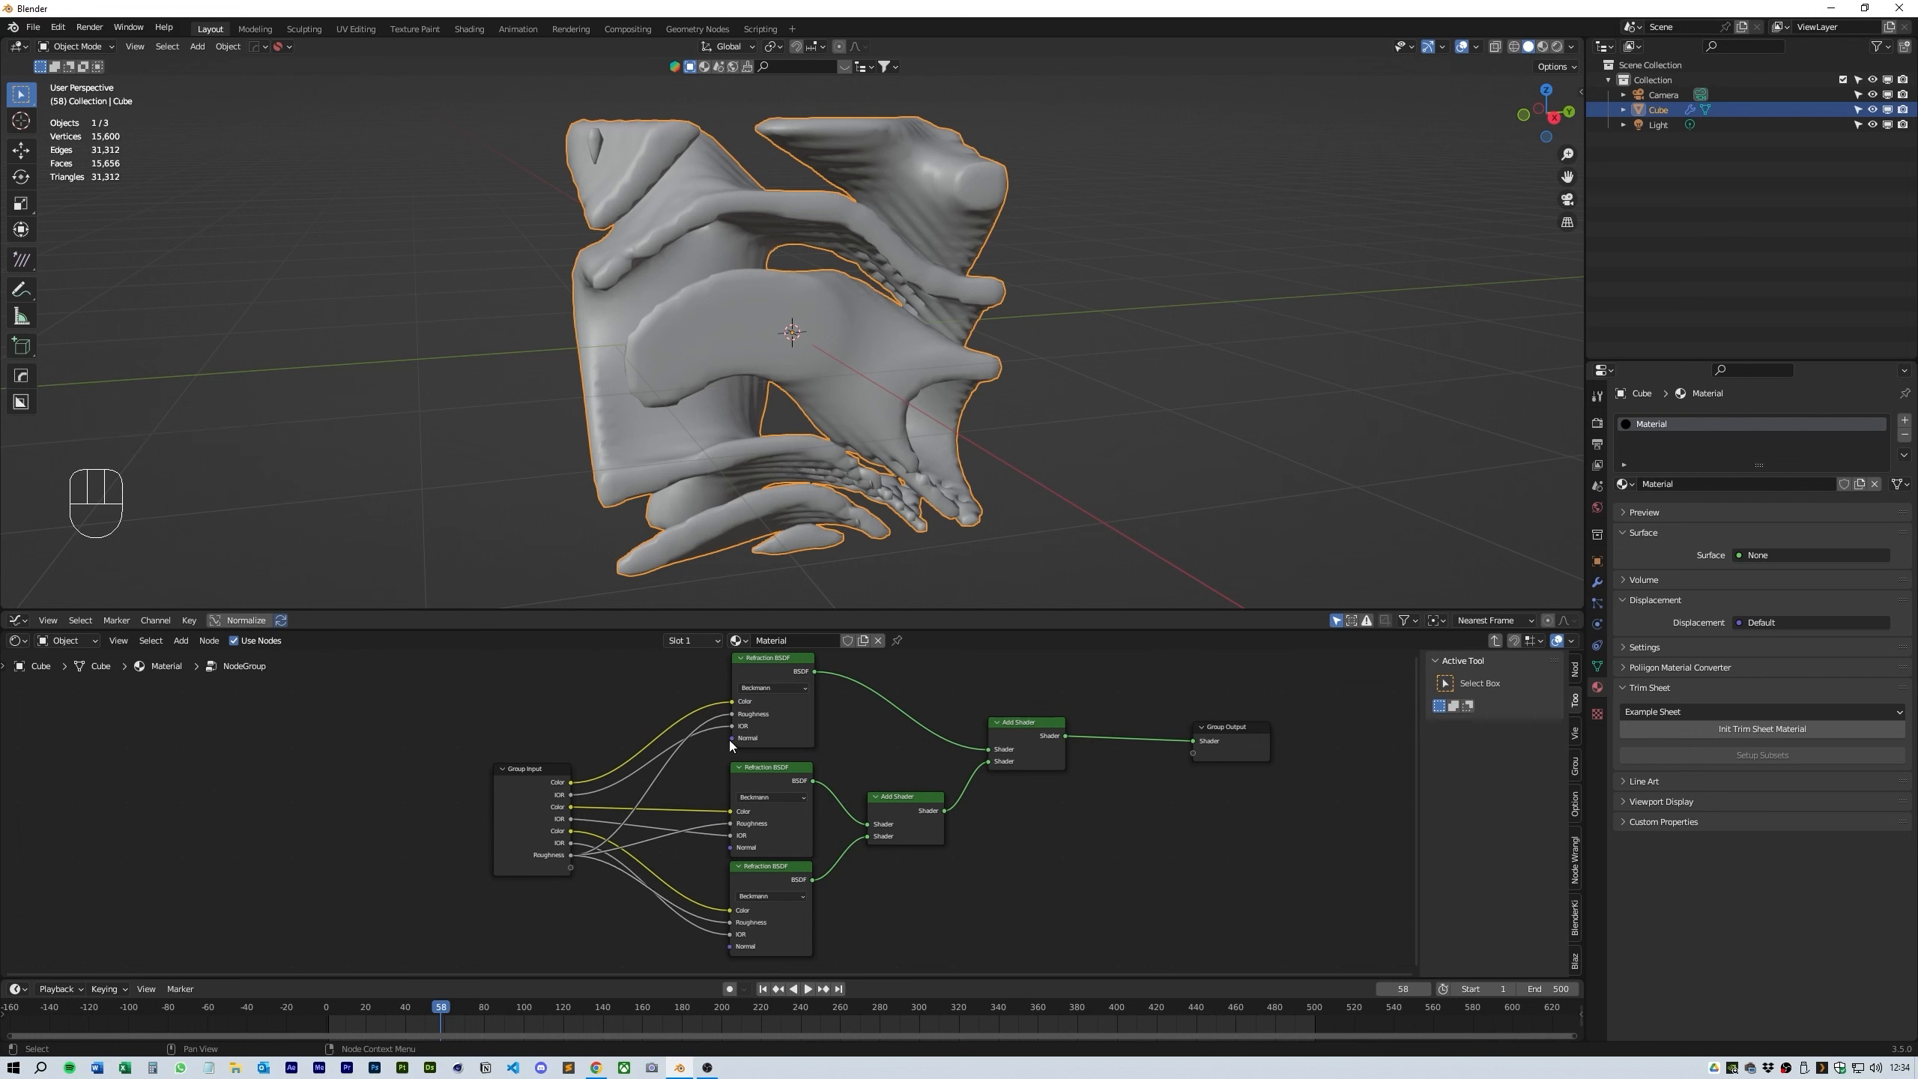
{"action": "left_click_drag", "start_coordinate": [732, 739], "coordinate": [571, 868]}
{"action": "left_click_drag", "start_coordinate": [730, 847], "coordinate": [571, 868]}
{"action": "left_click_drag", "start_coordinate": [729, 946], "coordinate": [572, 867]}
{"action": "left_click", "coordinate": [534, 789]}
{"action": "key", "text": "Tab"}
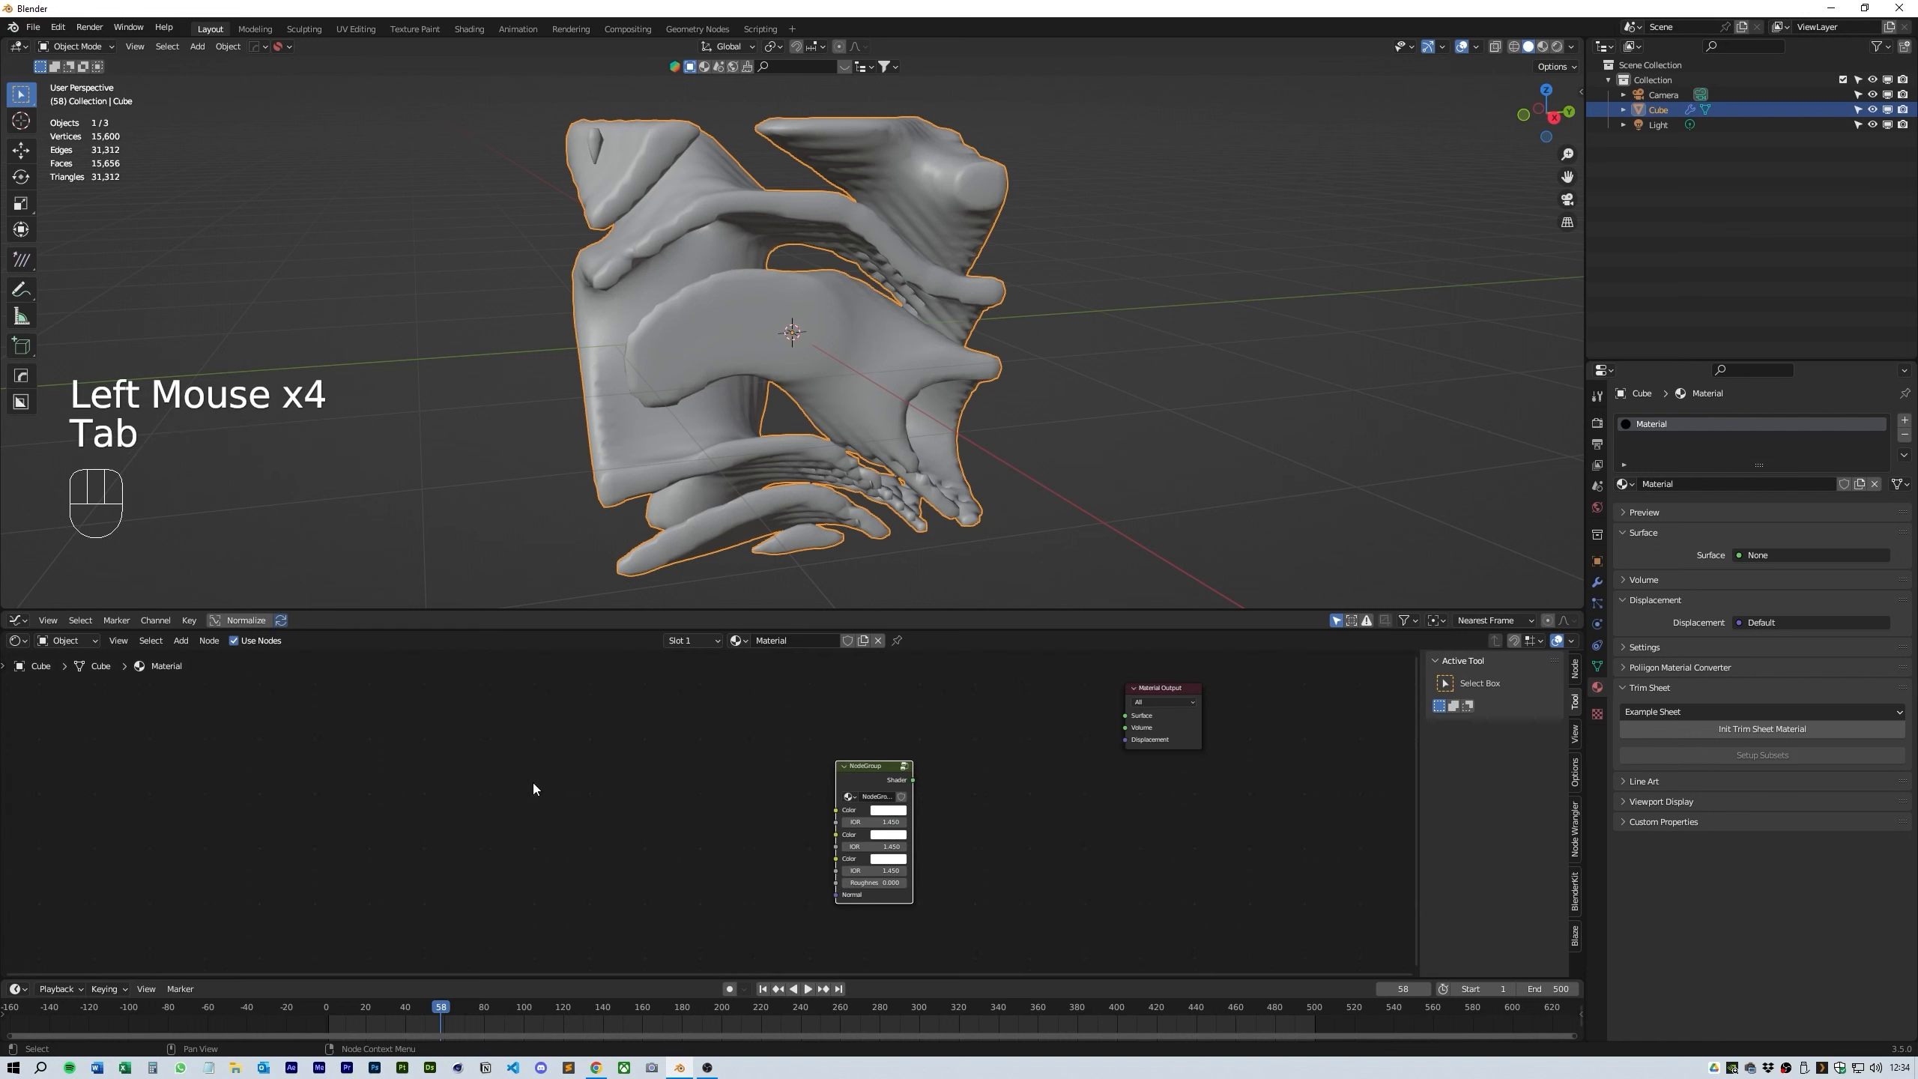
- Reposition and widen the group node, and rename it Glass
{"action": "left_click_drag", "start_coordinate": [874, 776], "coordinate": [860, 761]}
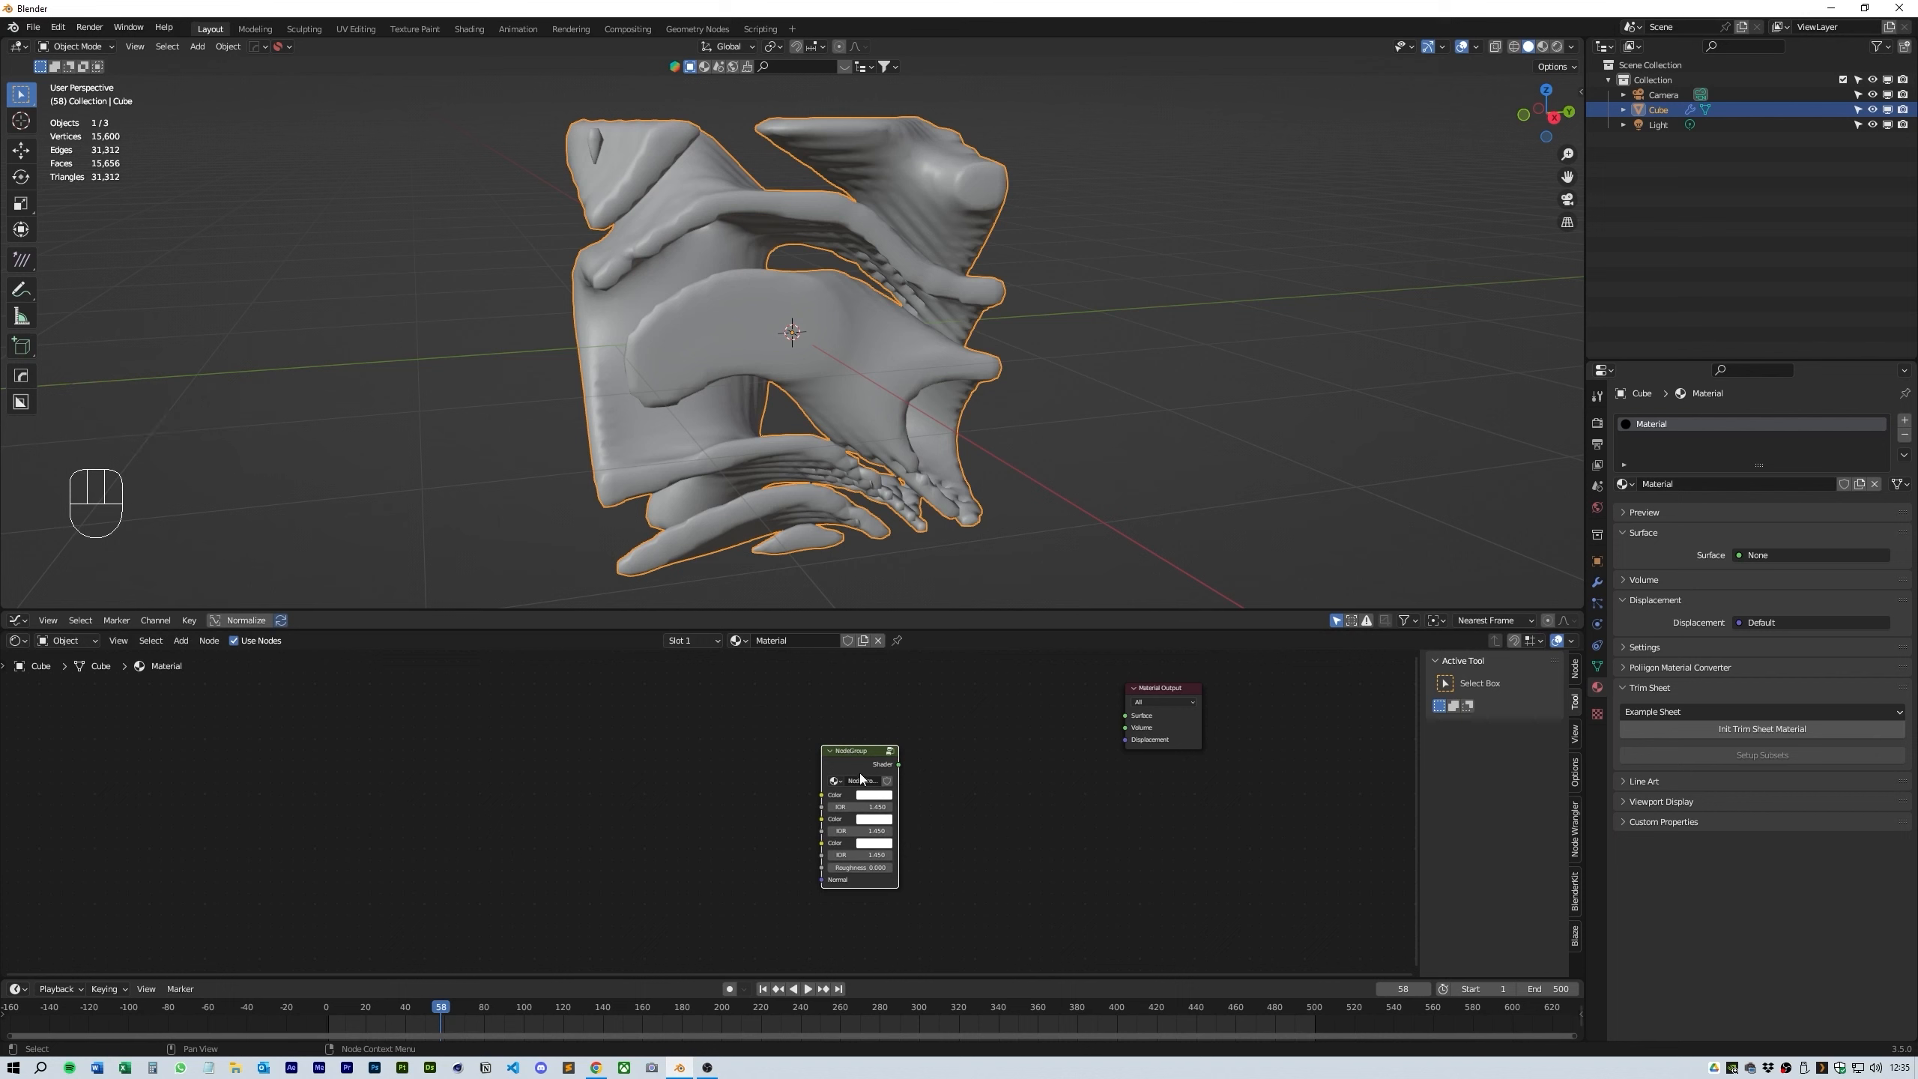
{"action": "left_click_drag", "start_coordinate": [897, 785], "coordinate": [953, 785]}
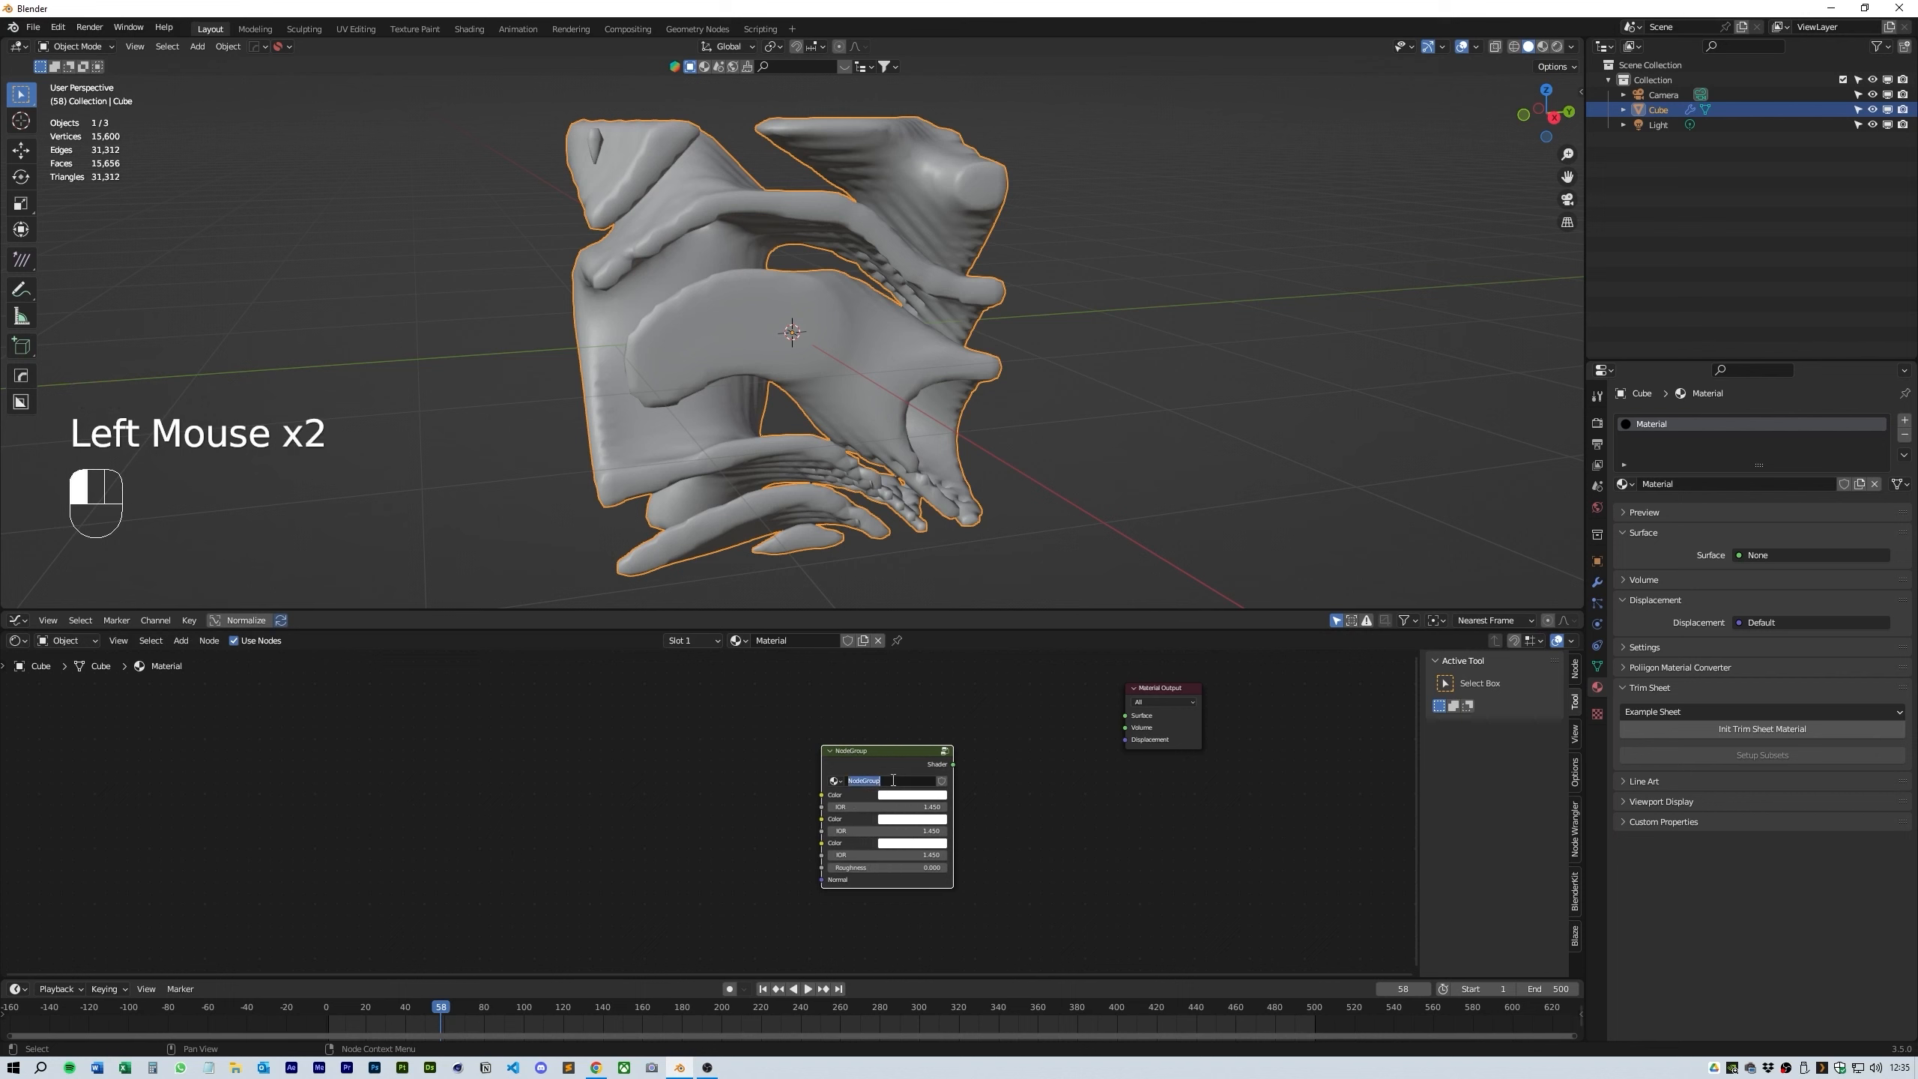
{"action": "left_click", "coordinate": [893, 780]}
{"action": "type", "text": "Glass"}
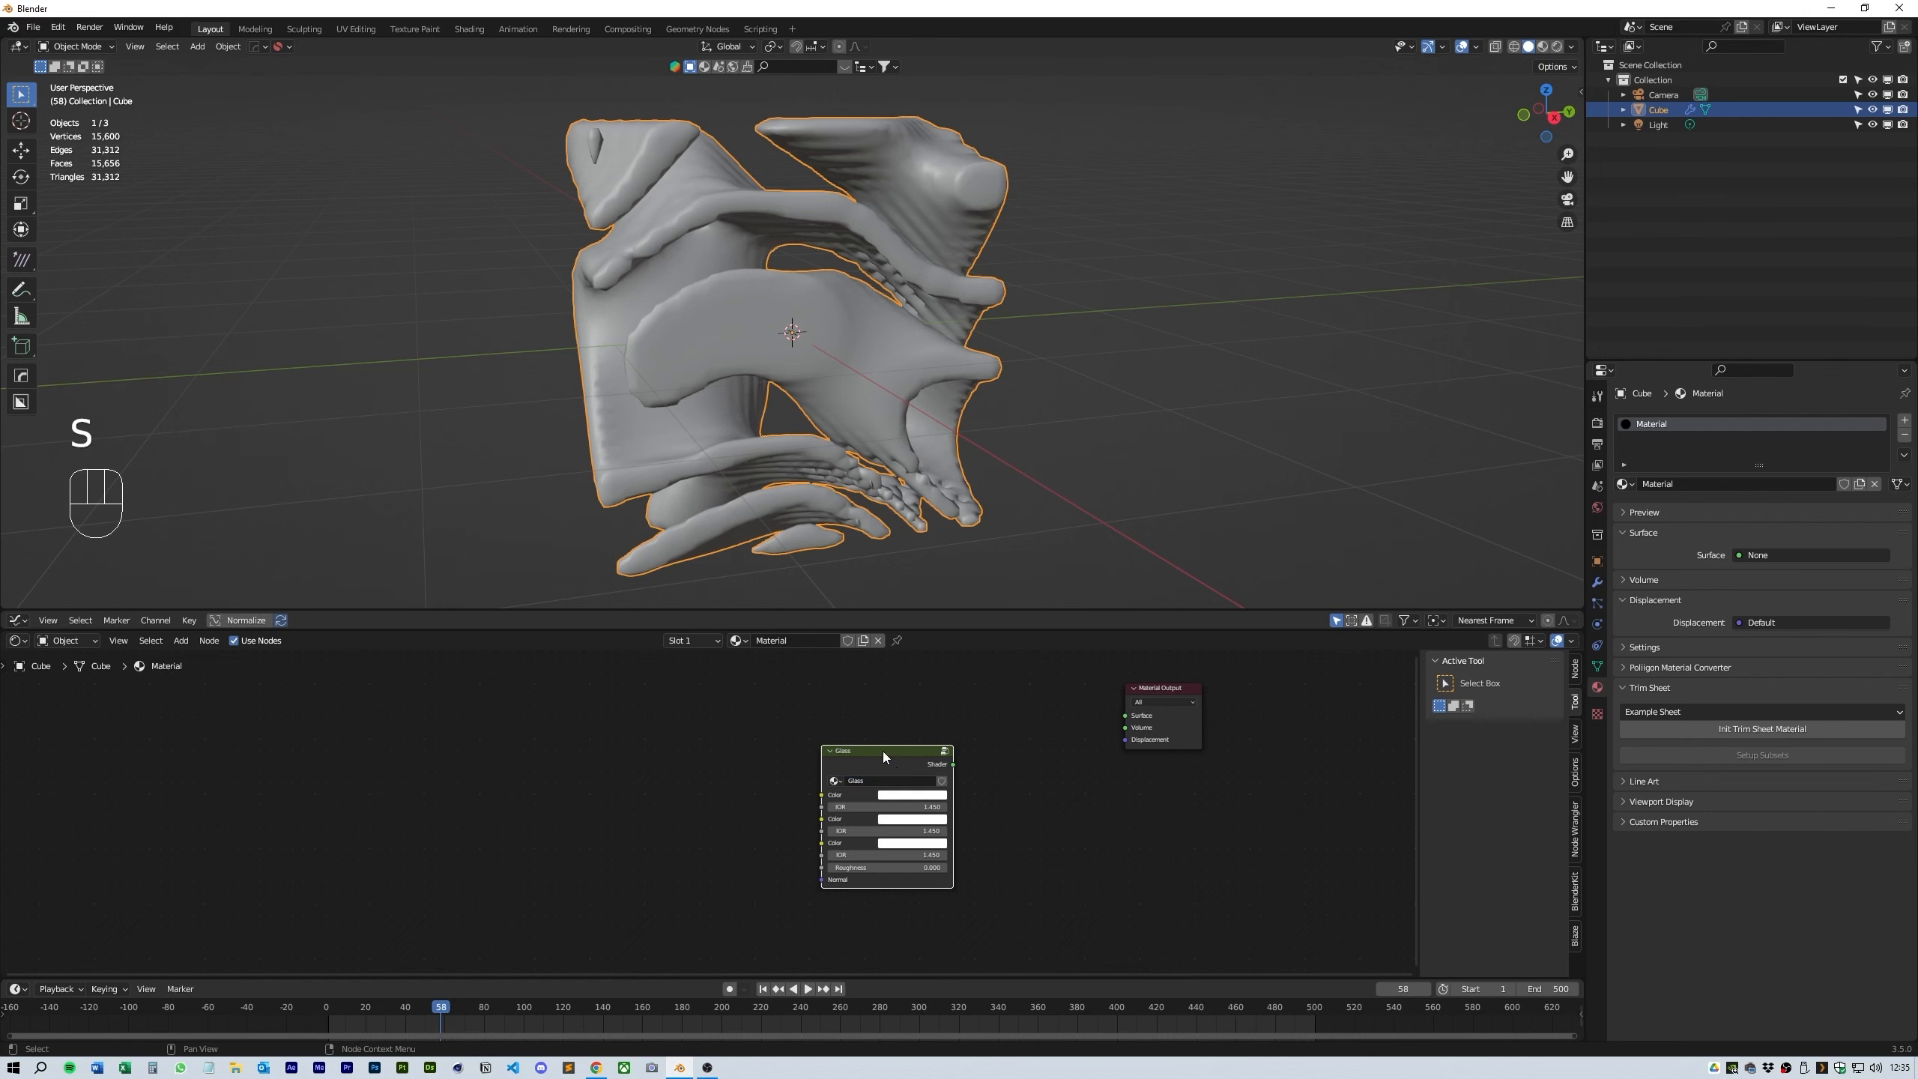
- Set the Glass group's three colors to full-saturation red, green (hue 0.333) and blue (hue 0.666), in that order
{"action": "left_click", "coordinate": [868, 761]}
{"action": "left_click", "coordinate": [918, 790]}
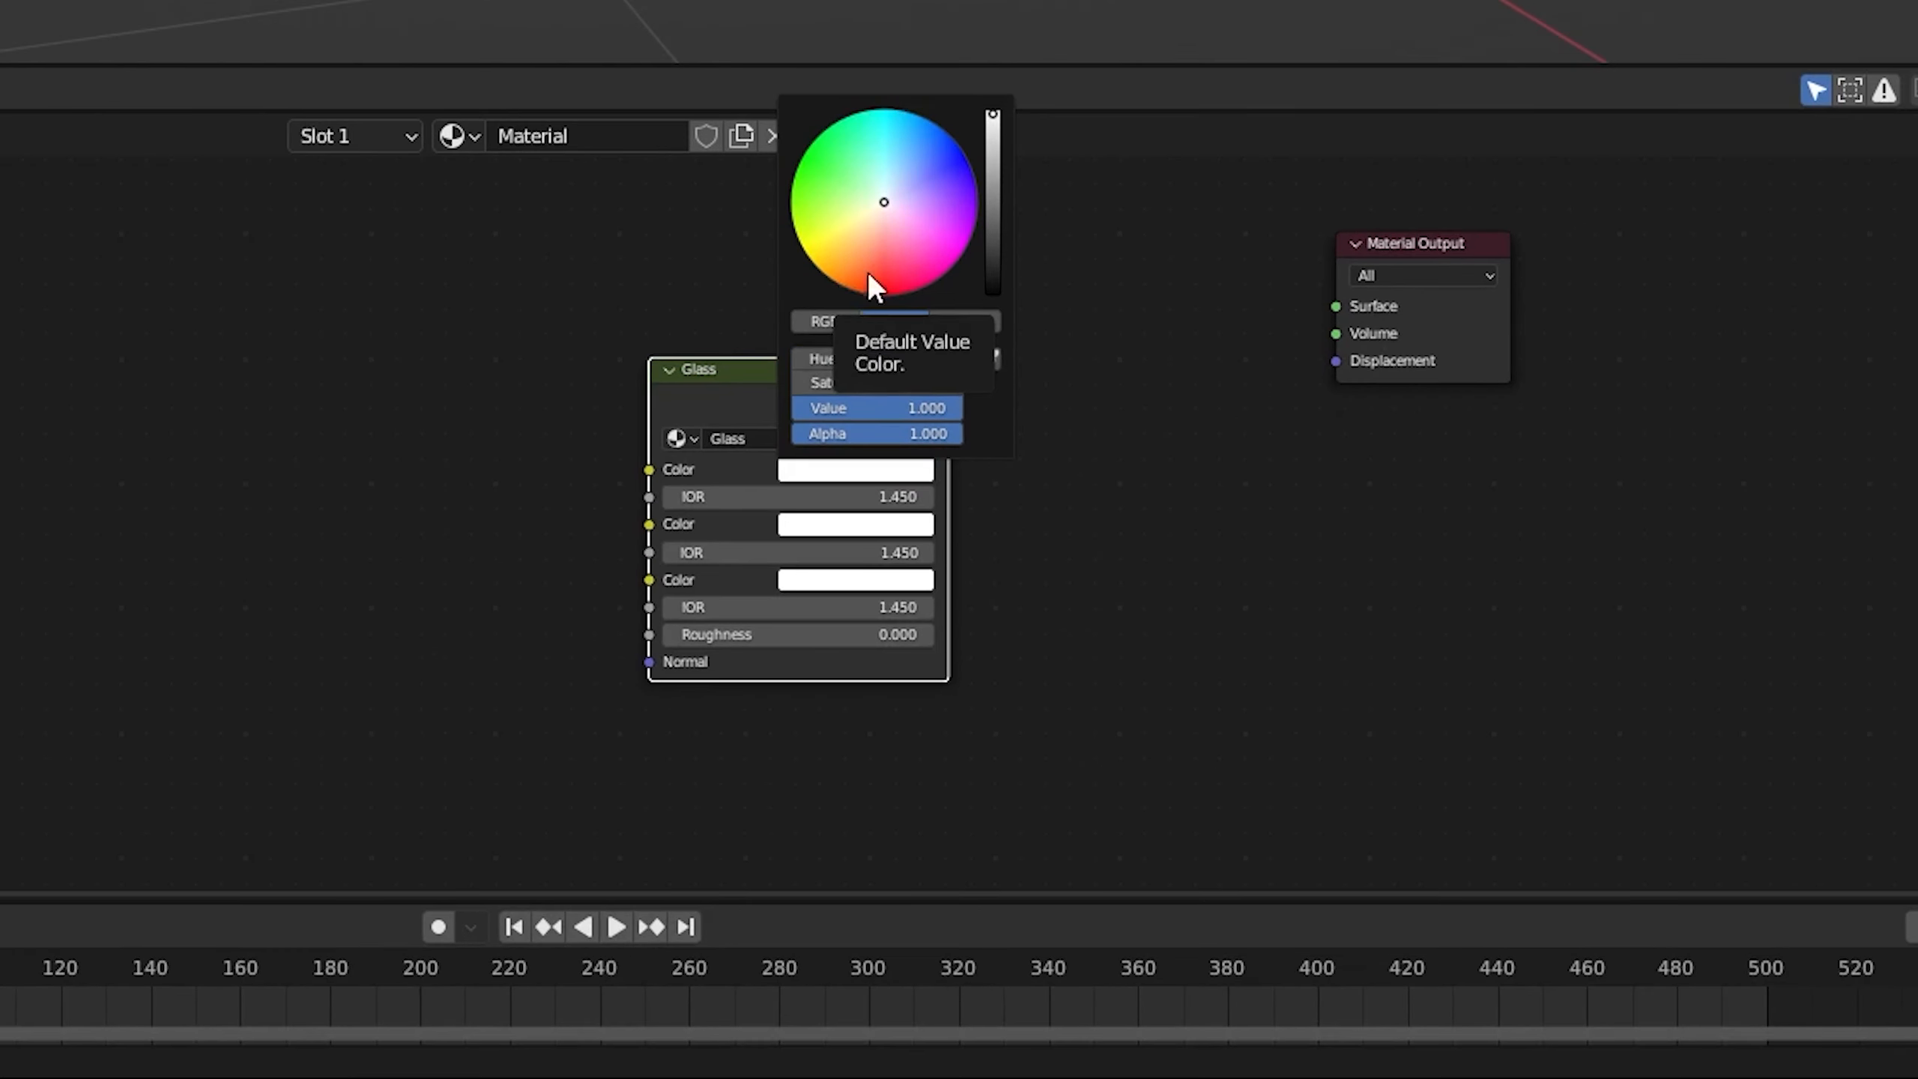
{"action": "left_click", "coordinate": [928, 709]}
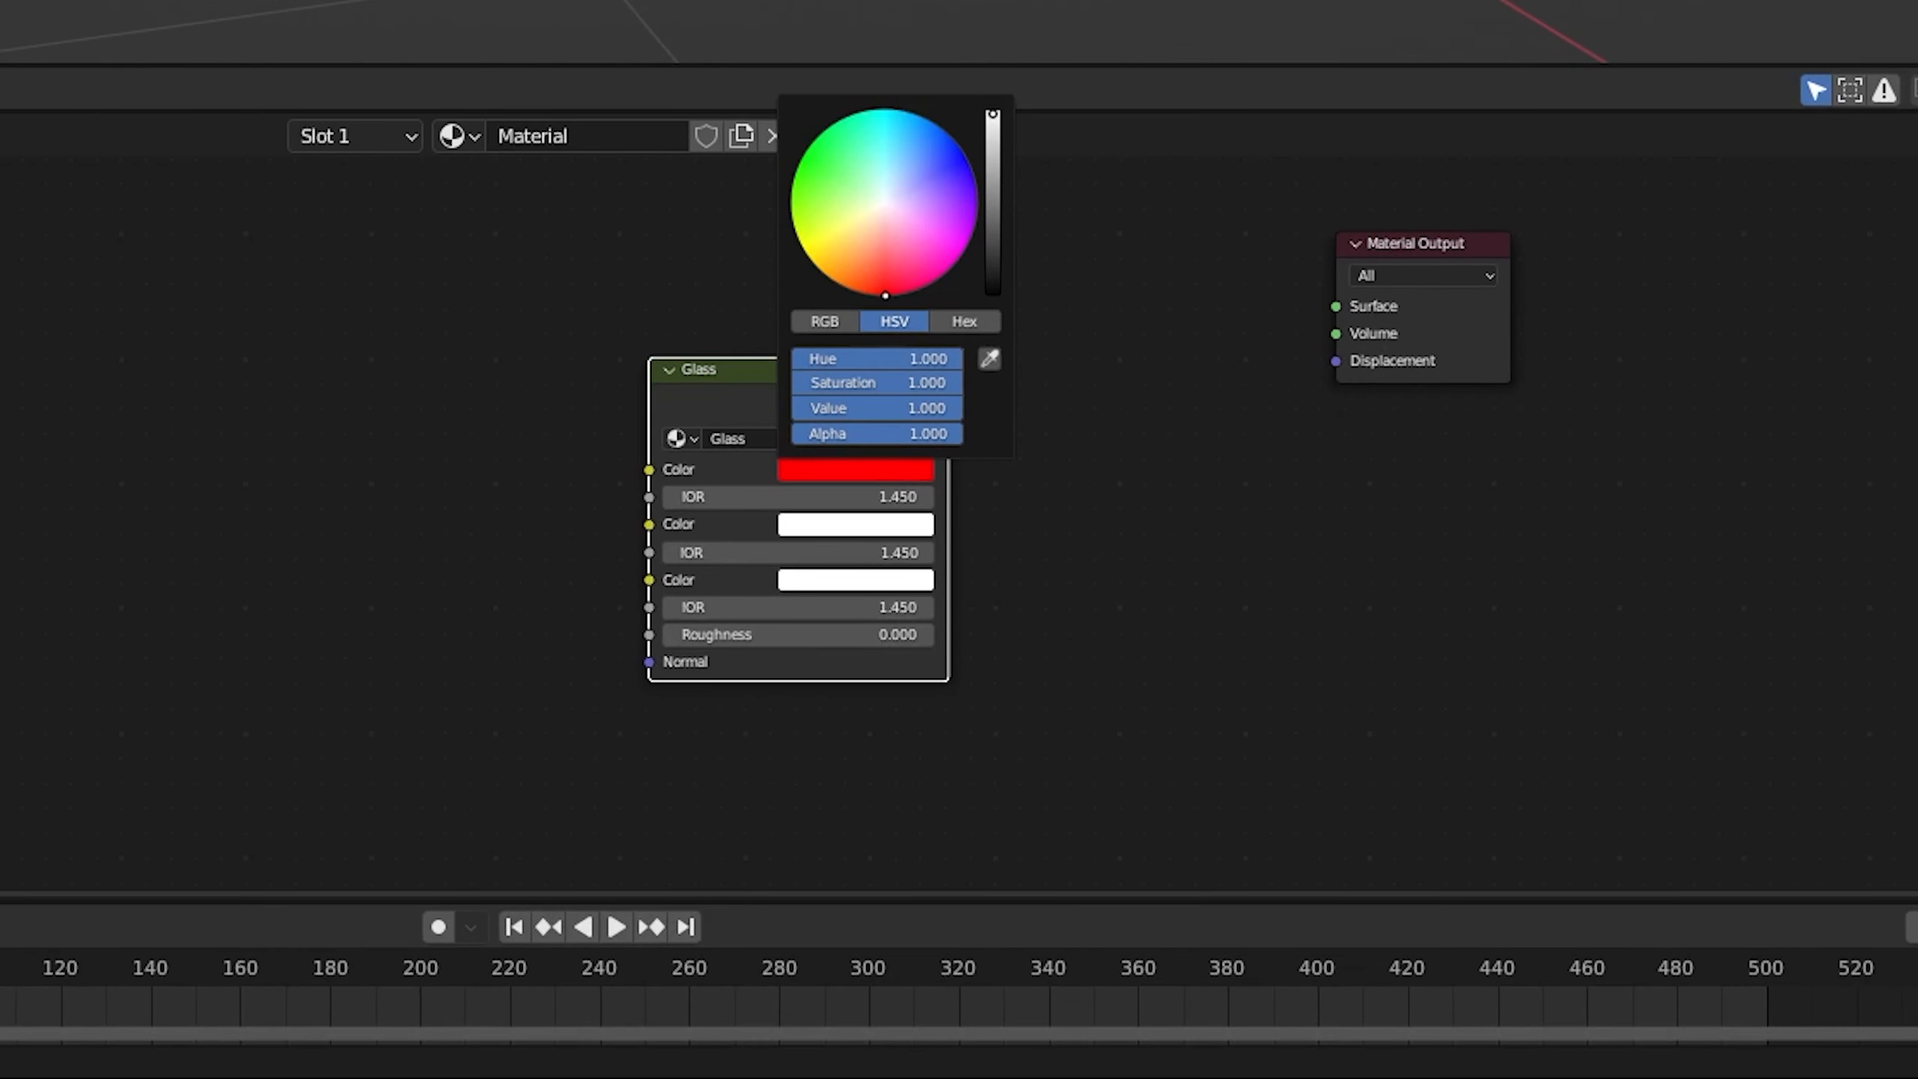
{"action": "left_click_drag", "start_coordinate": [885, 296], "coordinate": [883, 296]}
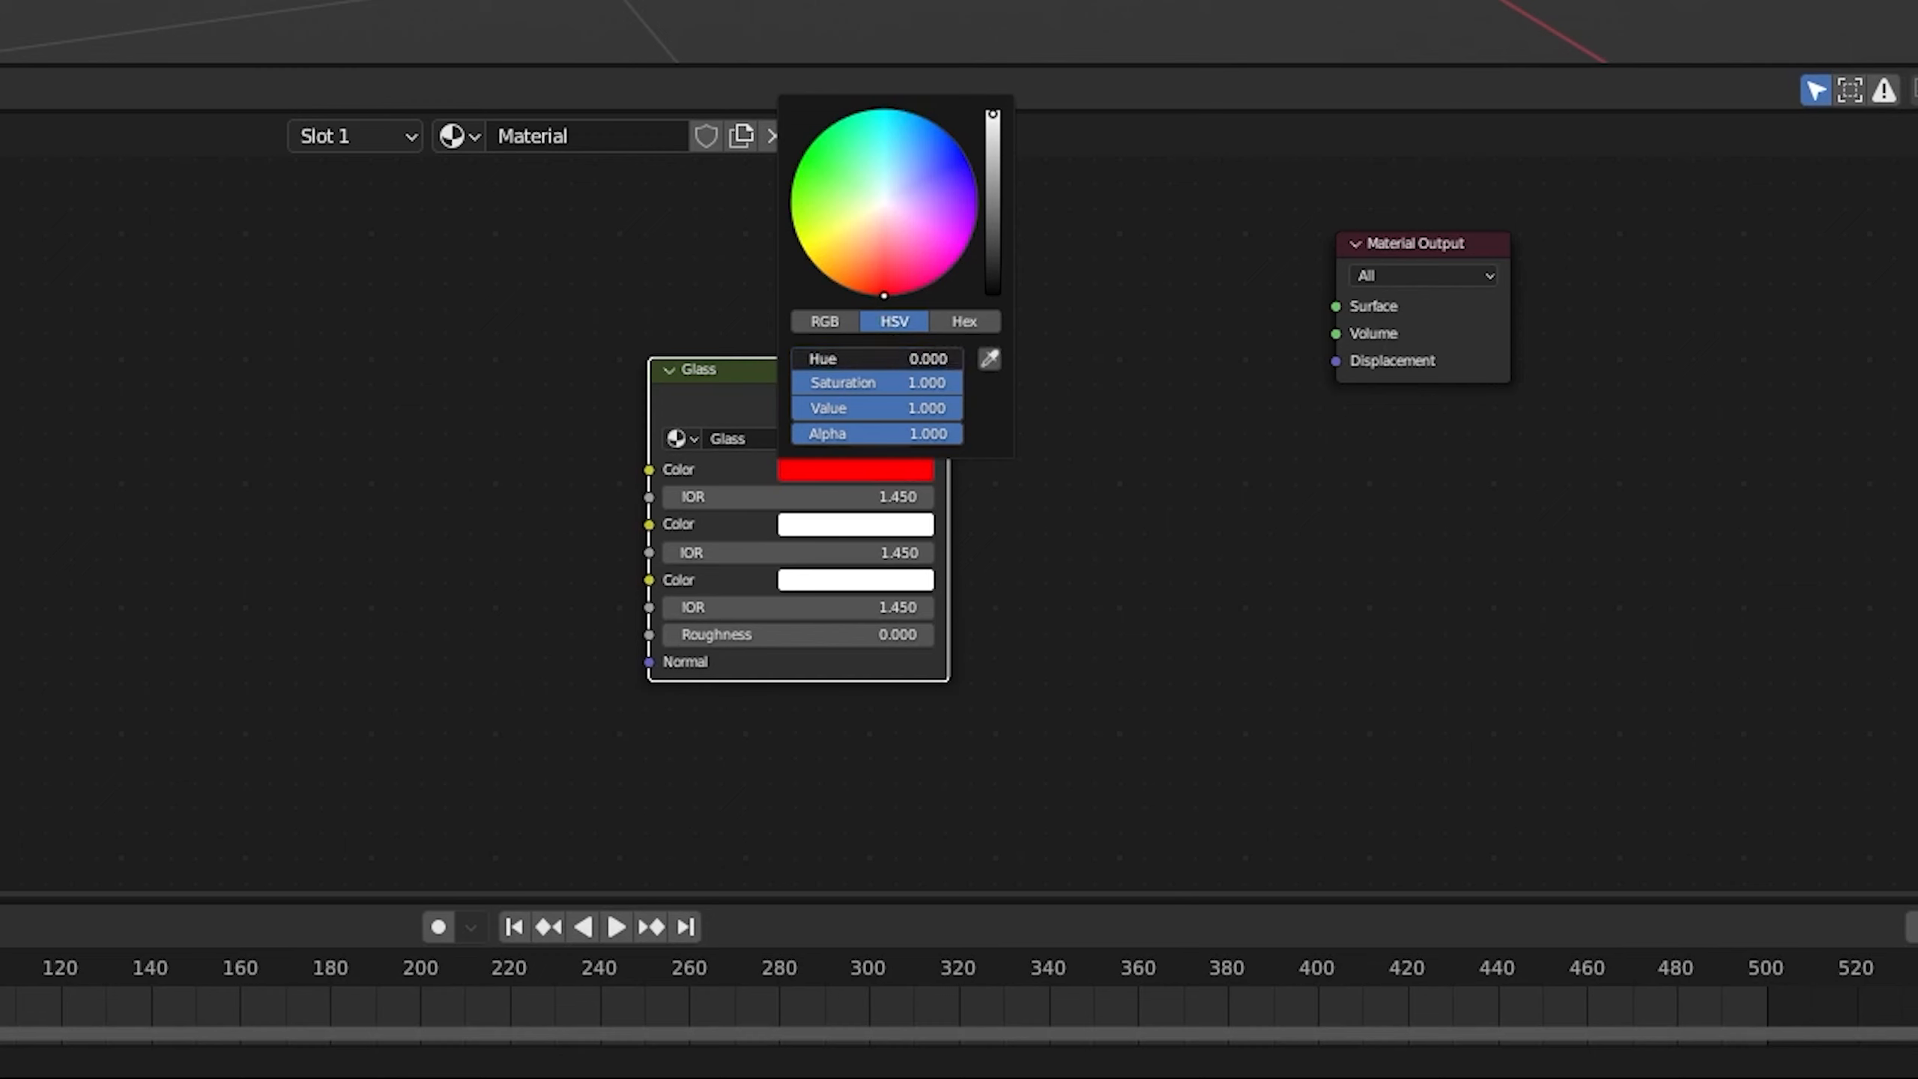
{"action": "left_click", "coordinate": [856, 523]}
{"action": "left_click", "coordinate": [797, 222]}
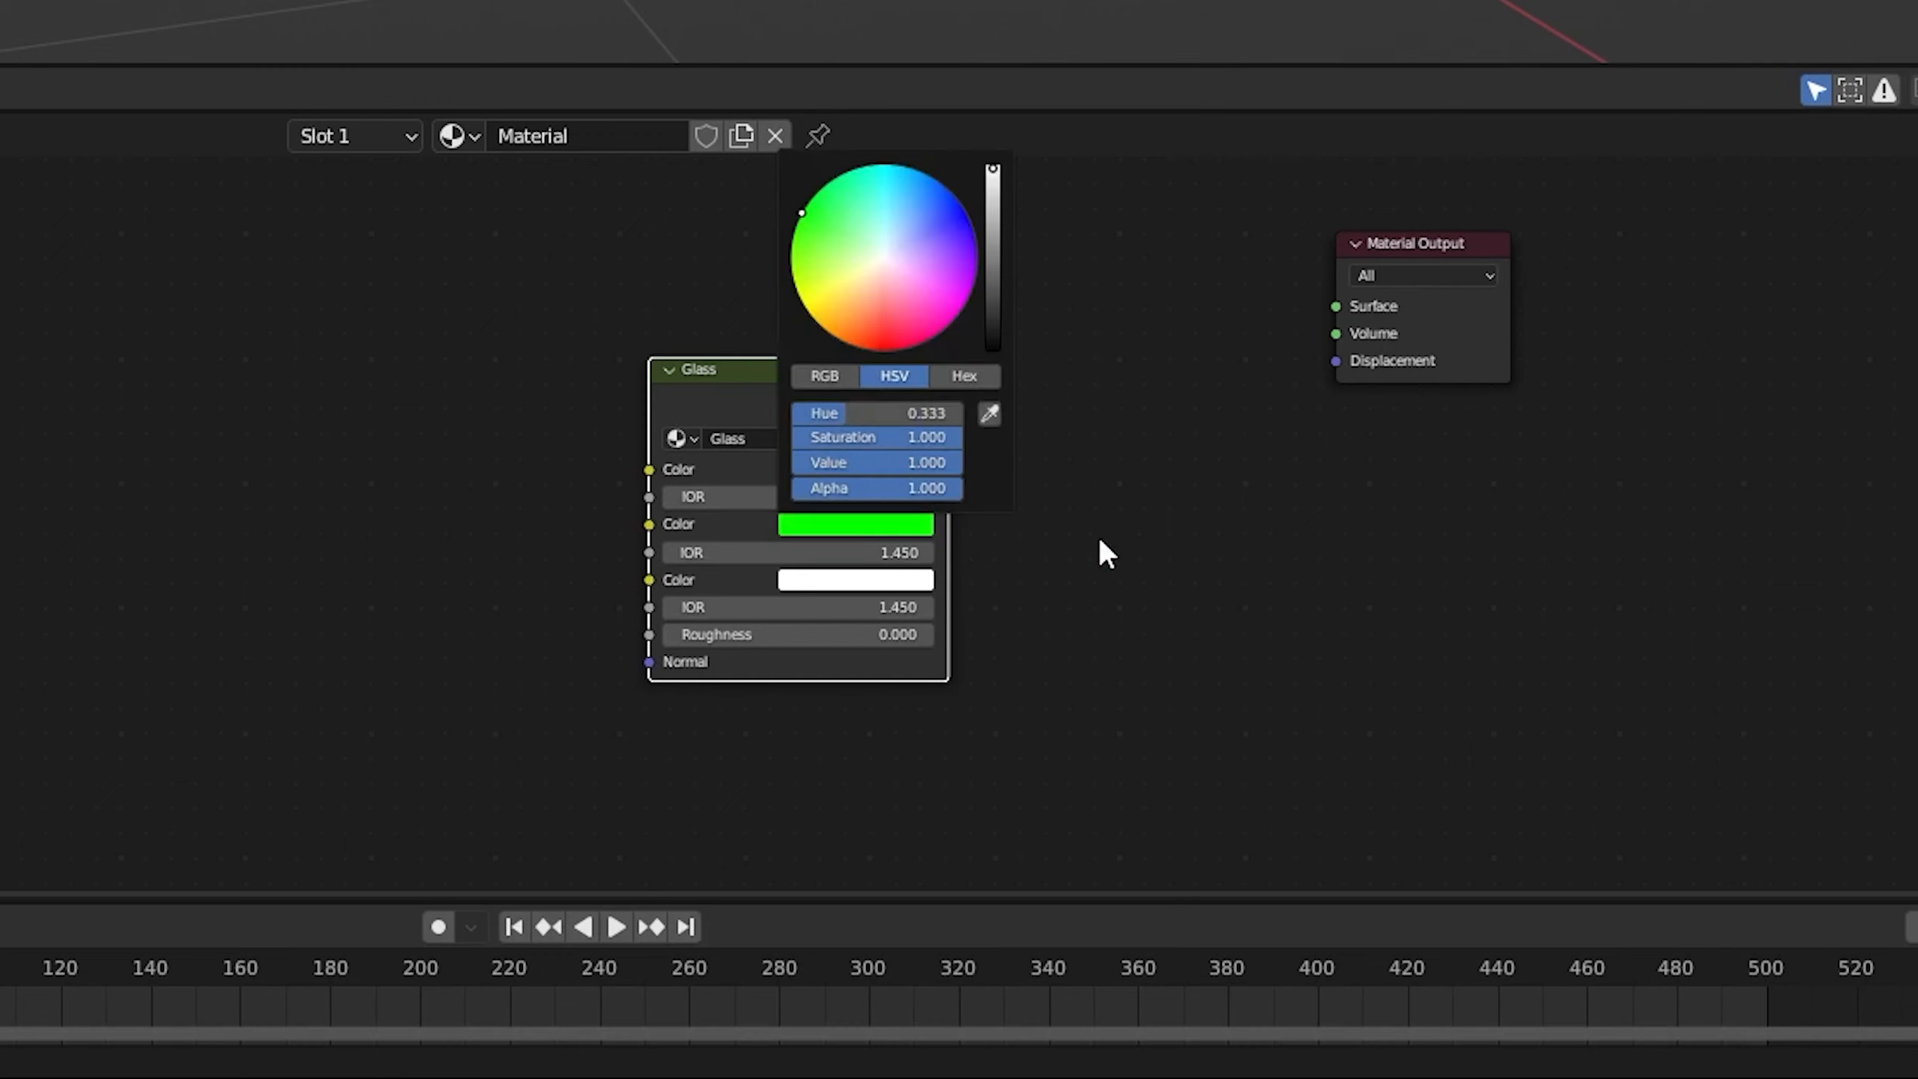
{"action": "left_click", "coordinate": [880, 579]}
{"action": "left_click", "coordinate": [962, 273]}
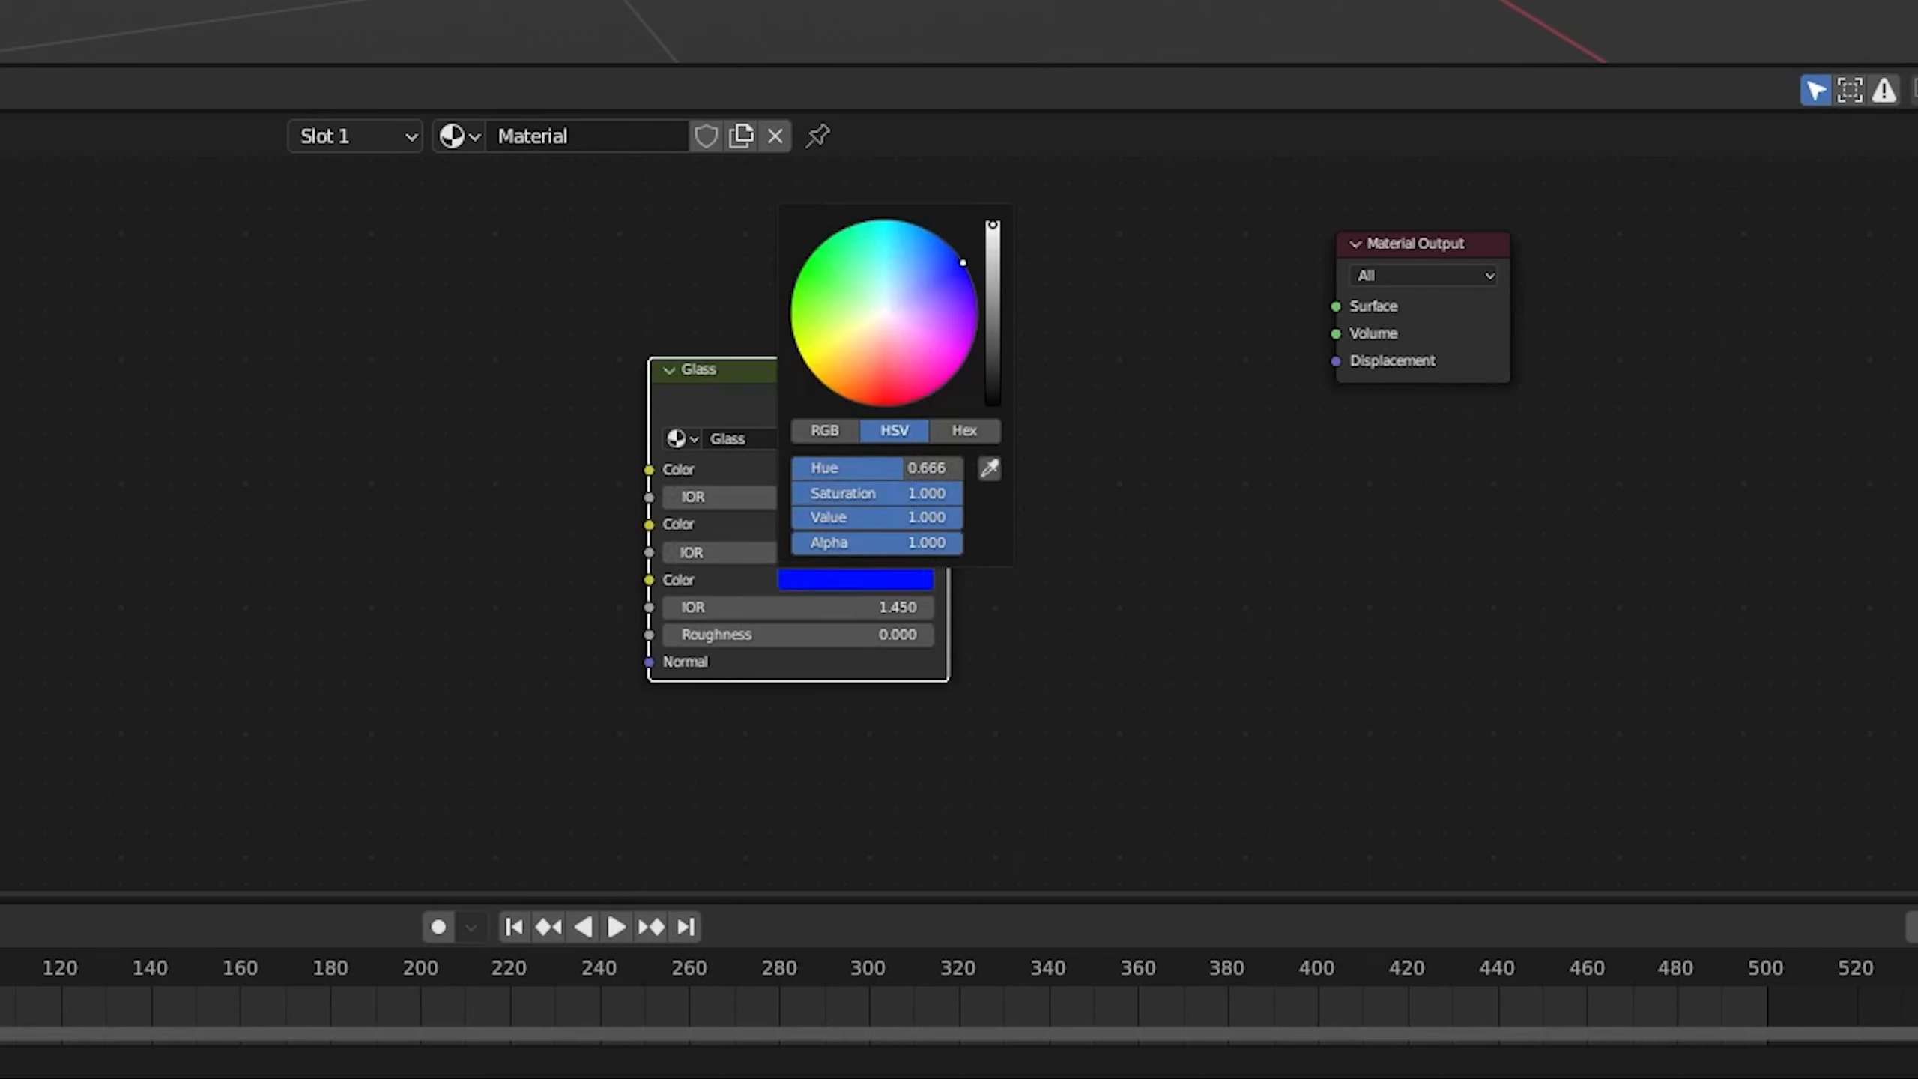
- Set the Glass group's first IOR to 1.4 and third IOR to 1.5, and connect its shader to the Material Output surface
{"action": "left_click", "coordinate": [873, 496]}
{"action": "type", "text": "1.4"}
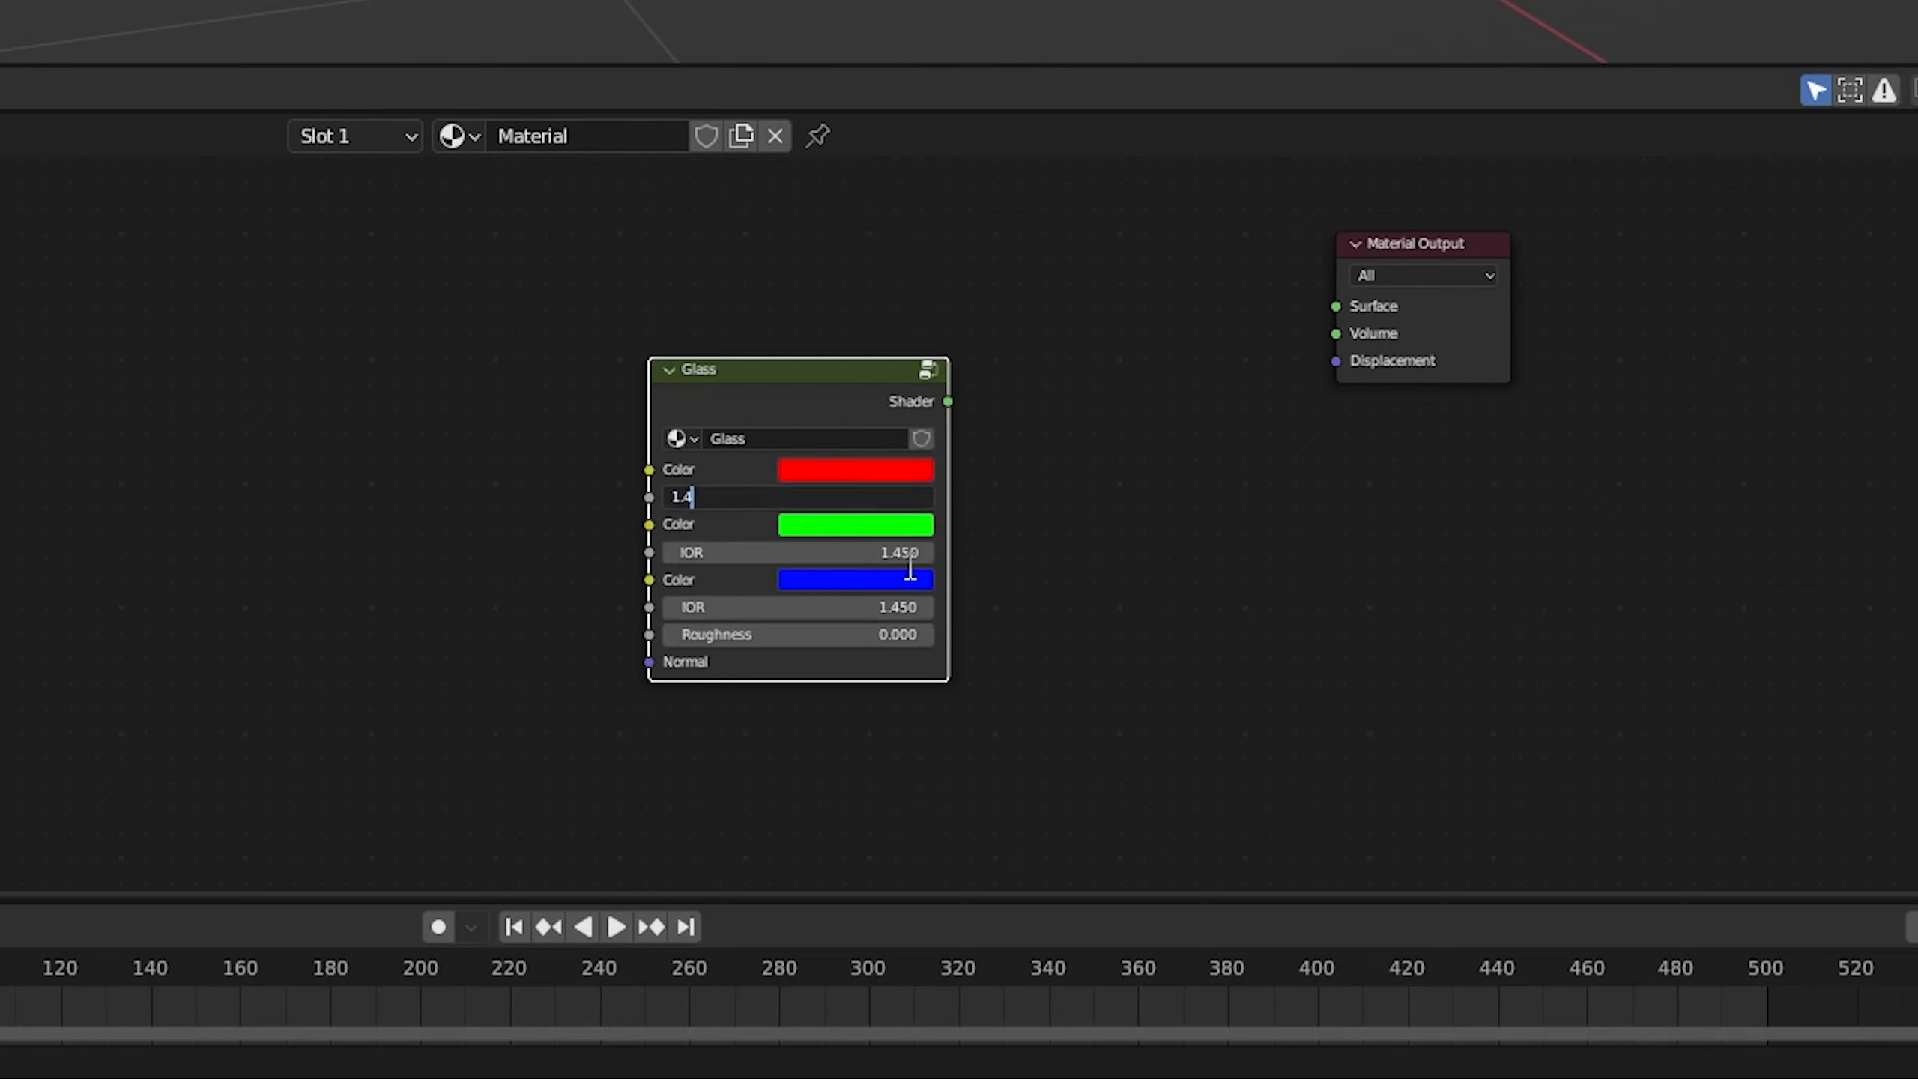
{"action": "key", "text": "Return"}
{"action": "left_click", "coordinate": [878, 609]}
{"action": "type", "text": "1.5"}
{"action": "key", "text": "Return"}
{"action": "left_click", "coordinate": [469, 478]}
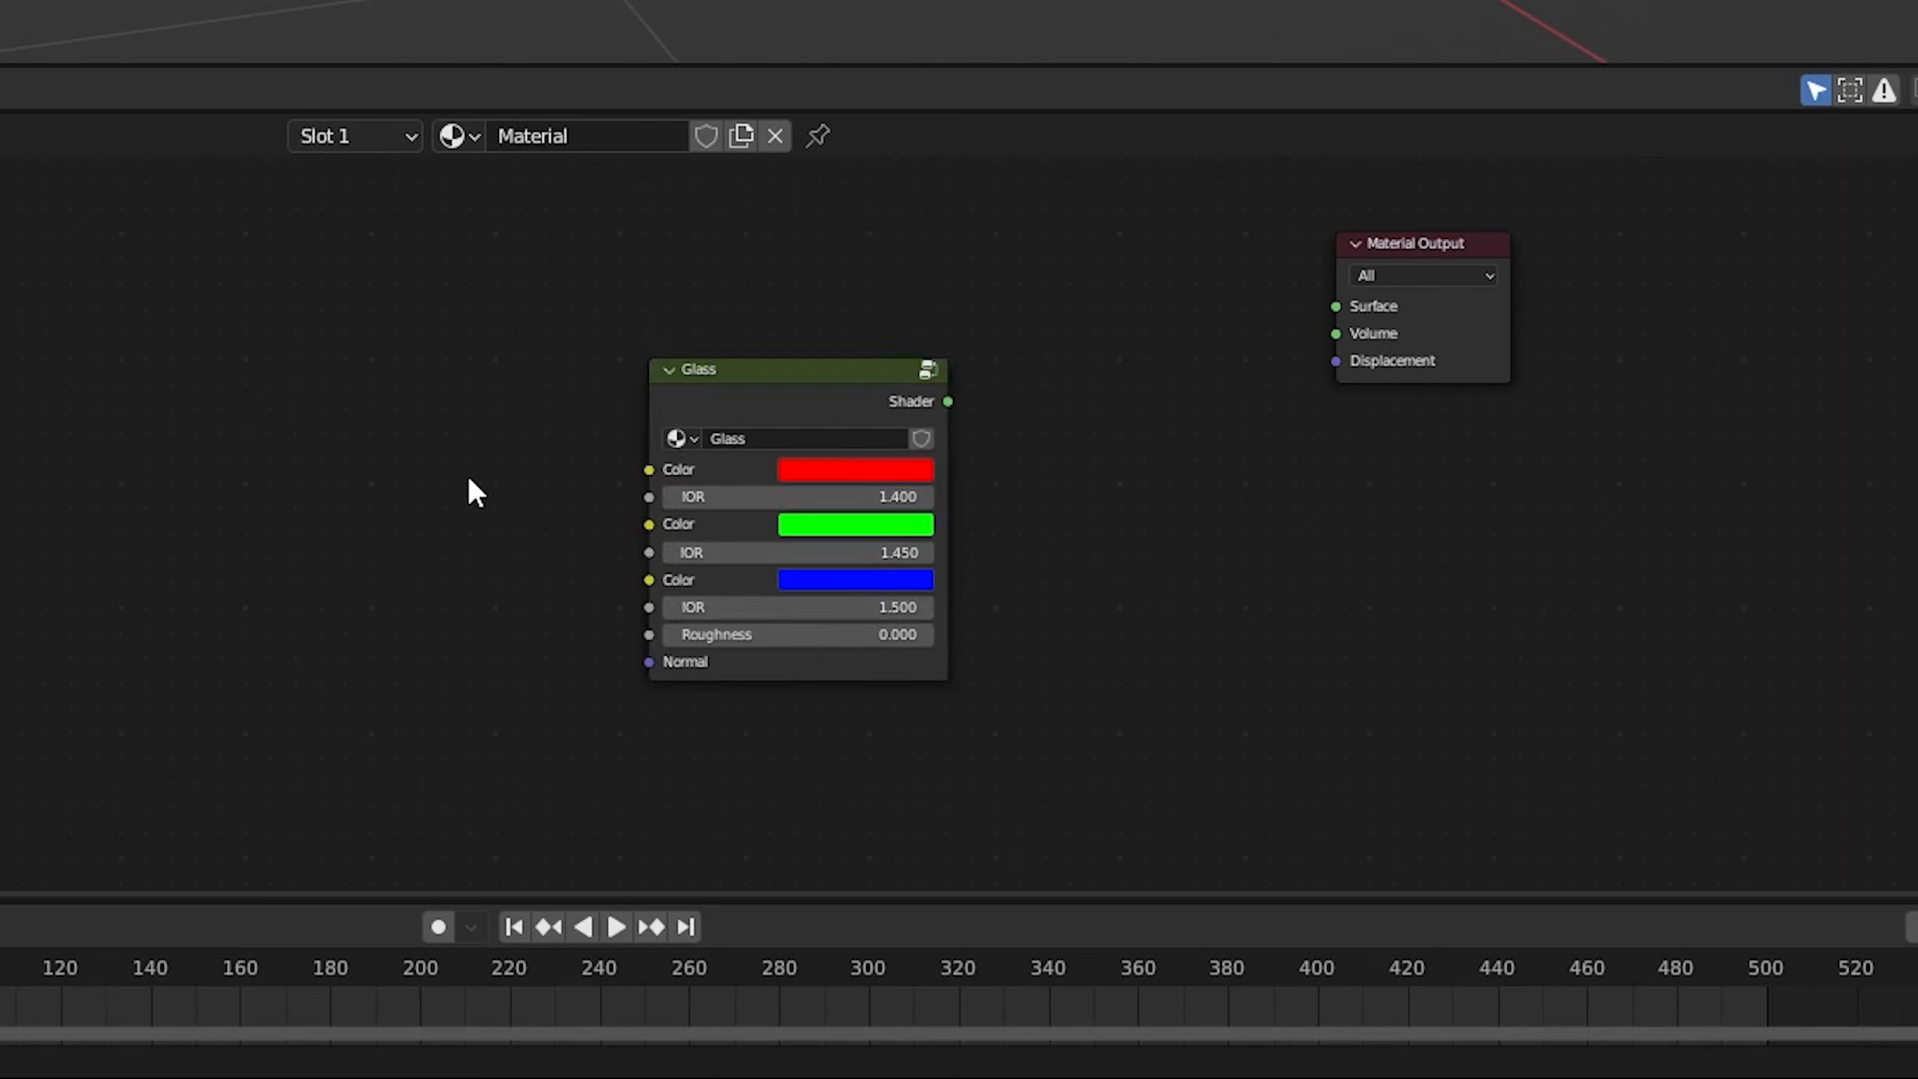
{"action": "left_click_drag", "start_coordinate": [948, 400], "coordinate": [1336, 306]}
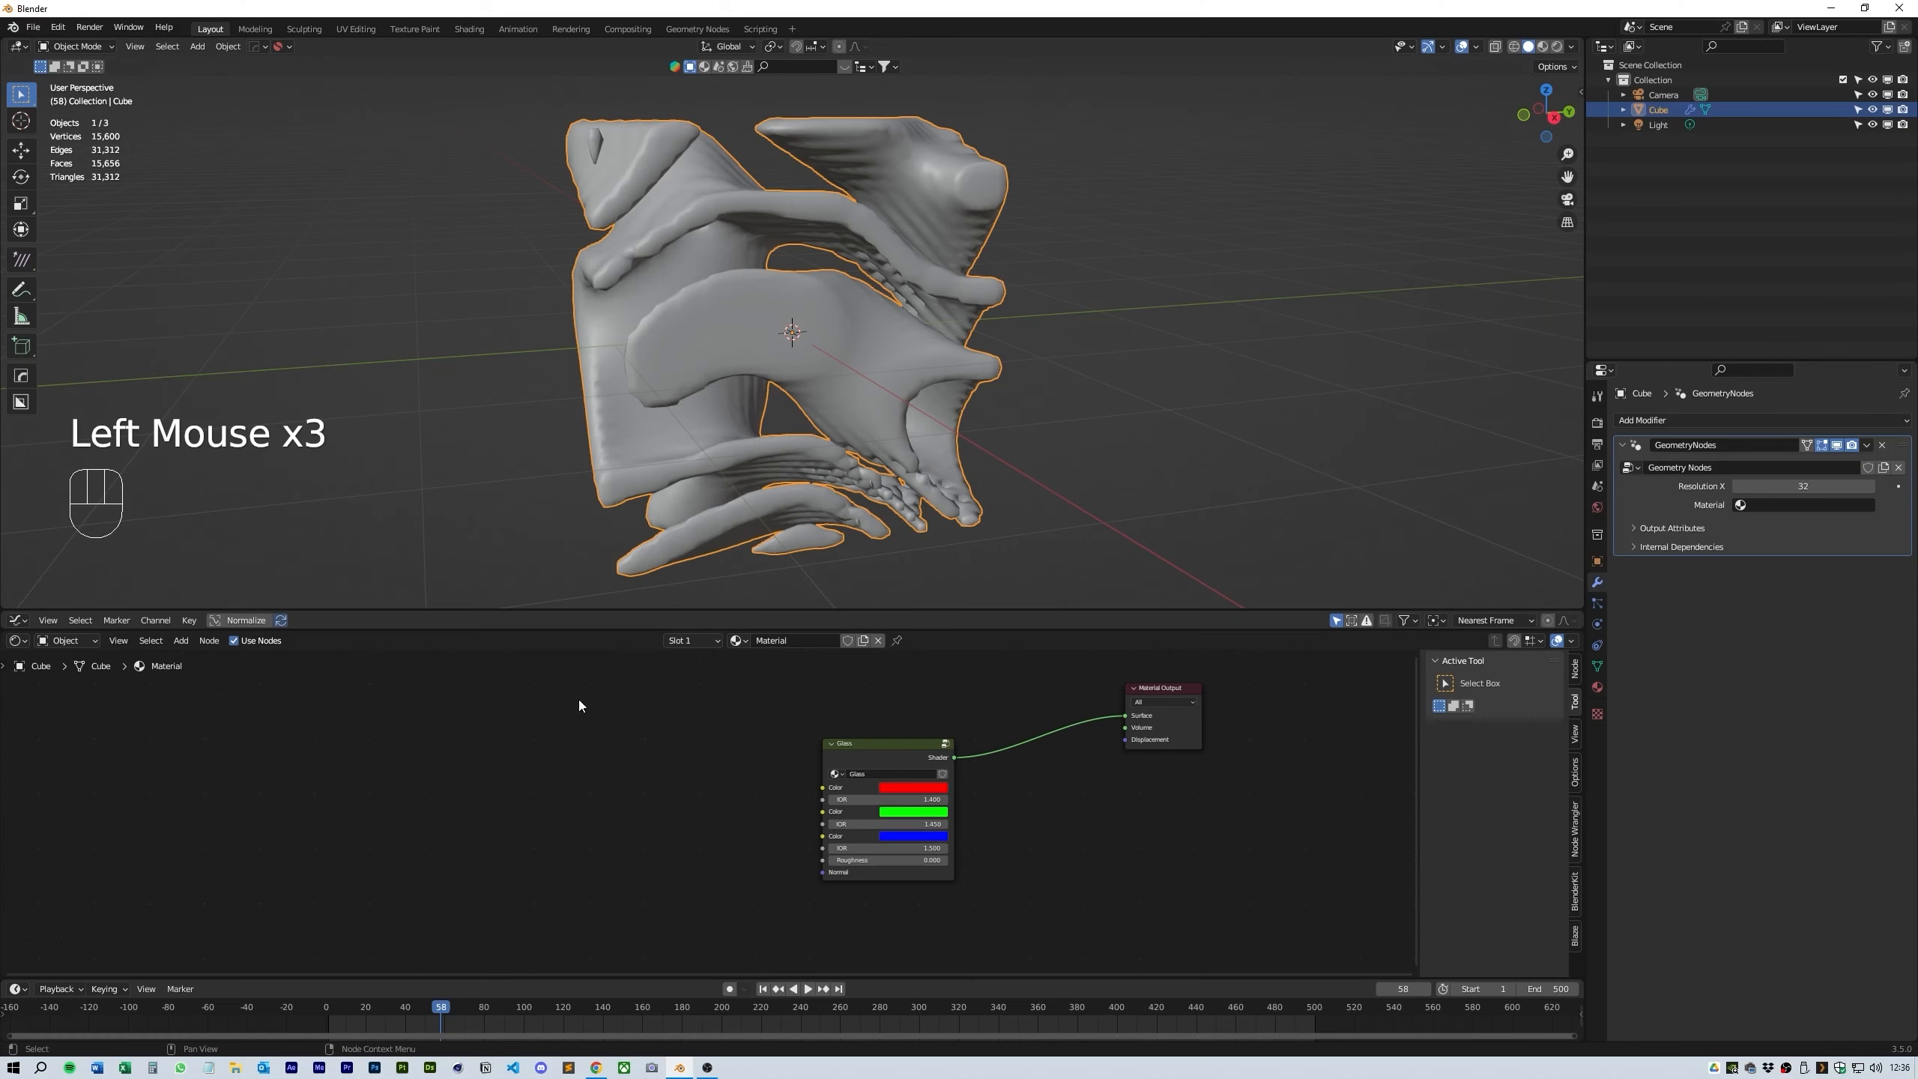
- Bring up the cube's geometry node tree and assign Material to the GeometryNodes modifier's Material input
{"action": "left_click", "coordinate": [15, 641]}
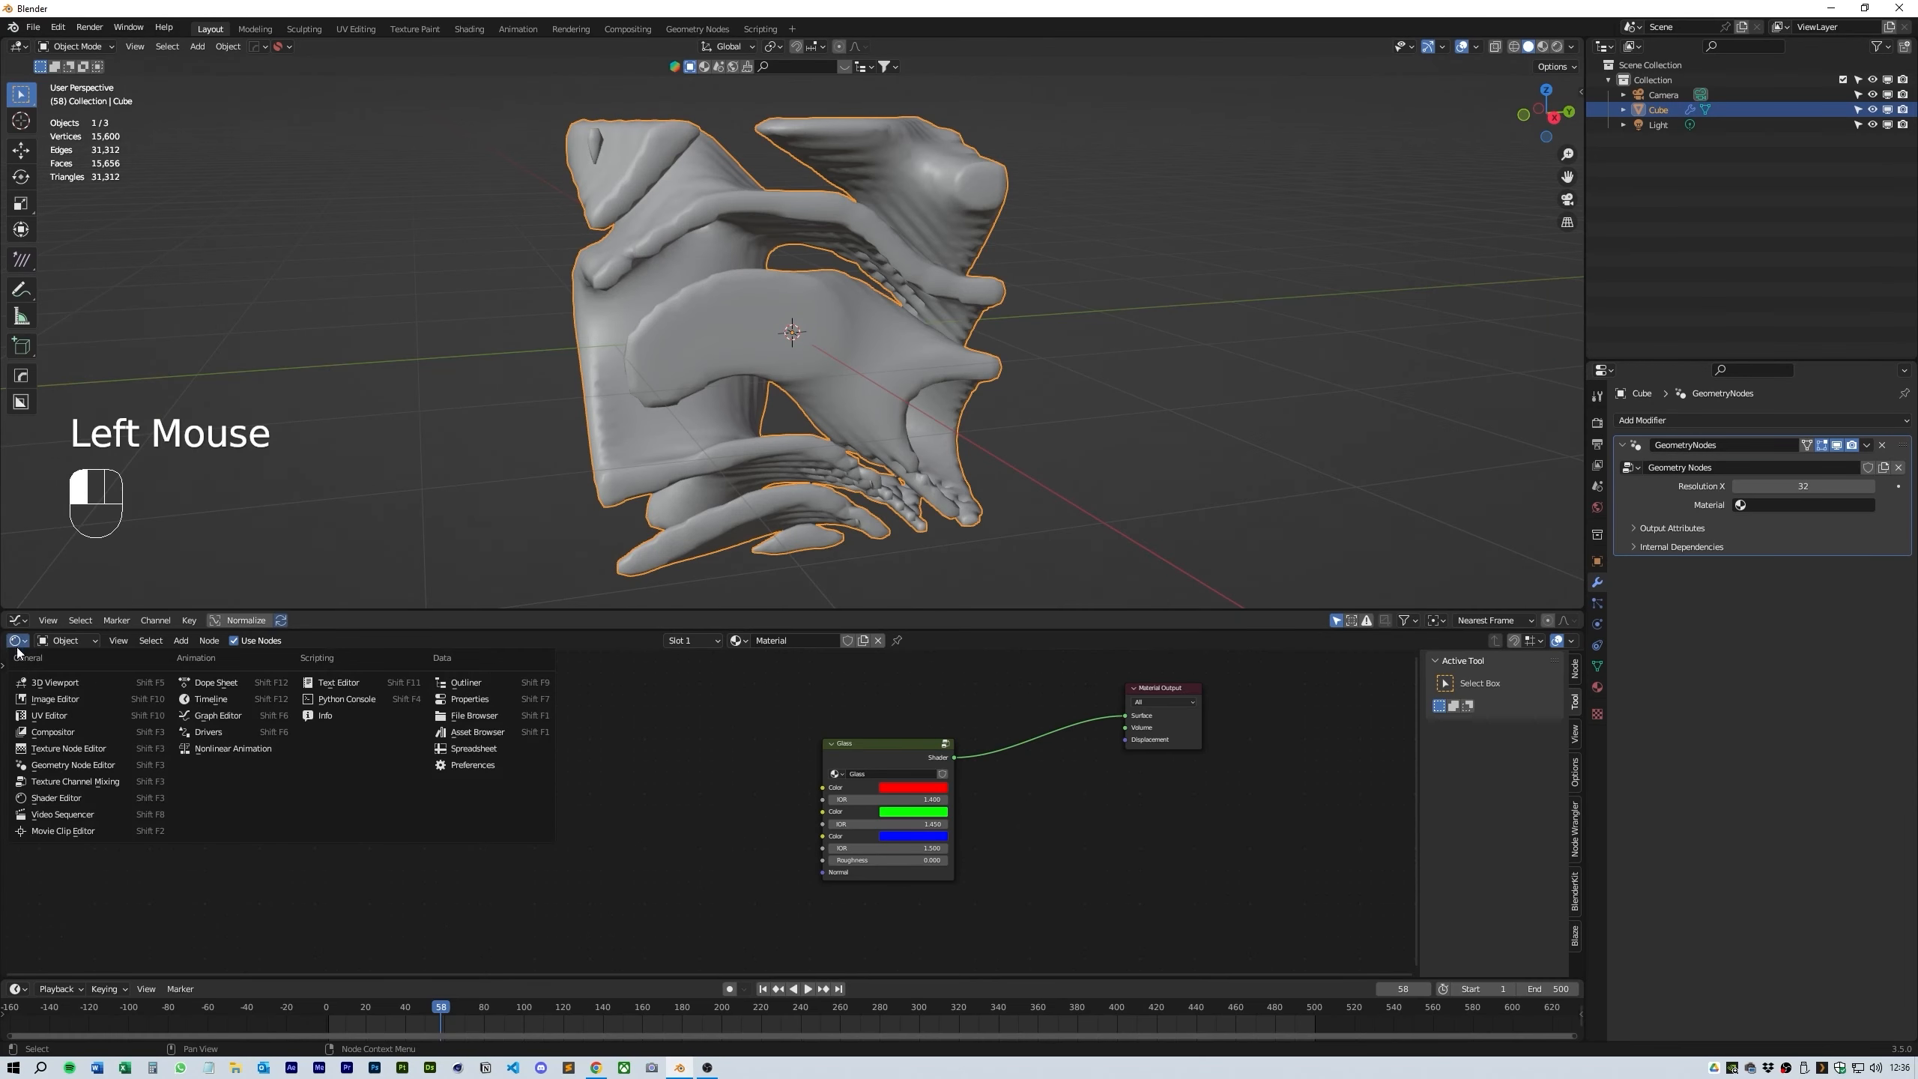
{"action": "left_click", "coordinate": [107, 767]}
{"action": "middle_click_drag", "start_coordinate": [544, 772], "coordinate": [942, 903]}
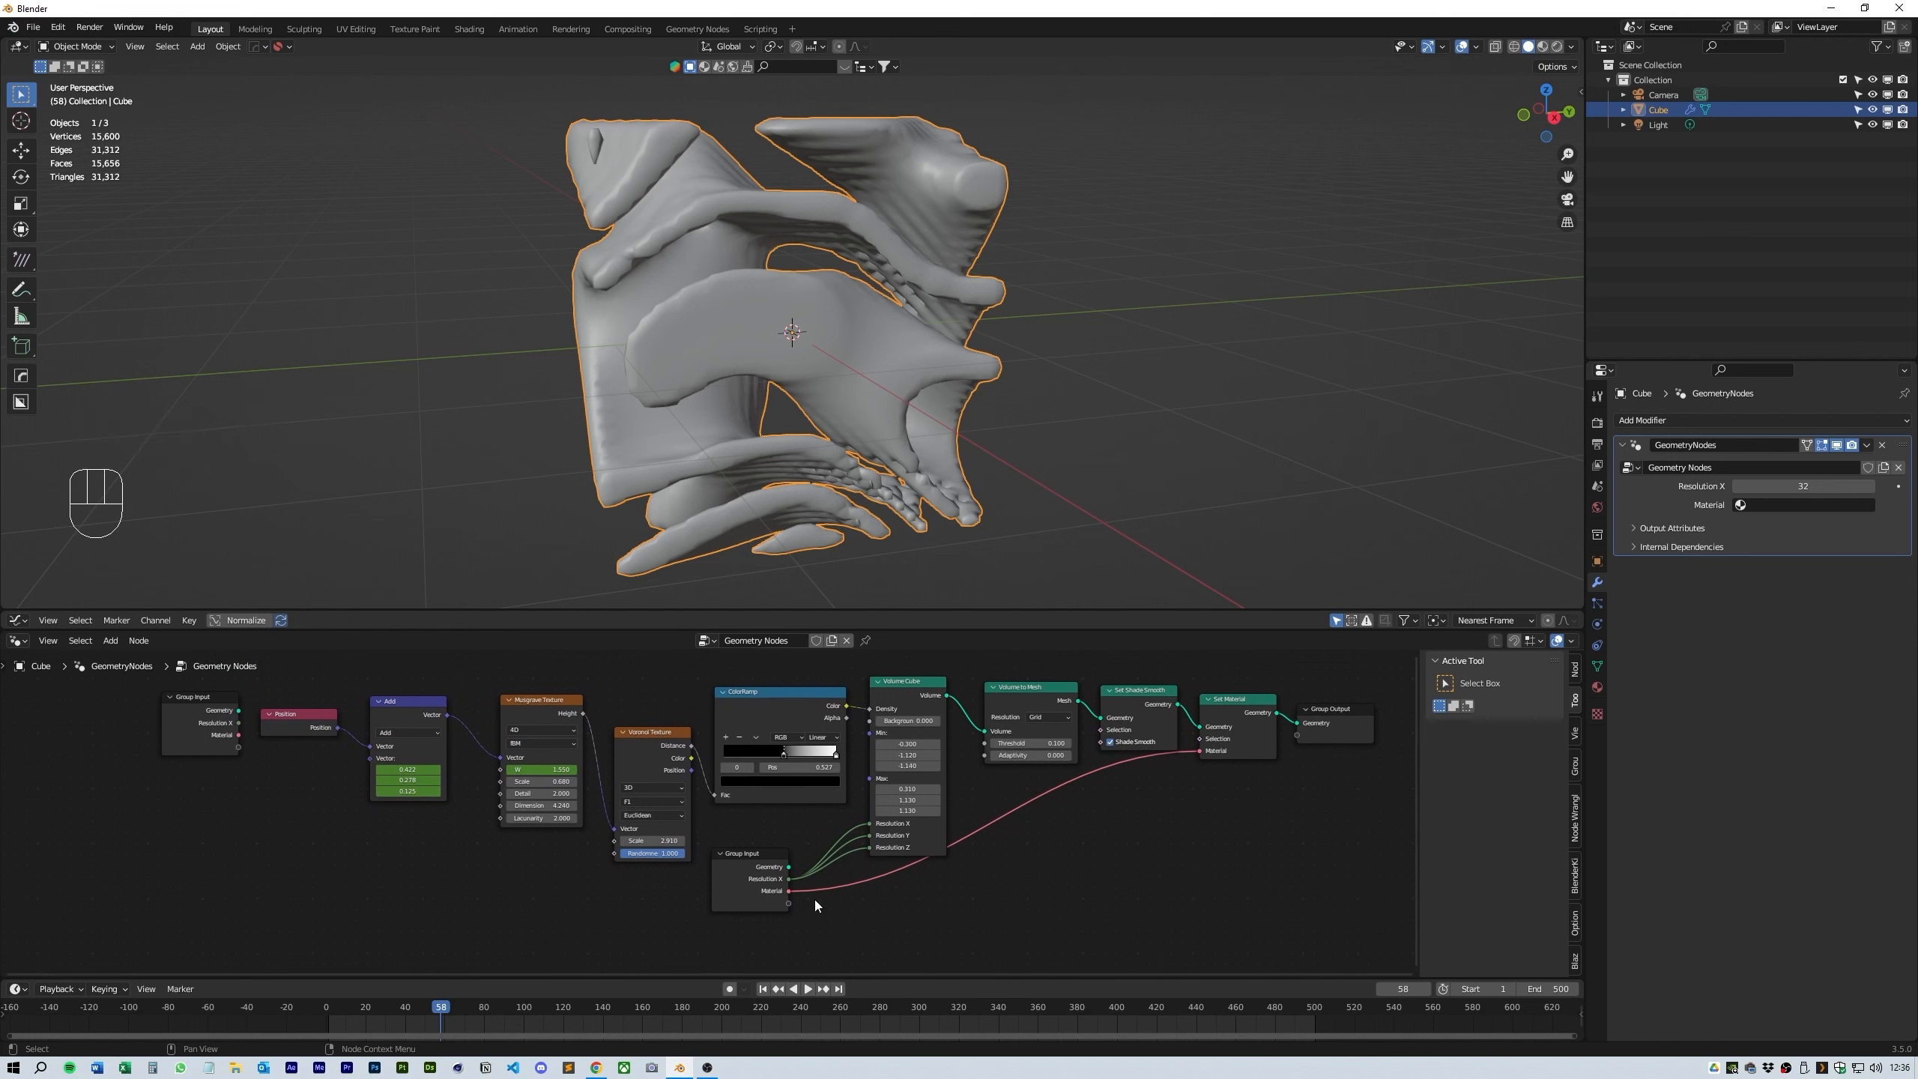
{"action": "left_click", "coordinate": [1800, 505]}
{"action": "left_click", "coordinate": [1786, 545]}
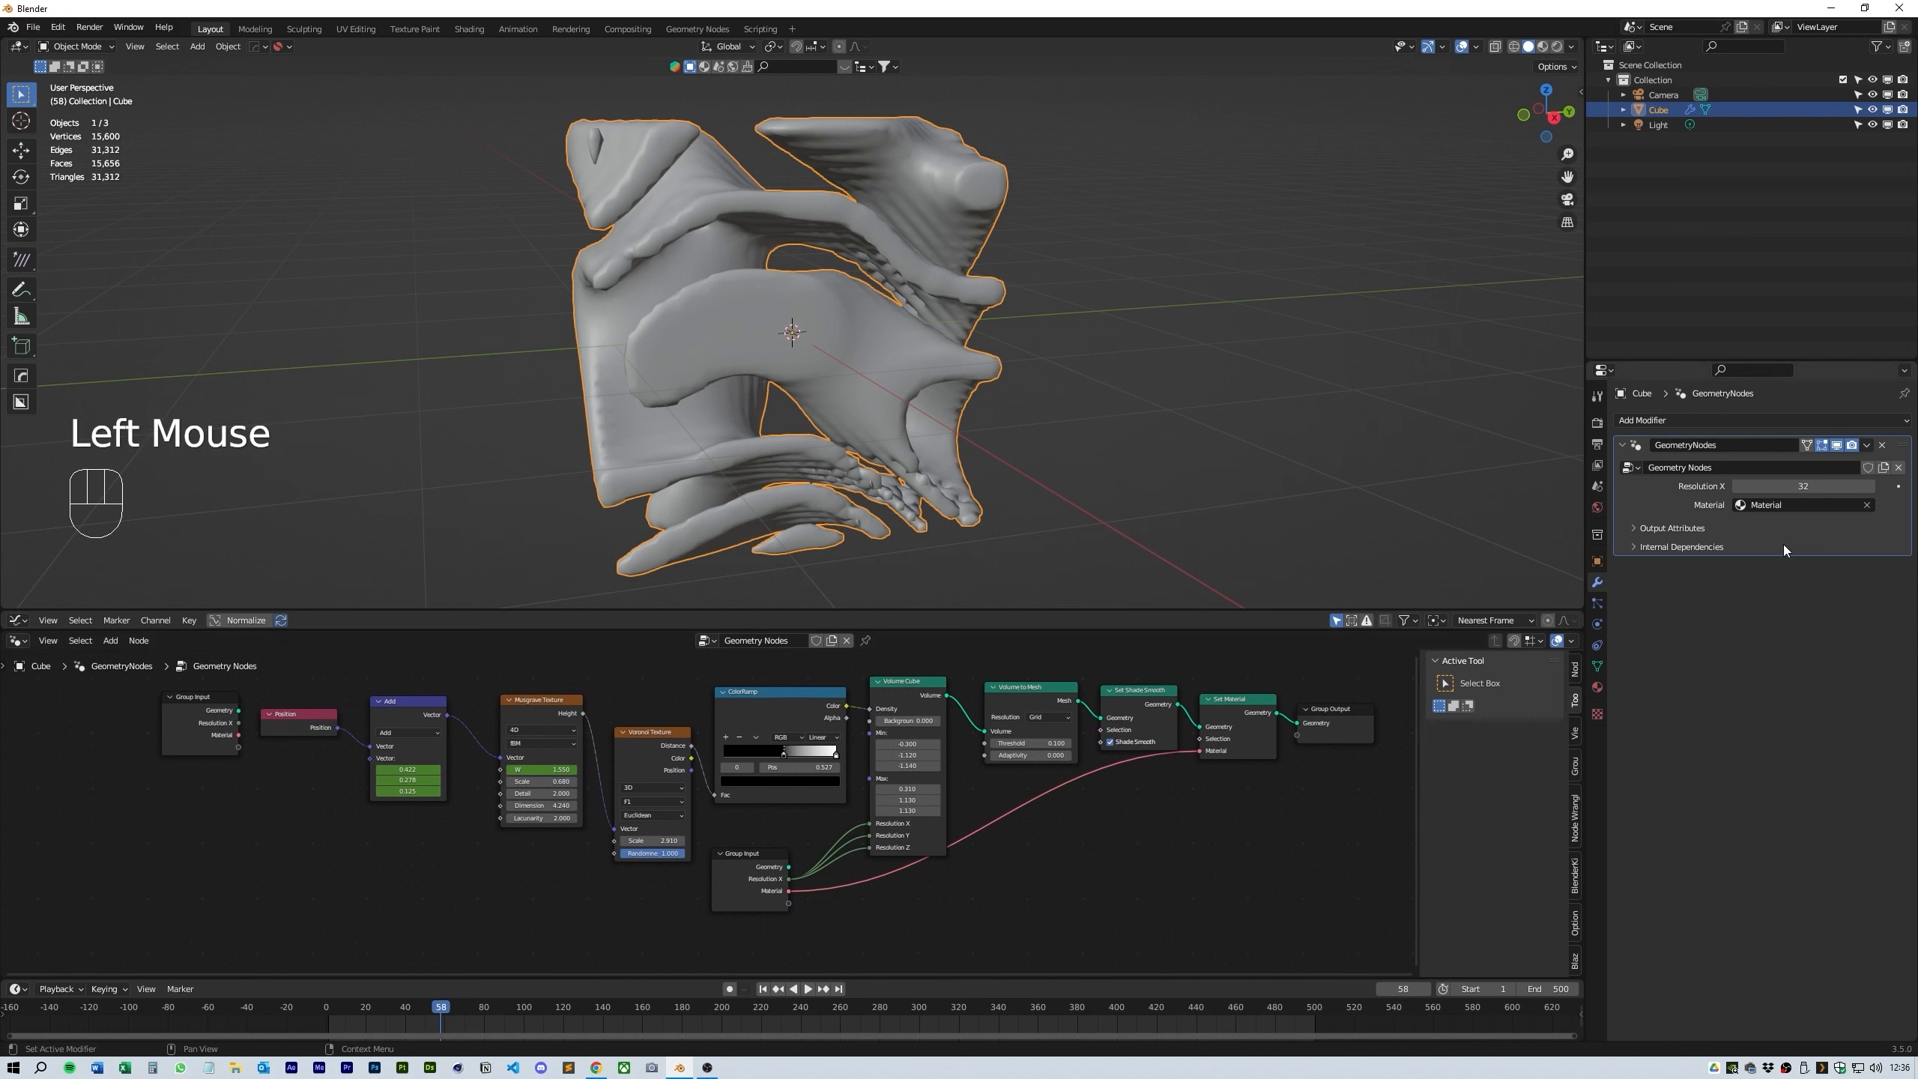
- Preview the mesh in rendered shading and examine the glass material from the front
{"action": "left_click", "coordinate": [1558, 47]}
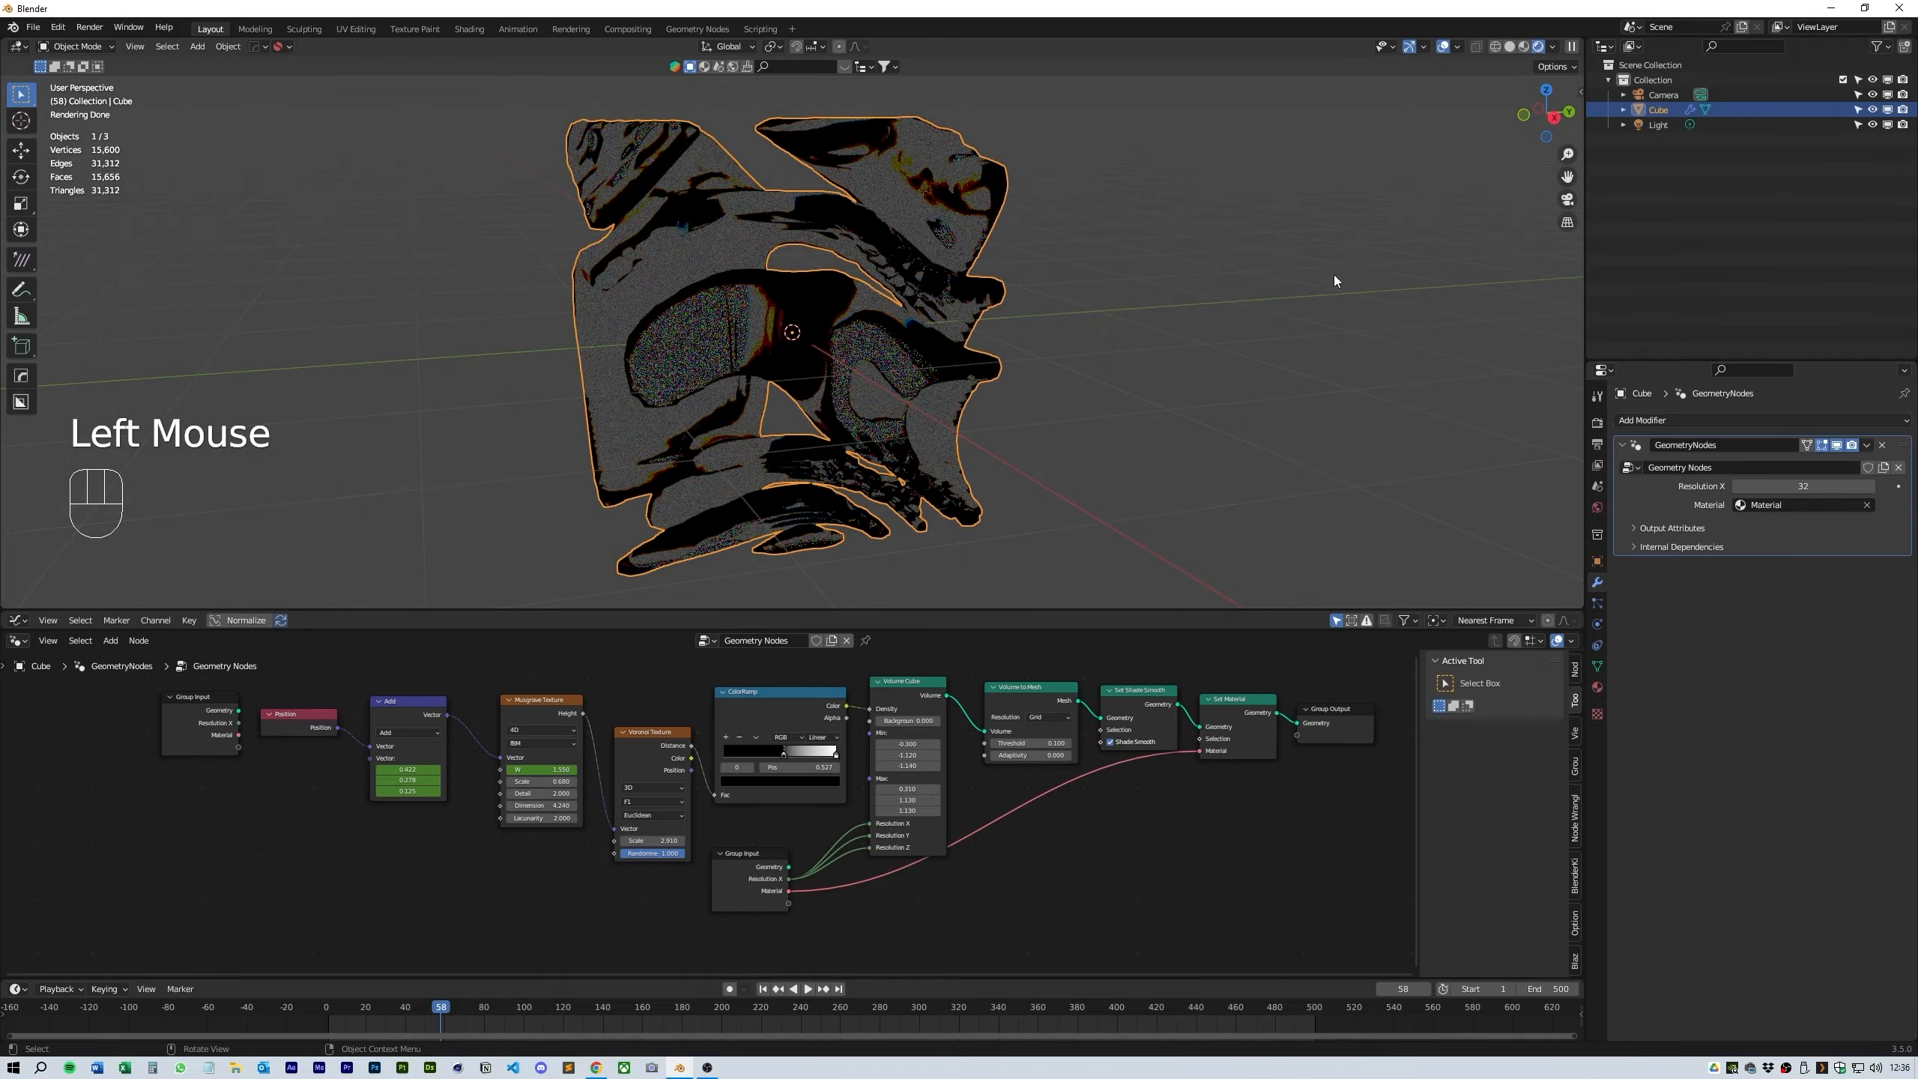
{"action": "middle_click_drag", "start_coordinate": [1052, 383], "coordinate": [1091, 340]}
{"action": "scroll", "coordinate": [1000, 358], "scroll_direction": "up", "scroll_amount": 2}
{"action": "scroll", "coordinate": [966, 374], "scroll_direction": "down", "scroll_amount": 2}
{"action": "scroll", "coordinate": [1013, 255], "scroll_direction": "down", "scroll_amount": 1}
{"action": "scroll", "coordinate": [1082, 339], "scroll_direction": "down", "scroll_amount": 2}
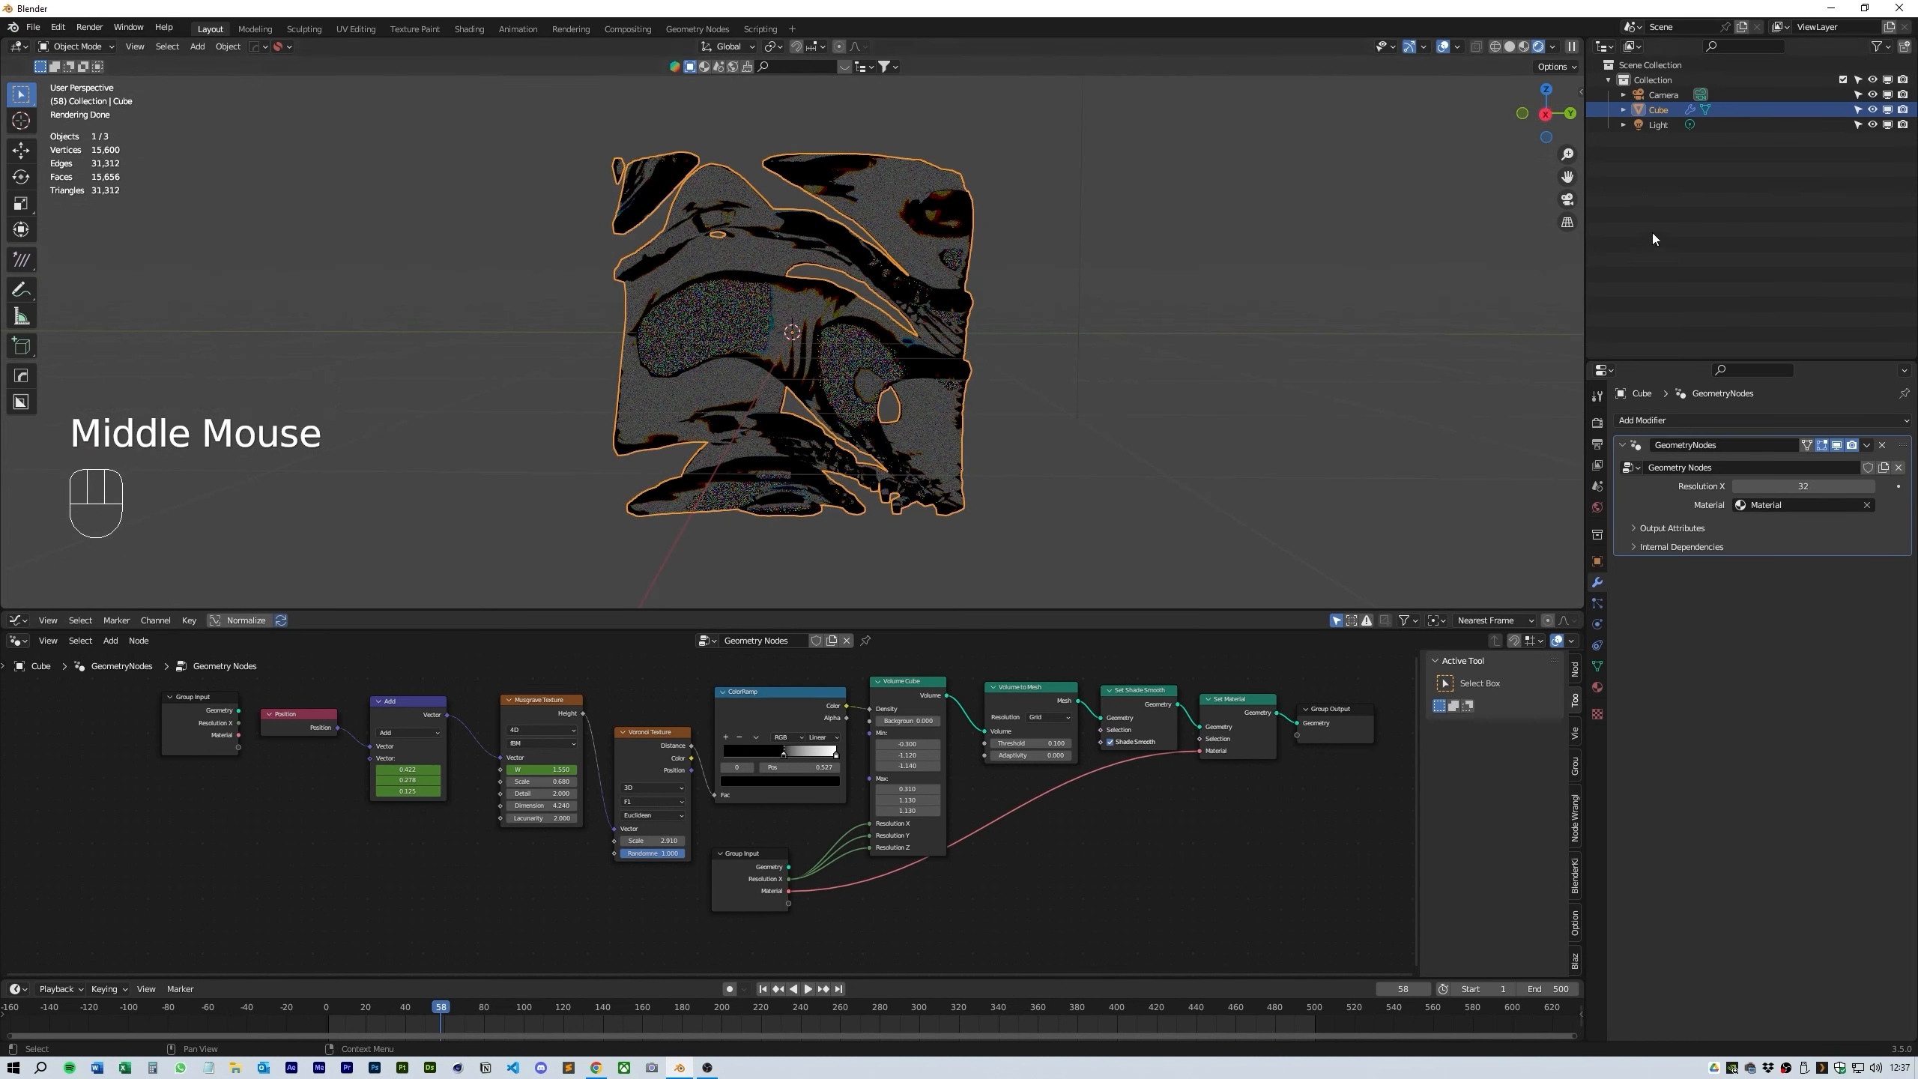
- Return the viewport to solid shading and add a plane mesh to the scene
{"action": "left_click", "coordinate": [1161, 409]}
{"action": "key", "text": "shift+a"}
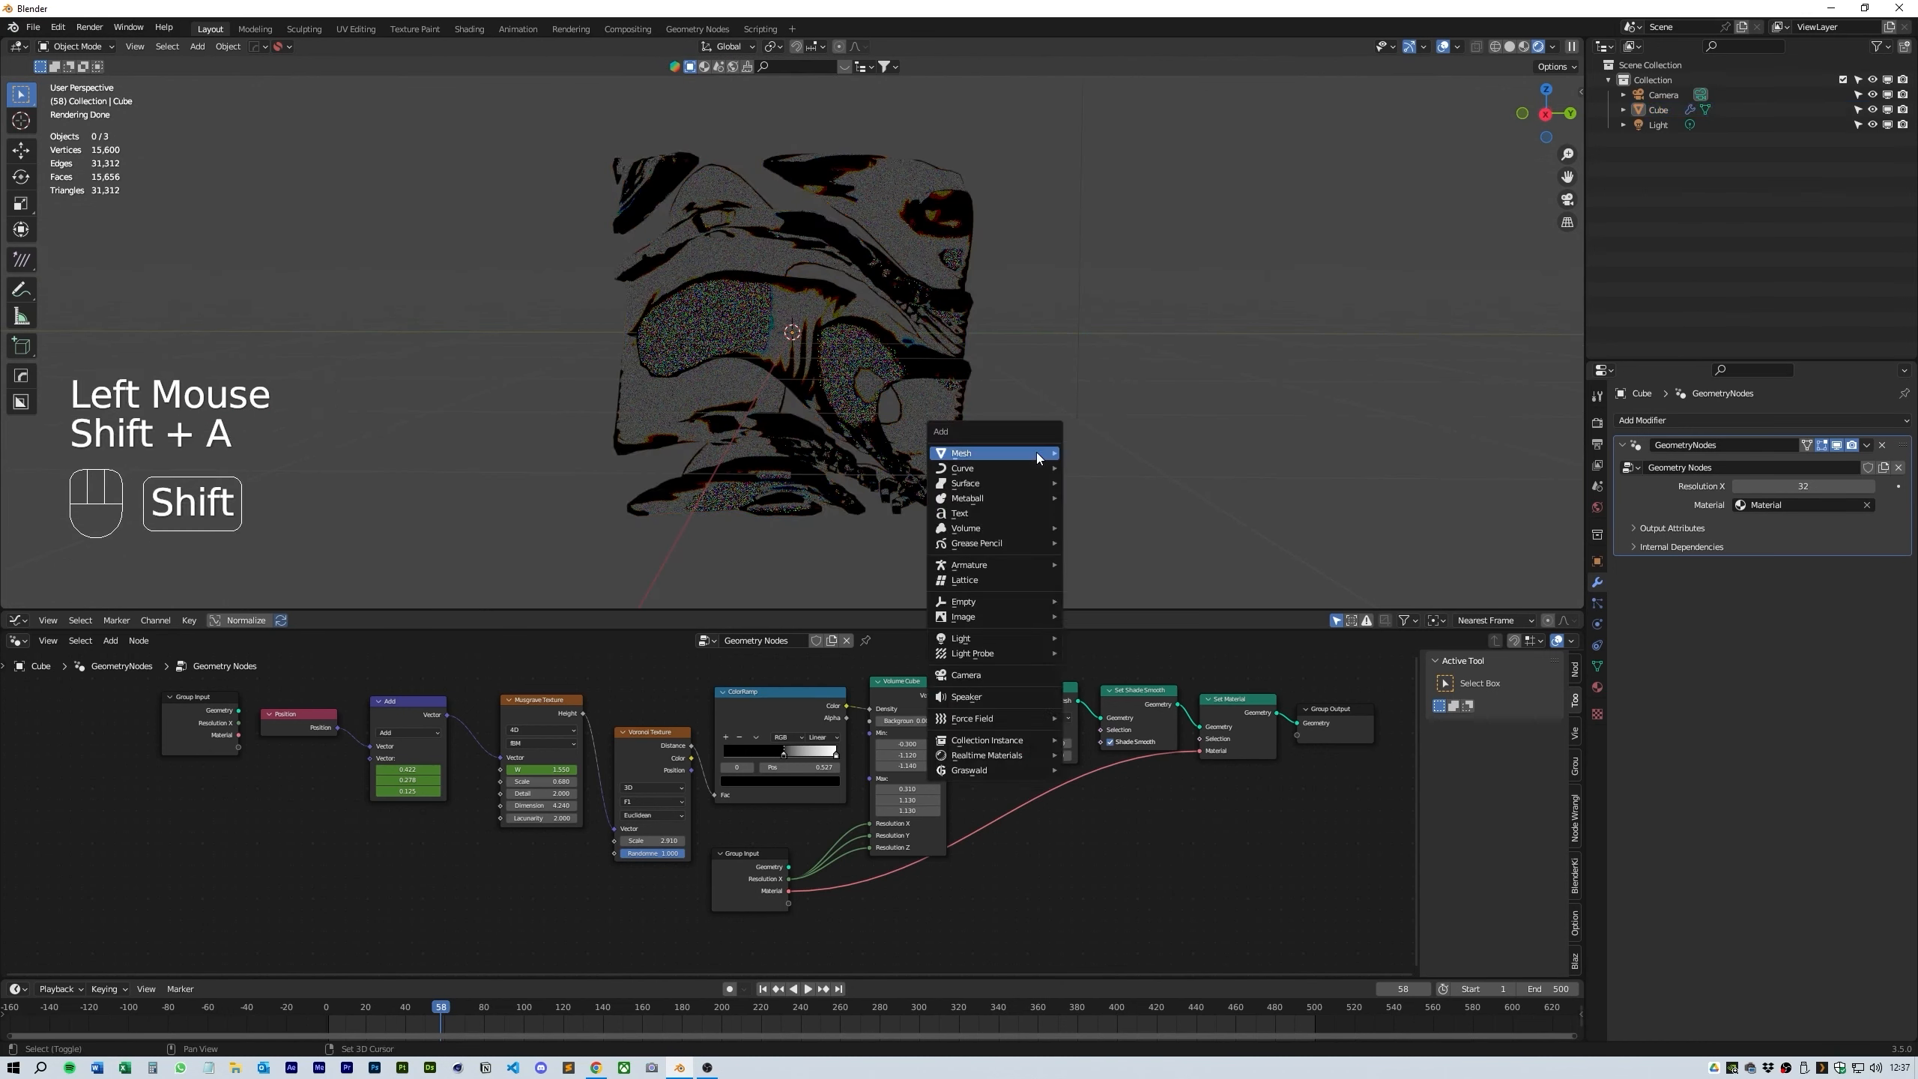
{"action": "left_click", "coordinate": [1163, 340]}
{"action": "left_click", "coordinate": [1509, 47]}
{"action": "left_click", "coordinate": [1043, 416]}
{"action": "key", "text": "shift+a"}
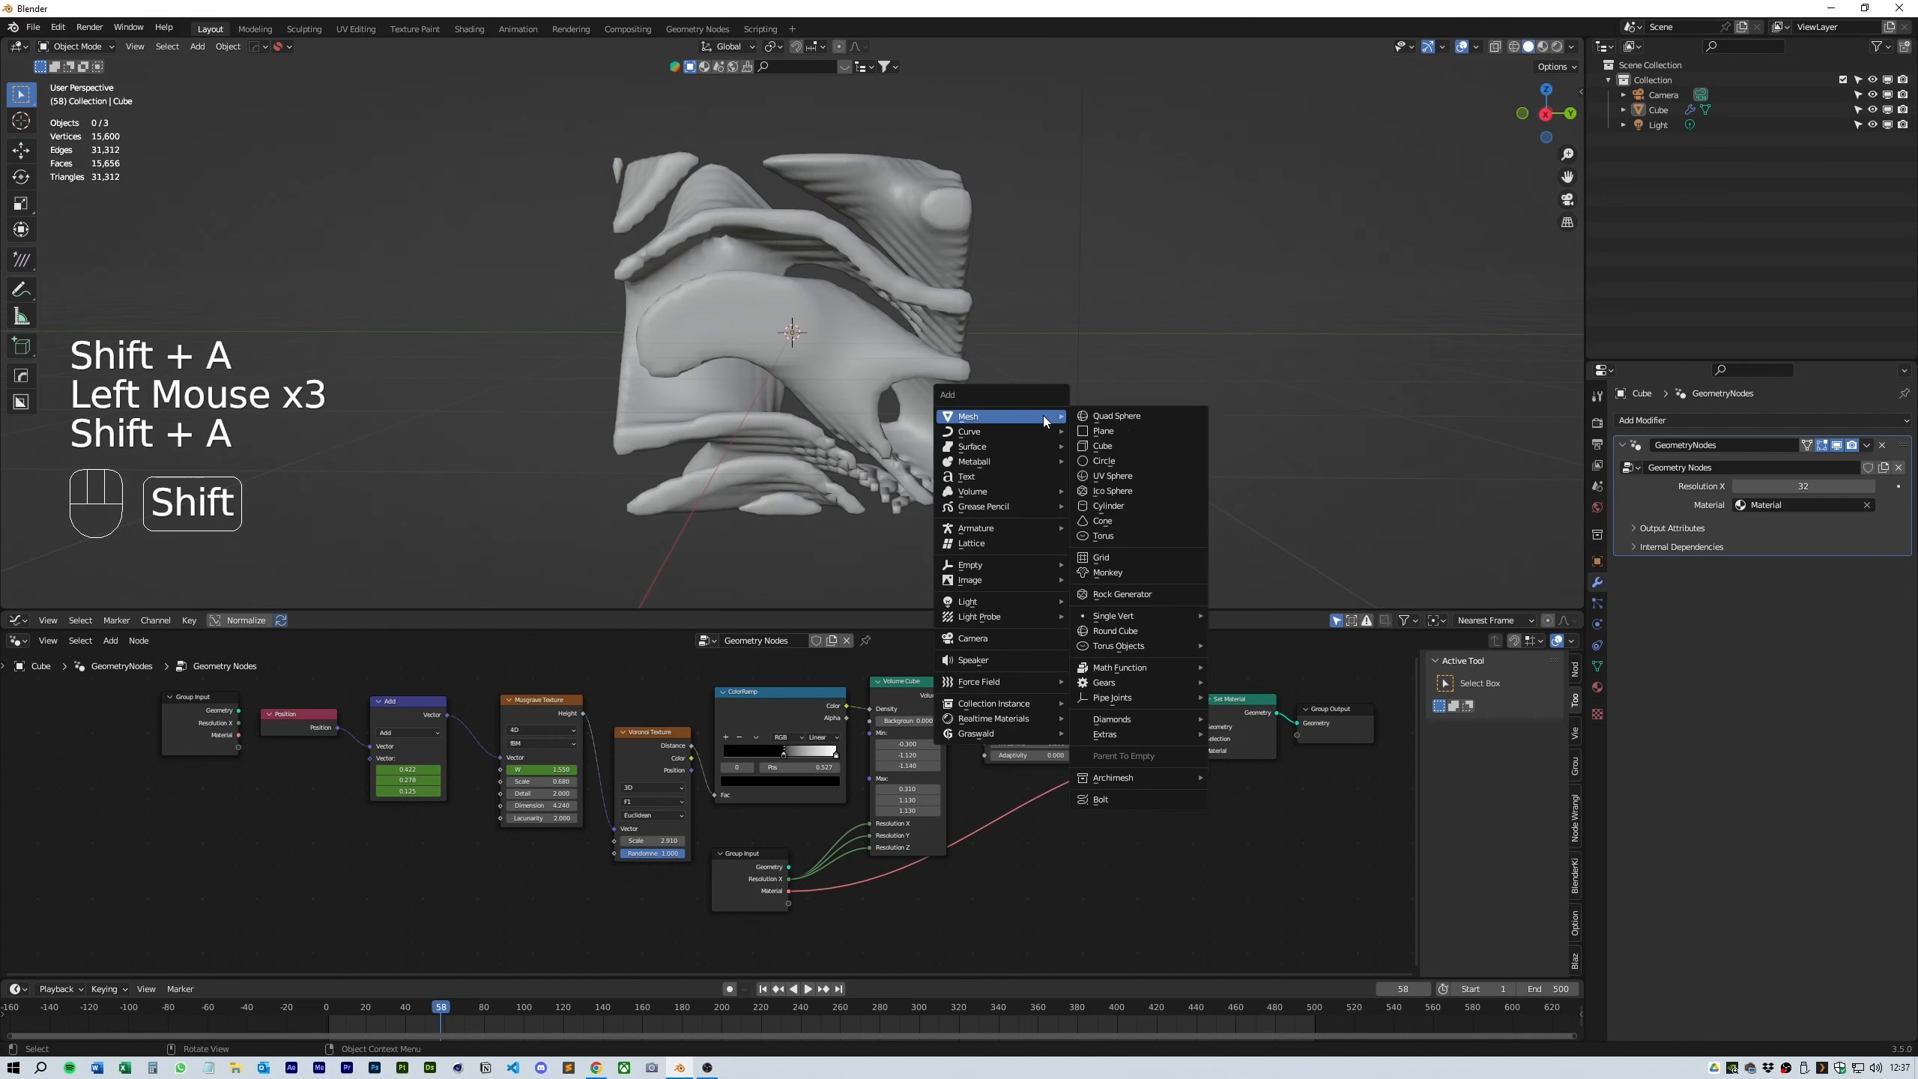
{"action": "left_click", "coordinate": [1127, 430]}
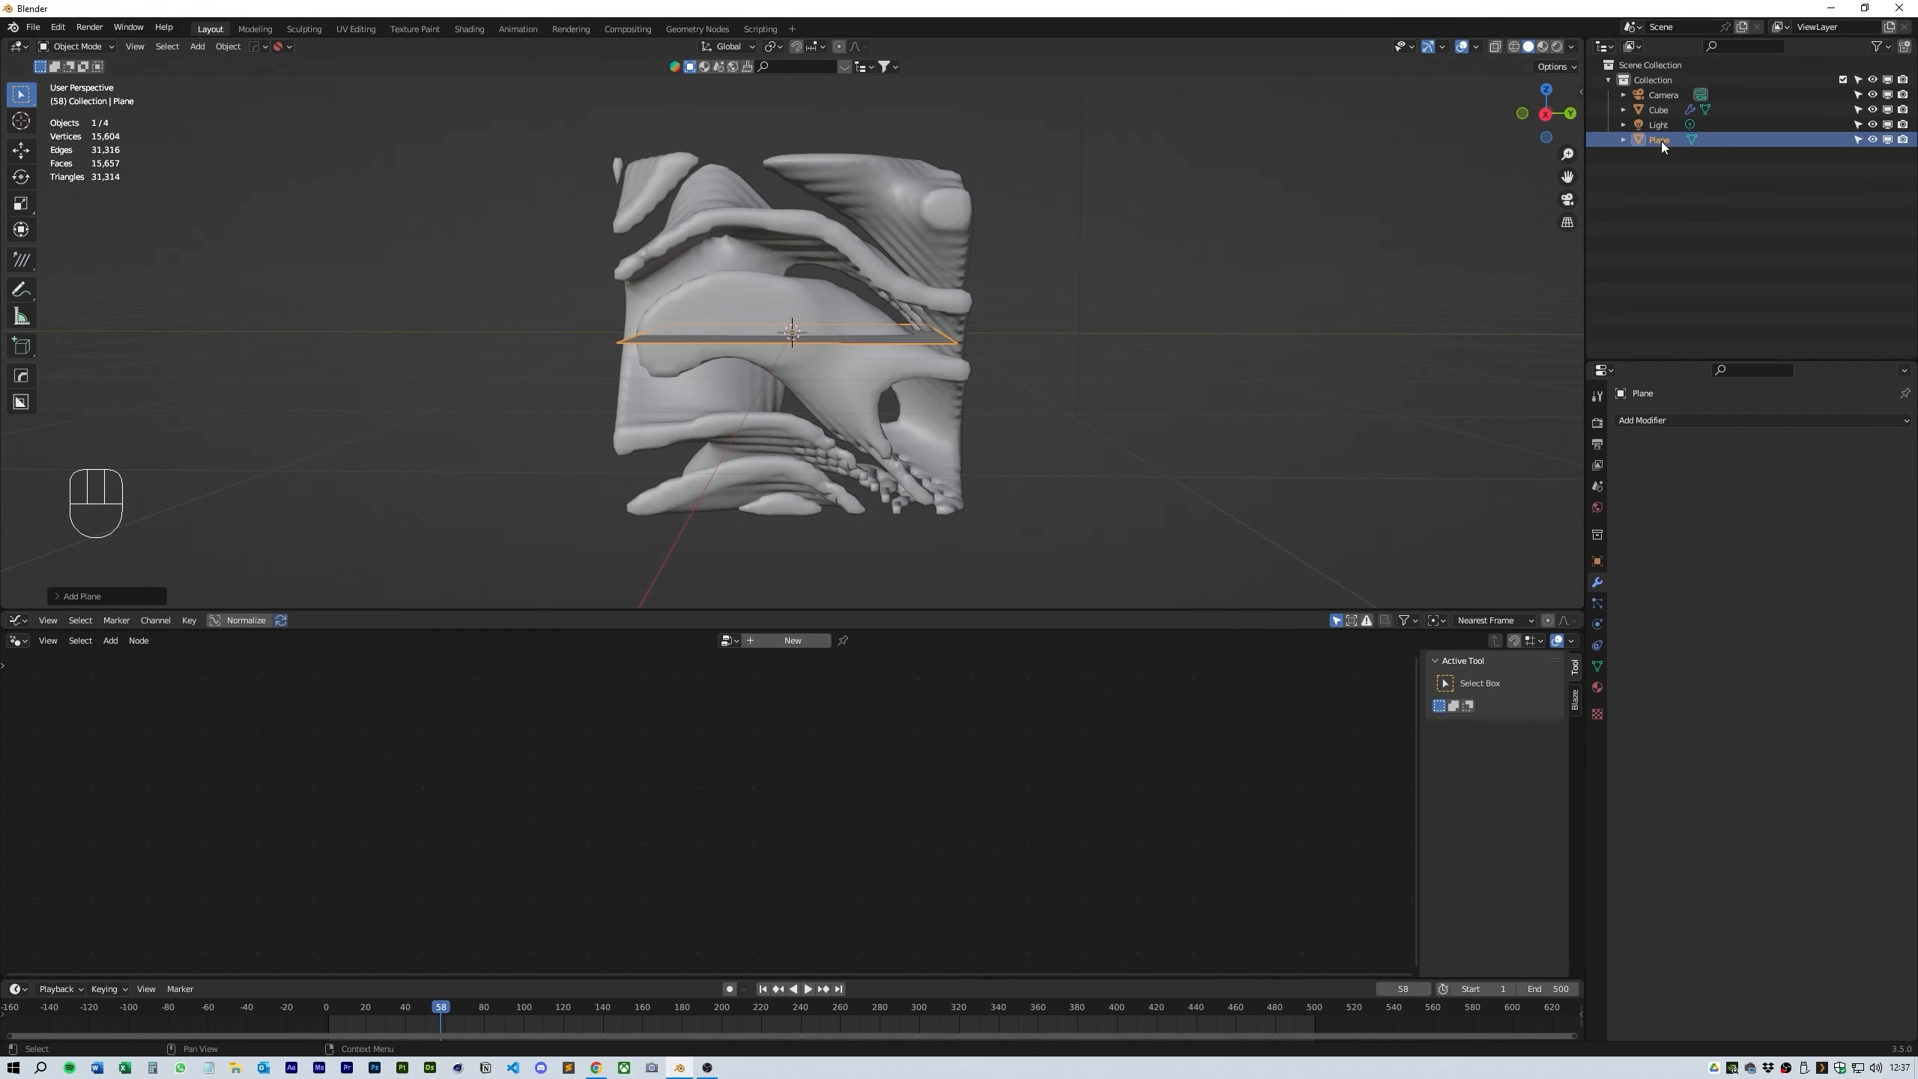
- Set the plane's Y rotation to 90°
{"action": "left_click", "coordinate": [1598, 560]}
{"action": "left_click", "coordinate": [1806, 531]}
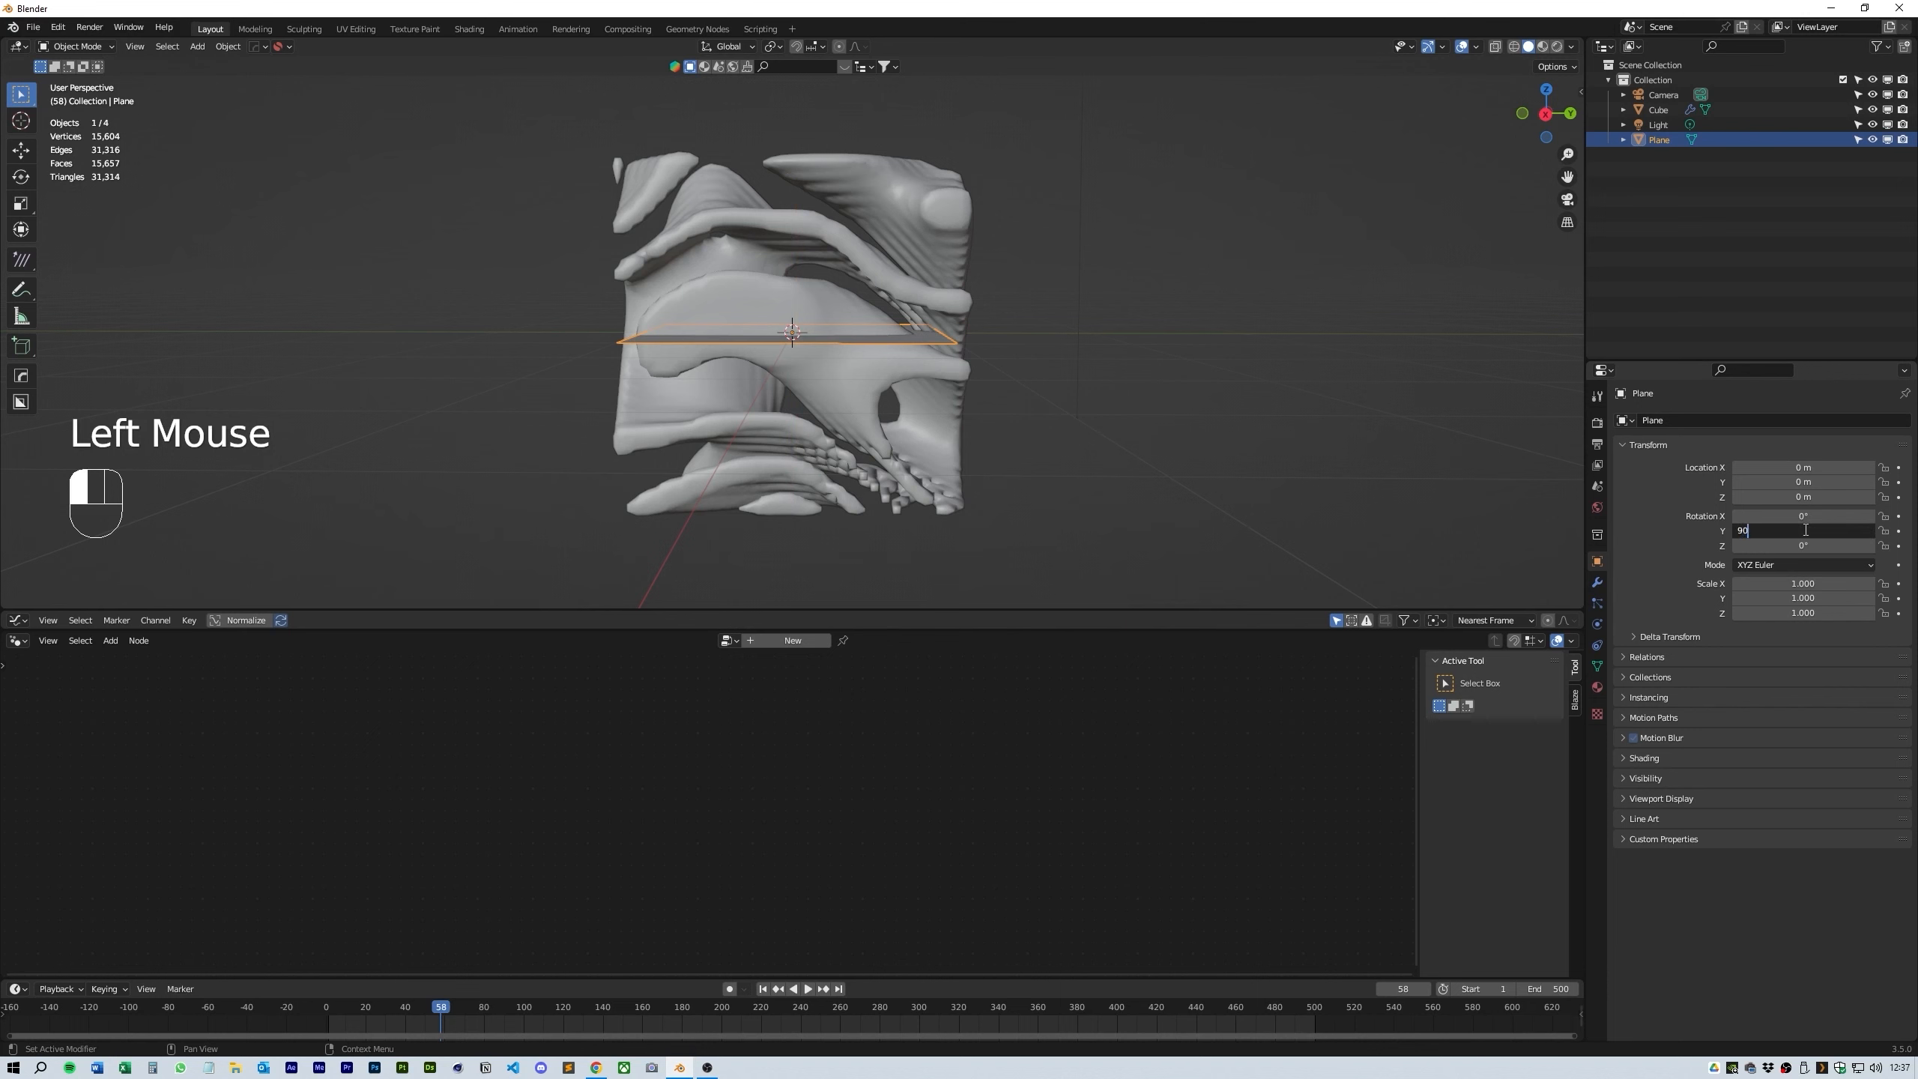
{"action": "type", "text": "90"}
{"action": "key", "text": "Return"}
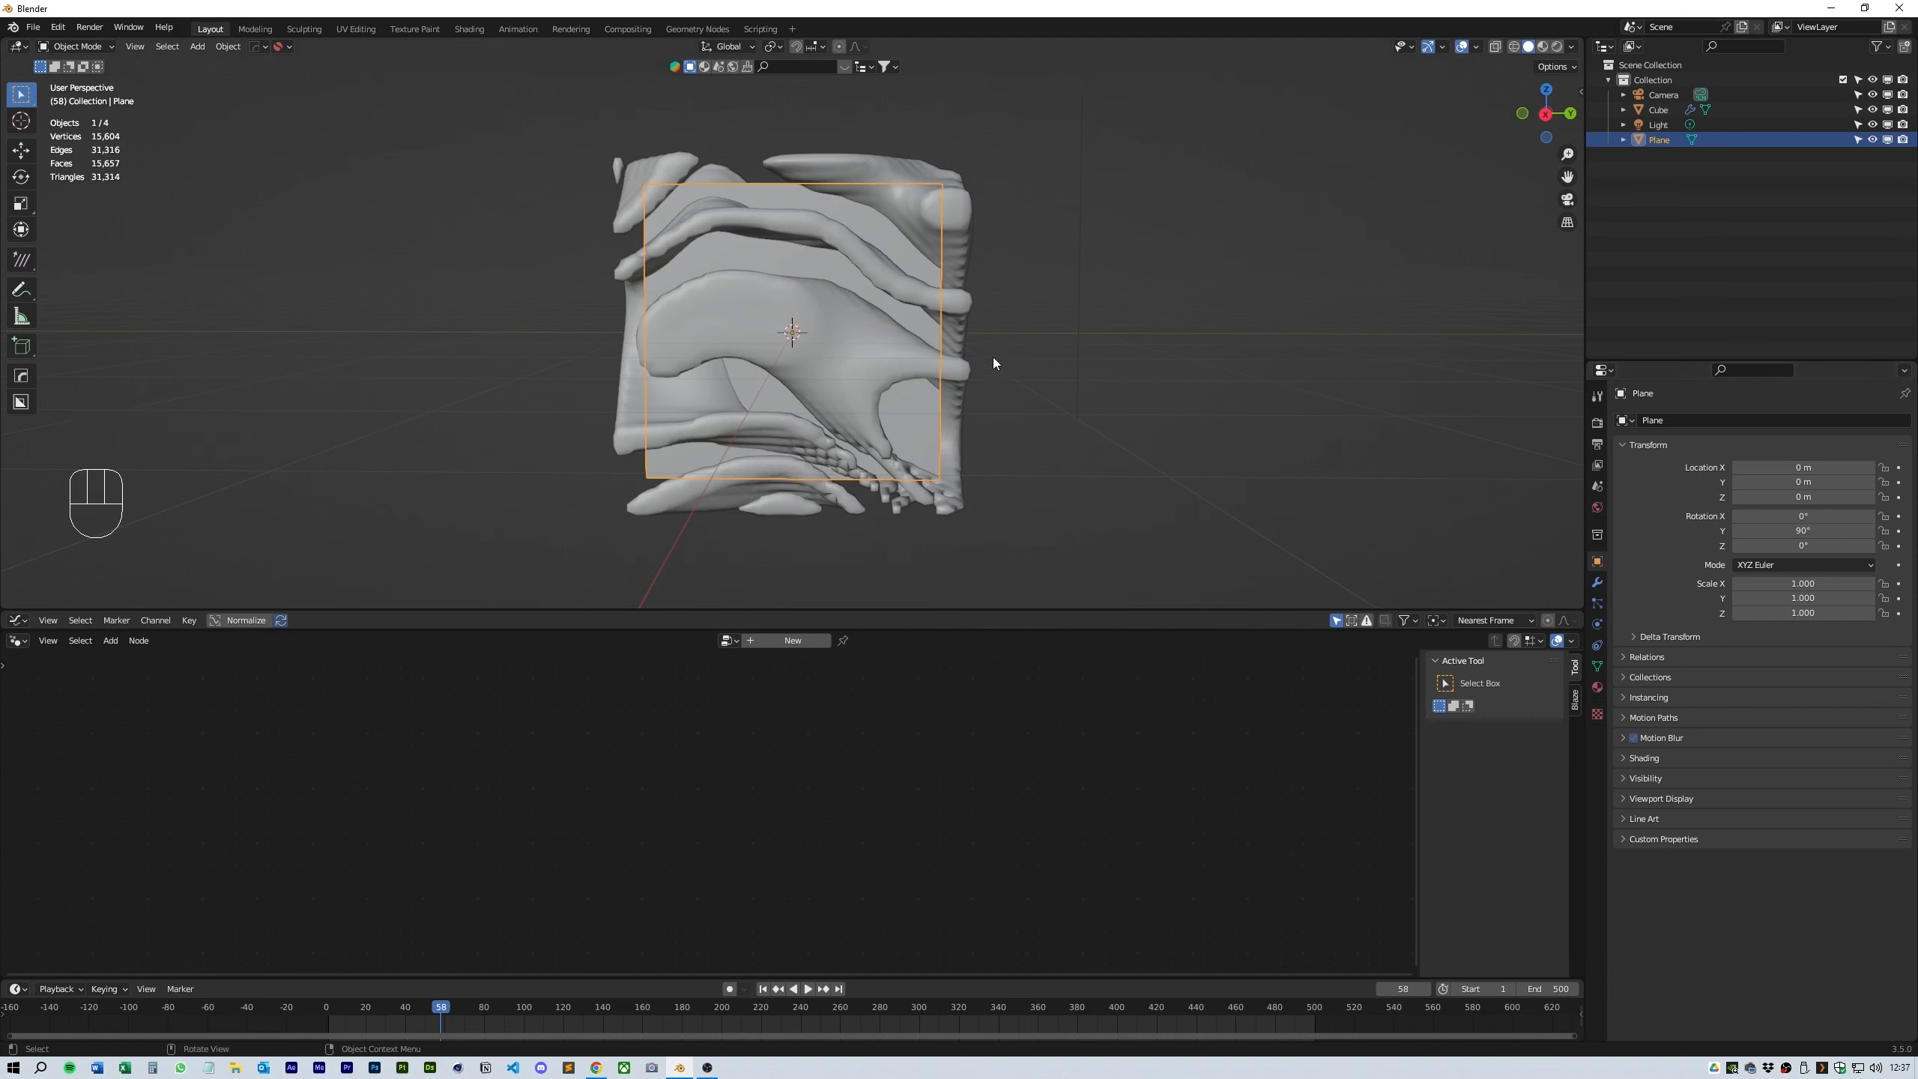
- Scale the plane's geometry up in Edit Mode well beyond the organic mesh's outline, and return to Object Mode
{"action": "key", "text": "Tab"}
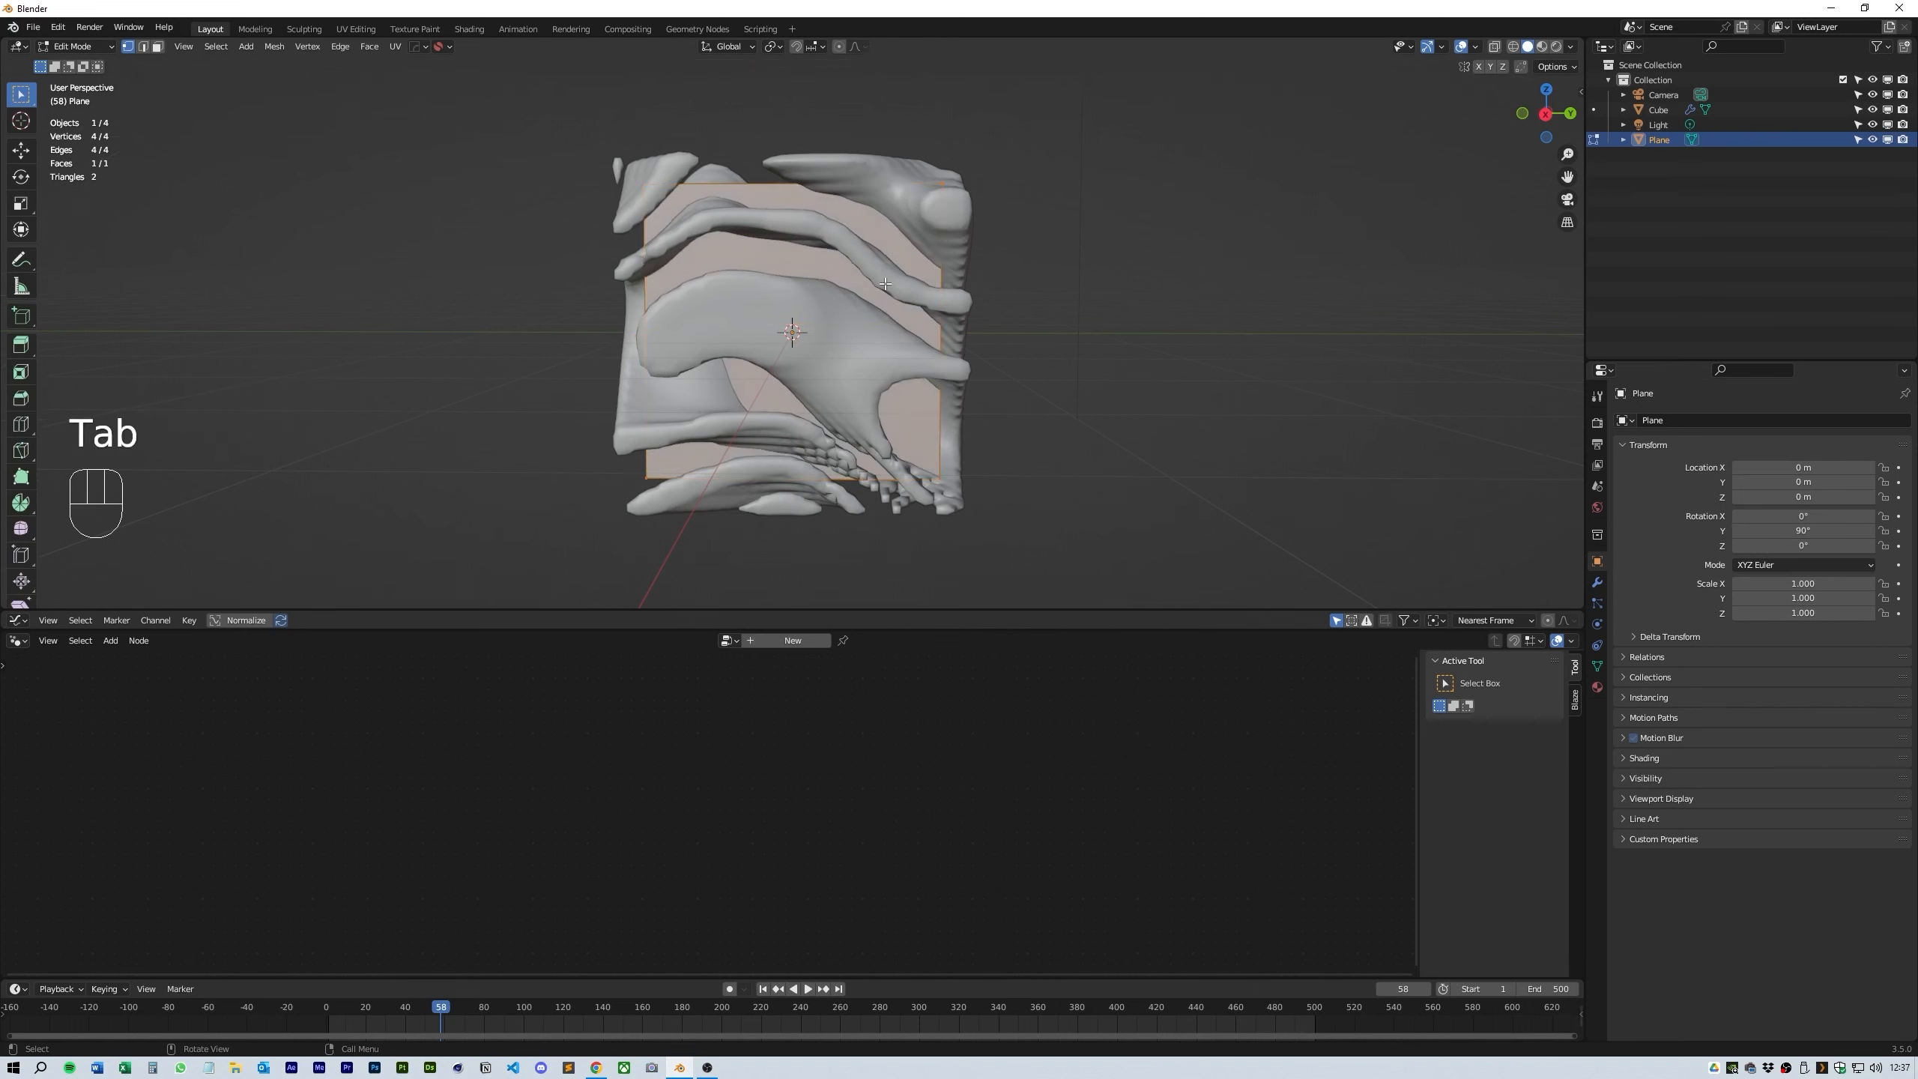
{"action": "middle_click_drag", "start_coordinate": [891, 355], "coordinate": [799, 335]}
{"action": "left_click", "coordinate": [793, 333]}
{"action": "key", "text": "ctrl+z"}
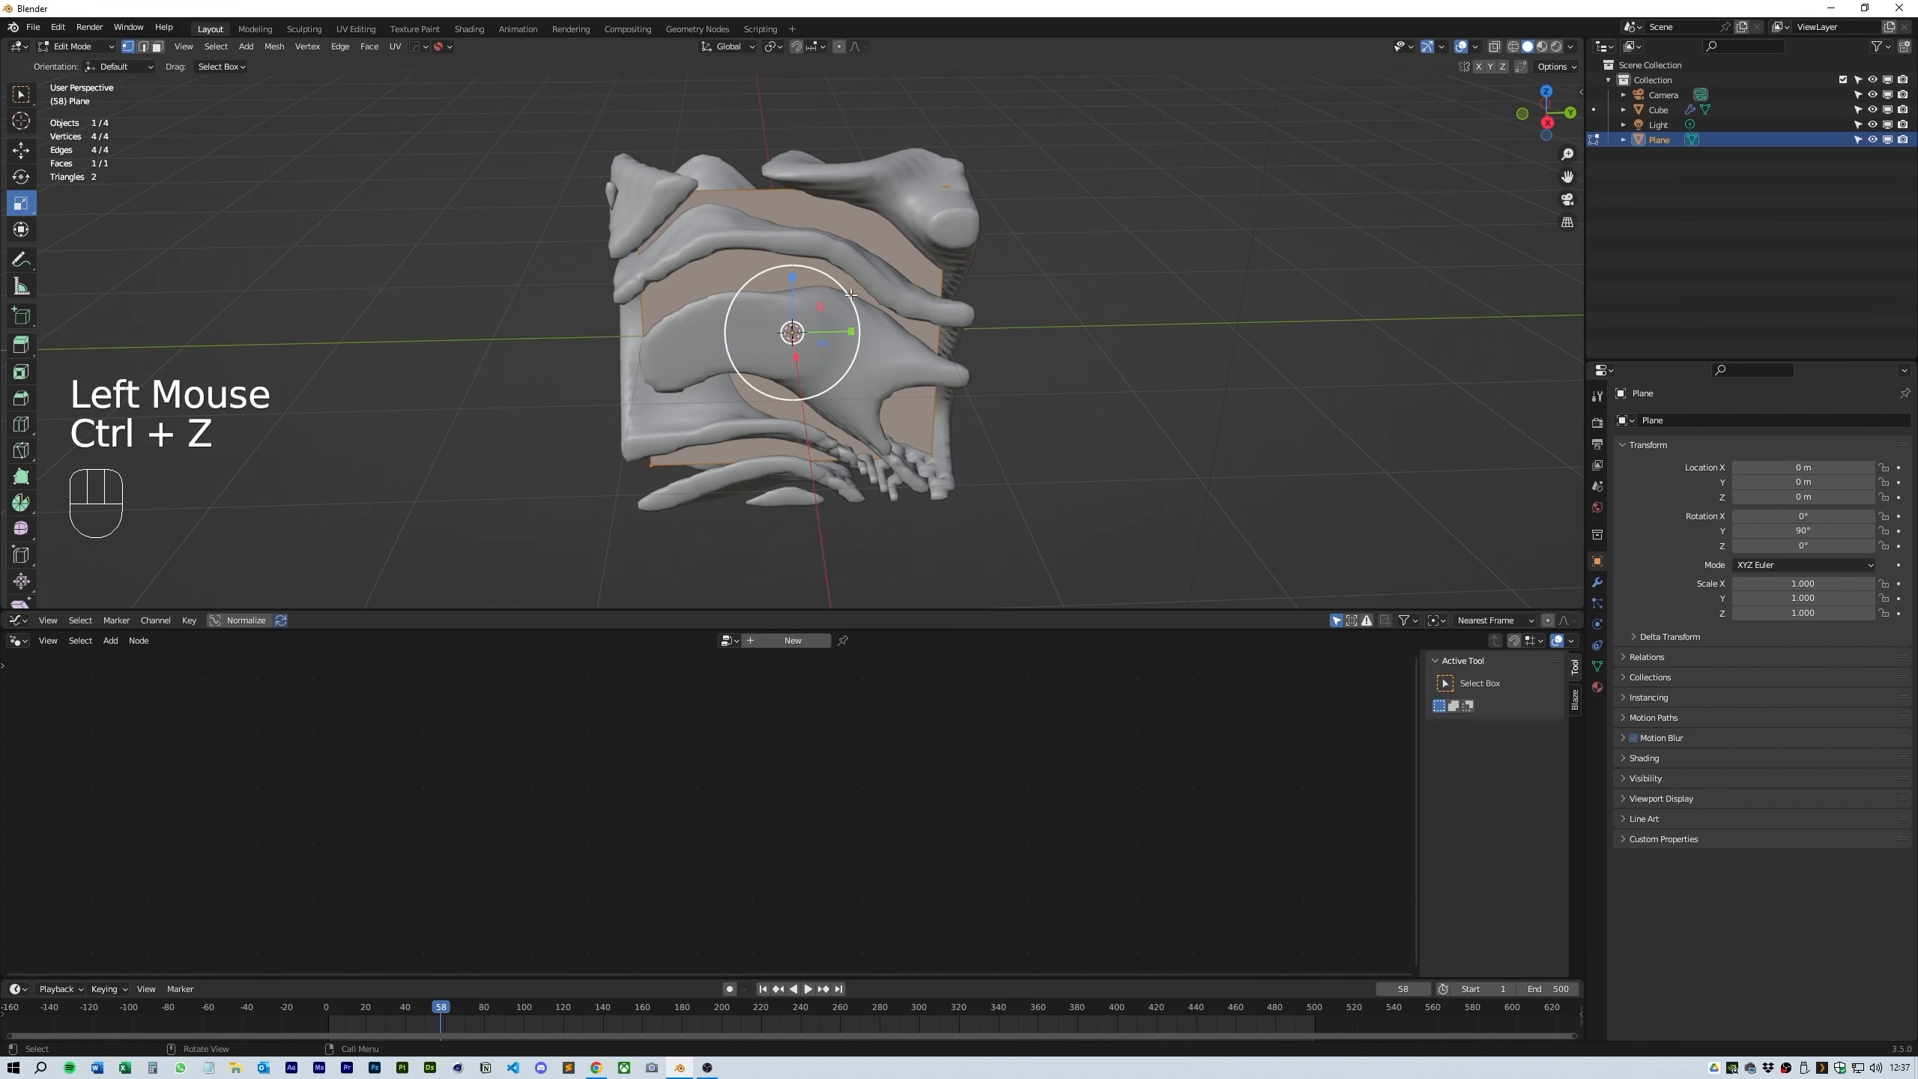
{"action": "left_click_drag", "start_coordinate": [857, 303], "coordinate": [1009, 368]}
{"action": "scroll", "coordinate": [1009, 368], "scroll_direction": "down", "scroll_amount": 2}
{"action": "key", "text": "Tab"}
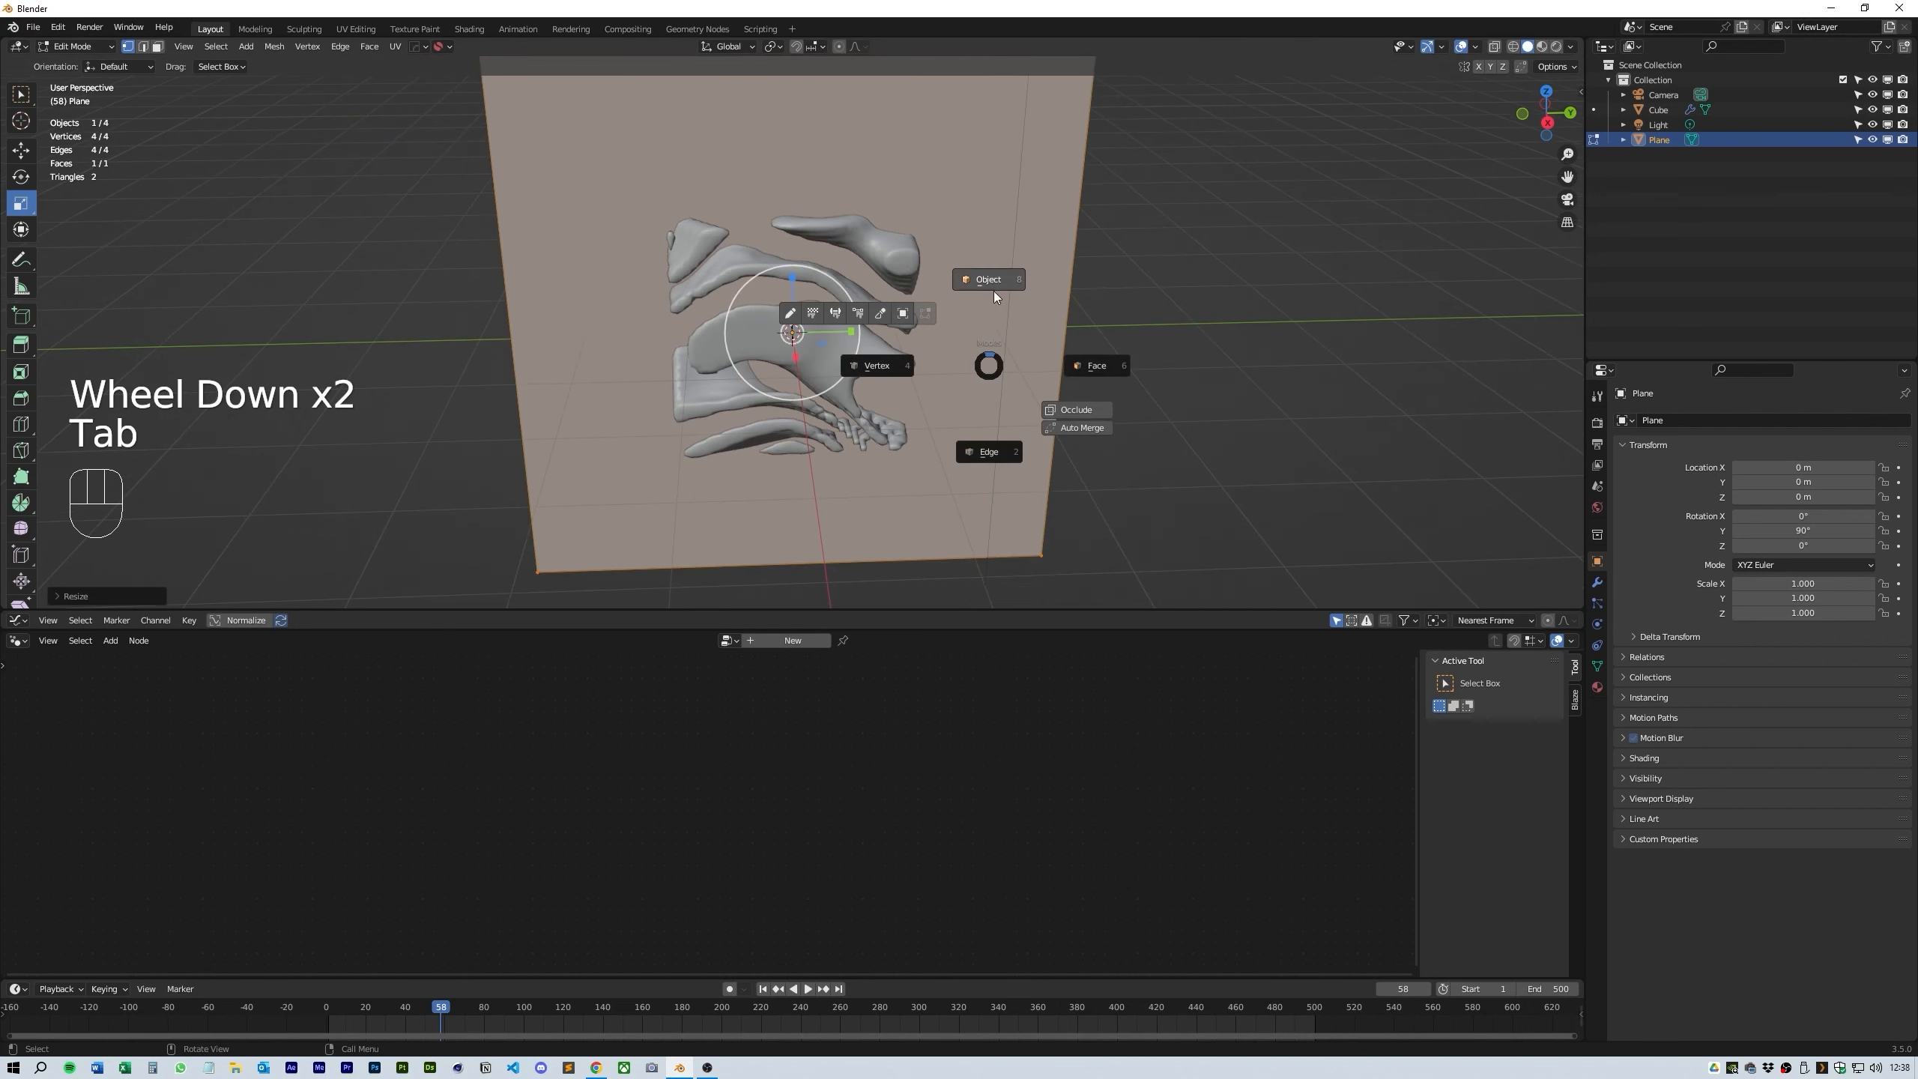
- Move the plane behind the organic mesh to about -0.87 m on X, and scale it uniformly to about 1.53
{"action": "middle_click_drag", "start_coordinate": [991, 296], "coordinate": [1116, 347]}
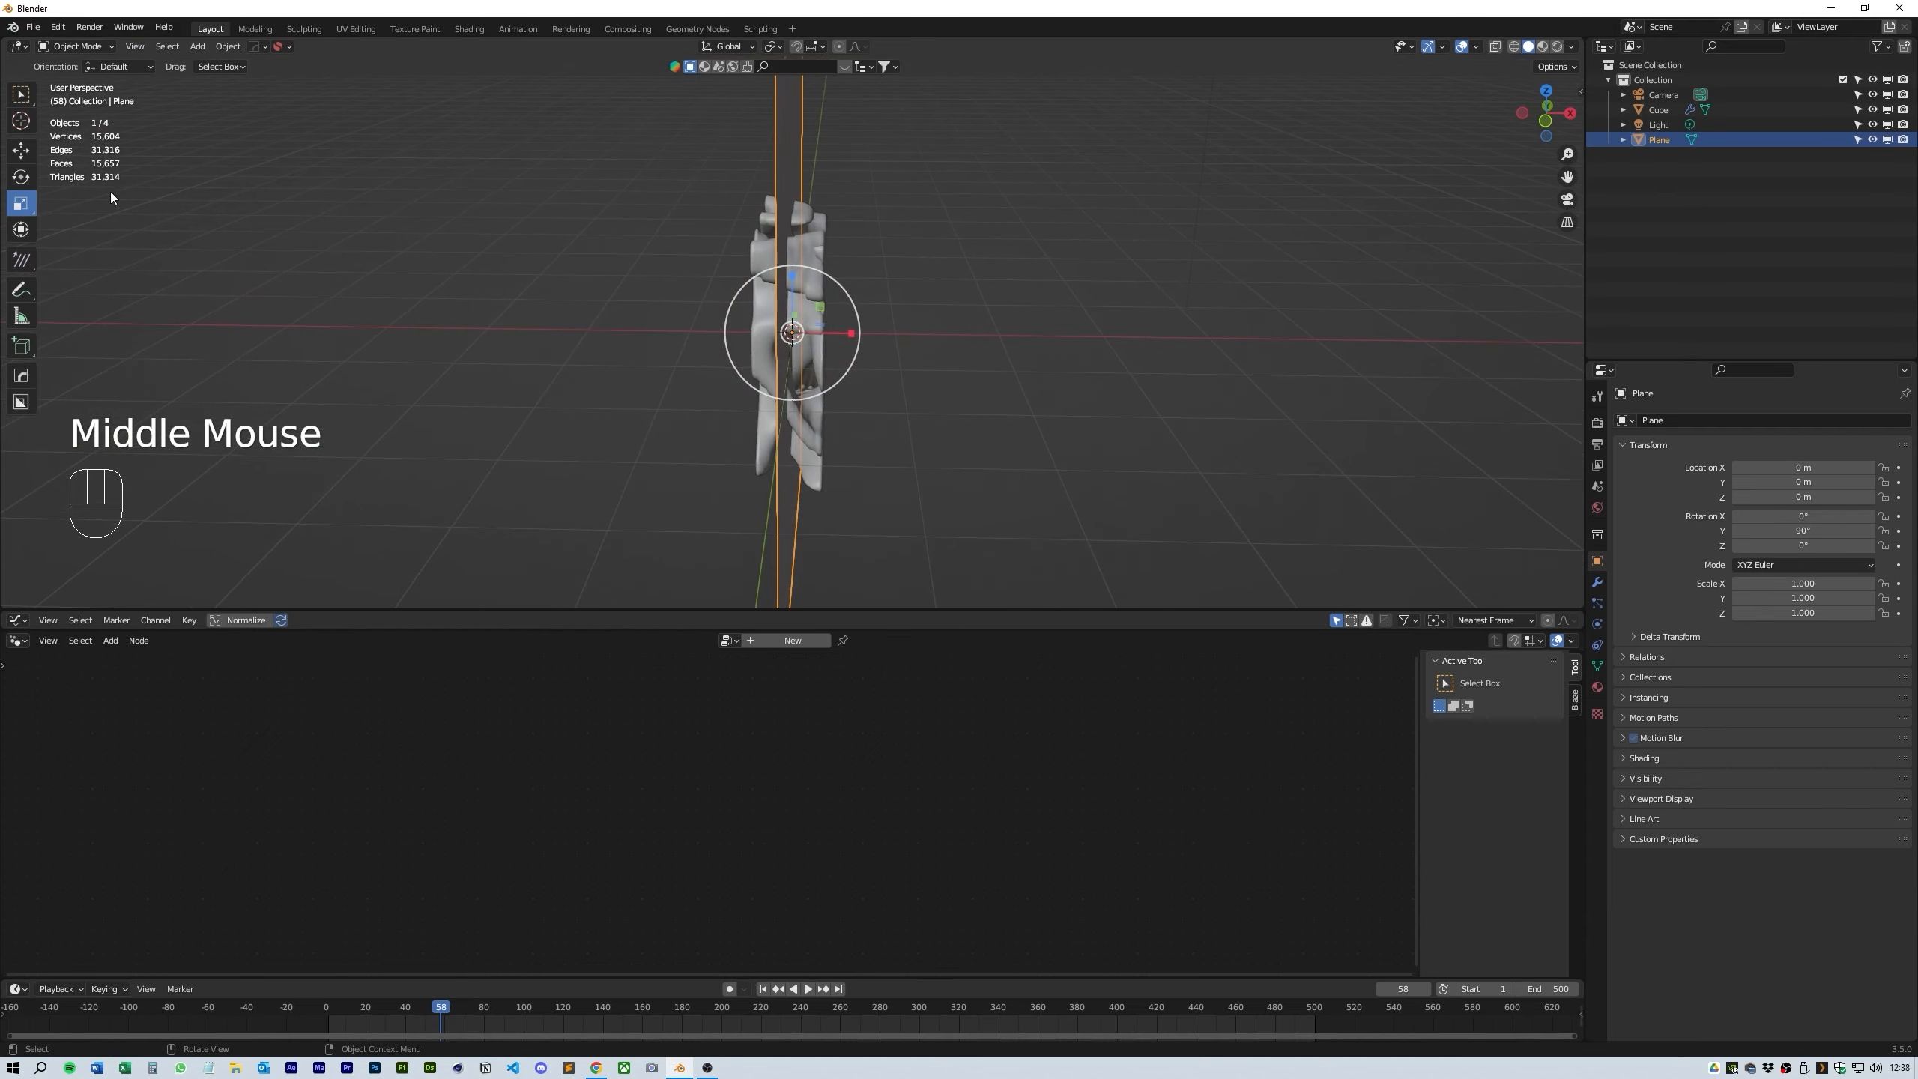
{"action": "left_click", "coordinate": [20, 150]}
{"action": "left_click_drag", "start_coordinate": [846, 331], "coordinate": [749, 326]}
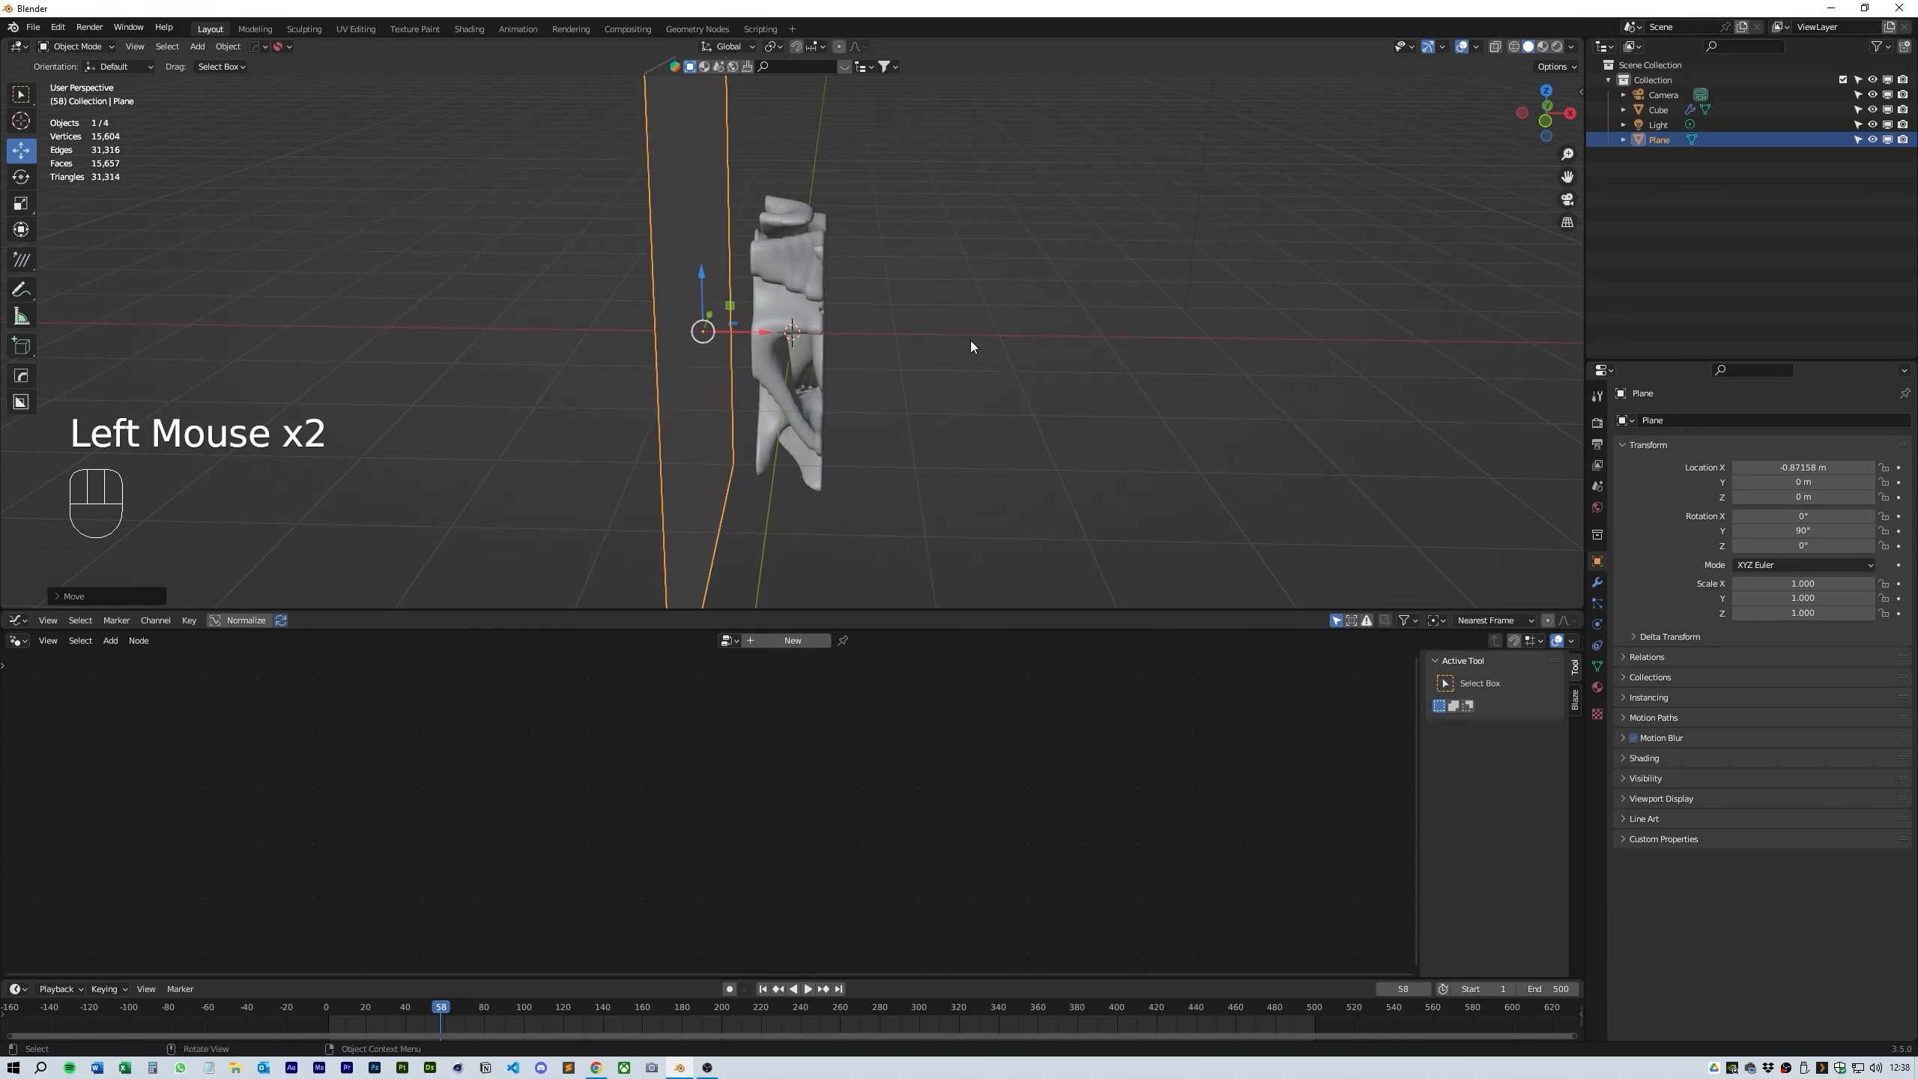
{"action": "middle_click_drag", "start_coordinate": [971, 342], "coordinate": [816, 318]}
{"action": "key", "text": "s"}
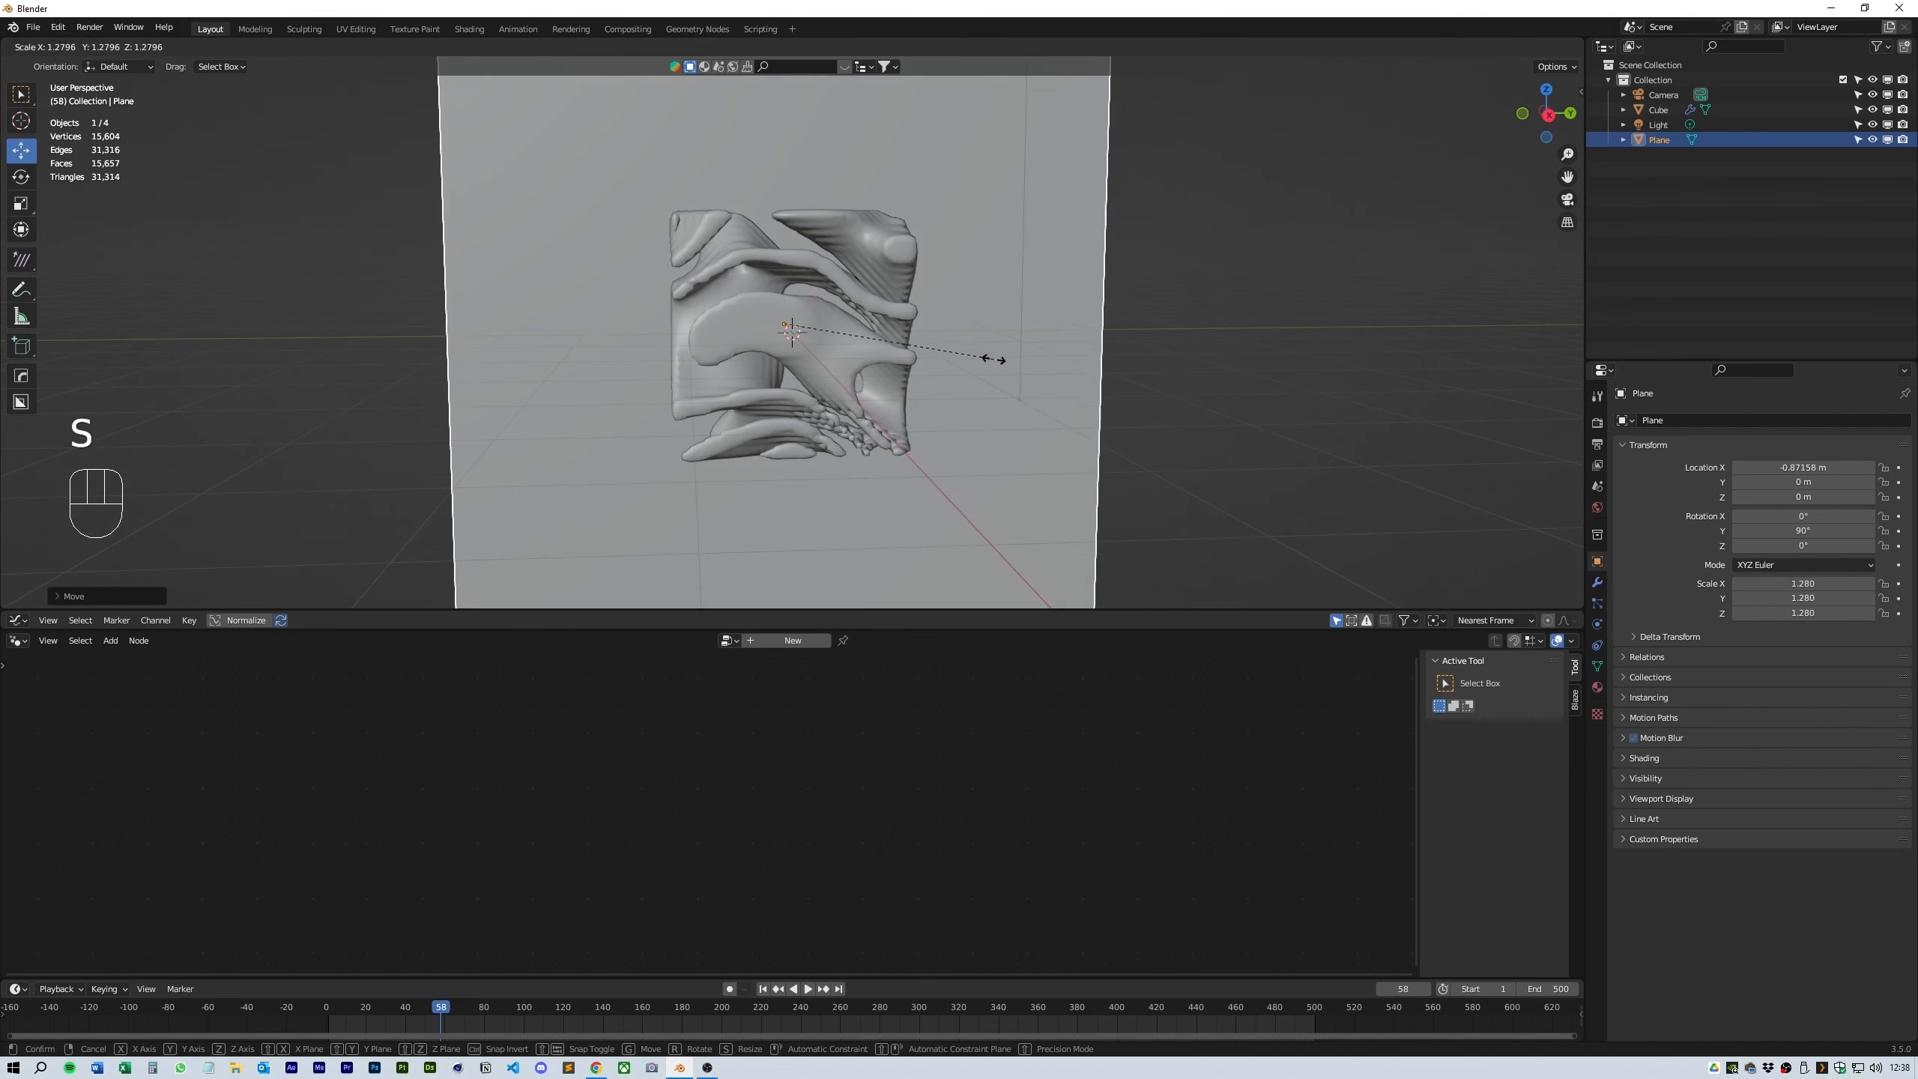
{"action": "left_click", "coordinate": [1031, 370]}
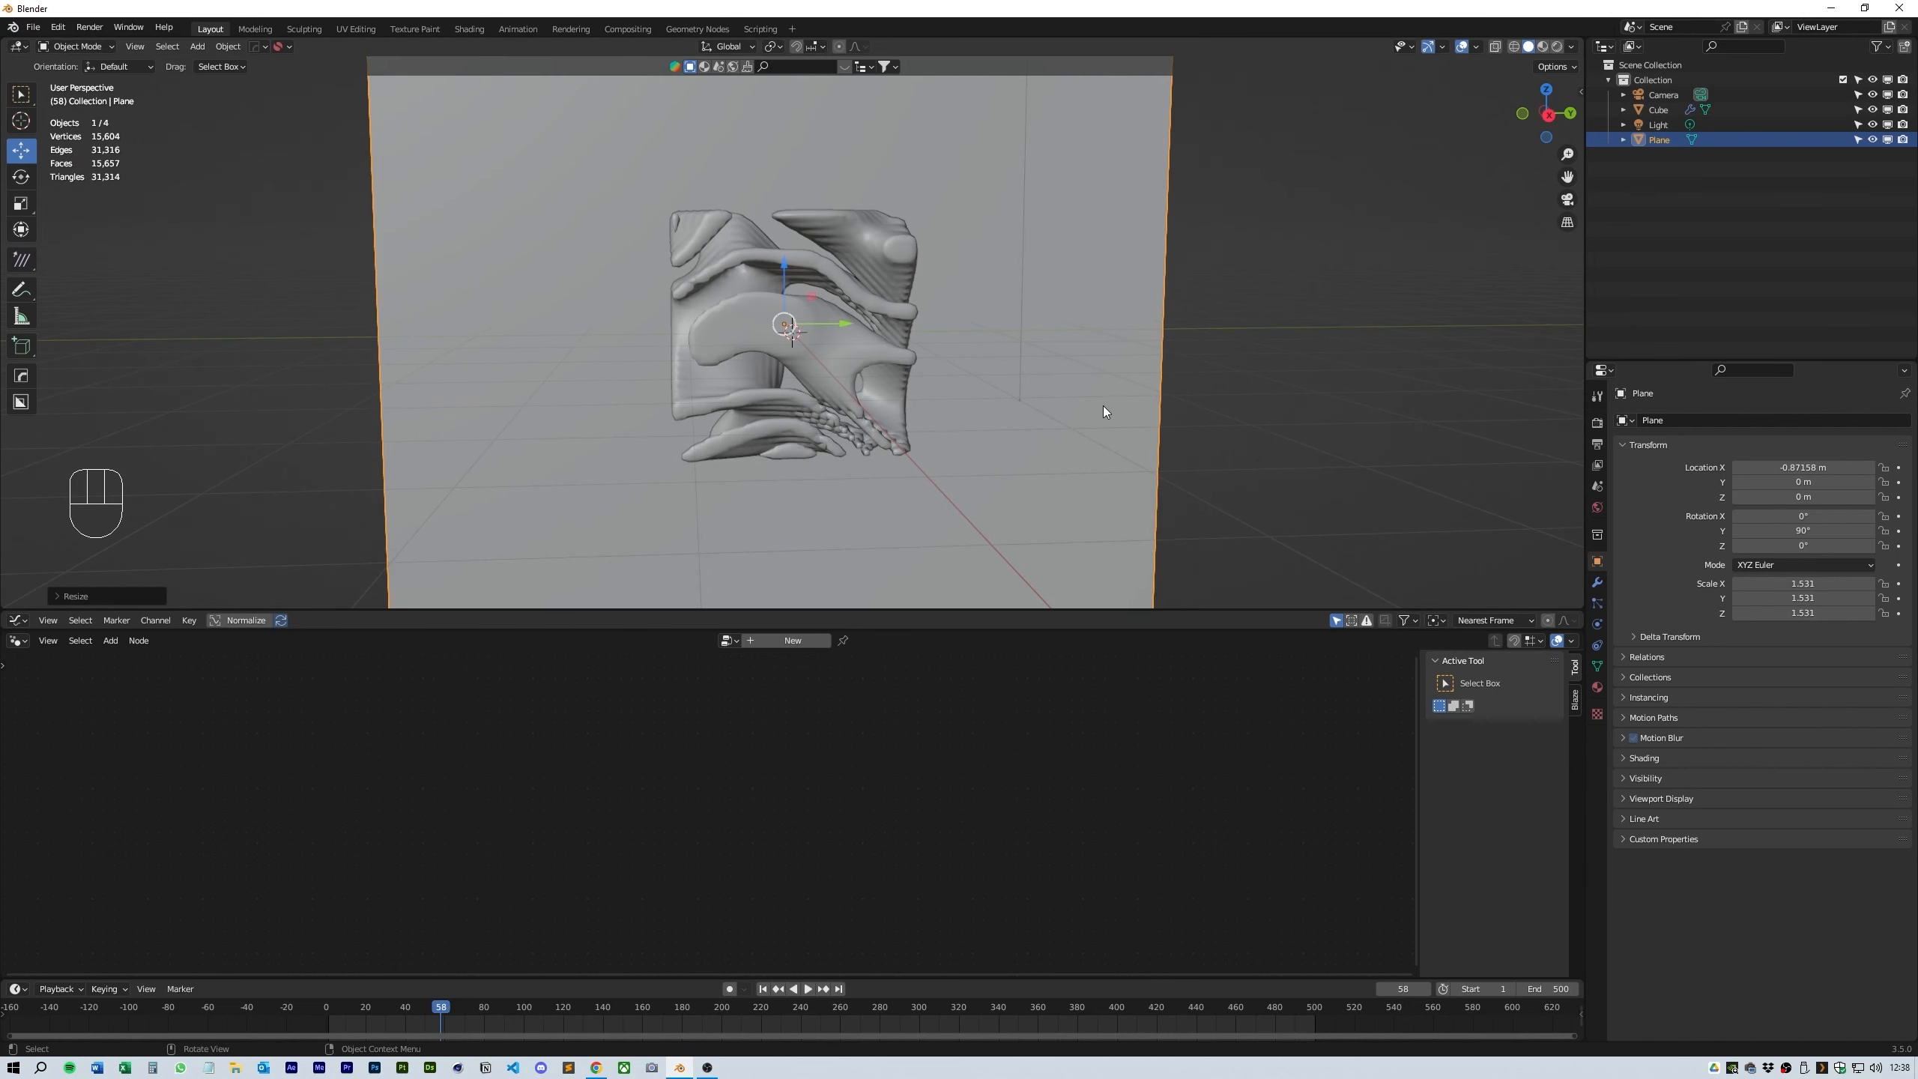
- Switch the node area to the Shader Editor and create a new material for the plane
{"action": "left_click", "coordinate": [21, 647]}
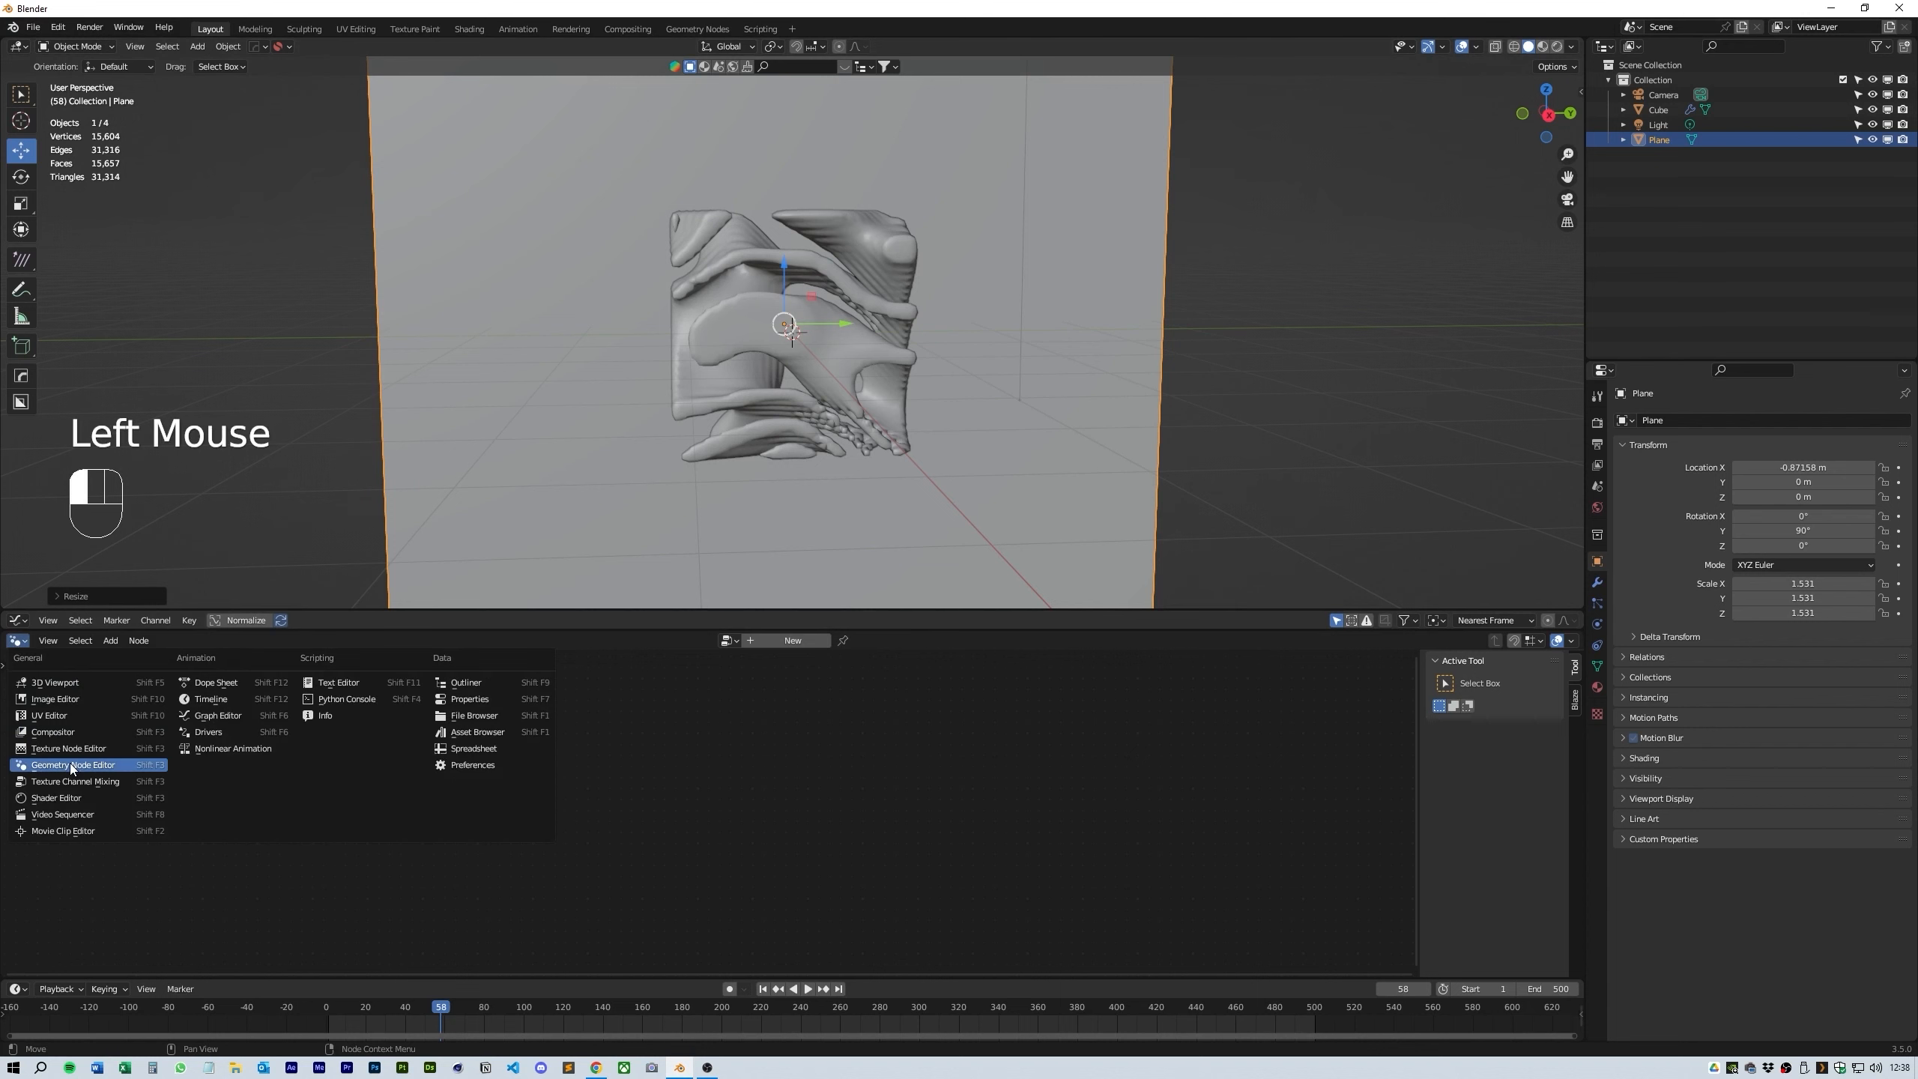
{"action": "left_click", "coordinate": [72, 802]}
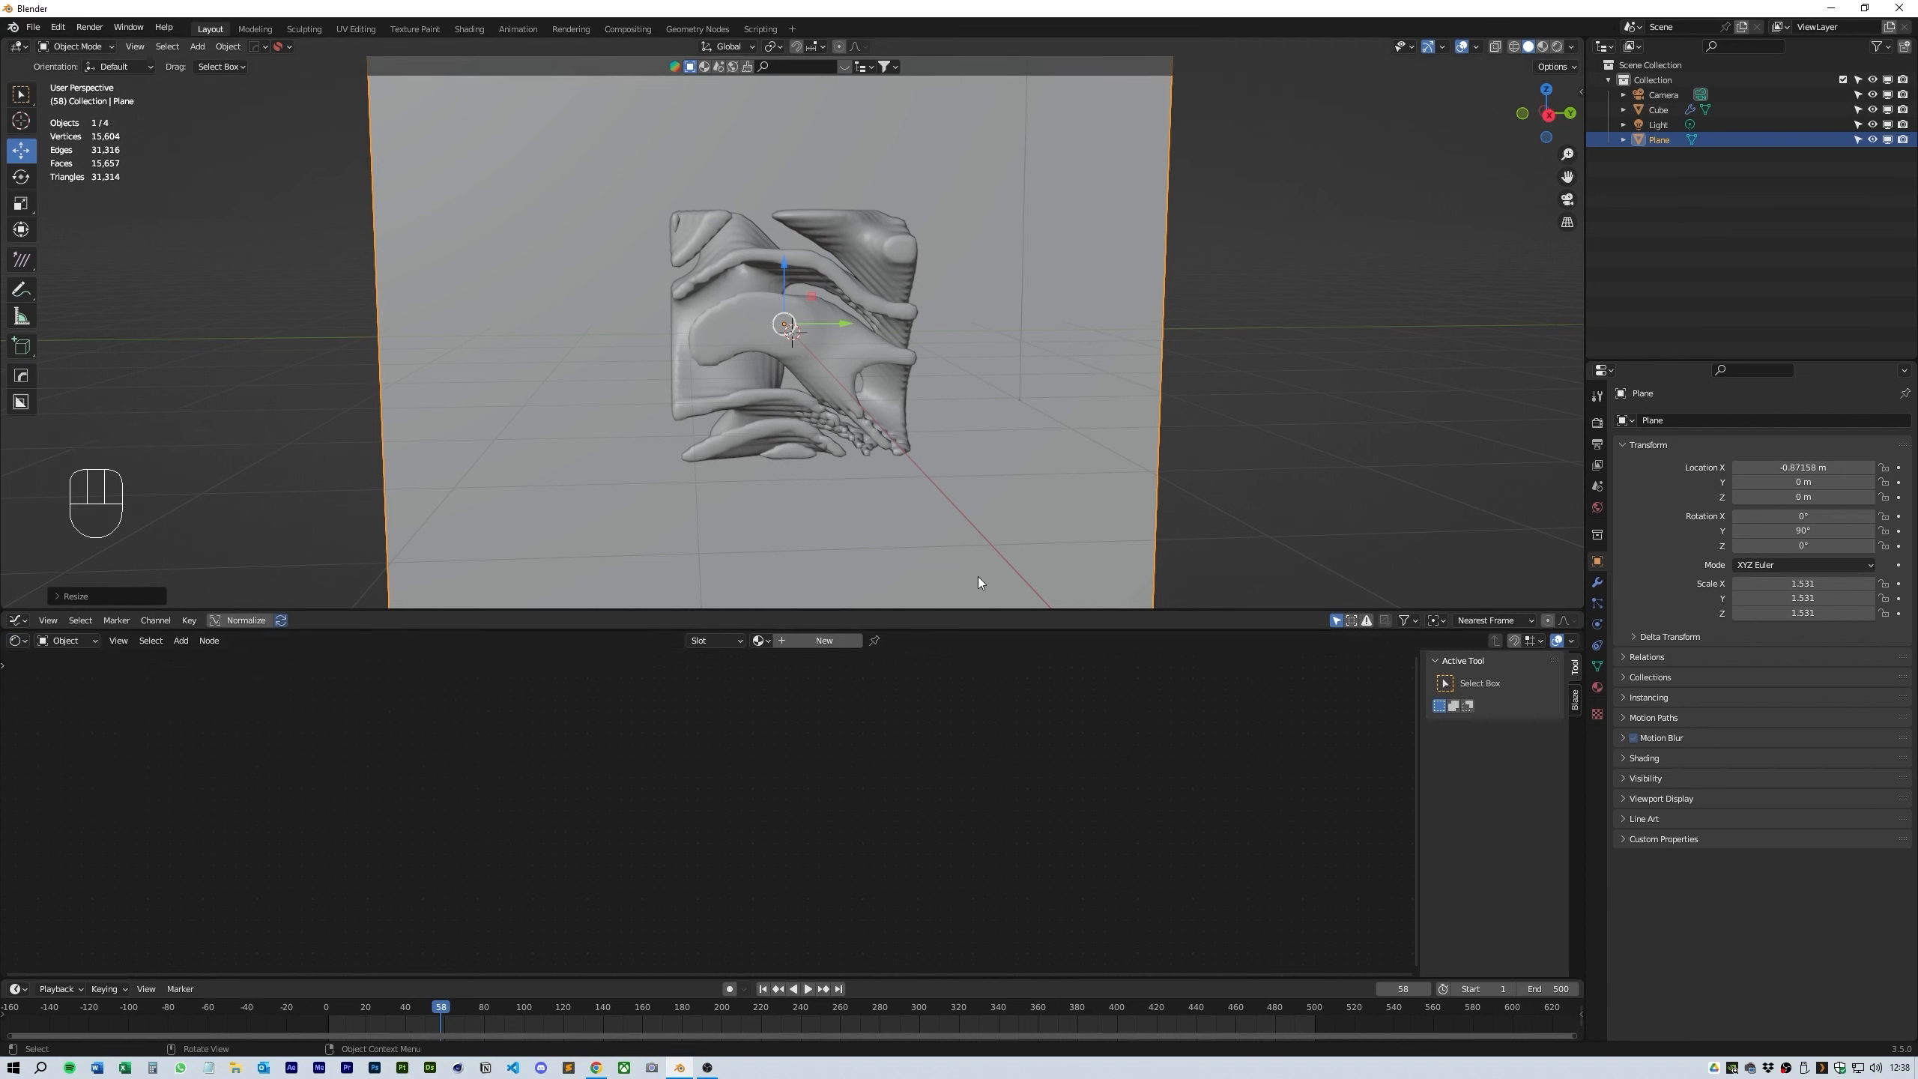
{"action": "left_click", "coordinate": [824, 641]}
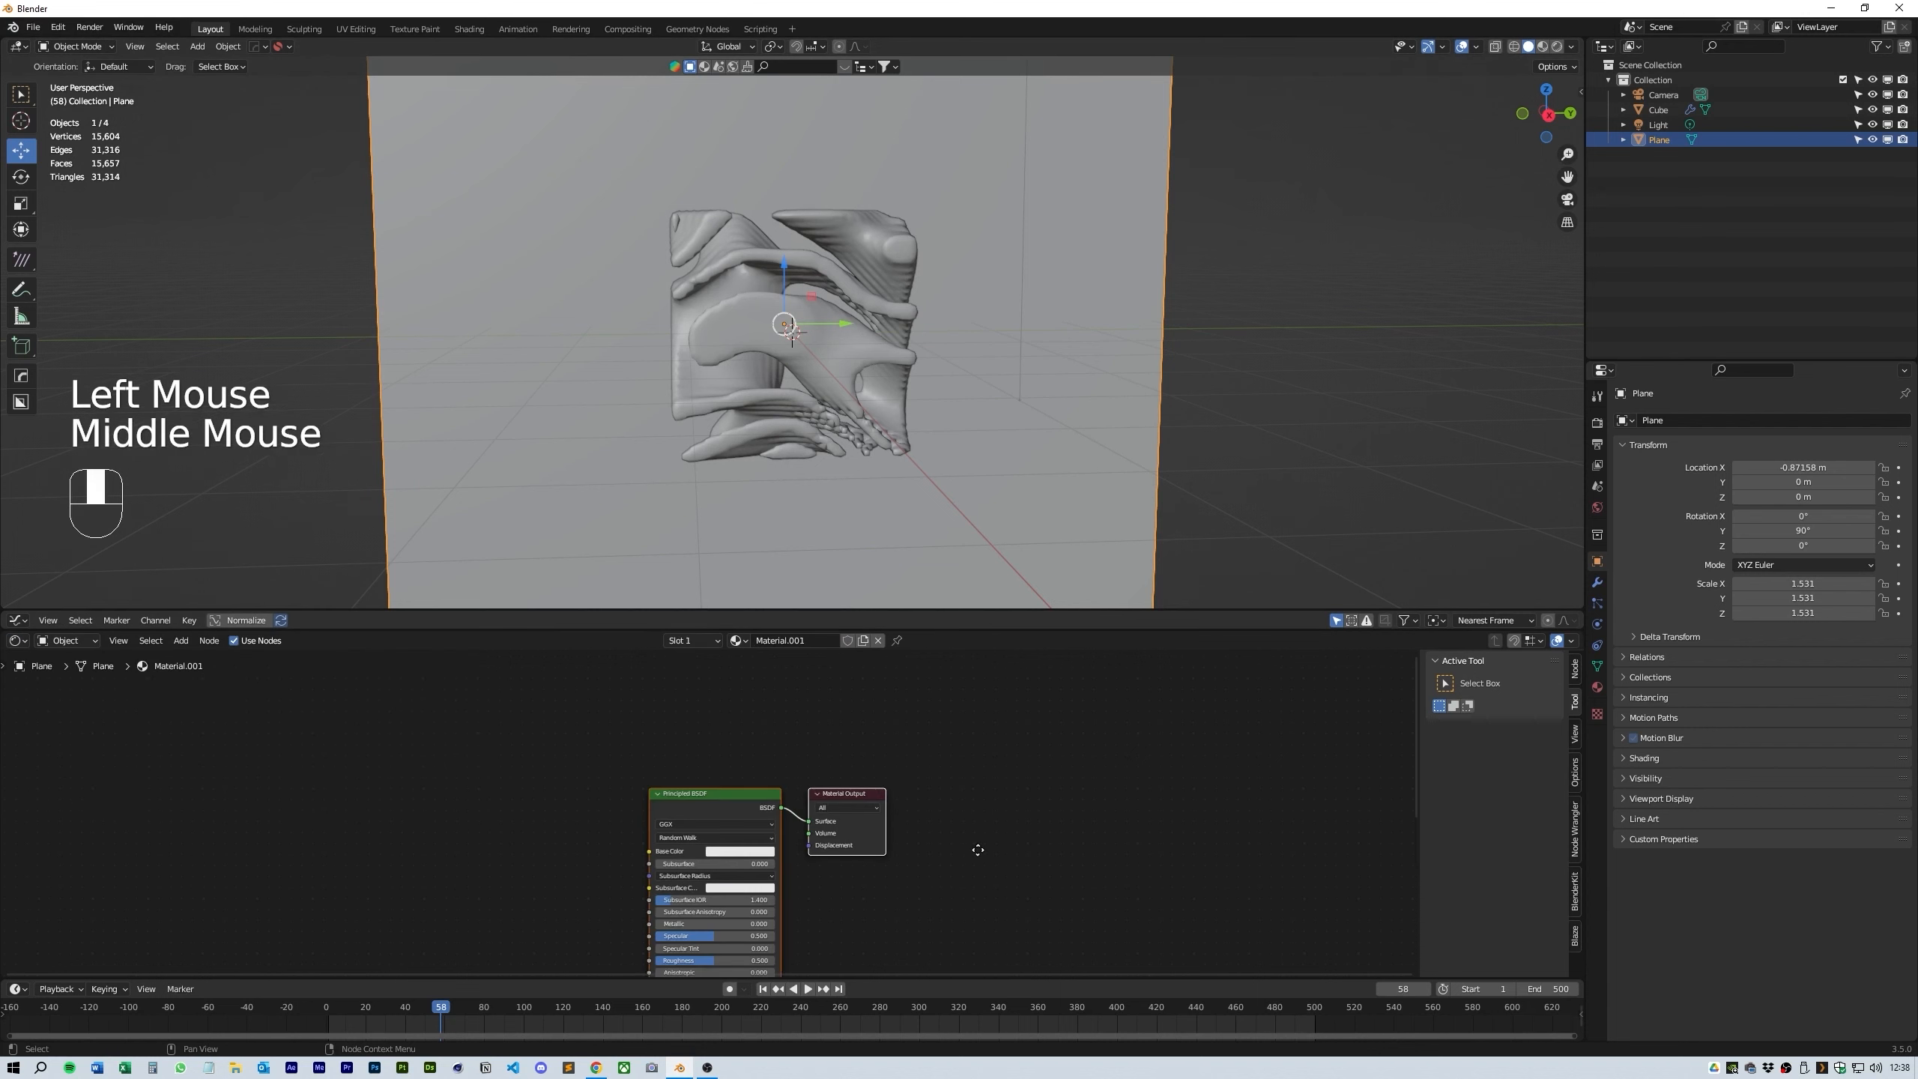
- Add a Gradient Texture and a ColorRamp node before the Principled BSDF in the plane's material
{"action": "middle_click_drag", "start_coordinate": [978, 850], "coordinate": [1135, 759]}
{"action": "left_click", "coordinate": [691, 781]}
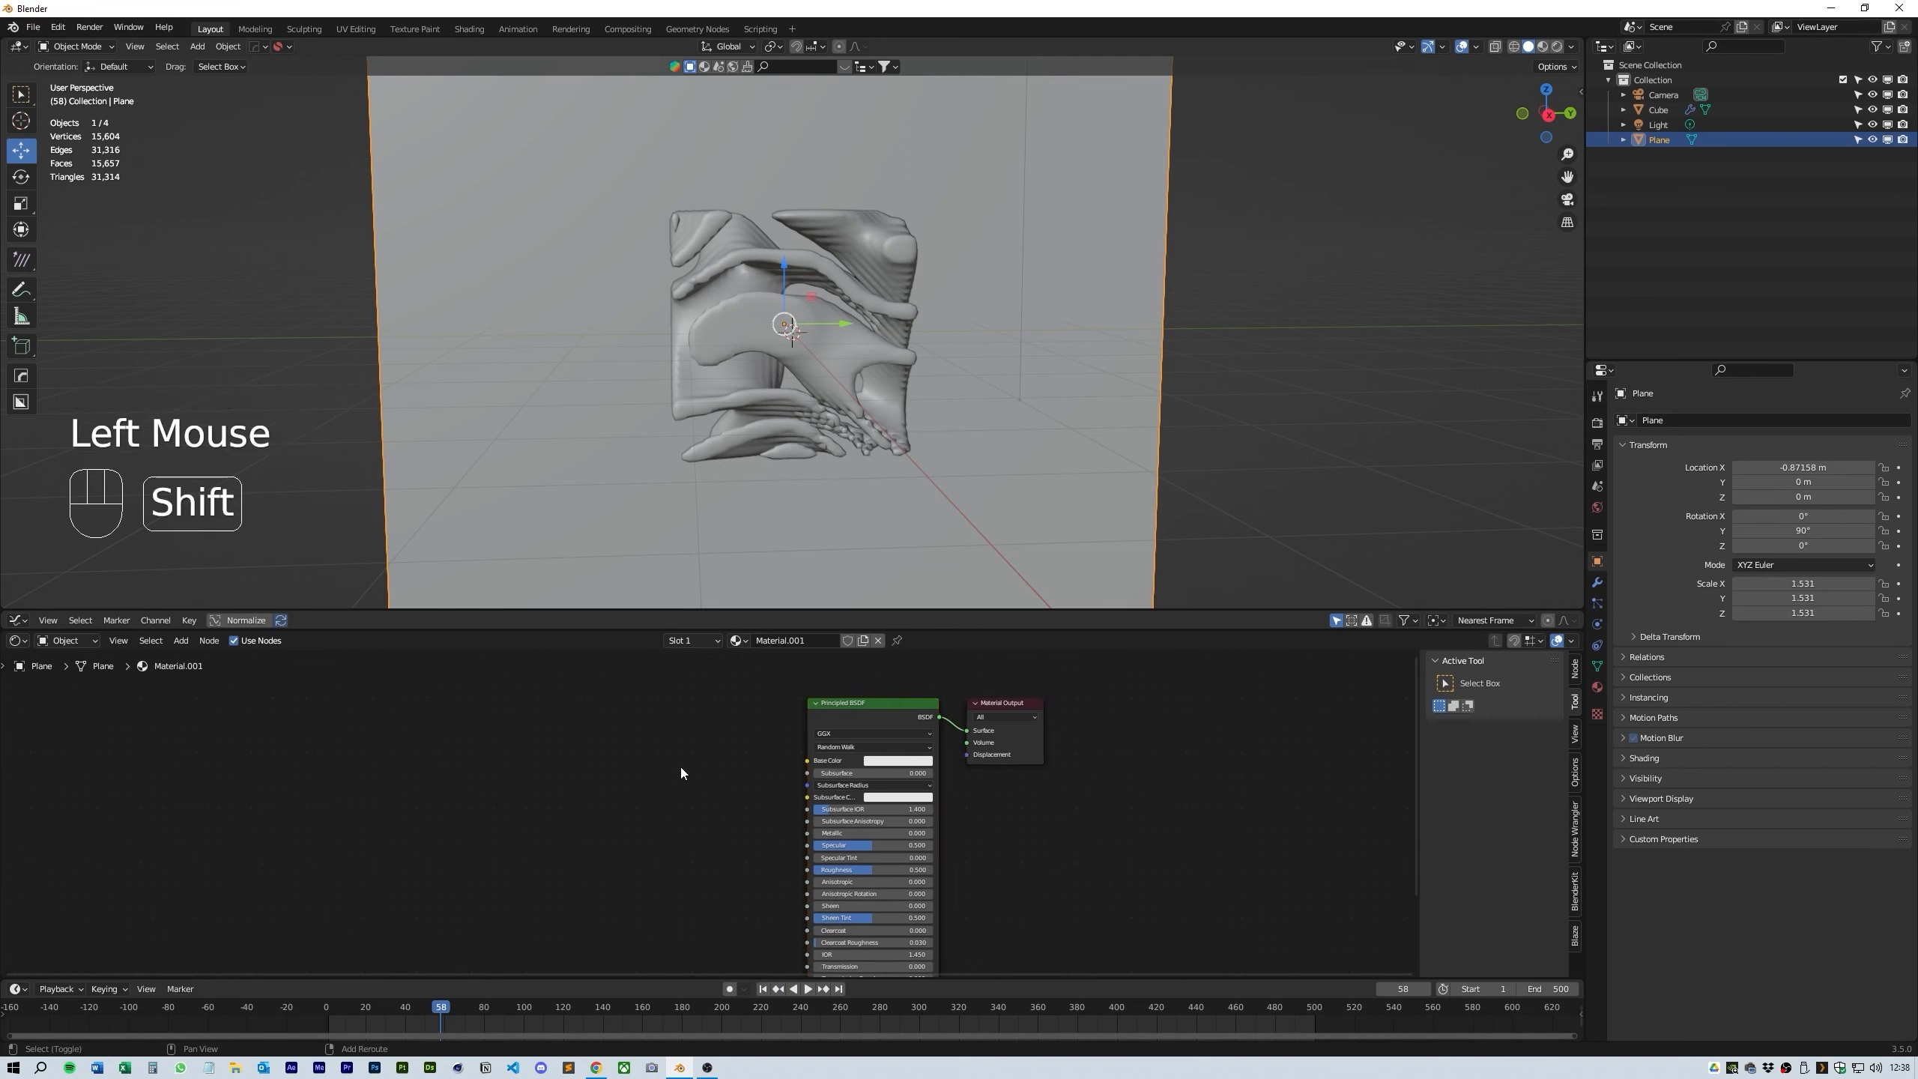
{"action": "key", "text": "shift+a"}
{"action": "left_click", "coordinate": [680, 768]}
{"action": "type", "text": "grad"}
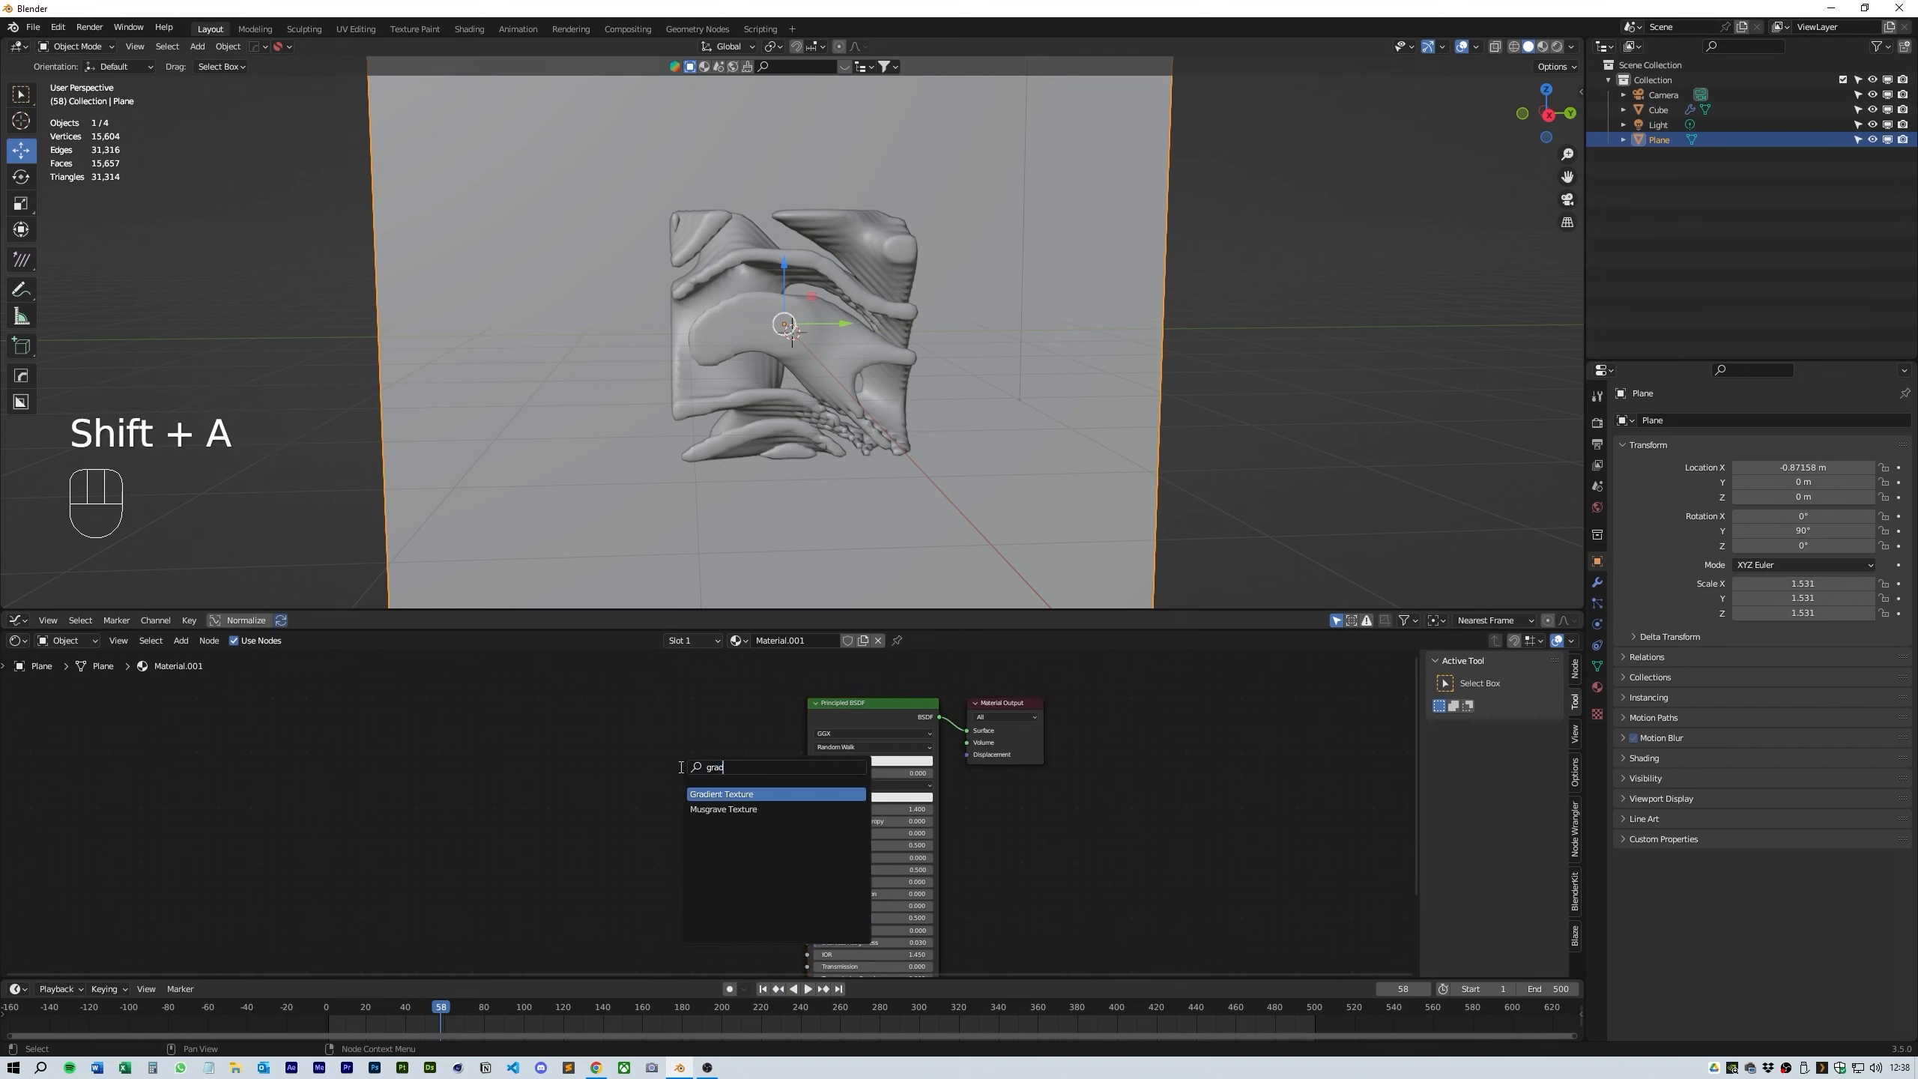
{"action": "left_click", "coordinate": [727, 795]}
{"action": "left_click", "coordinate": [655, 858]}
{"action": "key", "text": "shift+a"}
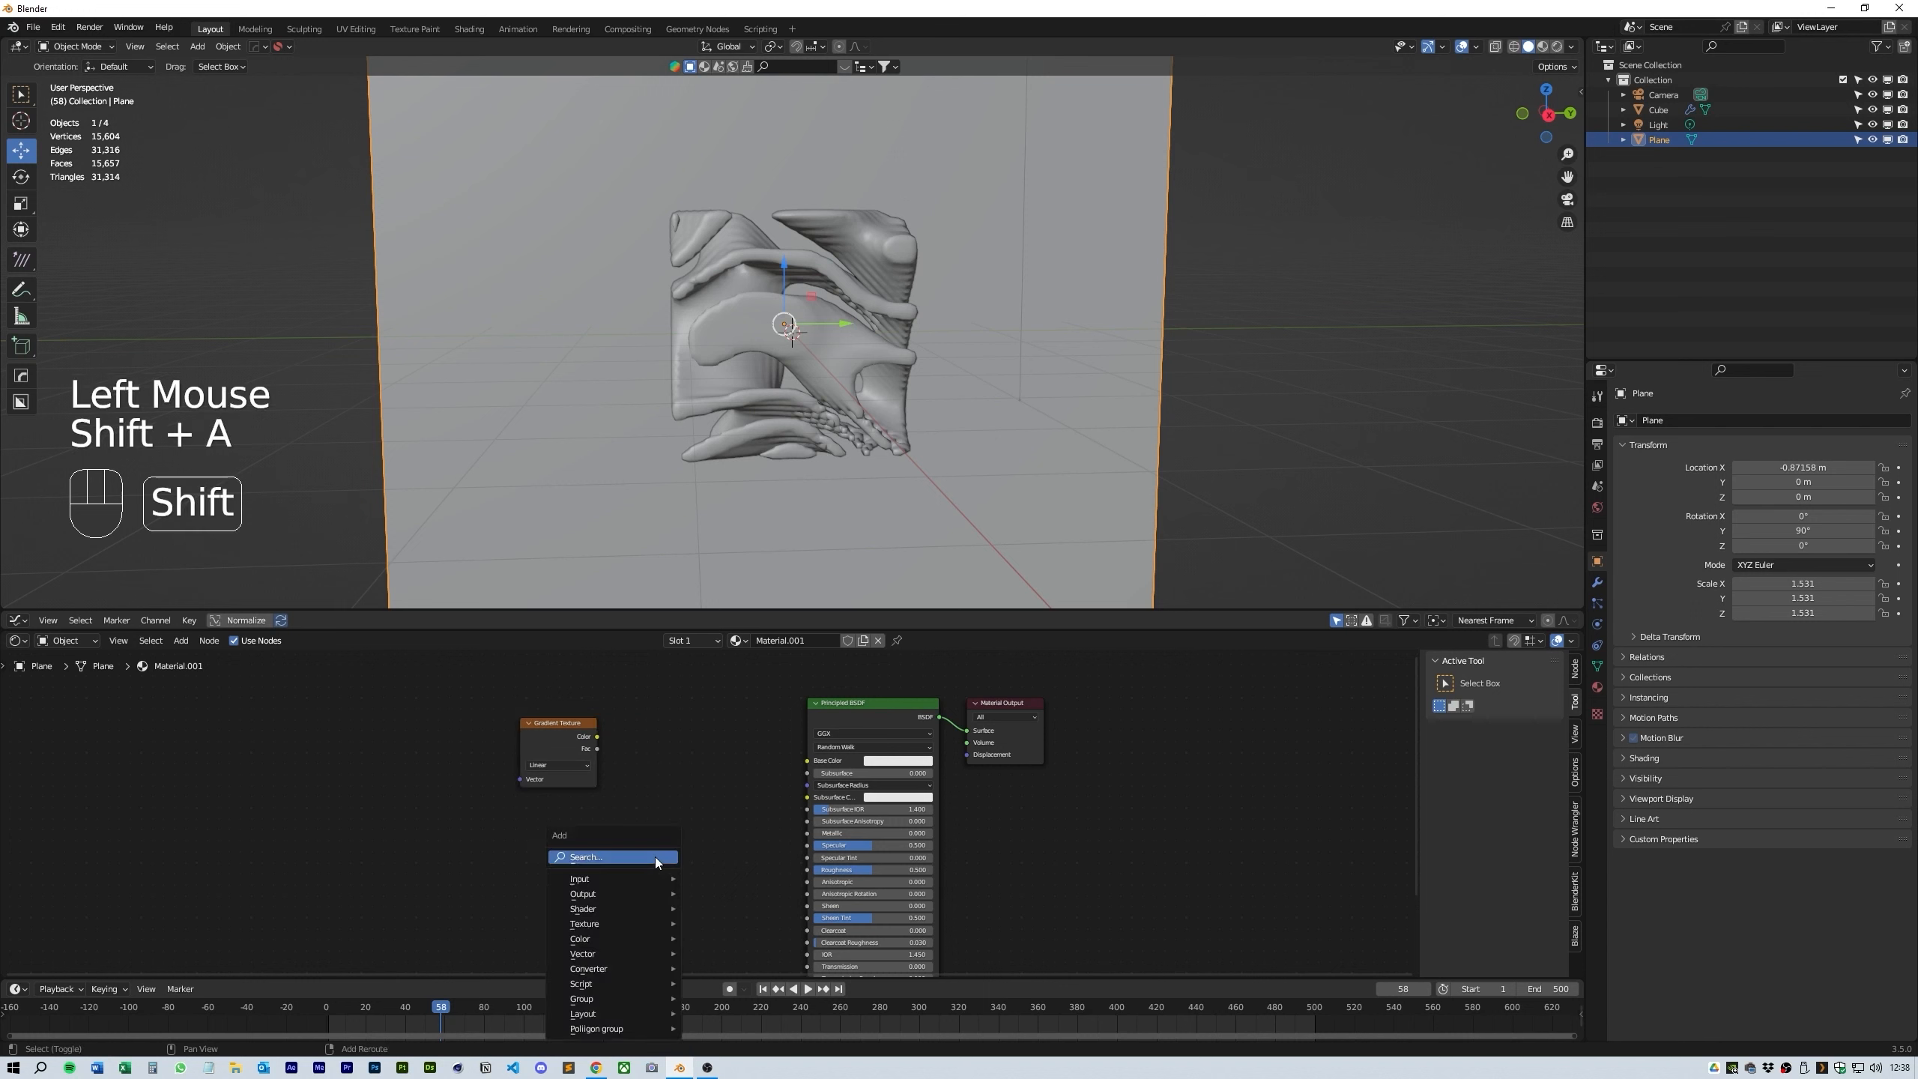
{"action": "left_click", "coordinate": [655, 858]}
{"action": "type", "text": "ramp"}
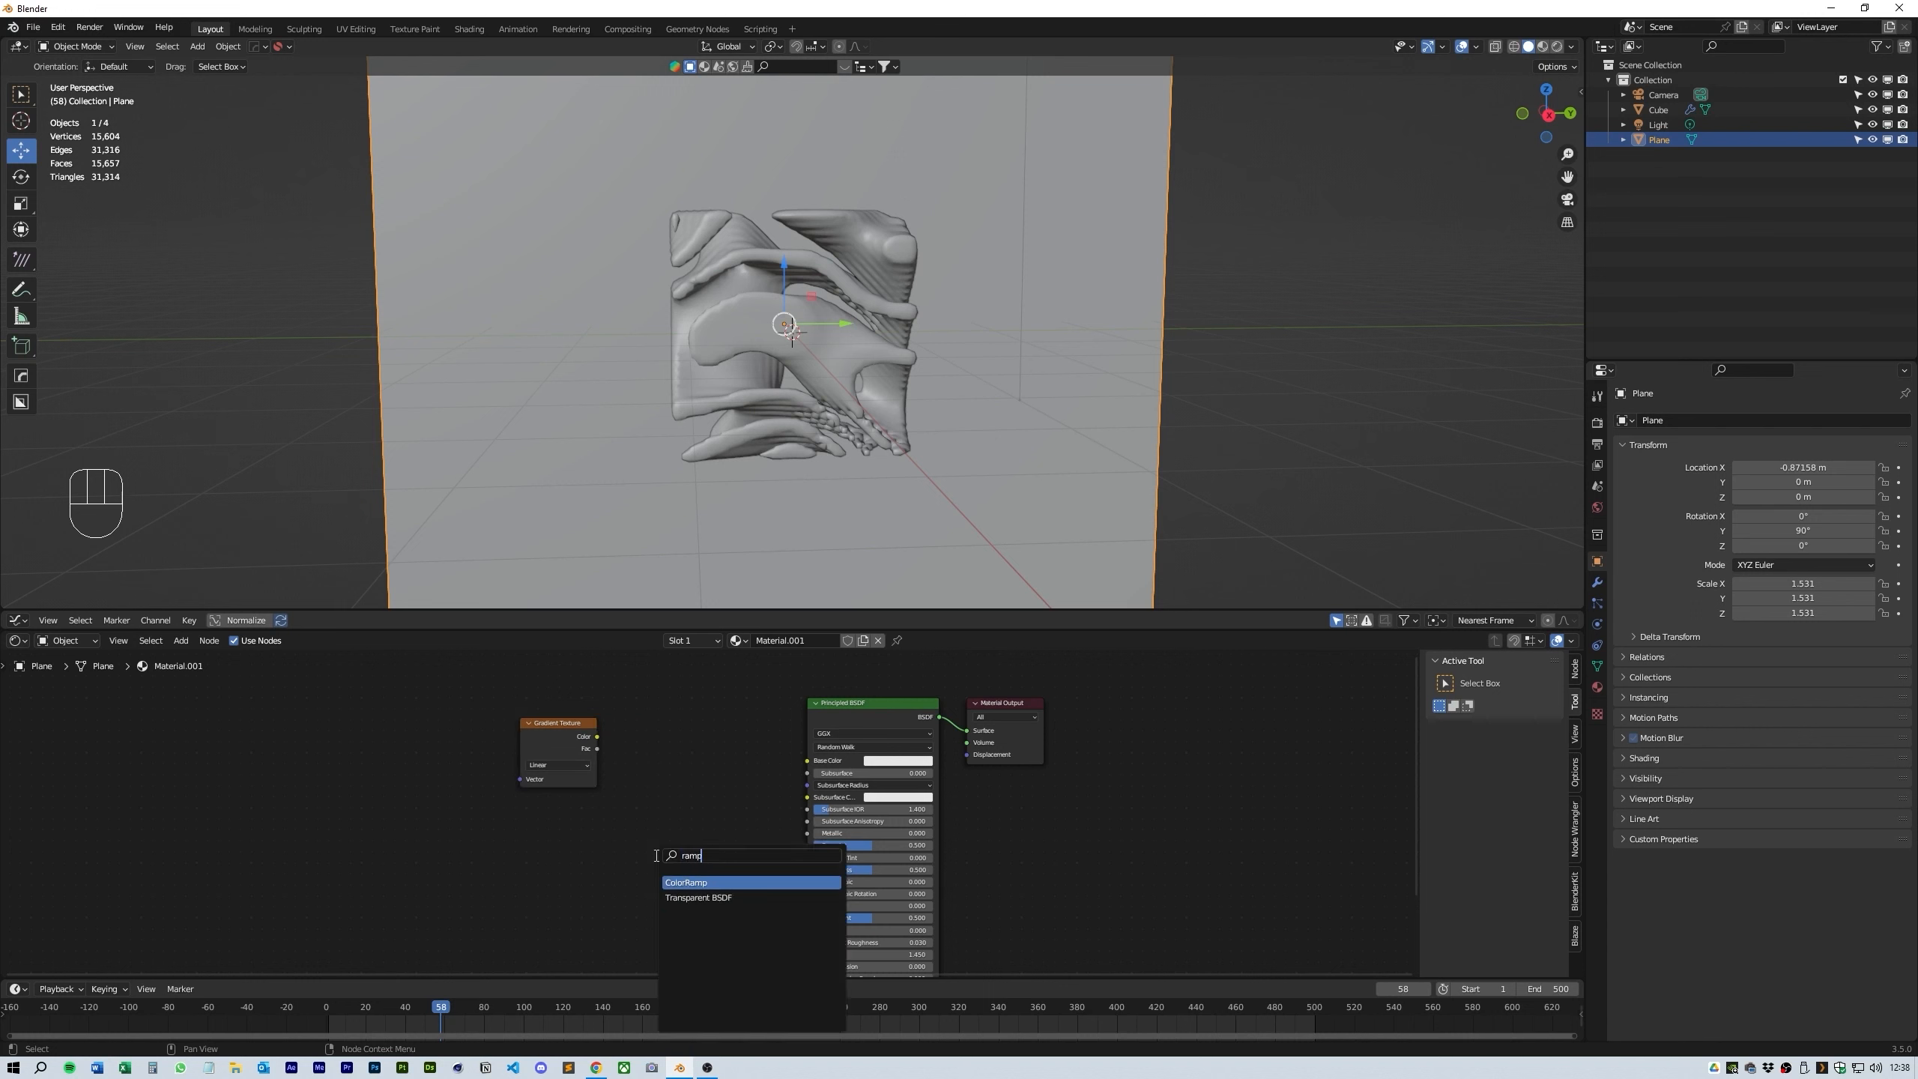
{"action": "left_click", "coordinate": [704, 882]}
{"action": "left_click", "coordinate": [687, 769]}
- Add Texture Coordinate and Mapping nodes to the Gradient Texture, space the nodes out, and connect its Color to the ColorRamp's Fac
{"action": "left_click", "coordinate": [563, 734]}
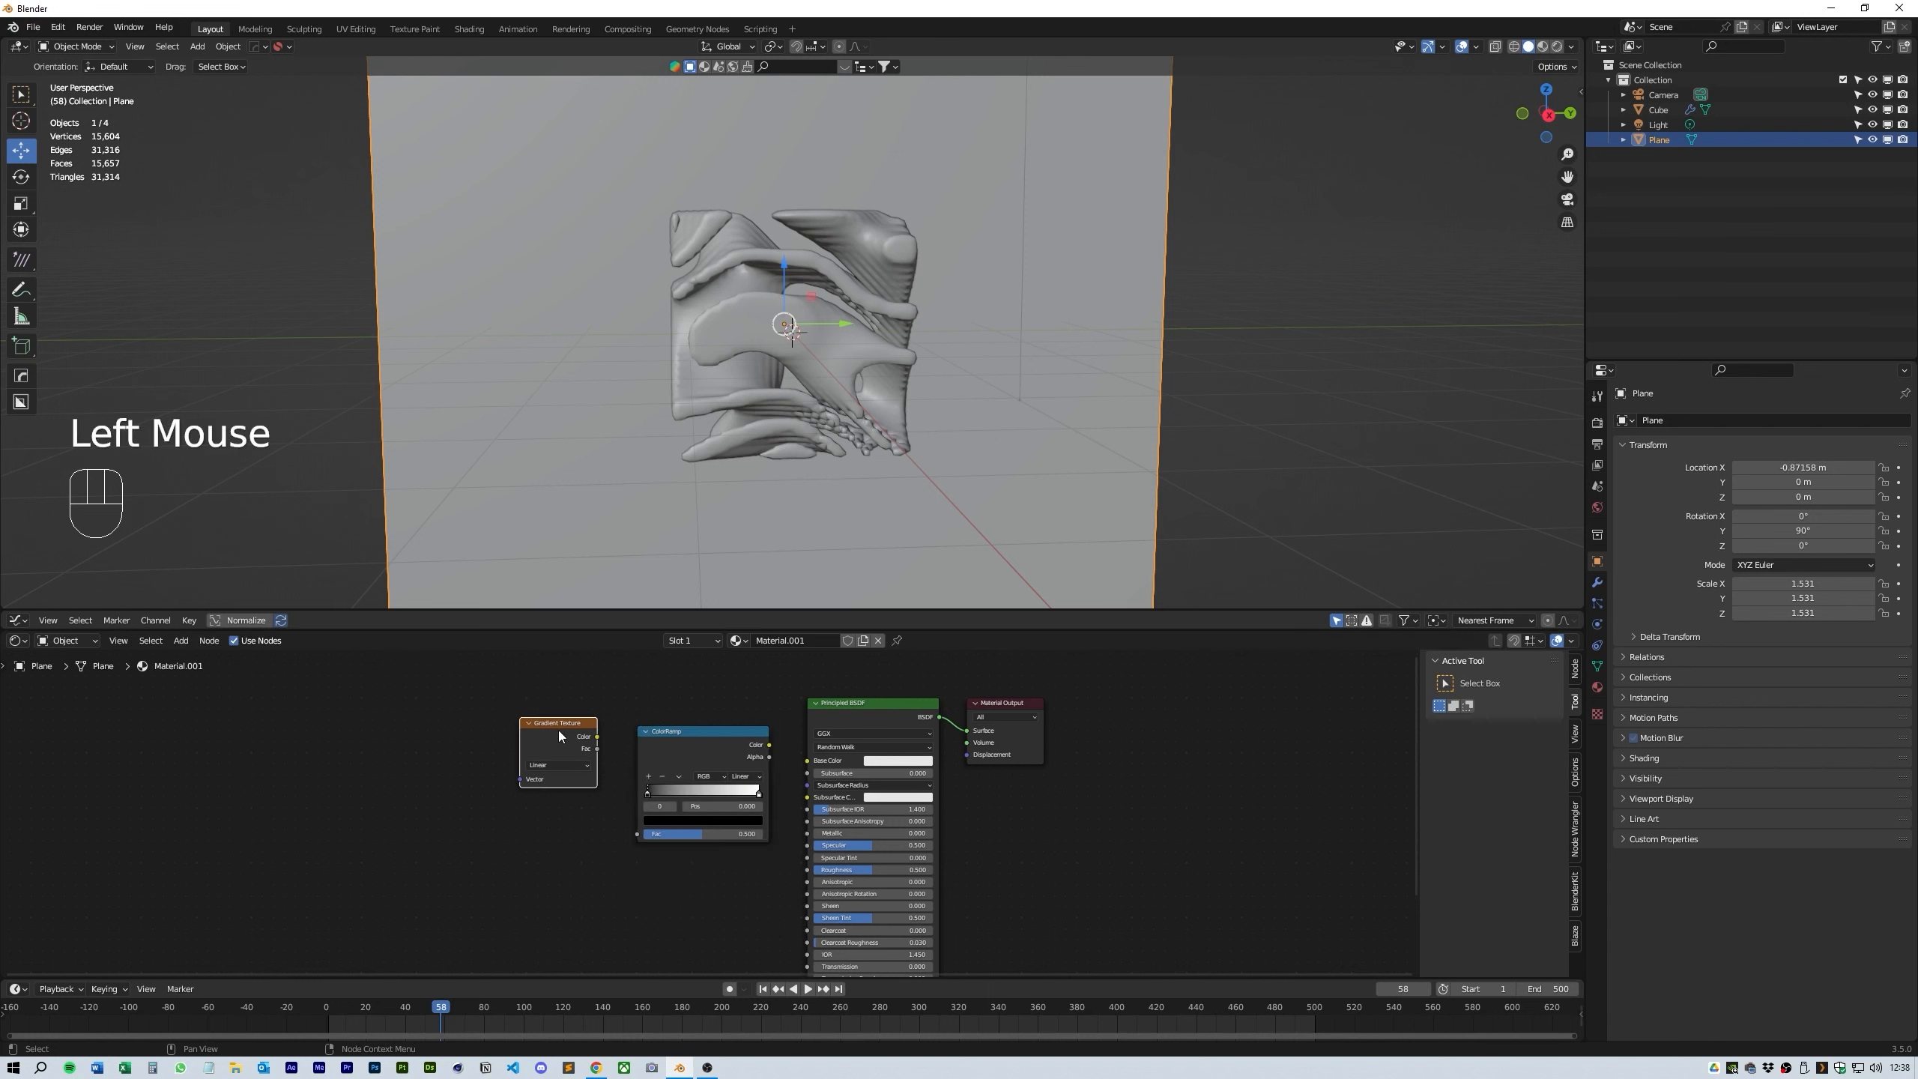
{"action": "key", "text": "ctrl+t"}
{"action": "left_click_drag", "start_coordinate": [457, 703], "coordinate": [328, 820]}
{"action": "left_click_drag", "start_coordinate": [461, 749], "coordinate": [414, 722]}
{"action": "left_click", "coordinate": [560, 729]}
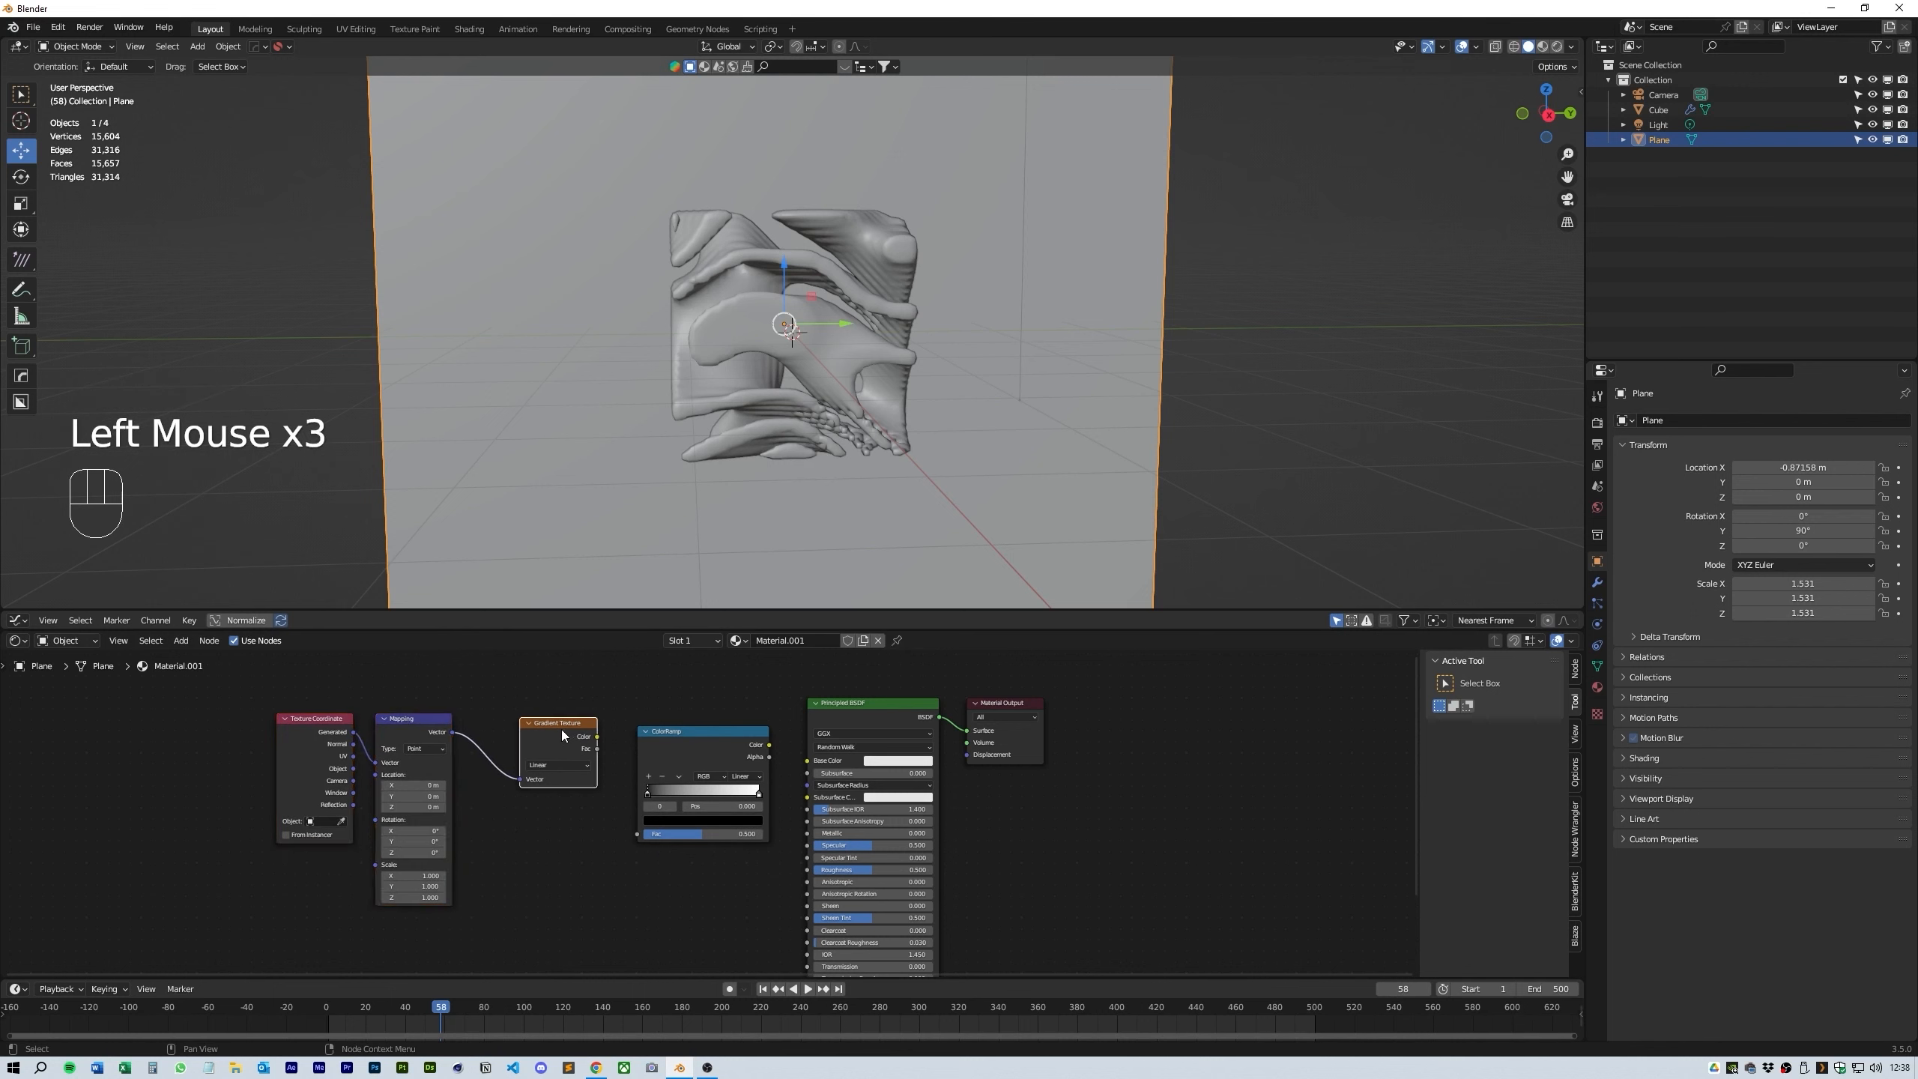
{"action": "left_click_drag", "start_coordinate": [557, 733], "coordinate": [613, 796]}
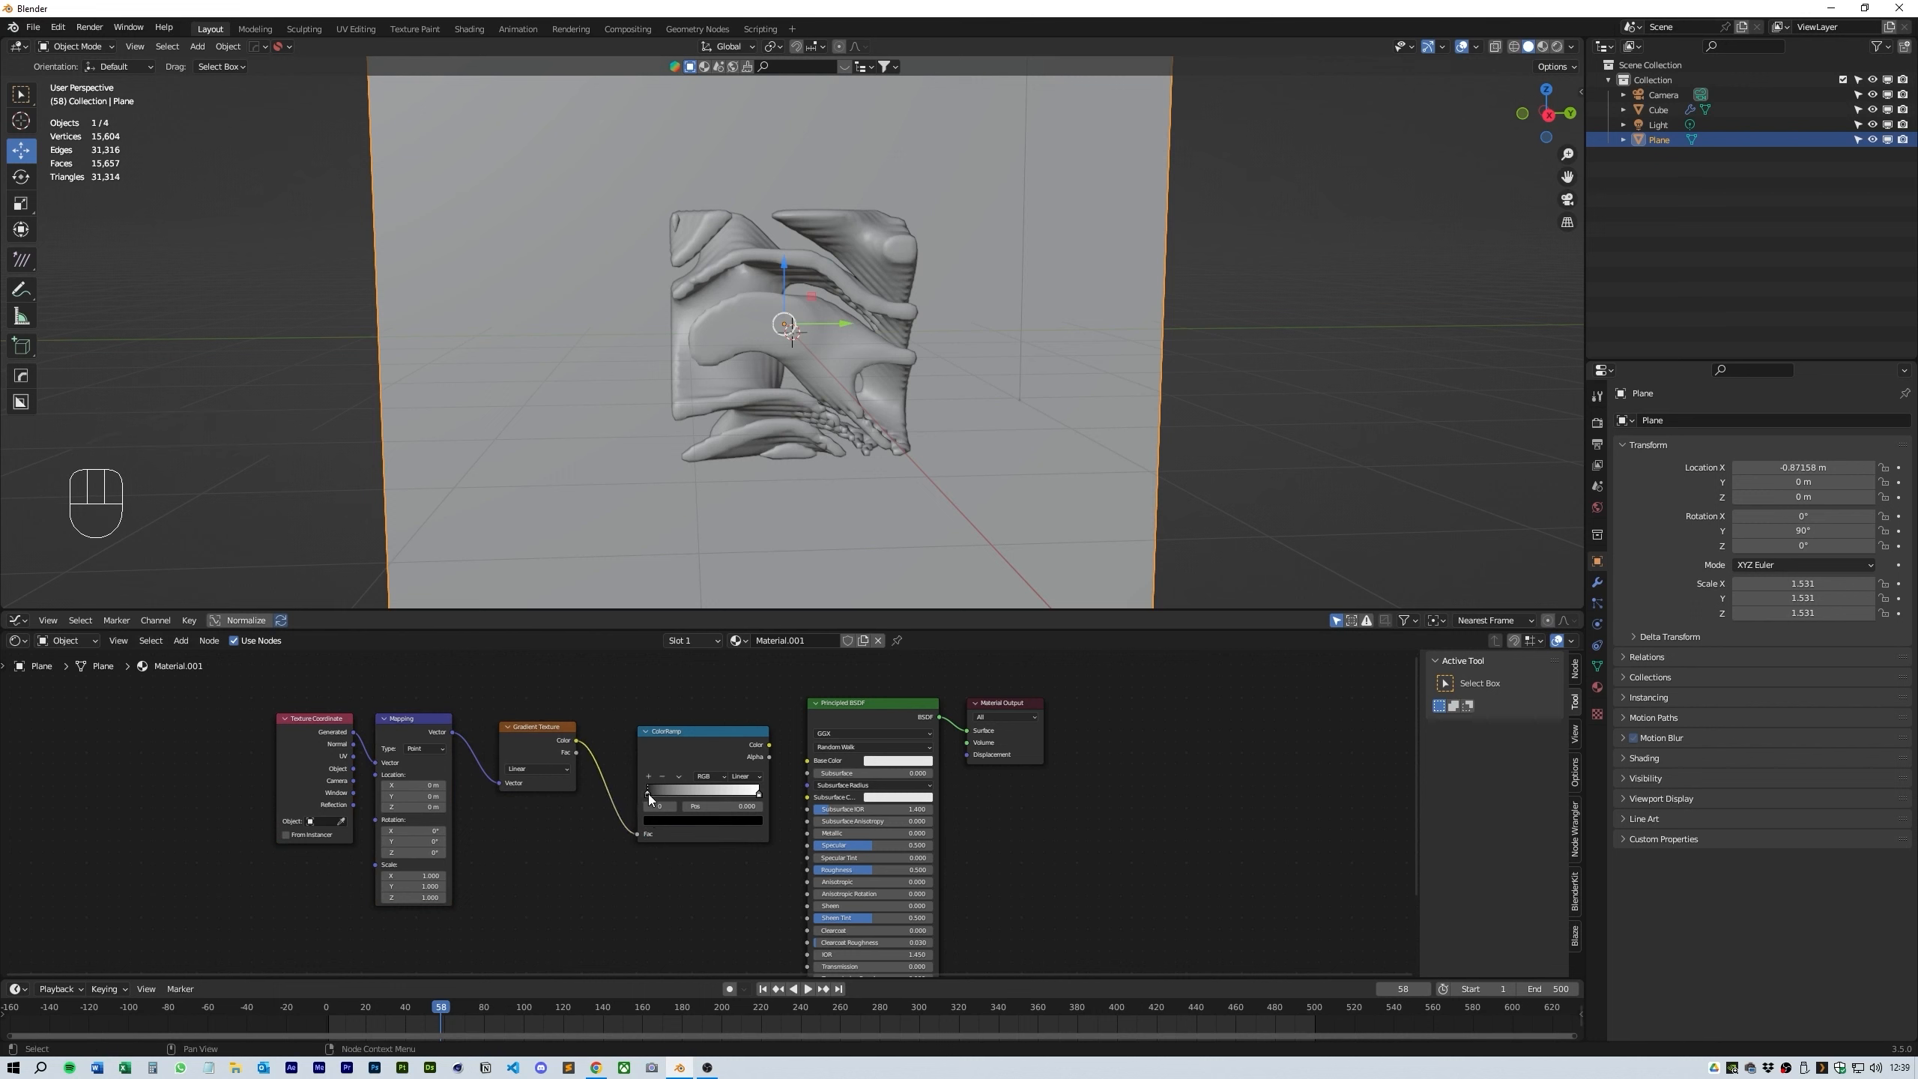
- Set the ColorRamp's first stop to a light pink and its last stop to a pale green
{"action": "left_click", "coordinate": [648, 795]}
{"action": "left_click", "coordinate": [711, 827]}
{"action": "left_click", "coordinate": [710, 821]}
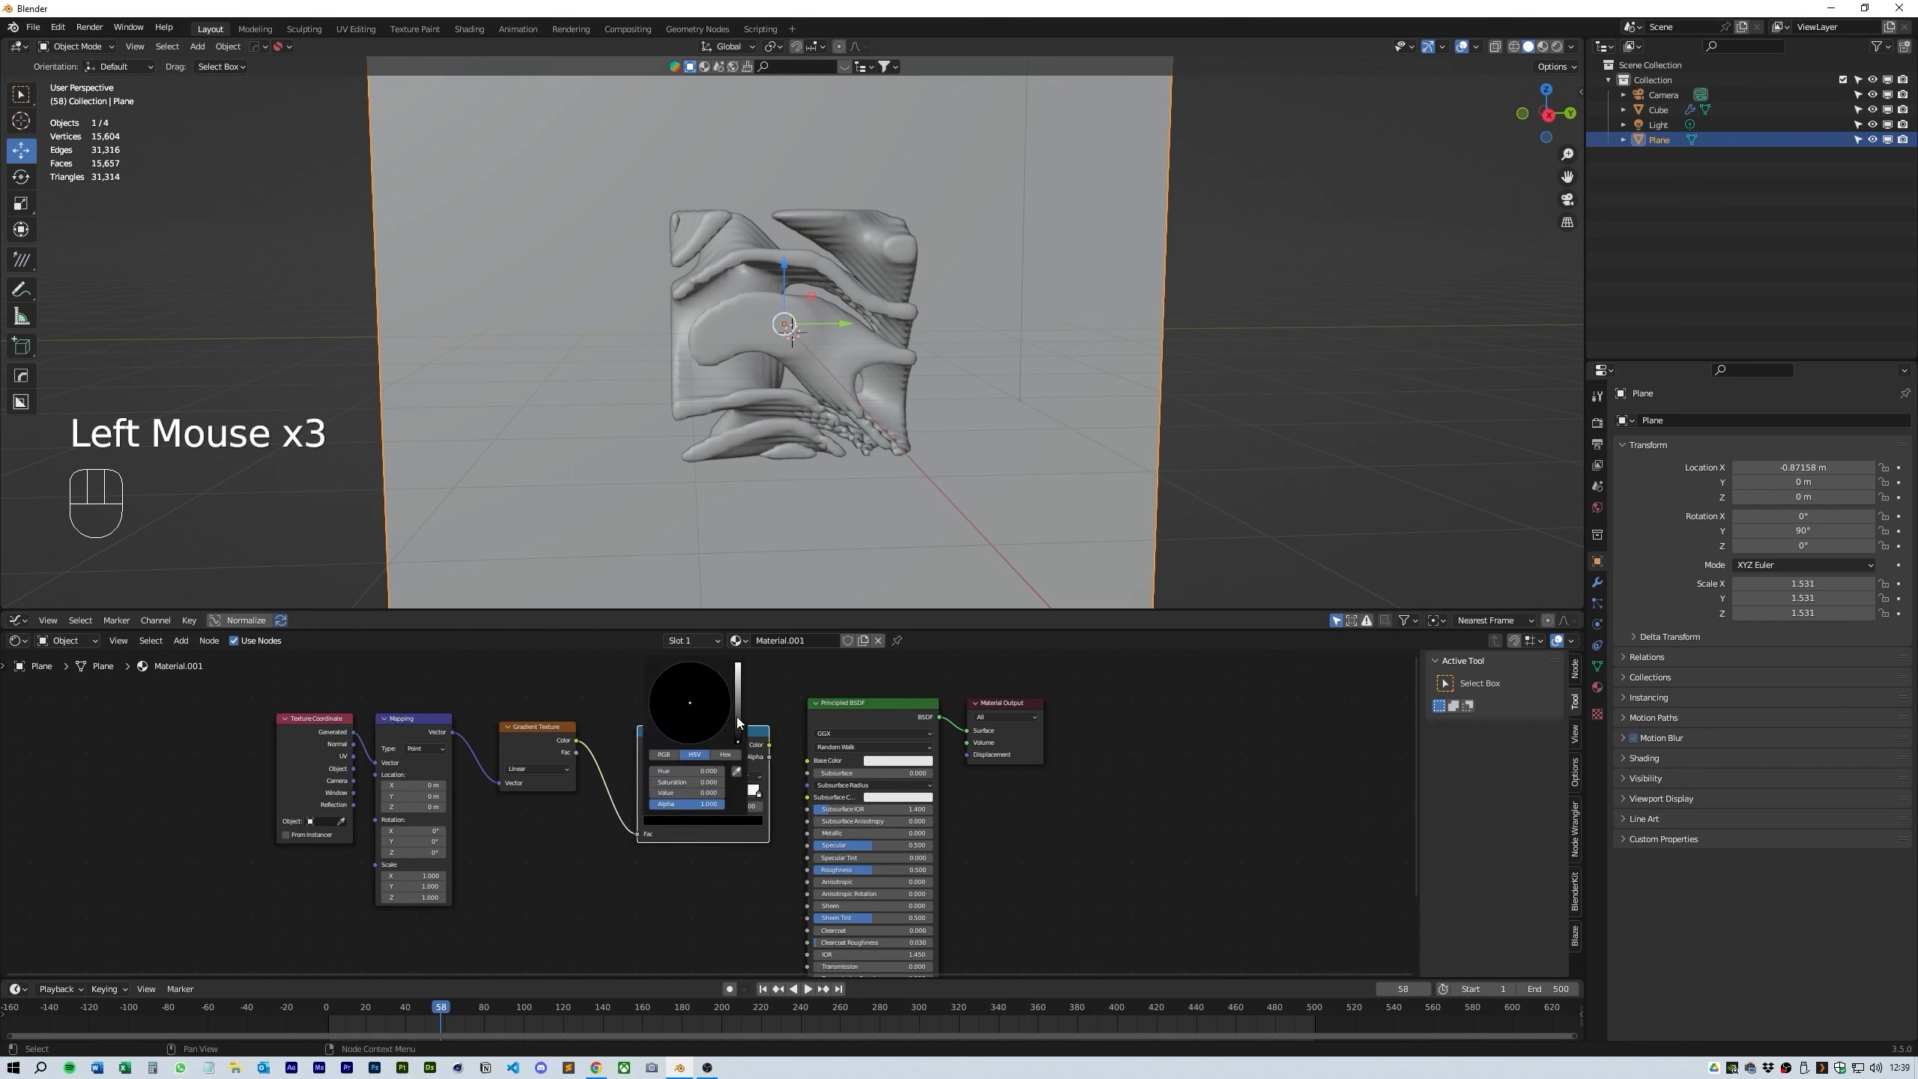
{"action": "mouse_move", "coordinate": [737, 717]}
{"action": "left_mouse_down"}
{"action": "mouse_move", "coordinate": [738, 665]}
{"action": "mouse_move", "coordinate": [717, 716]}
{"action": "left_mouse_up"}
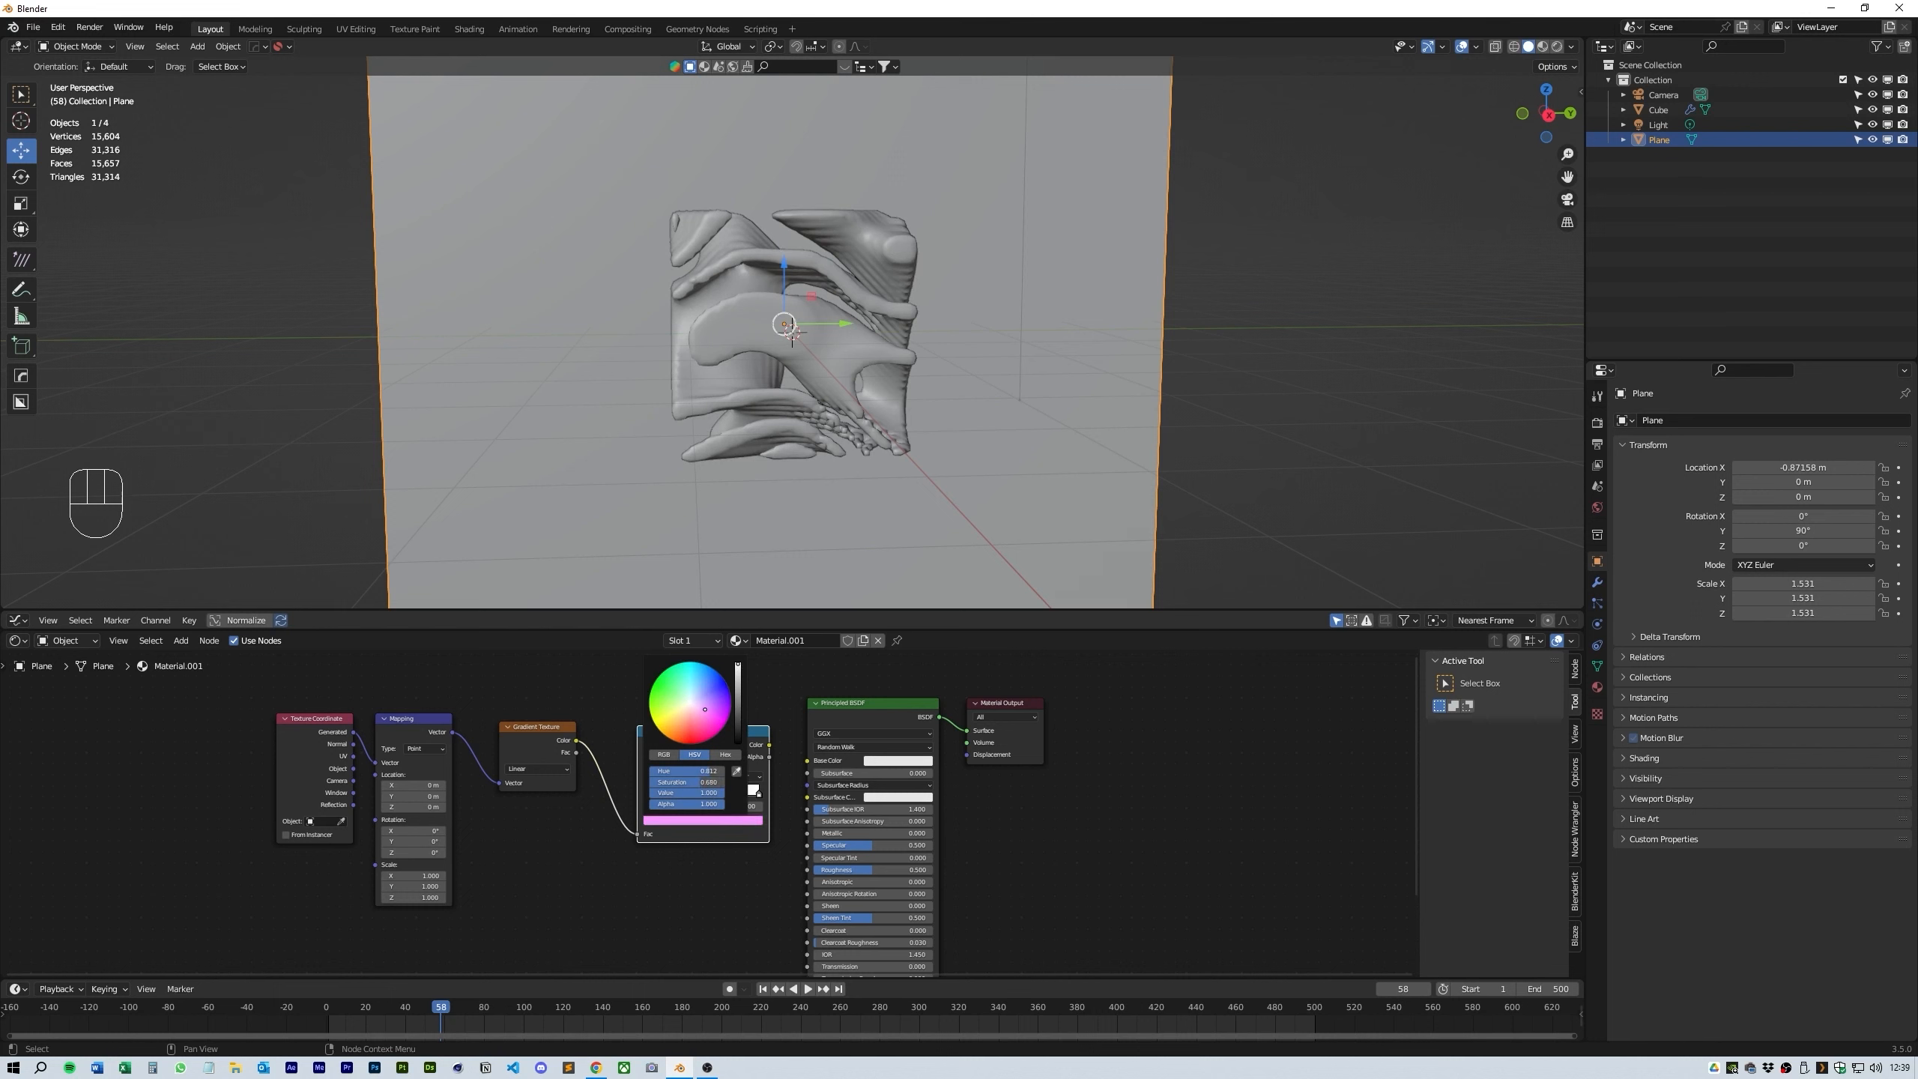
{"action": "left_click", "coordinate": [758, 795]}
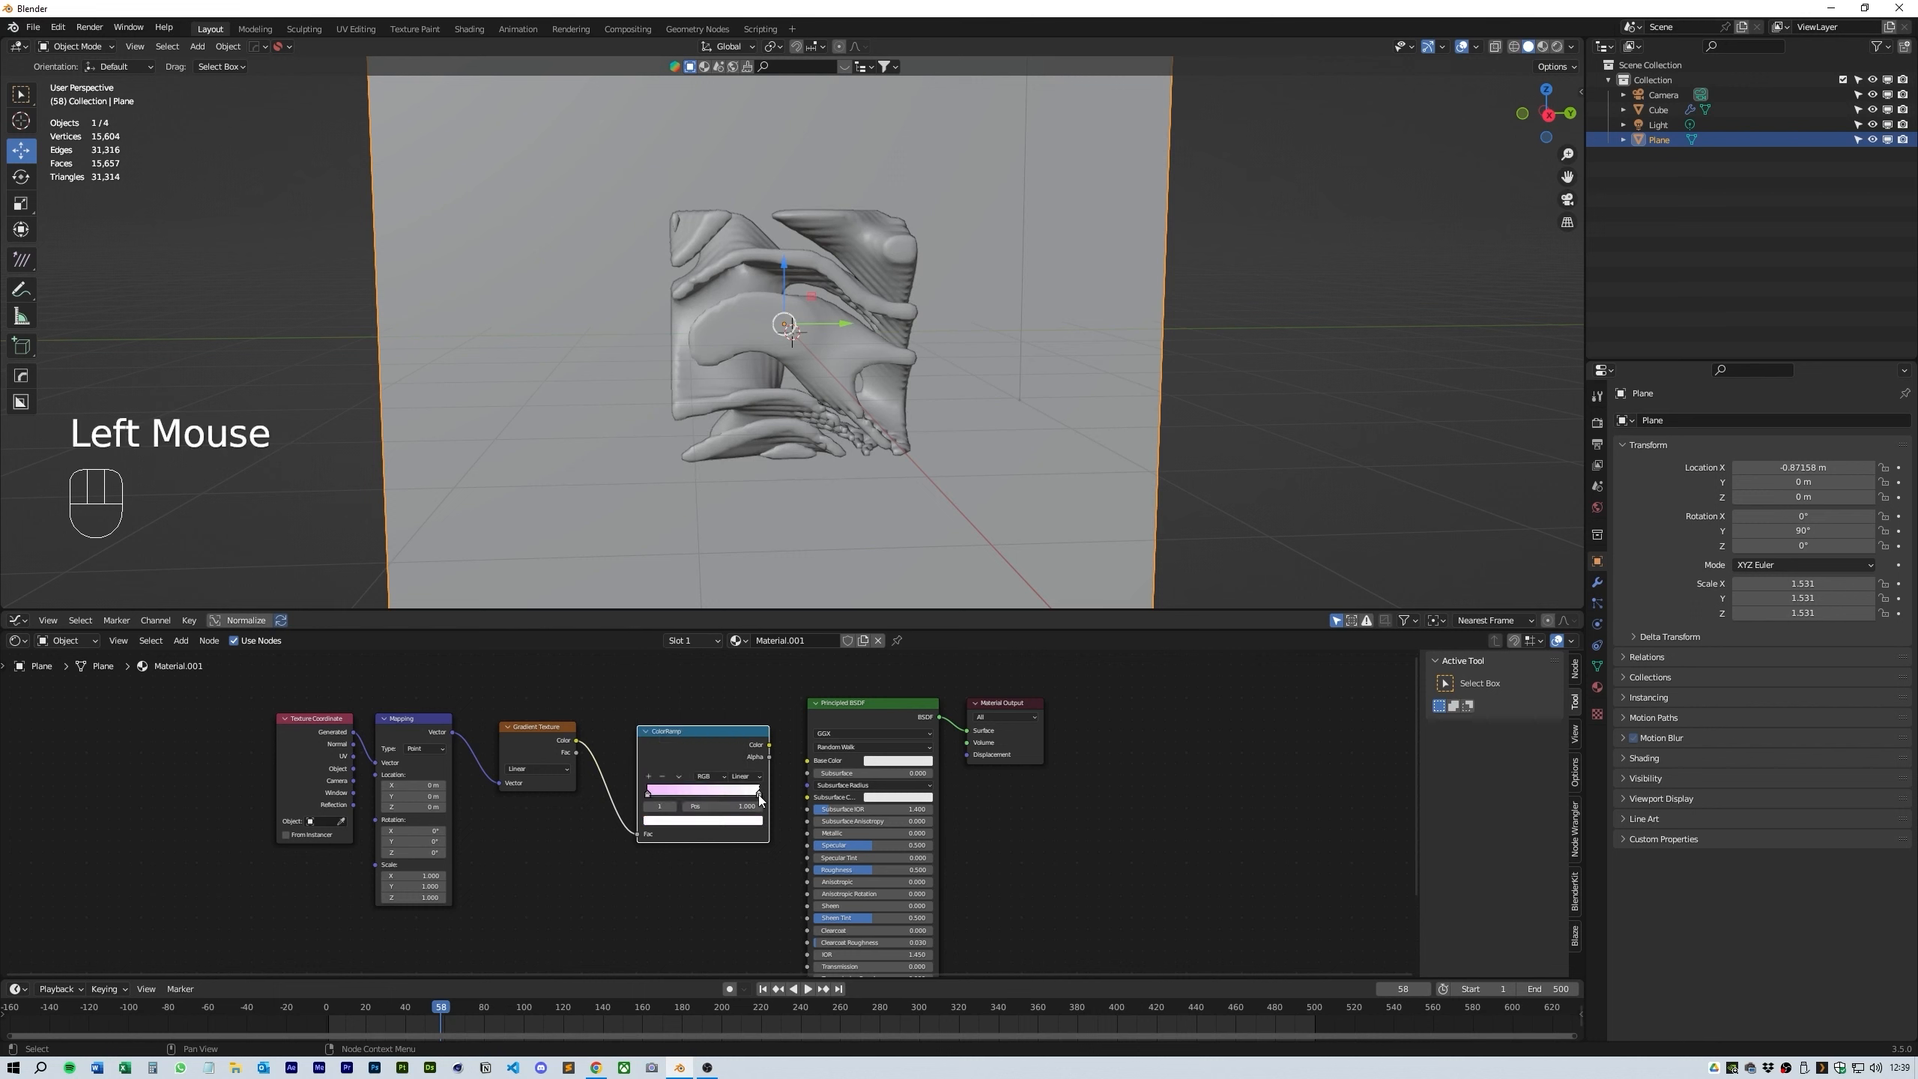
{"action": "left_click", "coordinate": [735, 821]}
{"action": "left_click_drag", "start_coordinate": [686, 697], "coordinate": [680, 696]}
- Connect the ColorRamp's Color to the Principled BSDF's Base Color and Emission, and set Emission Strength to 0.5
{"action": "left_click", "coordinate": [737, 743]}
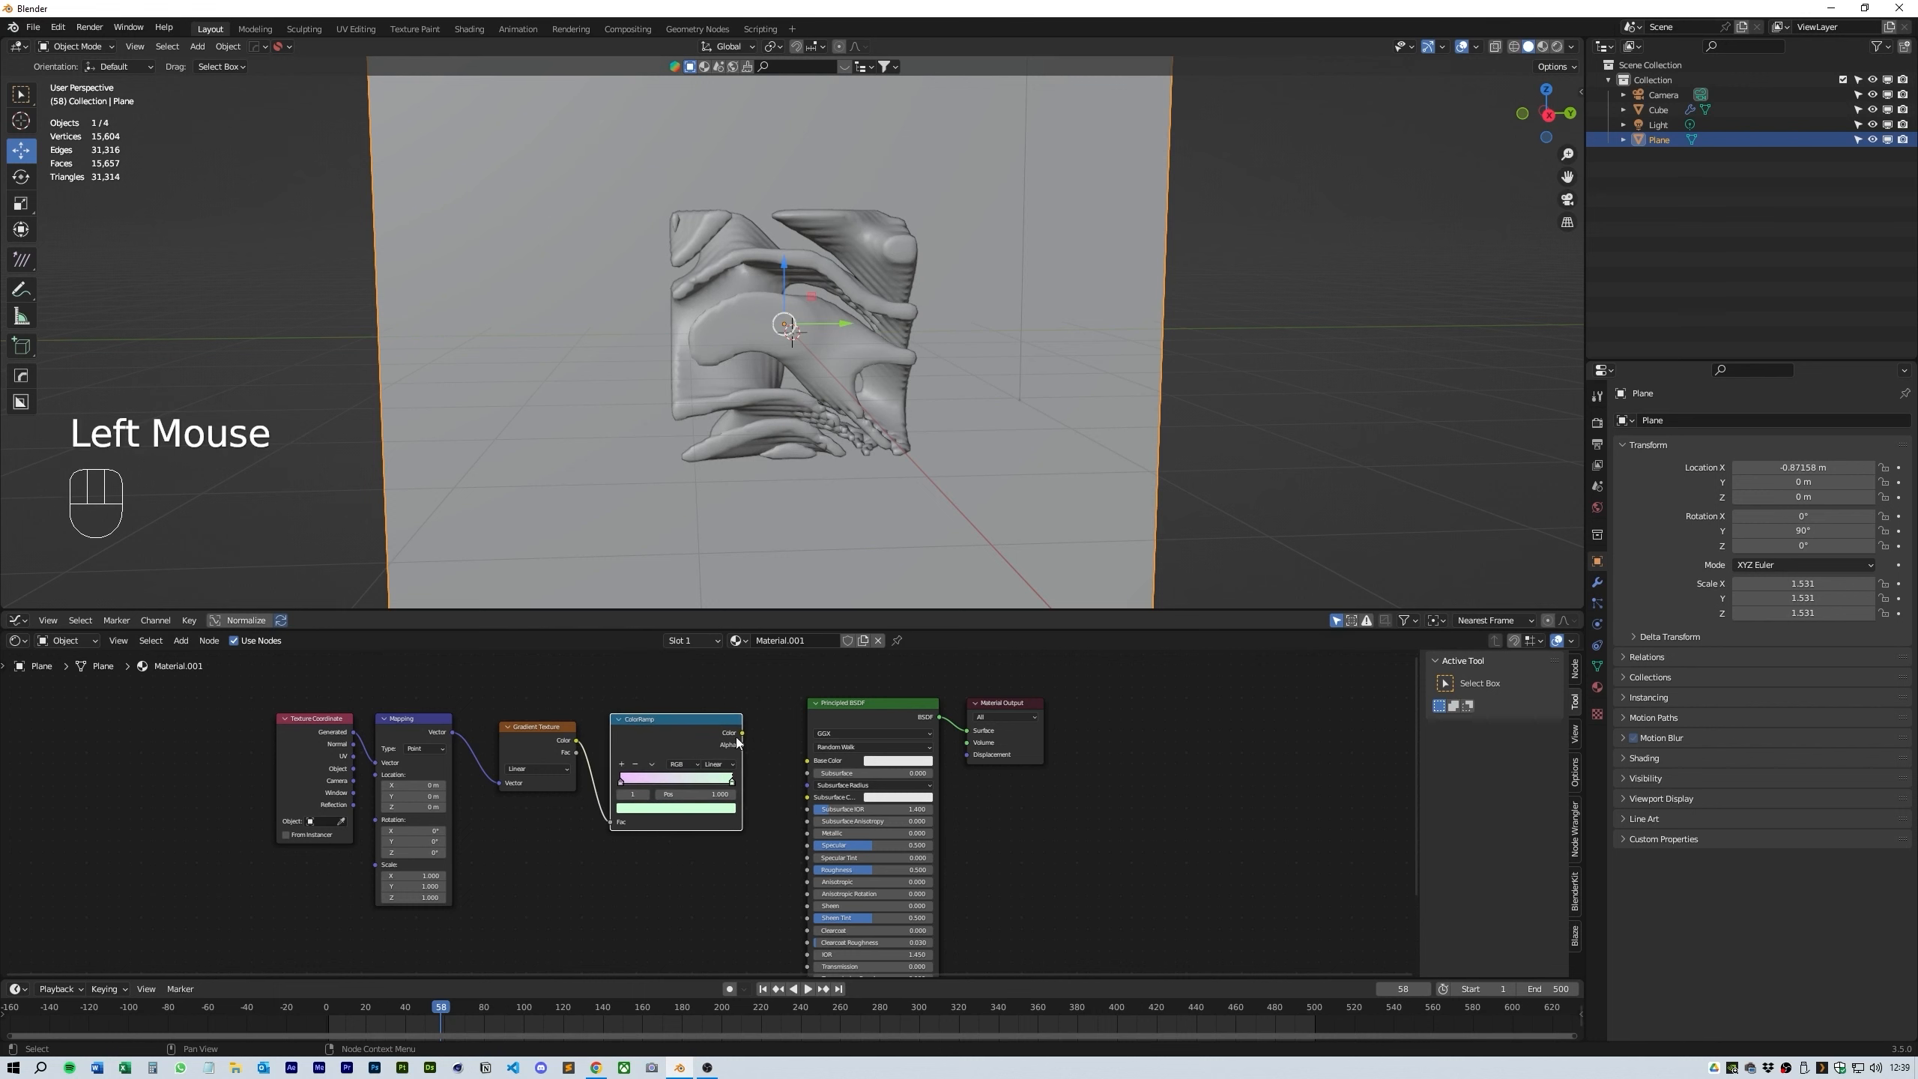
{"action": "left_click_drag", "start_coordinate": [810, 766], "coordinate": [808, 761]}
{"action": "middle_click_drag", "start_coordinate": [808, 762], "coordinate": [817, 719]}
{"action": "mouse_move", "coordinate": [752, 690]}
{"action": "left_mouse_down"}
{"action": "mouse_move", "coordinate": [817, 948]}
{"action": "mouse_move", "coordinate": [876, 963]}
{"action": "left_mouse_up"}
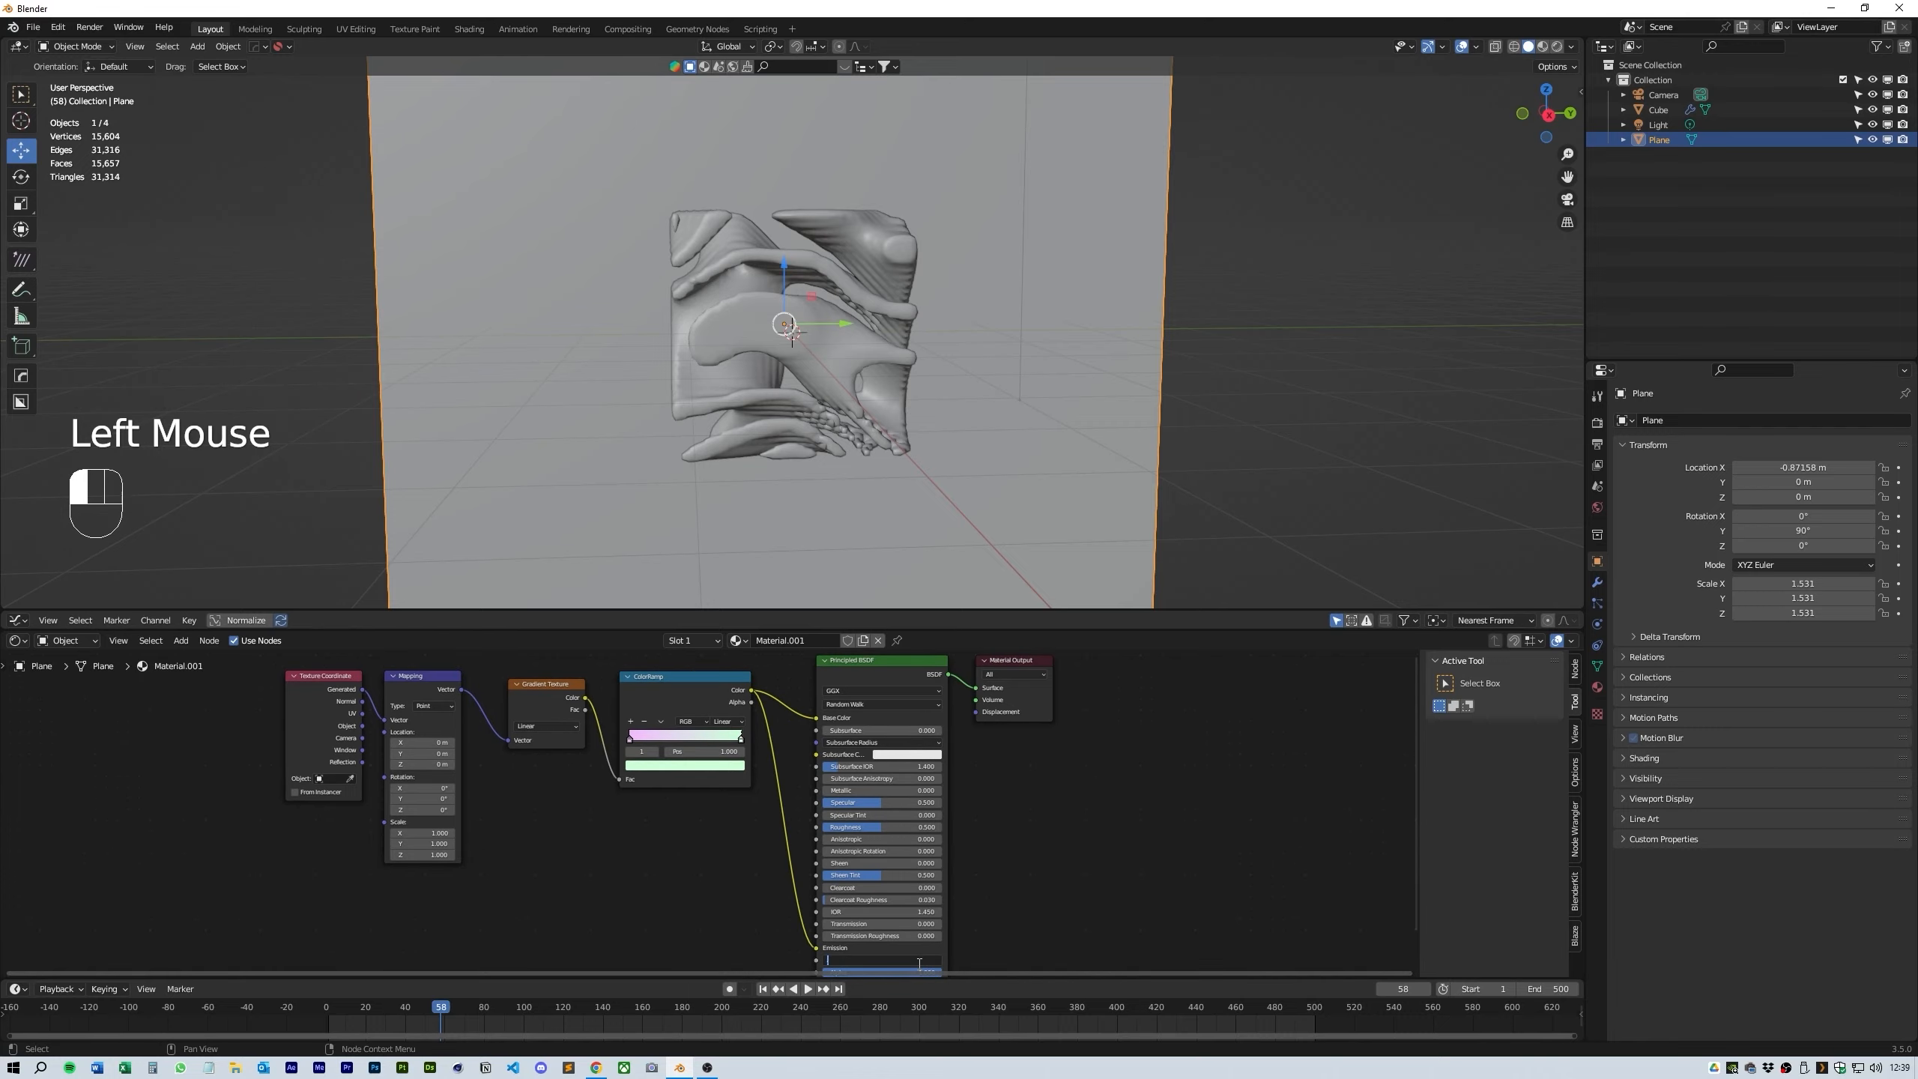
- Switch the viewport to rendered shading and align the camera to a front view of the mesh against the plane
{"action": "left_click", "coordinate": [1557, 47]}
{"action": "middle_click_drag", "start_coordinate": [1351, 258], "coordinate": [1050, 324]}
{"action": "scroll", "coordinate": [1072, 294], "scroll_direction": "up", "scroll_amount": 2}
{"action": "scroll", "coordinate": [1033, 313], "scroll_direction": "down", "scroll_amount": 3}
{"action": "scroll", "coordinate": [1061, 324], "scroll_direction": "up", "scroll_amount": 2}
{"action": "scroll", "coordinate": [1050, 324], "scroll_direction": "down", "scroll_amount": 3}
{"action": "middle_click_drag", "start_coordinate": [1050, 324], "coordinate": [1049, 326]}
{"action": "scroll", "coordinate": [1013, 322], "scroll_direction": "up", "scroll_amount": 2}
{"action": "scroll", "coordinate": [1009, 324], "scroll_direction": "up", "scroll_amount": 3}
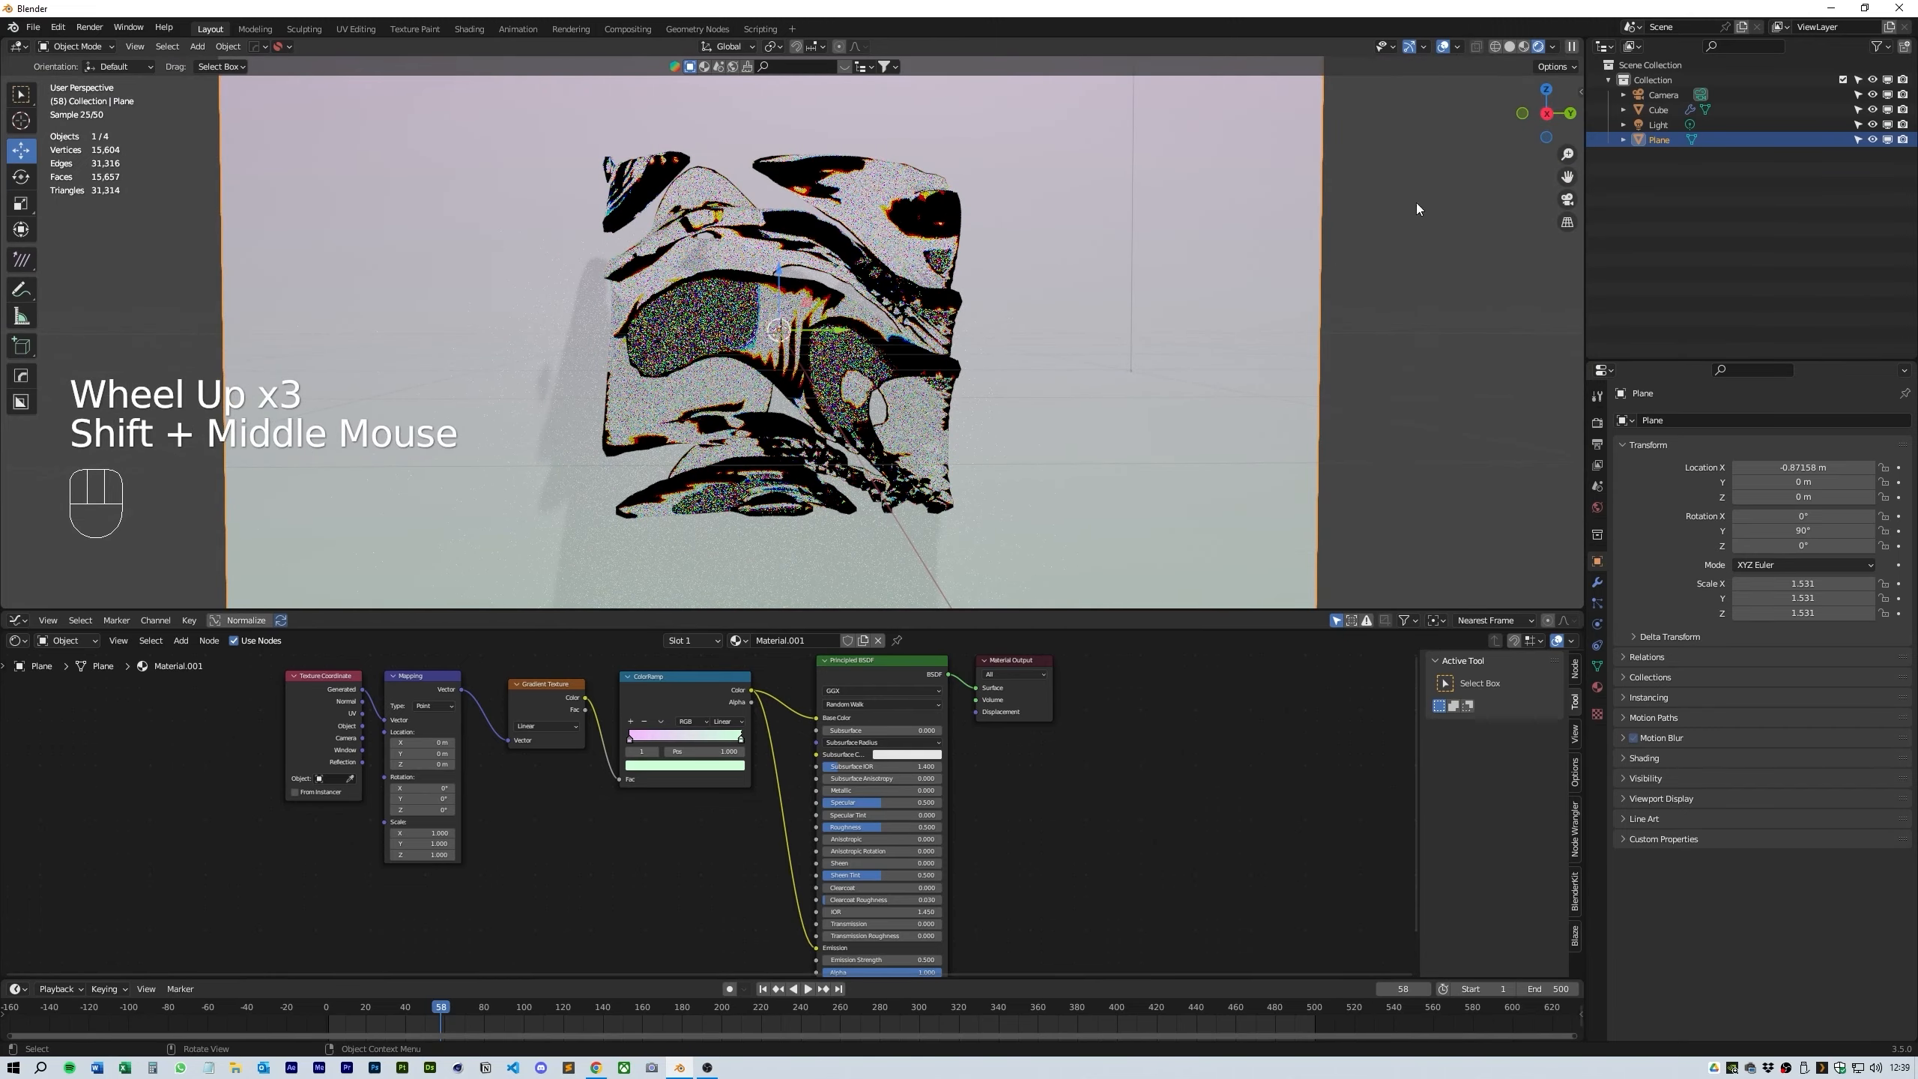
{"action": "left_click", "coordinate": [1665, 96]}
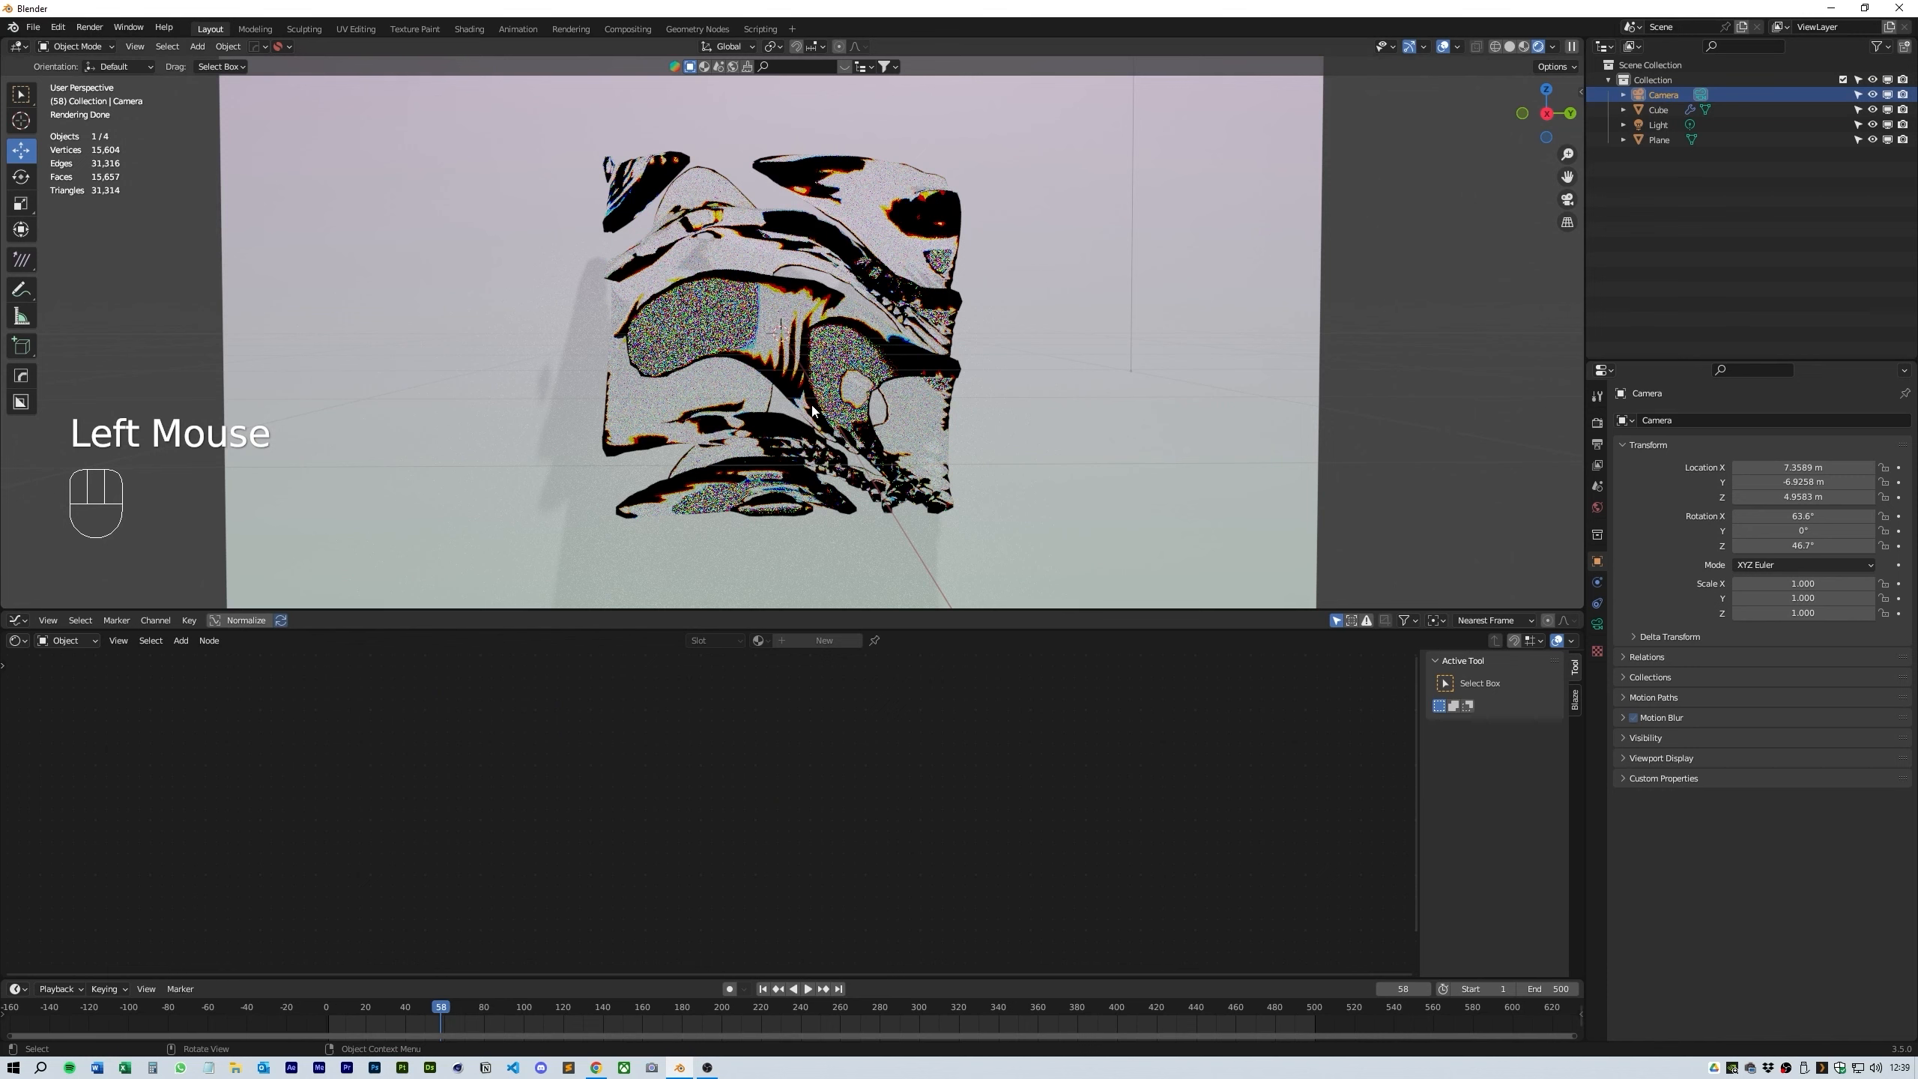
{"action": "key", "text": "ctrl+alt+KP_0"}
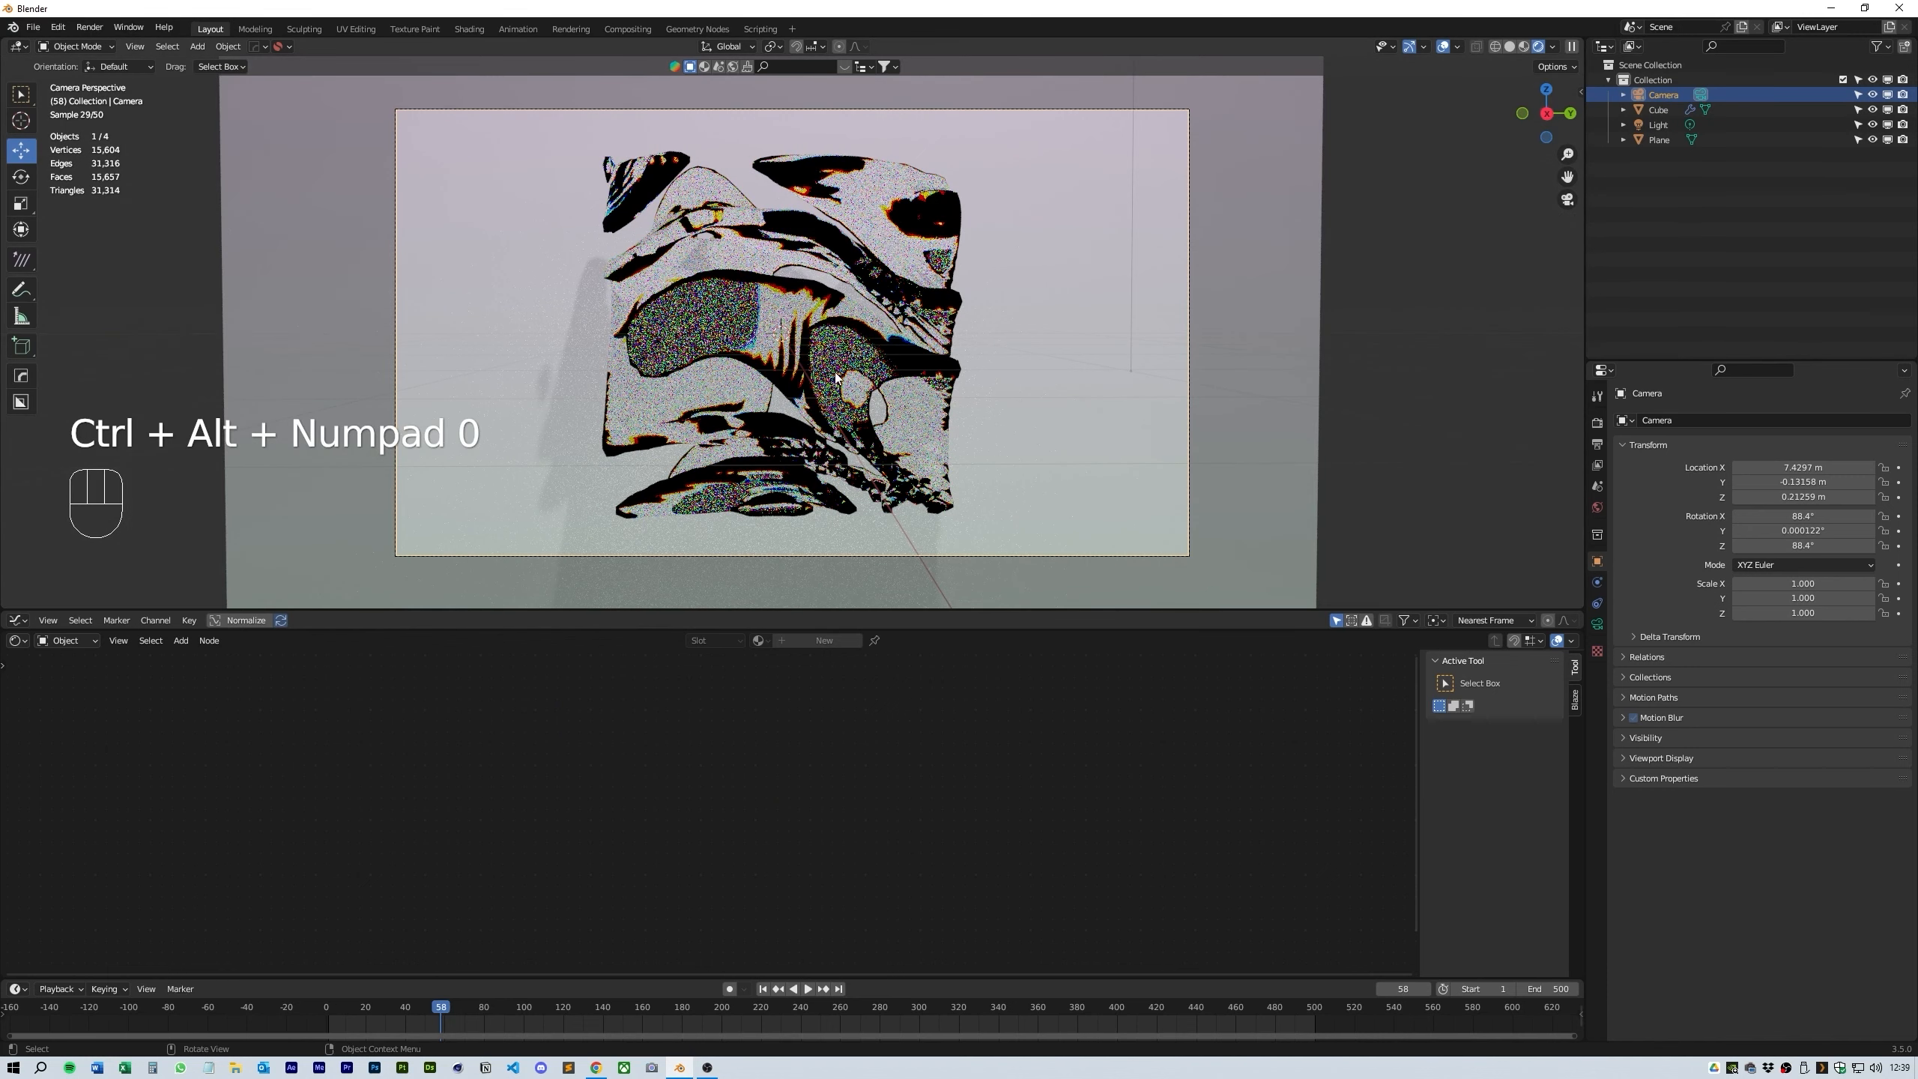
- Set the render resolution to a square 1920 × 1920 px
{"action": "left_click", "coordinate": [1661, 95]}
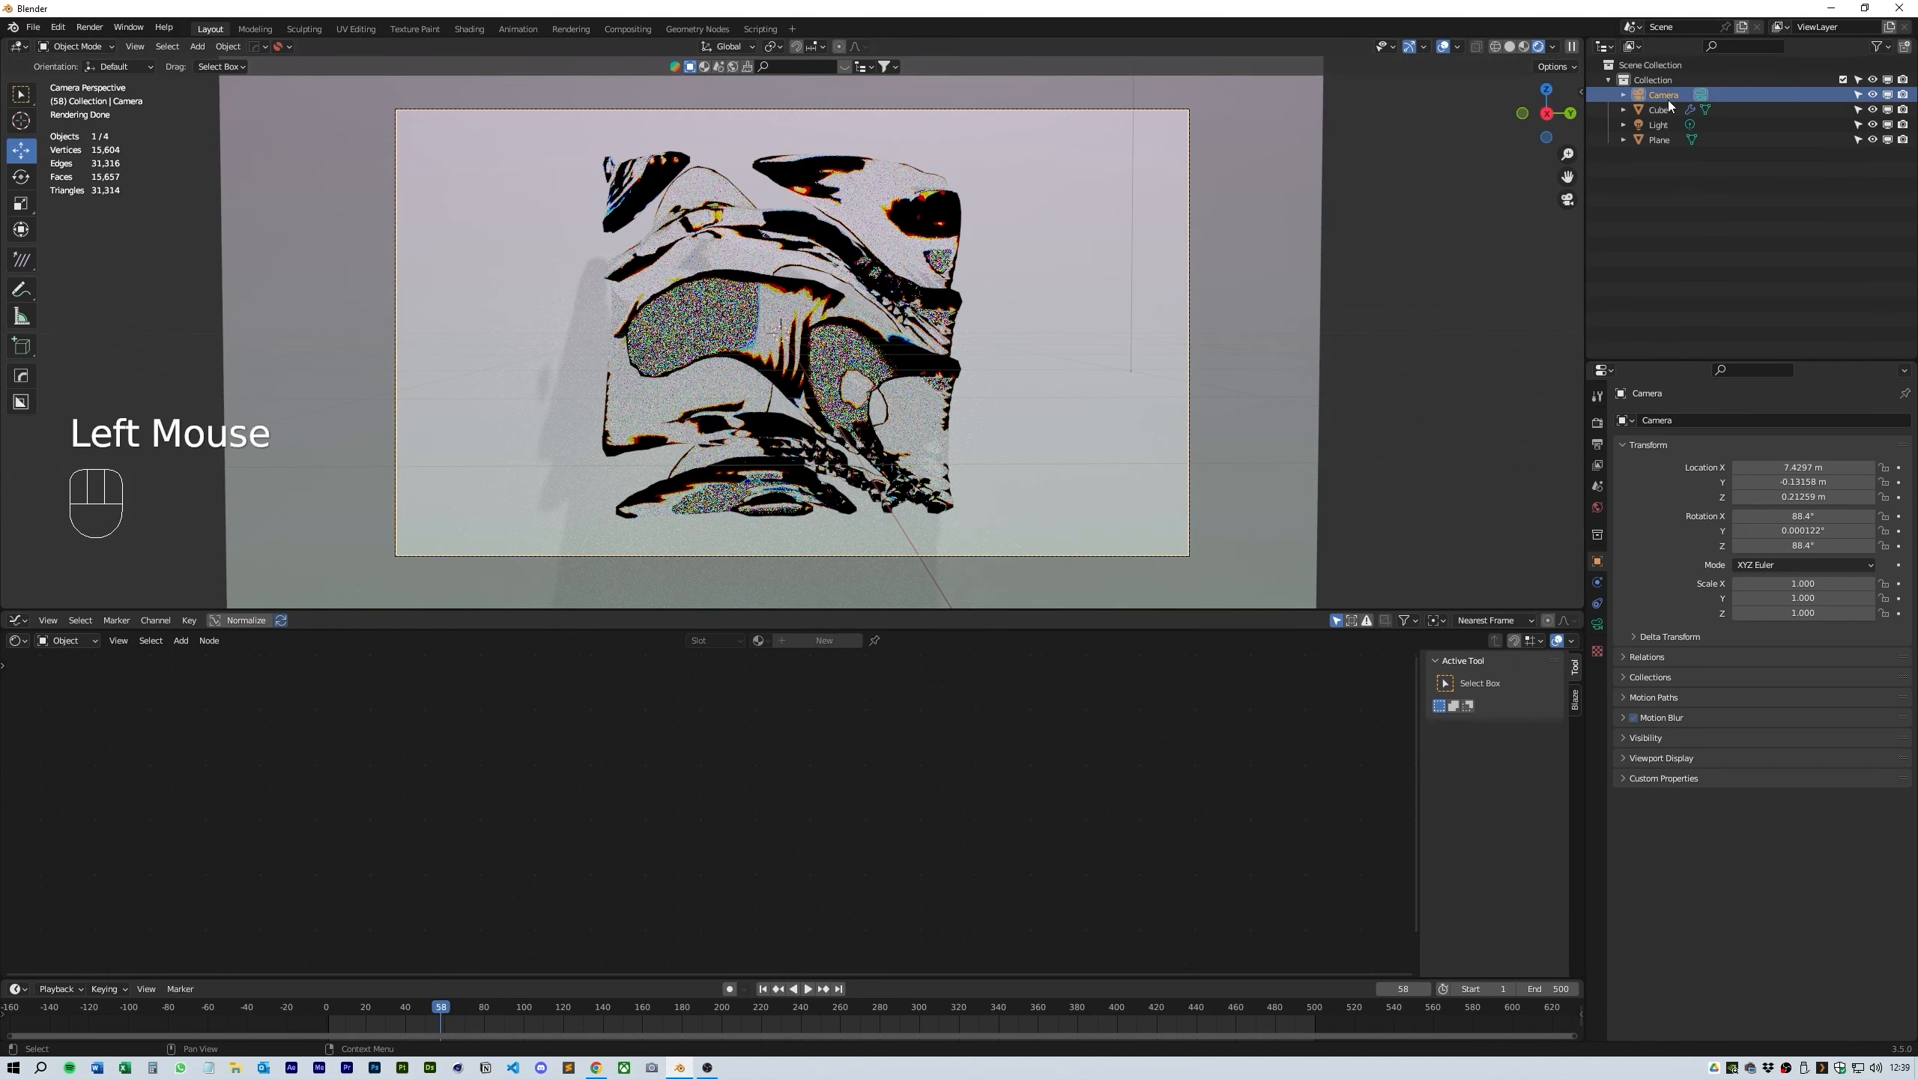
{"action": "left_click", "coordinate": [1598, 444]}
{"action": "double_click", "coordinate": [1825, 455]}
{"action": "type", "text": "1920"}
{"action": "key", "text": "Return"}
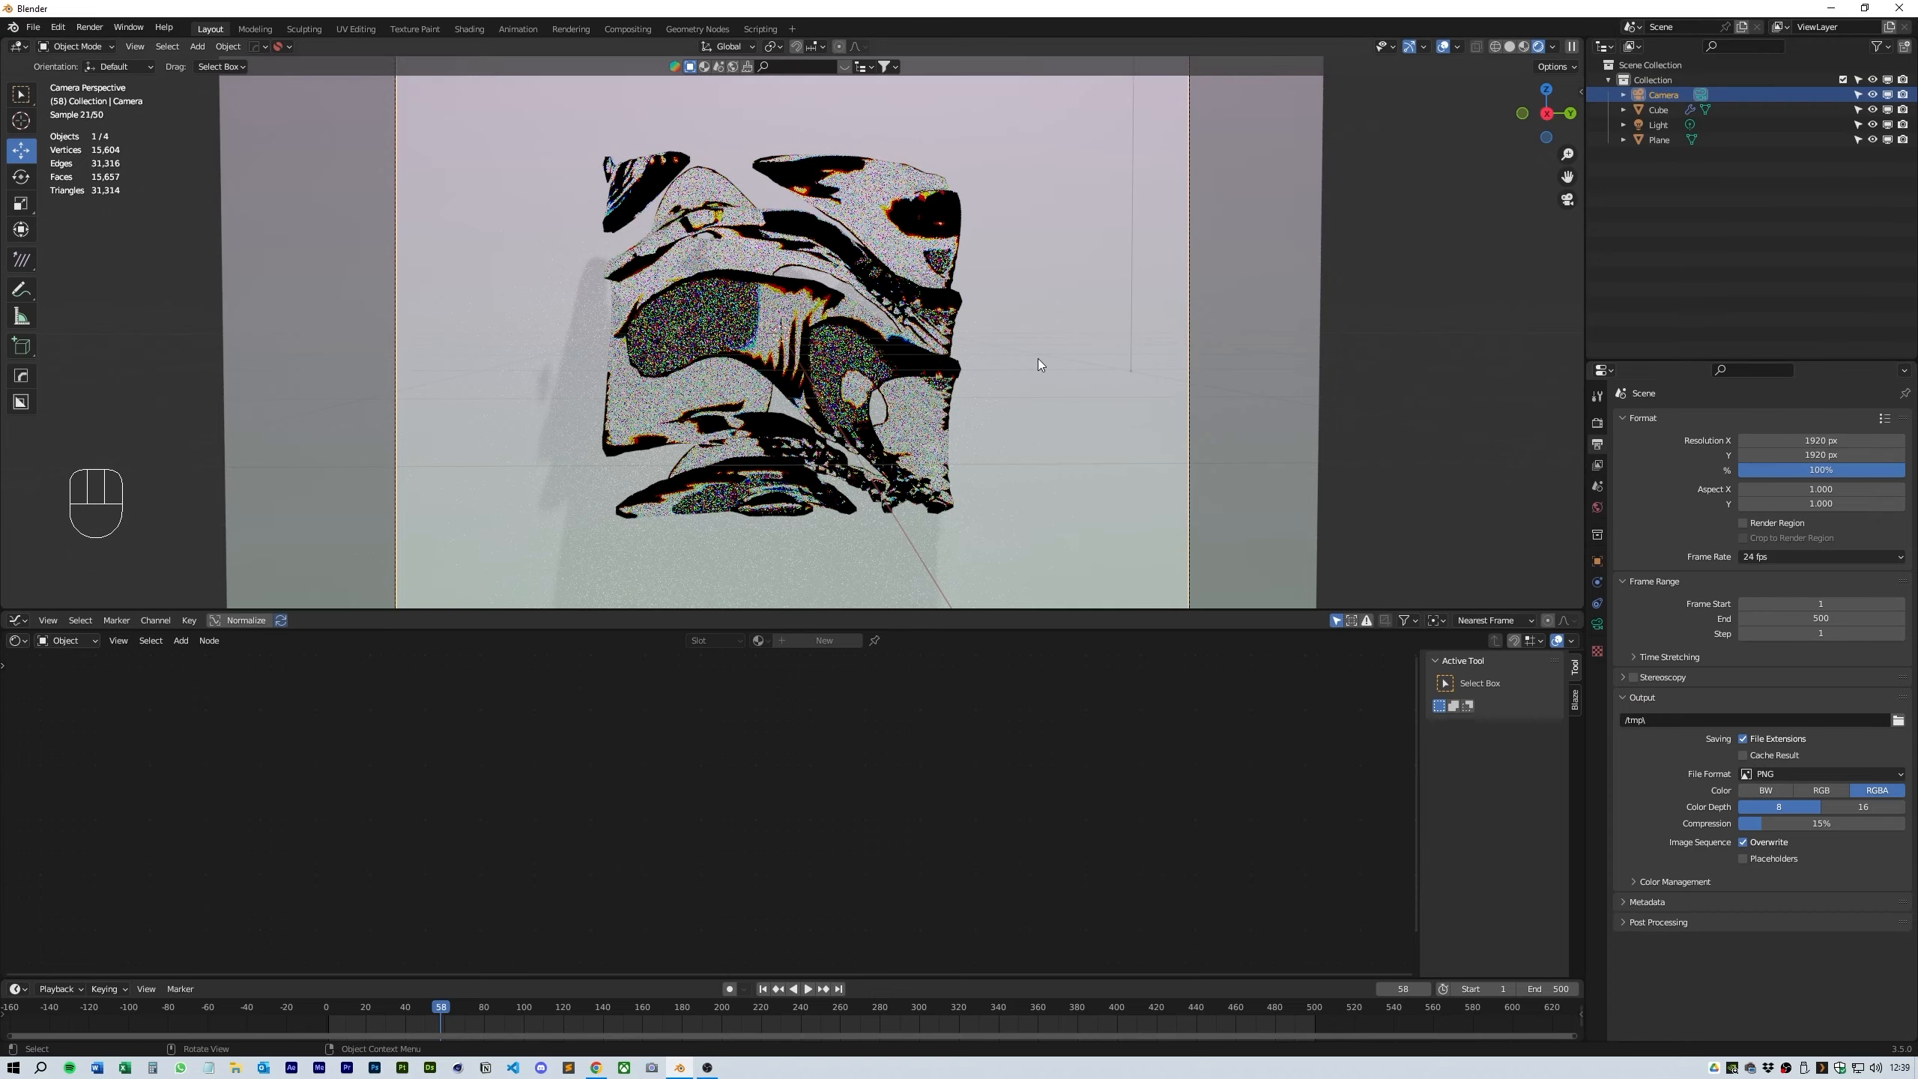
- Move the camera closer to the mesh, to about X 4.56 m, Y -0.09 m and Z 0.12 m
{"action": "scroll", "coordinate": [1037, 359], "scroll_direction": "down", "scroll_amount": 3}
{"action": "left_click", "coordinate": [1604, 453]}
{"action": "left_click", "coordinate": [1598, 560]}
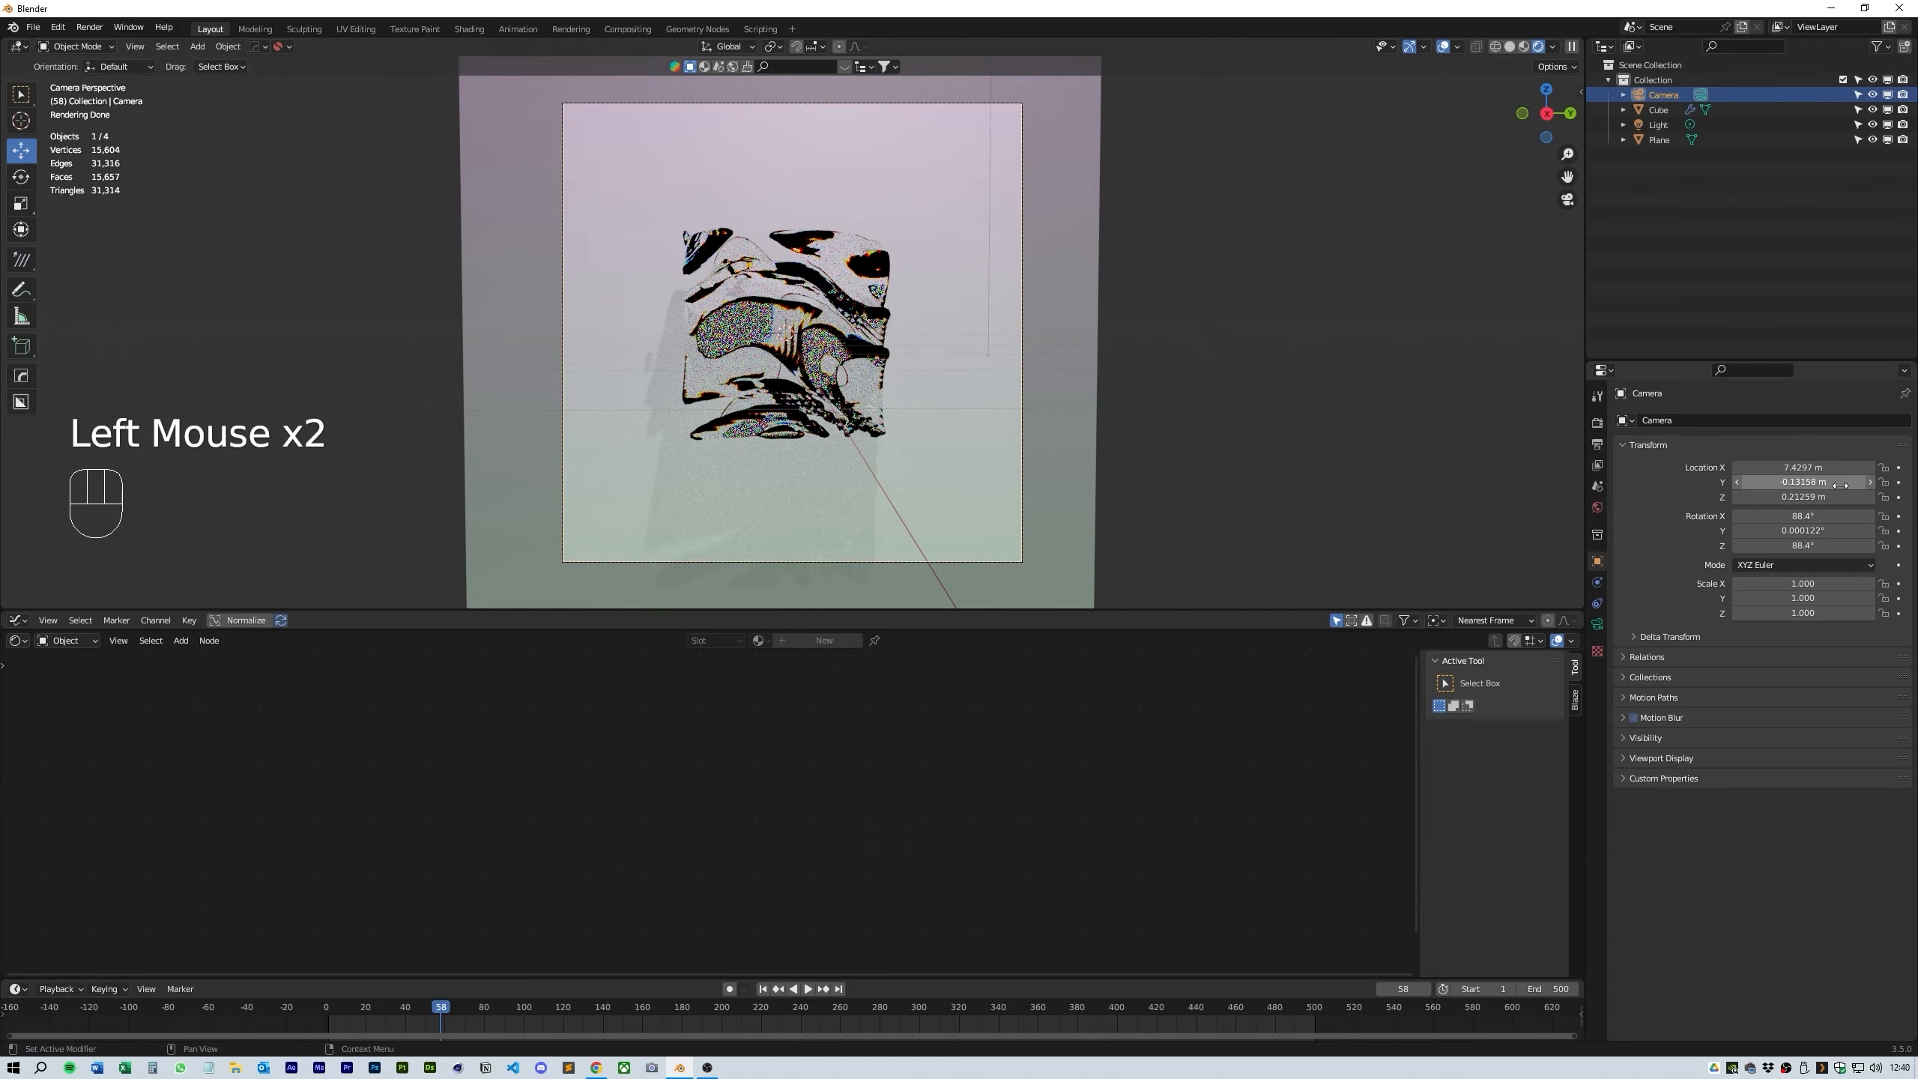
{"action": "mouse_move", "coordinate": [1807, 481]}
{"action": "left_mouse_down"}
{"action": "mouse_move", "coordinate": [1590, 467]}
{"action": "mouse_move", "coordinate": [1813, 482]}
{"action": "mouse_move", "coordinate": [1796, 497]}
{"action": "left_mouse_up"}
{"action": "left_click_drag", "start_coordinate": [1802, 481], "coordinate": [1797, 482]}
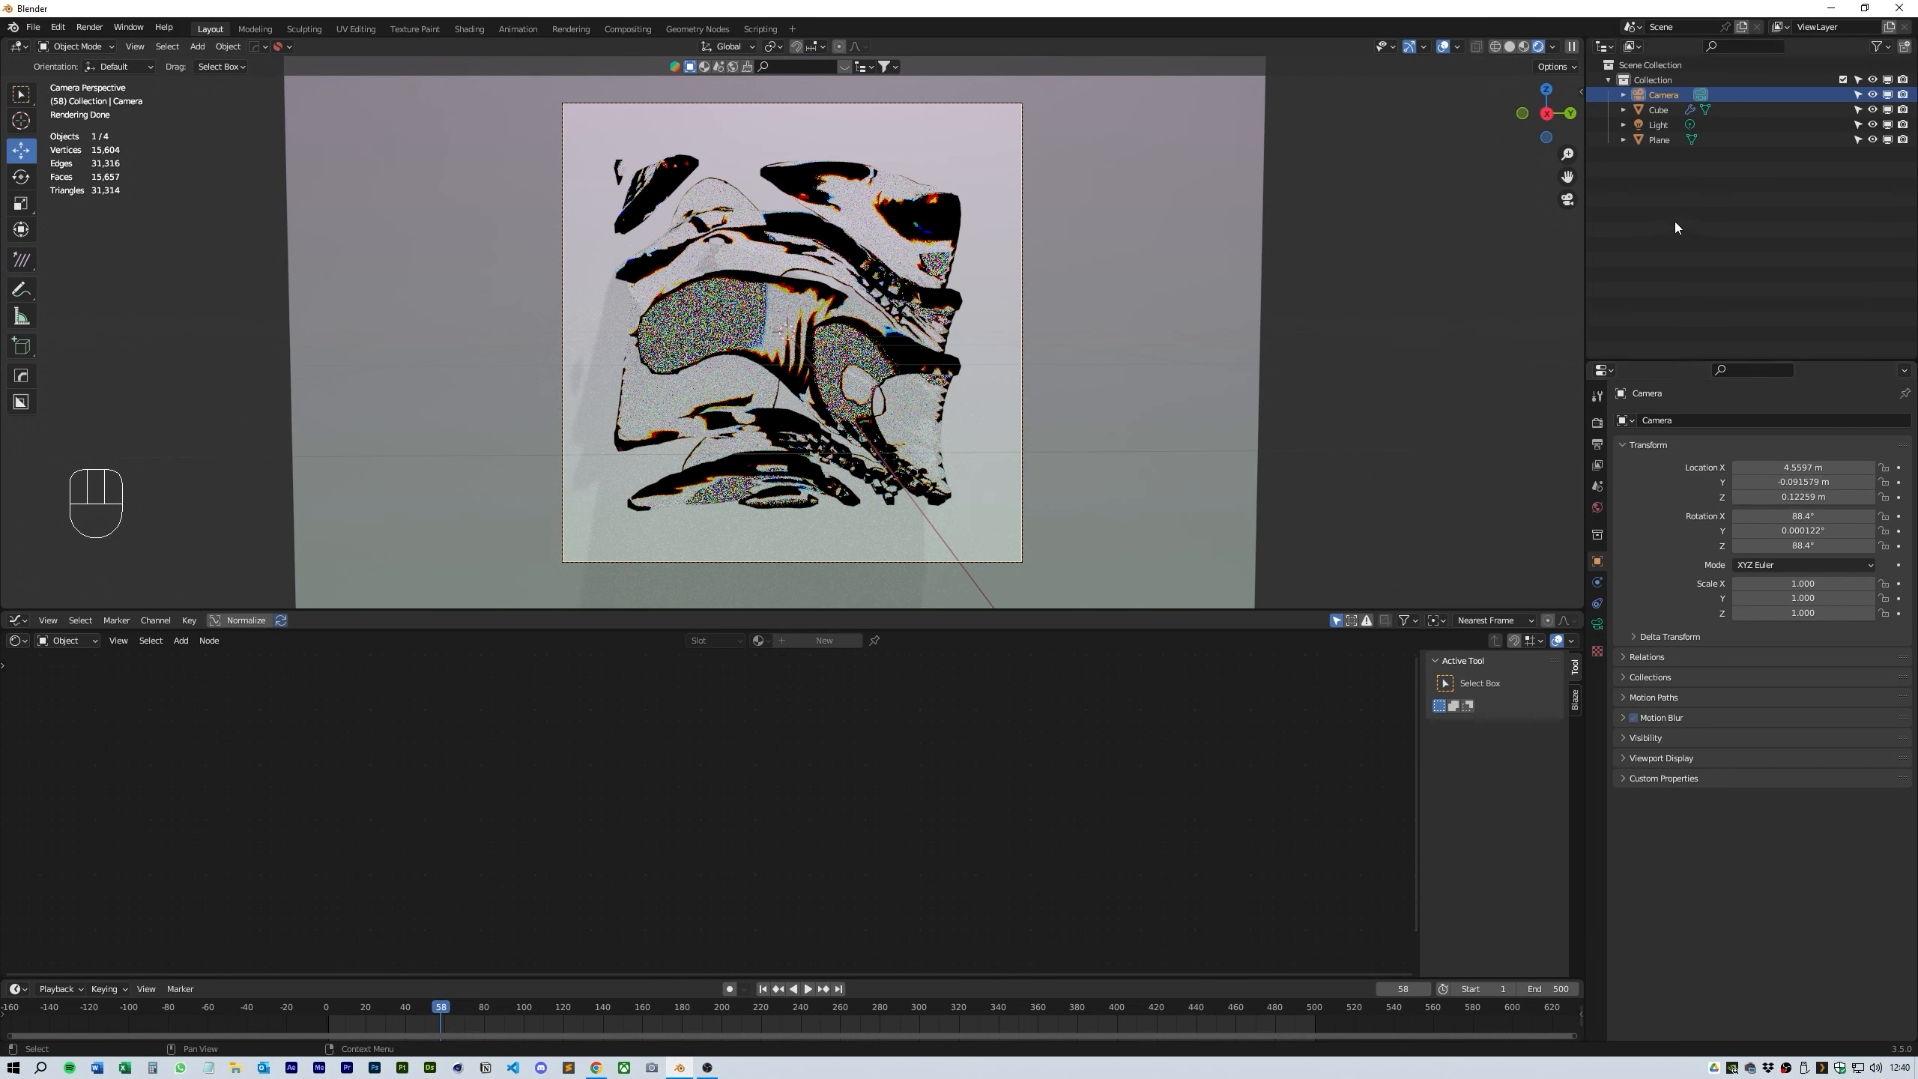
- Return the viewport to solid shading, select the Cube, and space its Glass group and Material Output nodes apart
{"action": "left_click", "coordinate": [1510, 47]}
{"action": "left_click", "coordinate": [1662, 110]}
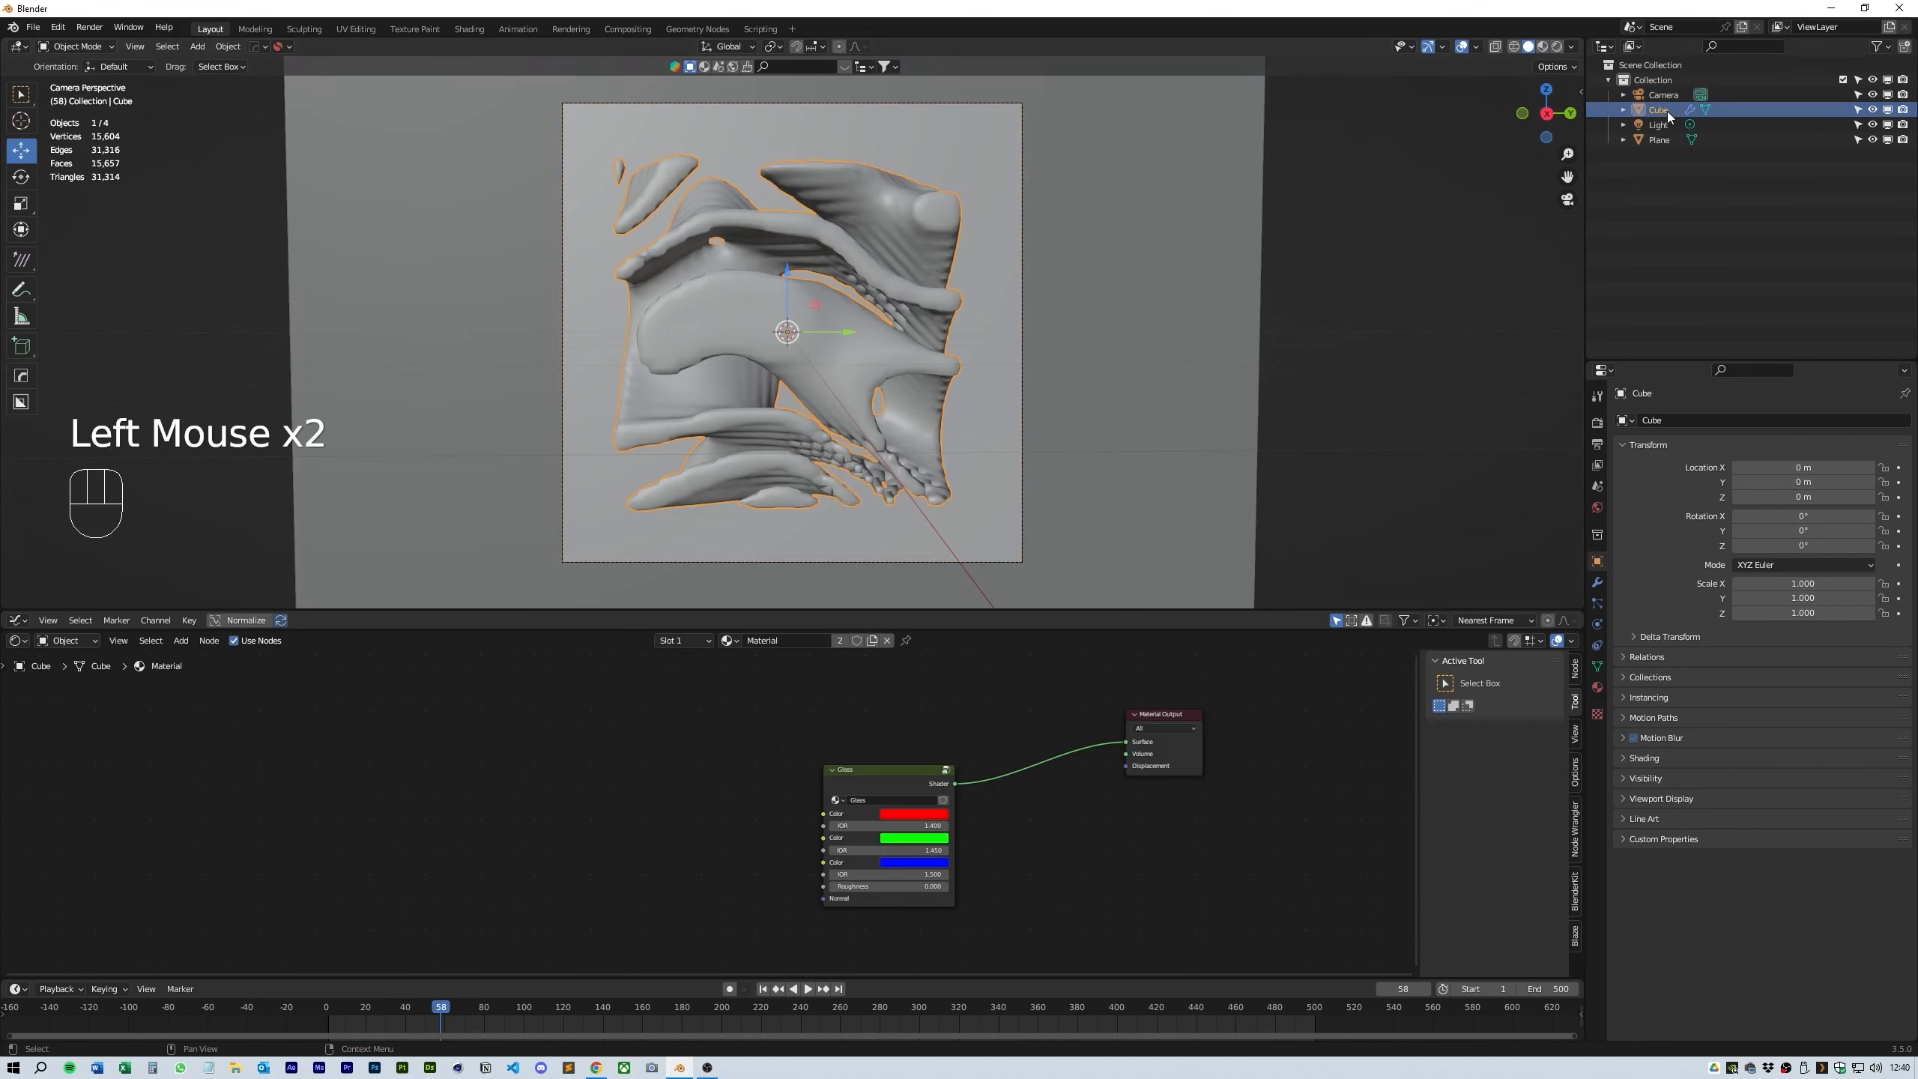
{"action": "scroll", "coordinate": [865, 748], "scroll_direction": "up", "scroll_amount": 1}
{"action": "left_click_drag", "start_coordinate": [912, 749], "coordinate": [635, 750]}
{"action": "left_click_drag", "start_coordinate": [1229, 667], "coordinate": [1143, 662]}
{"action": "left_click", "coordinate": [644, 817]}
{"action": "middle_click_drag", "start_coordinate": [650, 816], "coordinate": [671, 795]}
{"action": "left_click", "coordinate": [974, 839]}
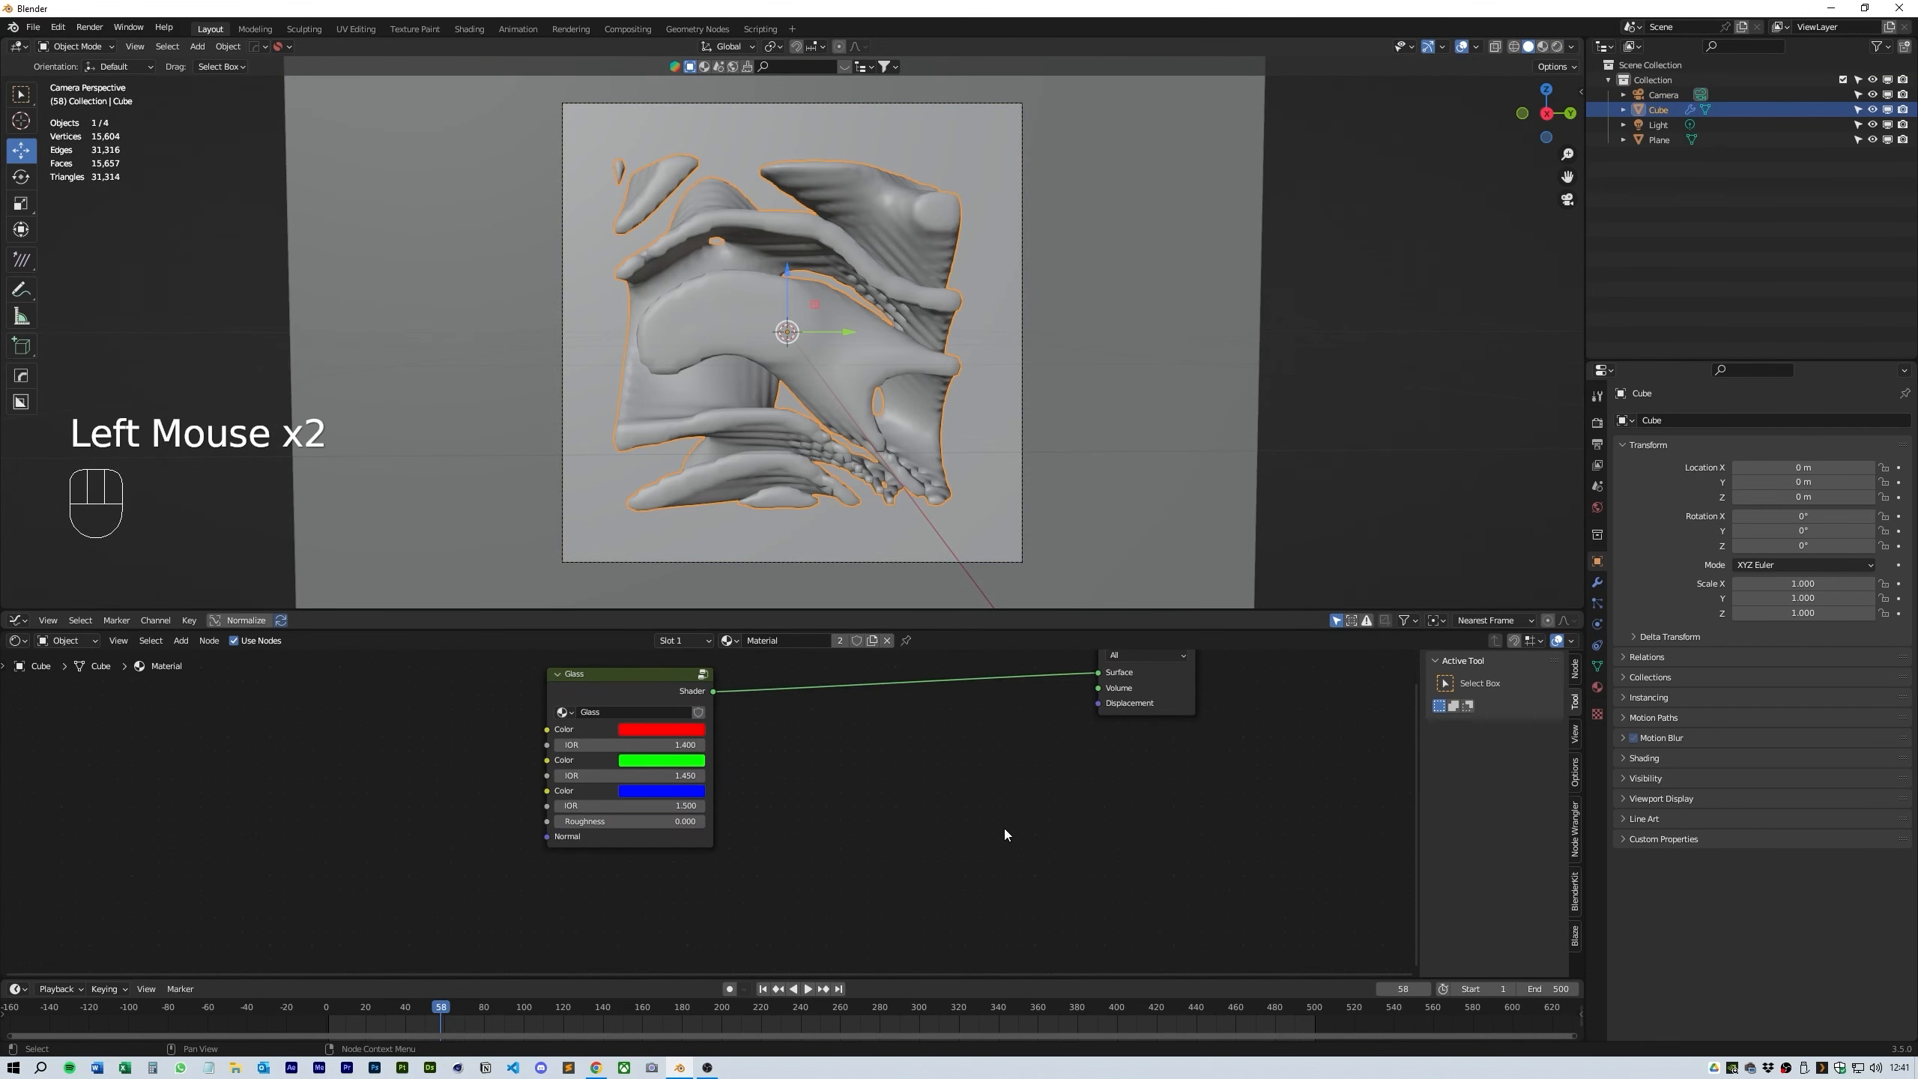
- Add a Principled BSDF node to the Cube's material
{"action": "key", "text": "shift+a"}
{"action": "left_click", "coordinate": [998, 838]}
{"action": "type", "text": "prnic"}
{"action": "key", "text": "BackSpace"}
{"action": "key", "text": "BackSpace"}
{"action": "key", "text": "BackSpace"}
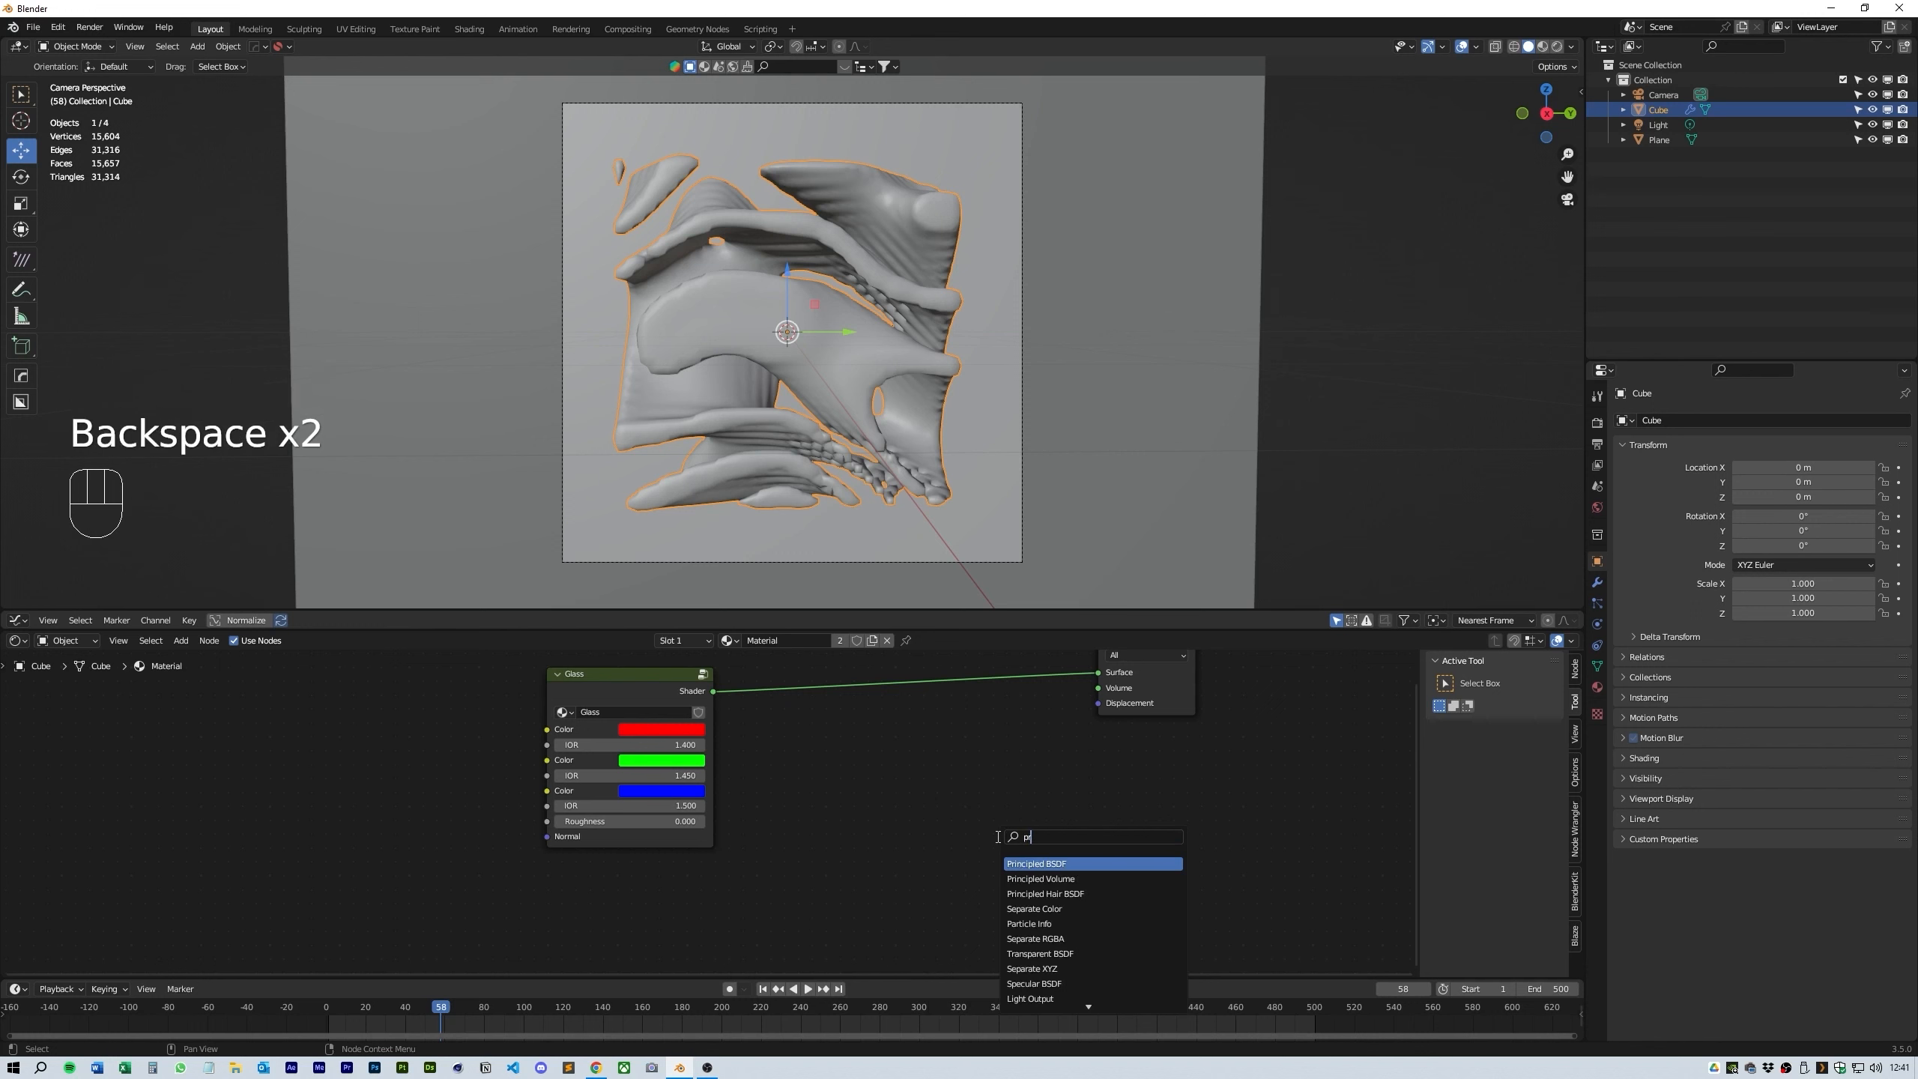
{"action": "key", "text": "Return"}
{"action": "left_click", "coordinate": [864, 758]}
- Move the Glass group and Material Output nodes up, clear of the Principled BSDF
{"action": "scroll", "coordinate": [941, 765], "scroll_direction": "down", "scroll_amount": 4}
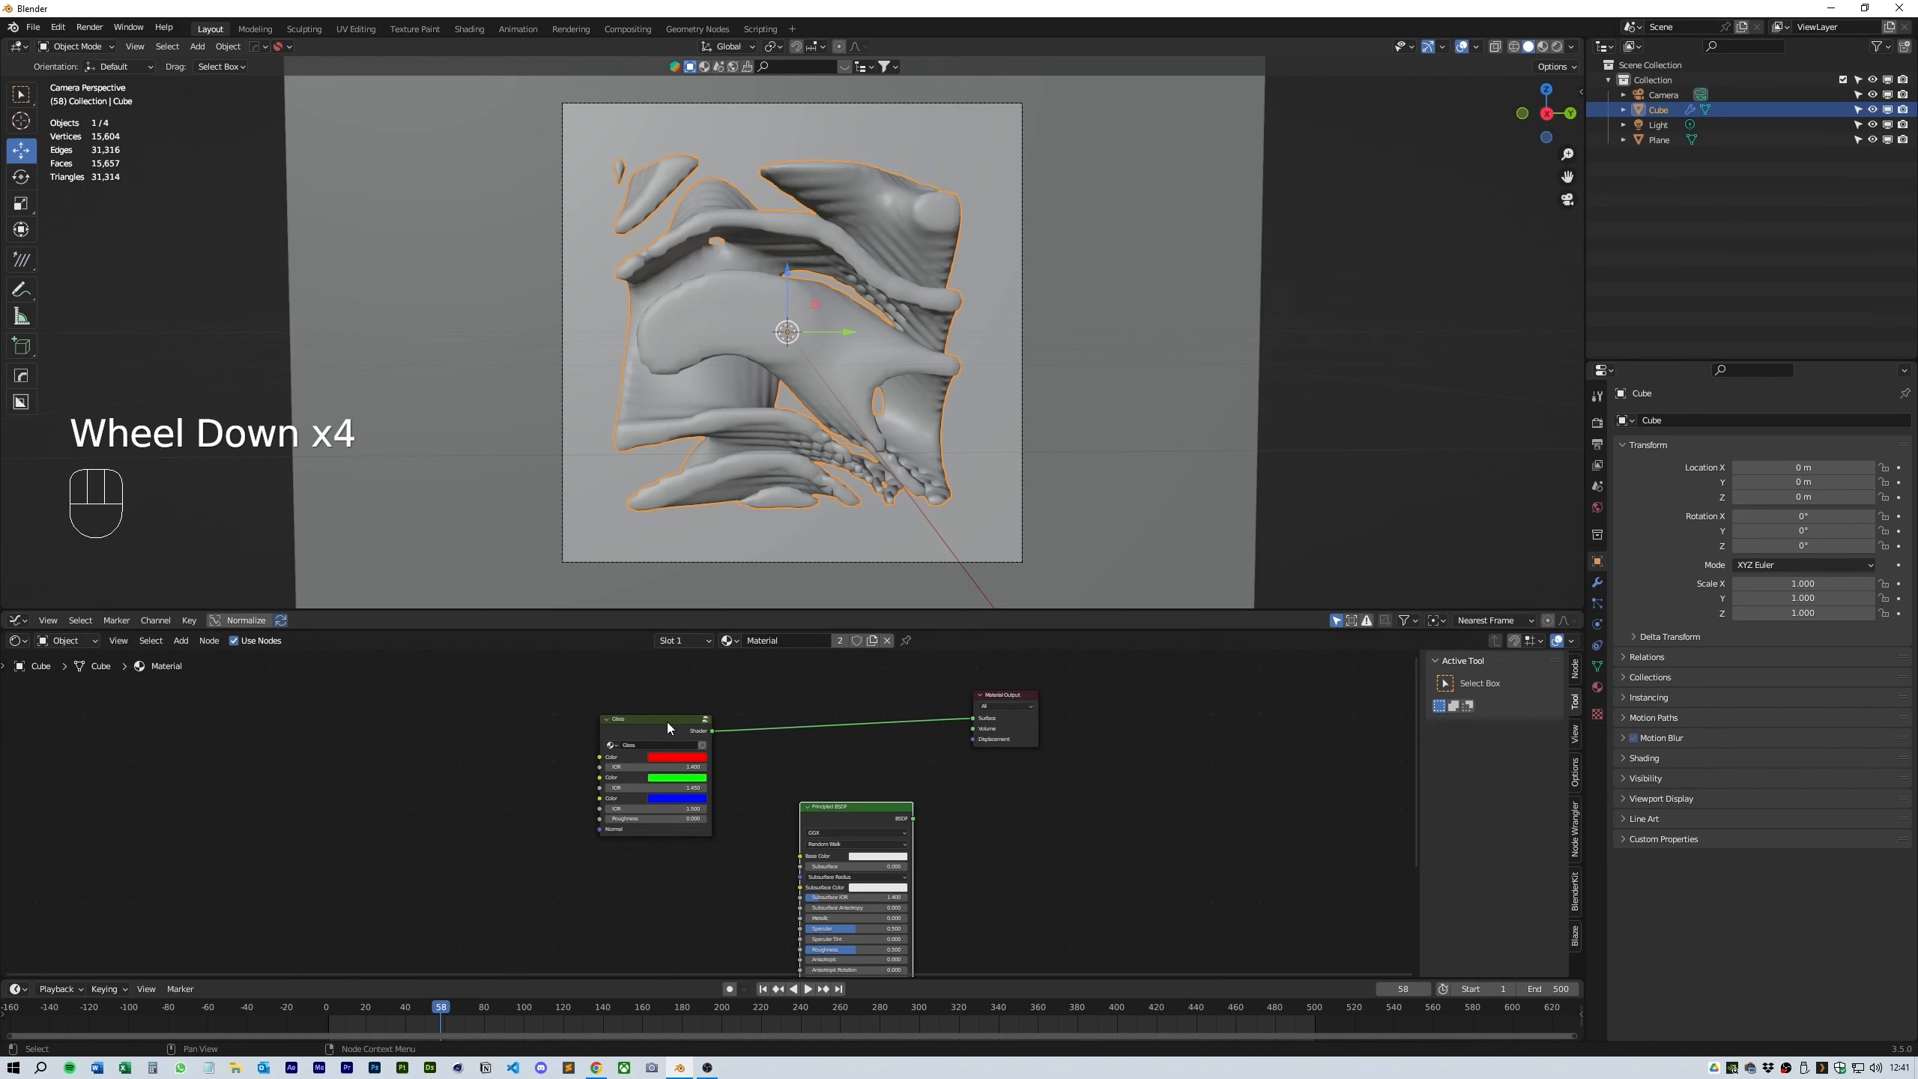
{"action": "scroll", "coordinate": [667, 722], "scroll_direction": "down", "scroll_amount": 4}
{"action": "left_click", "coordinate": [678, 746]}
{"action": "left_click", "coordinate": [669, 754]}
{"action": "left_click_drag", "start_coordinate": [668, 754], "coordinate": [738, 659]}
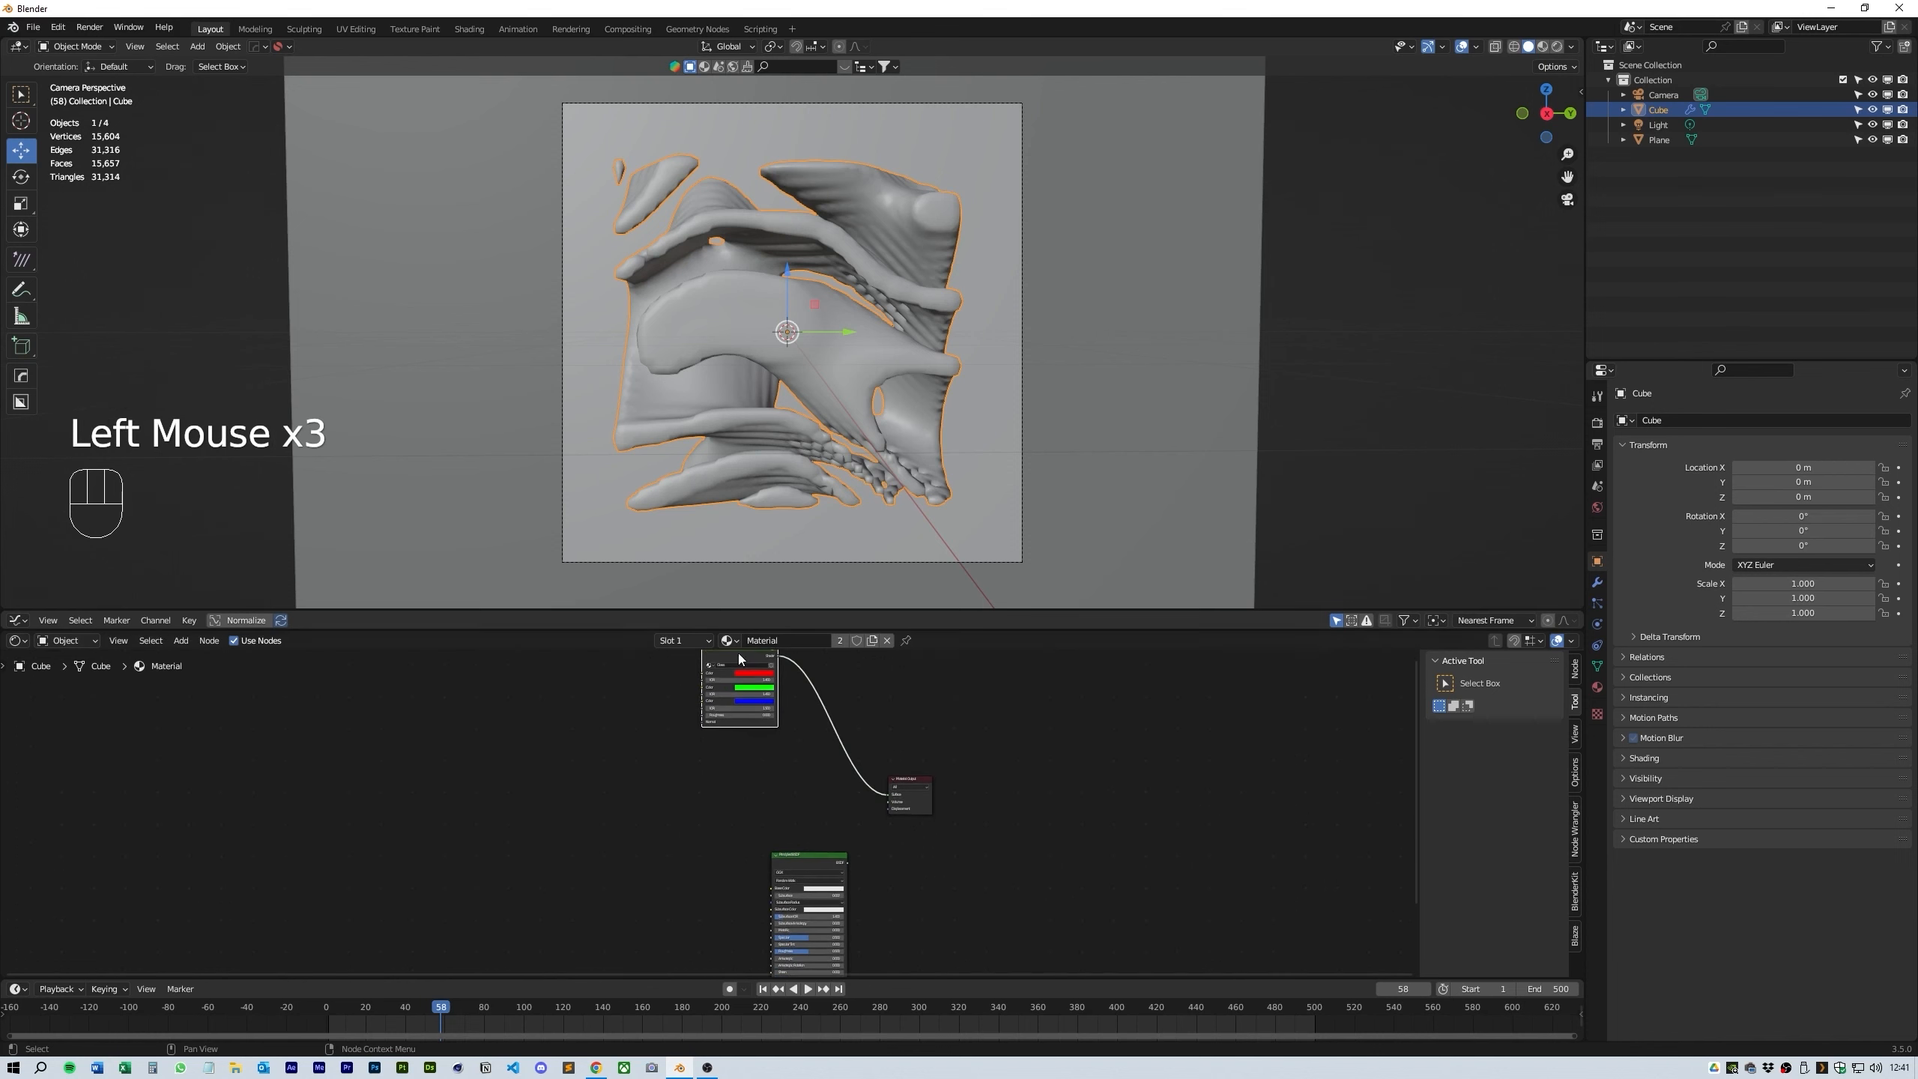
{"action": "left_click_drag", "start_coordinate": [917, 788], "coordinate": [883, 679]}
- Add Hue Saturation Value and Noise Texture nodes before the Principled BSDF
{"action": "middle_click_drag", "start_coordinate": [884, 679], "coordinate": [905, 569]}
{"action": "key", "text": "shift+a"}
{"action": "left_click", "coordinate": [591, 785]}
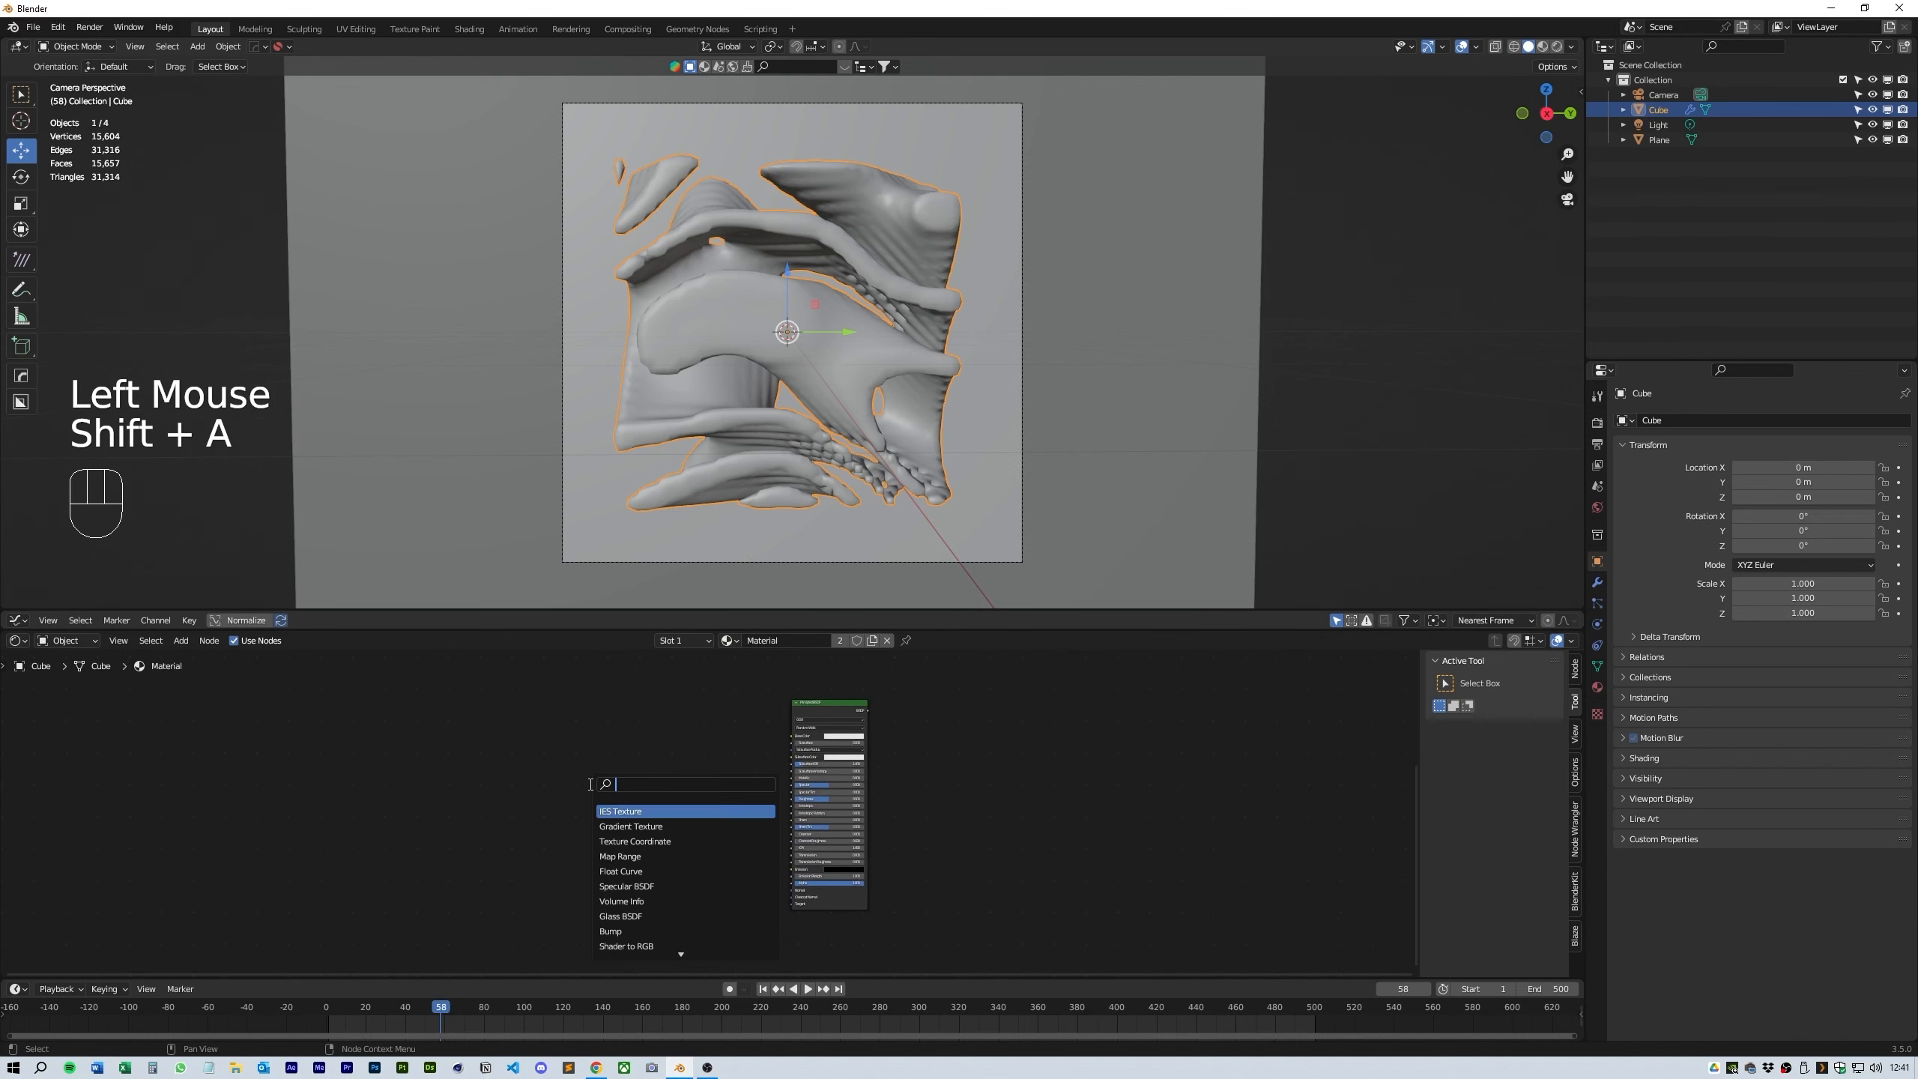
{"action": "type", "text": "hue"}
{"action": "key", "text": "Return"}
{"action": "left_click", "coordinate": [679, 748]}
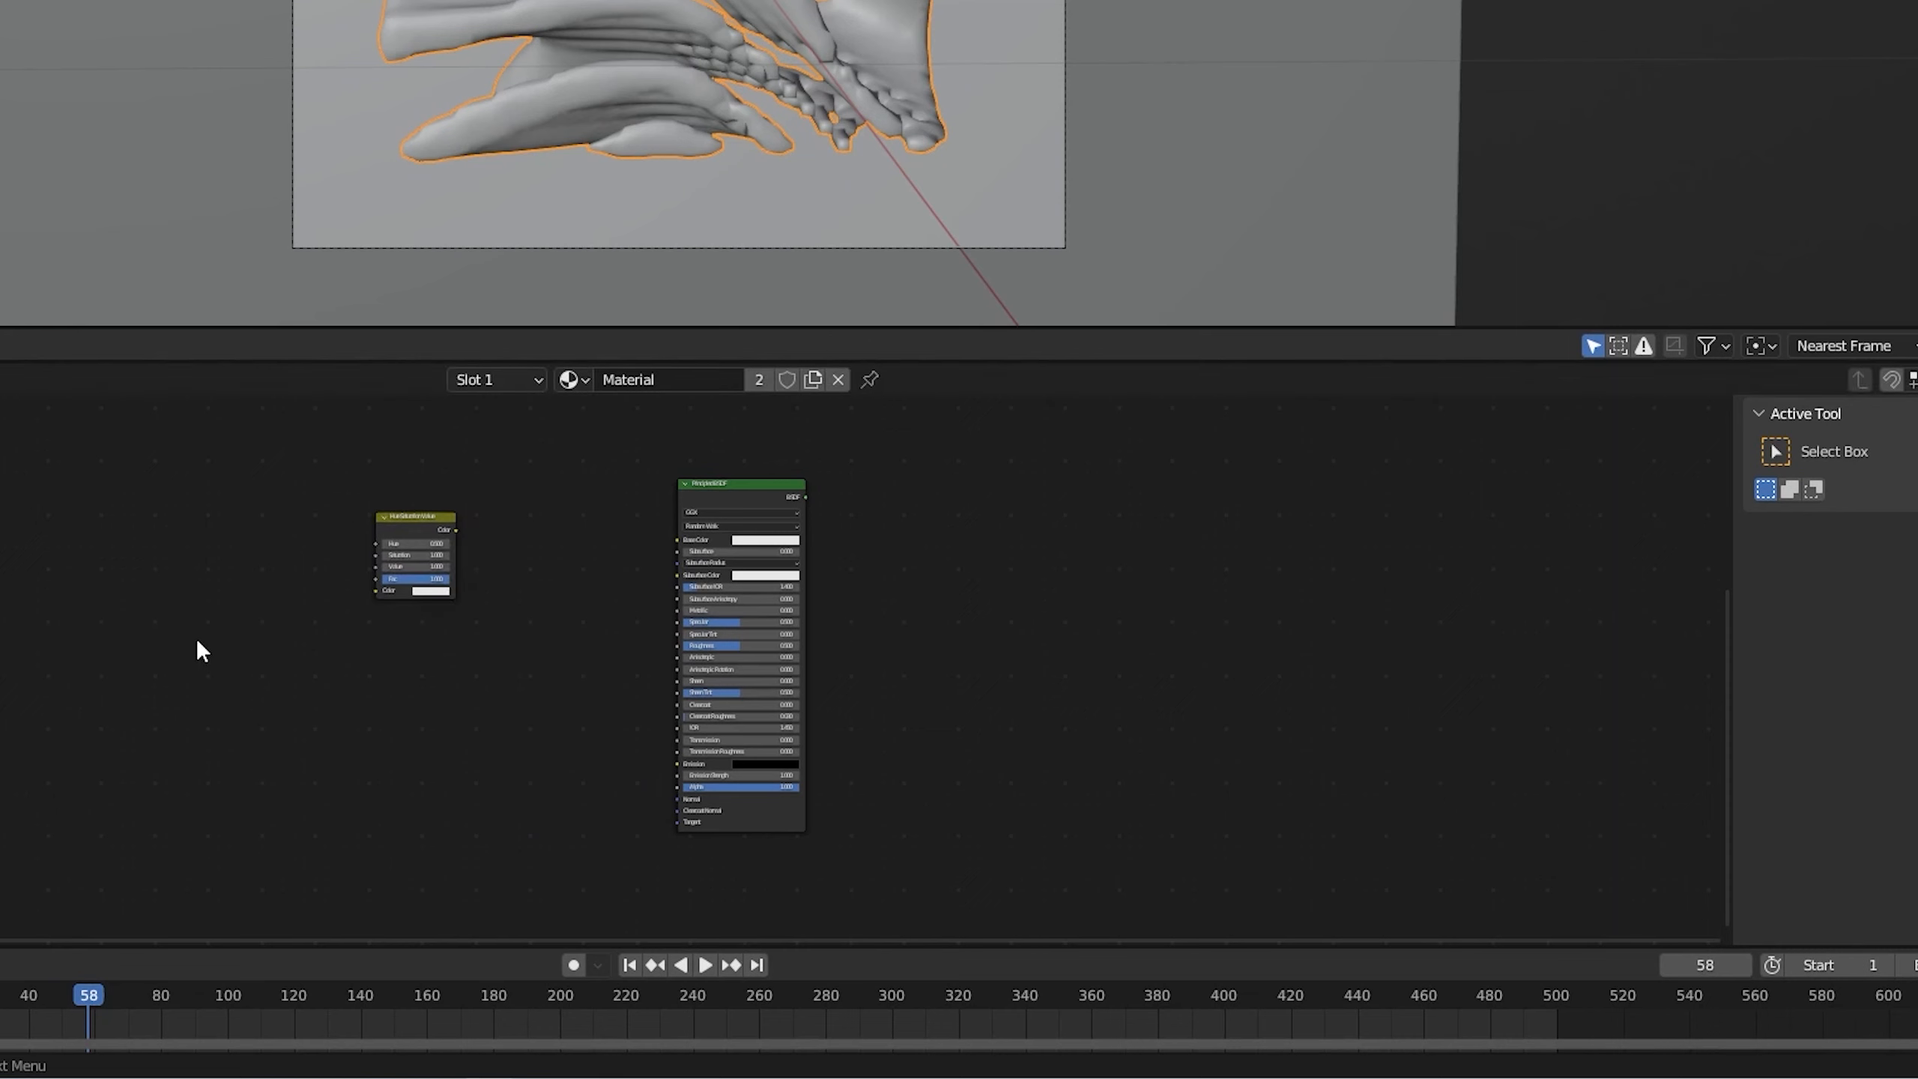
{"action": "key", "text": "shift+a"}
{"action": "type", "text": "noise"}
{"action": "key", "text": "Return"}
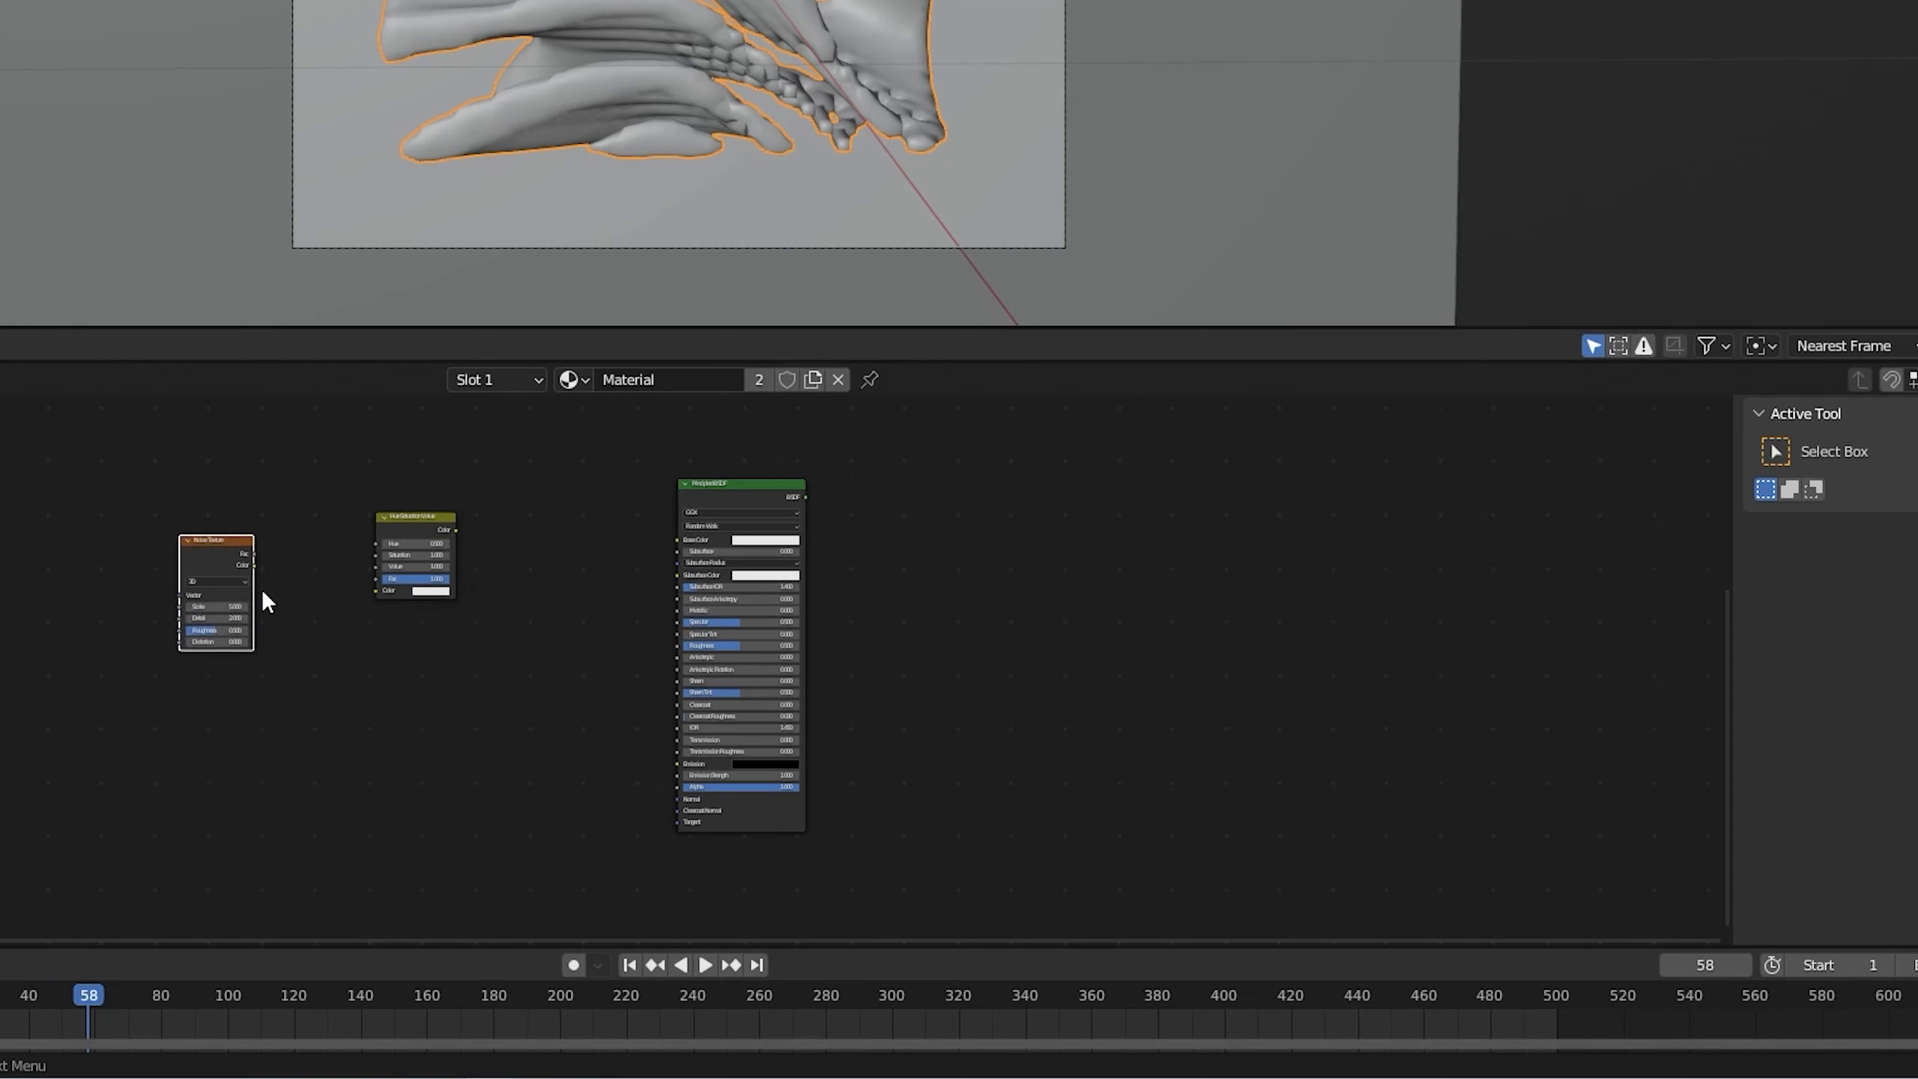
- Add a Bump node below the Hue Saturation Value node
{"action": "left_click", "coordinate": [360, 682]}
{"action": "key", "text": "shift+a"}
{"action": "type", "text": "bump"}
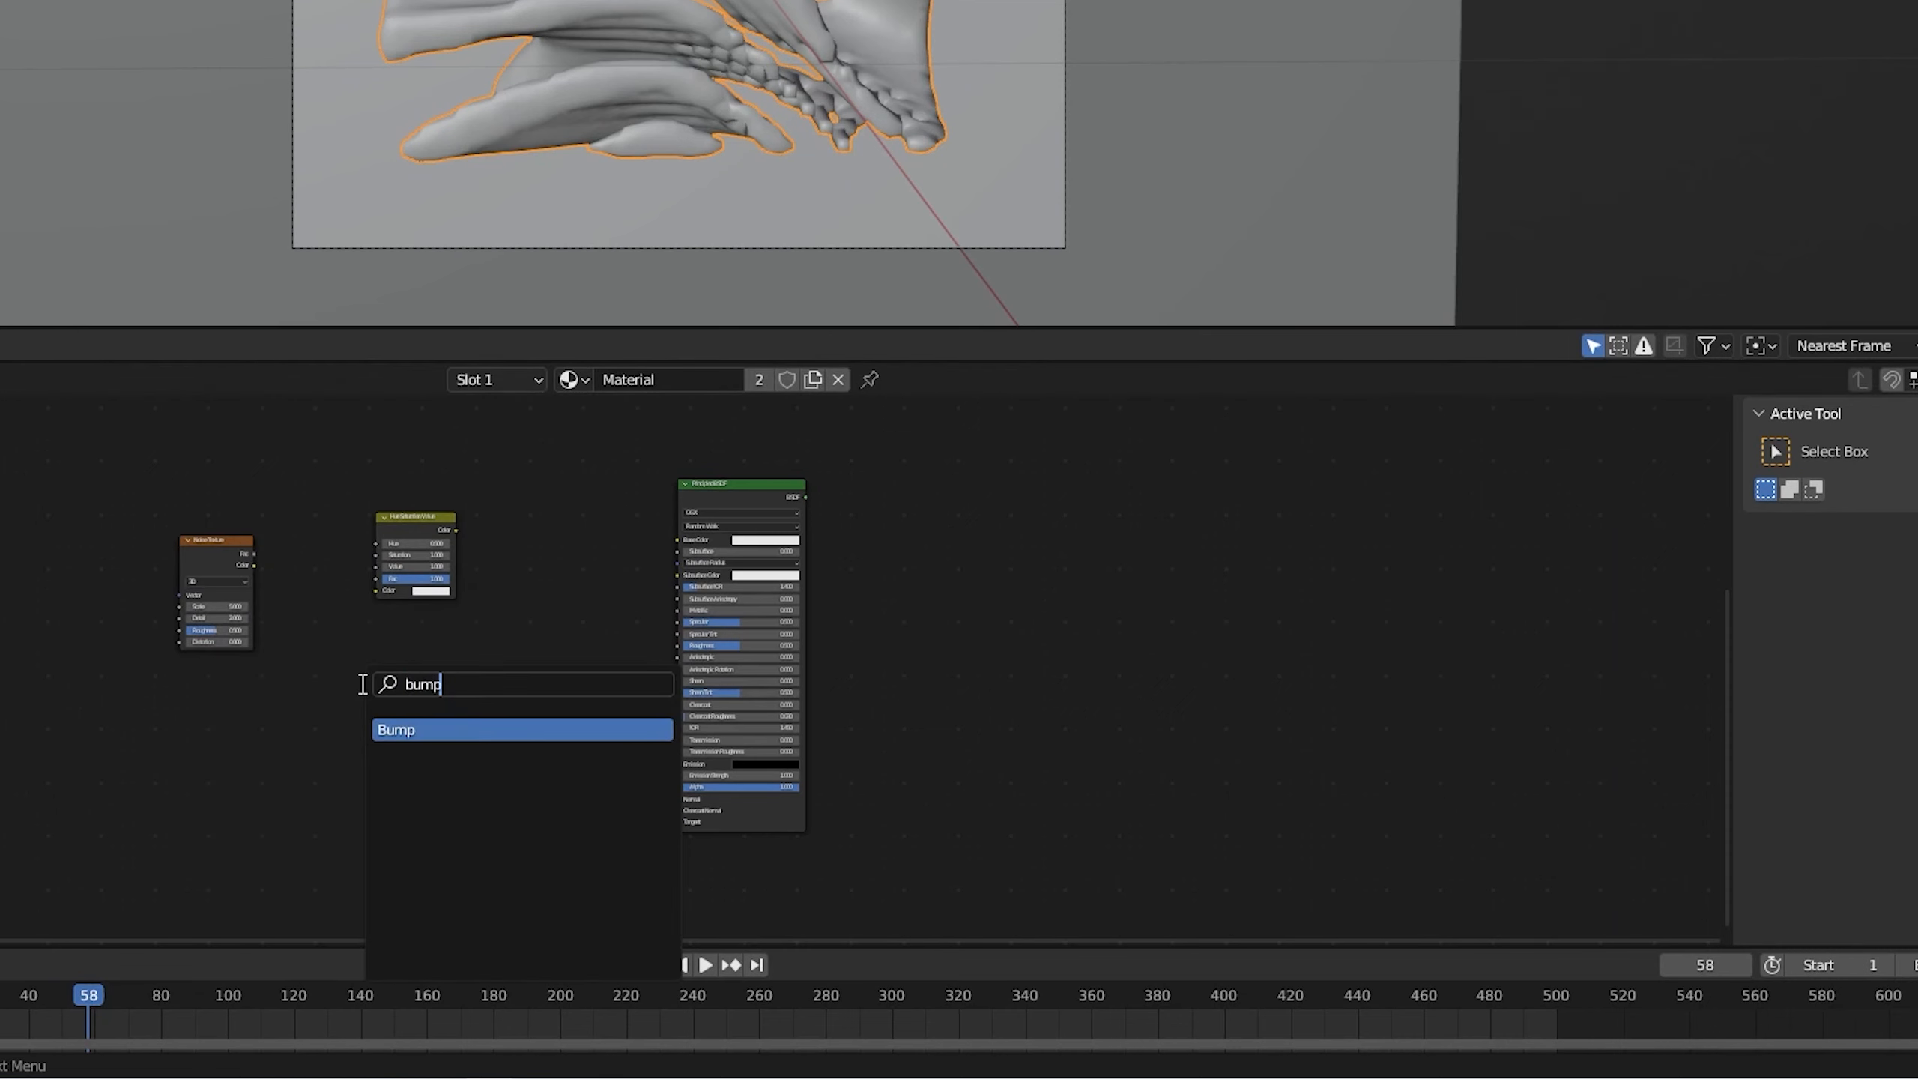
{"action": "key", "text": "Return"}
{"action": "left_click", "coordinate": [435, 727]}
- Set the Noise Texture to Scale 2, Detail 10 and Distortion 3, and connect its Color to the Hue Saturation Value's Color
{"action": "scroll", "coordinate": [174, 622], "scroll_direction": "up", "scroll_amount": 4}
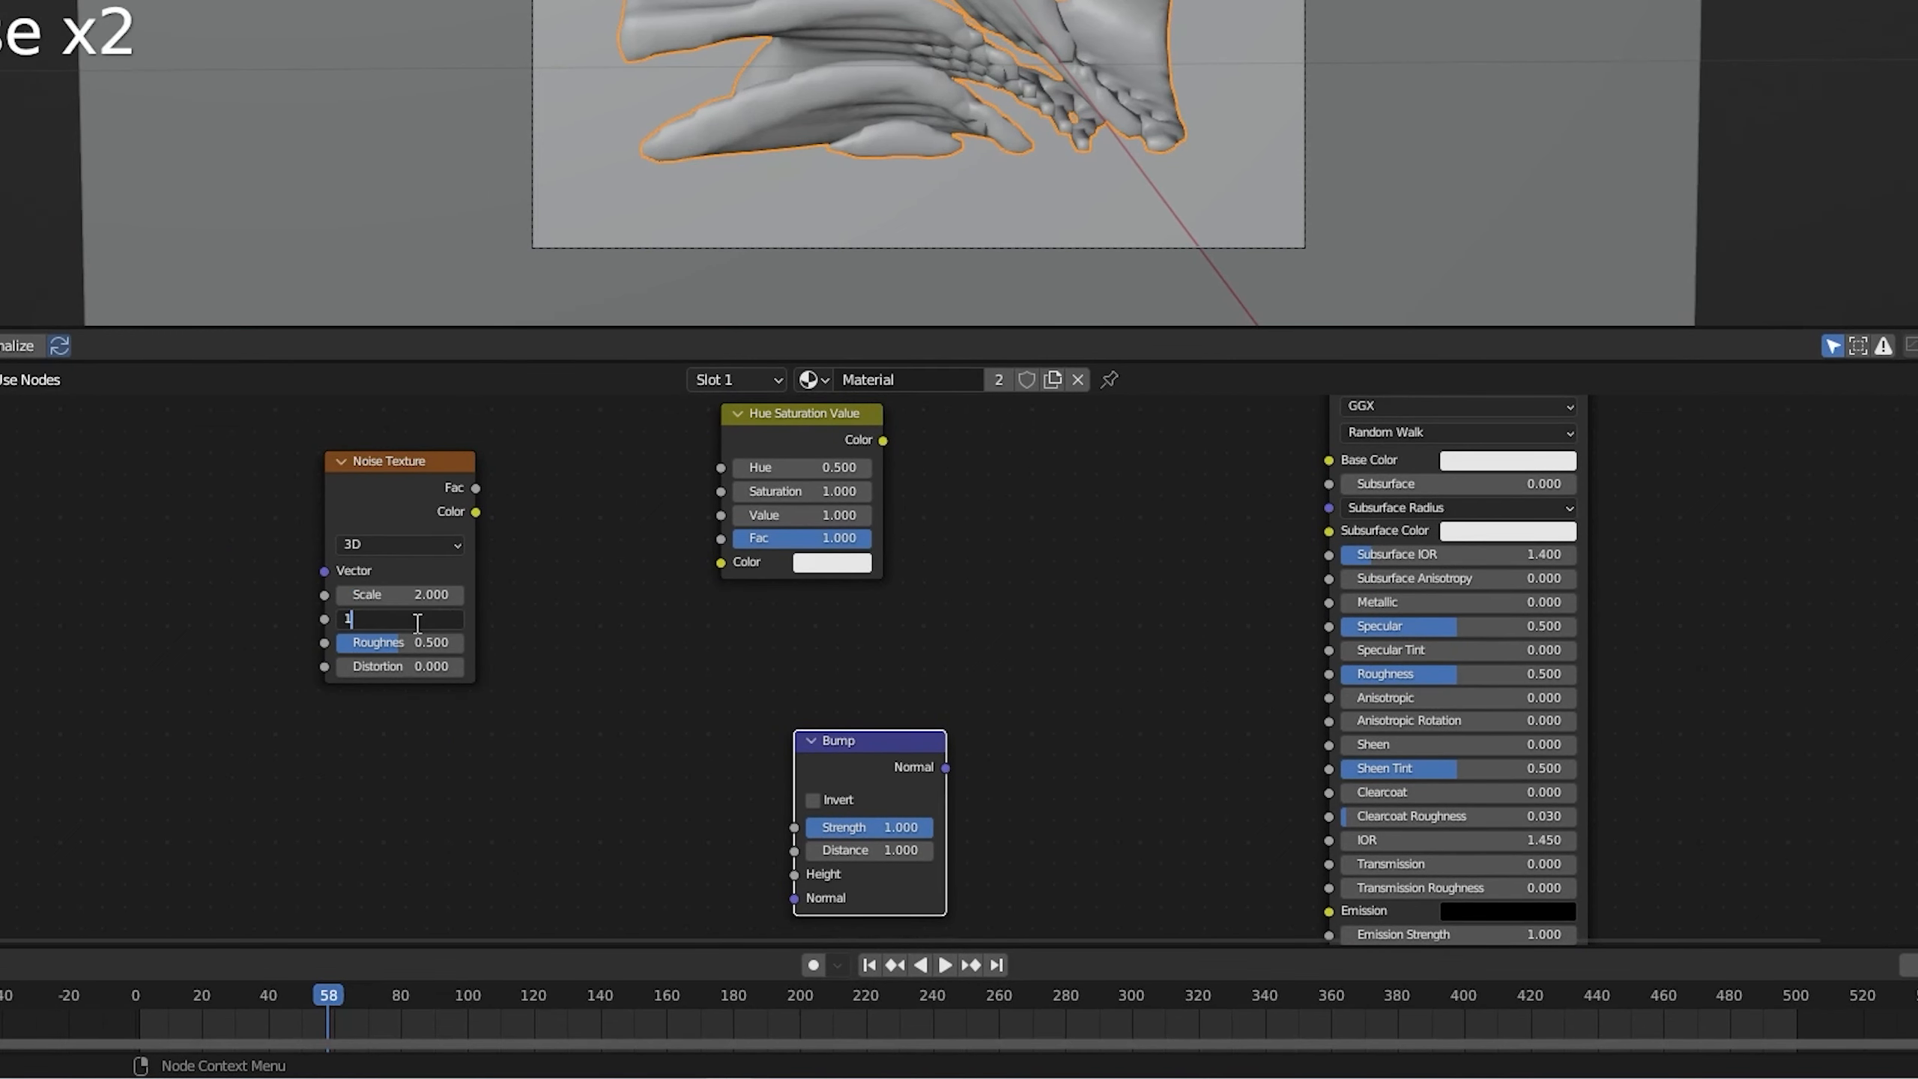
{"action": "left_click_drag", "start_coordinate": [427, 665], "coordinate": [587, 663]}
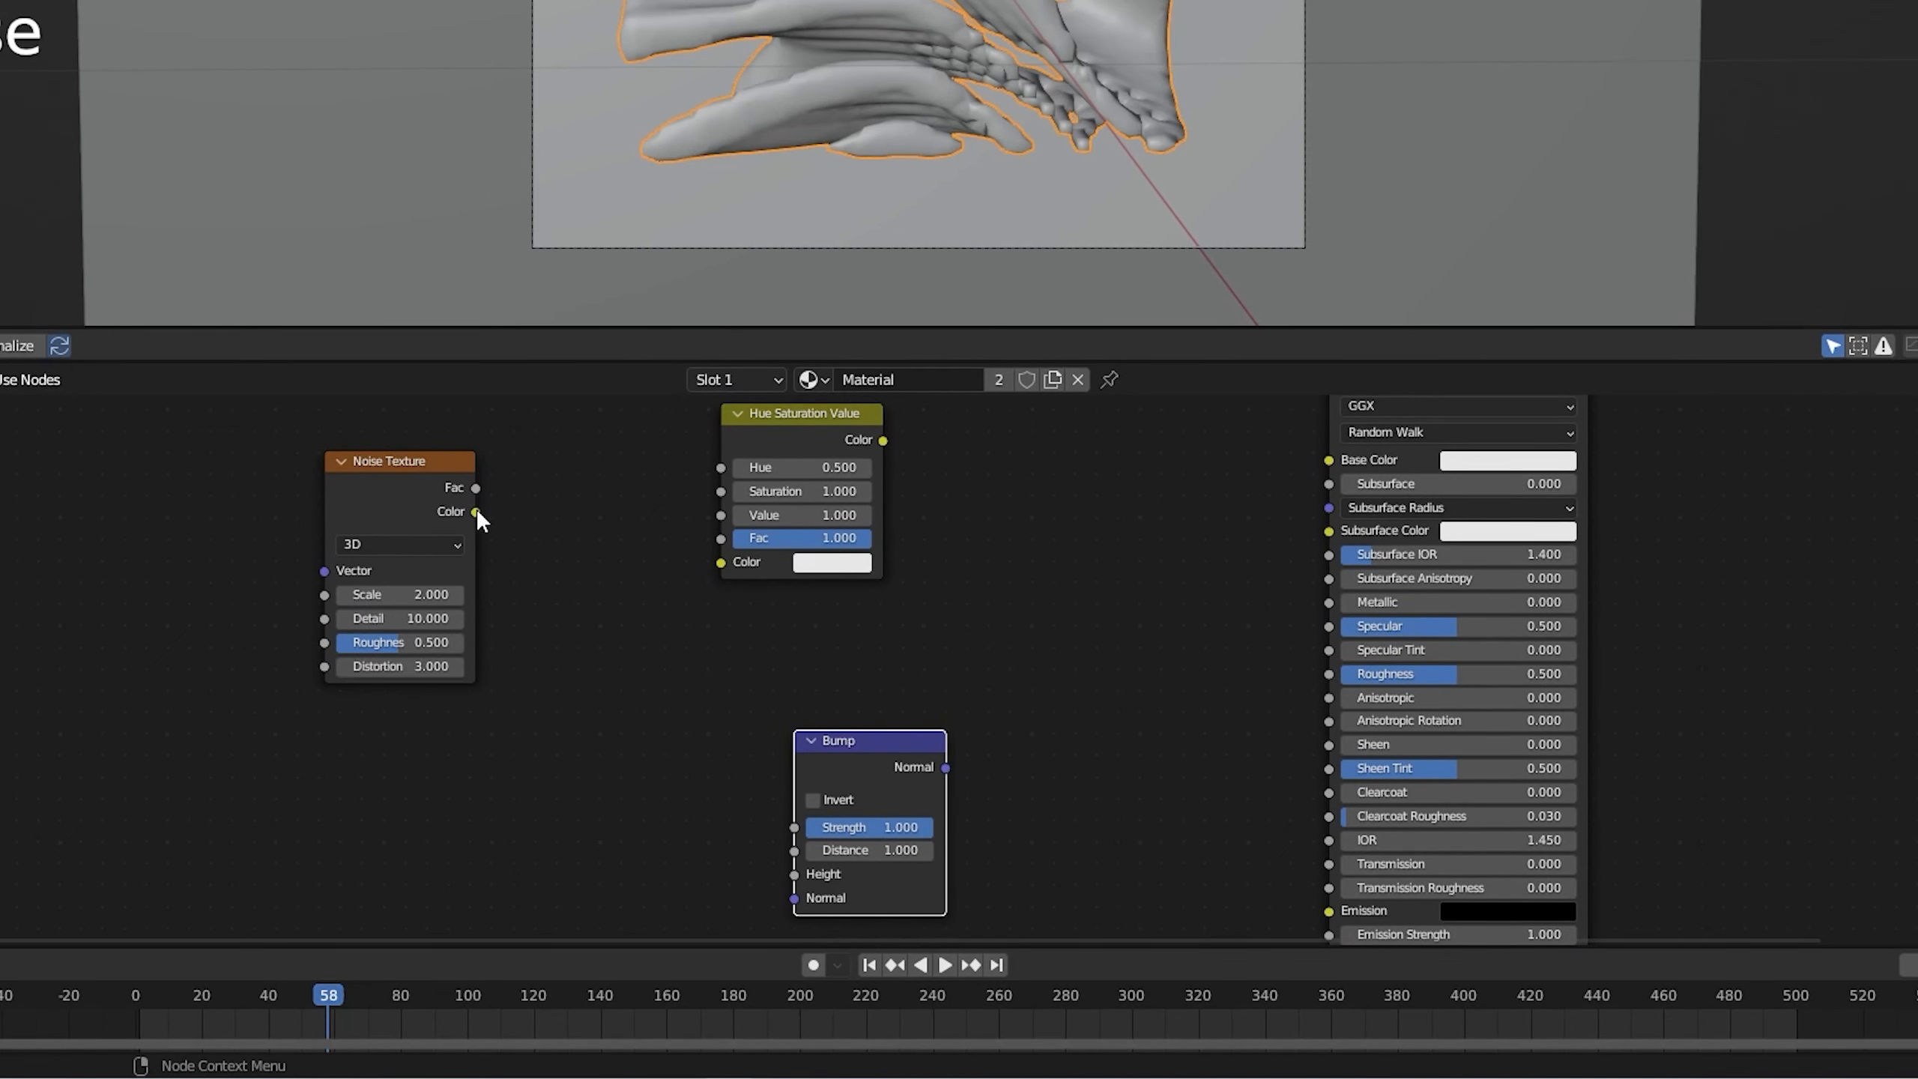
{"action": "left_click_drag", "start_coordinate": [476, 512], "coordinate": [721, 562]}
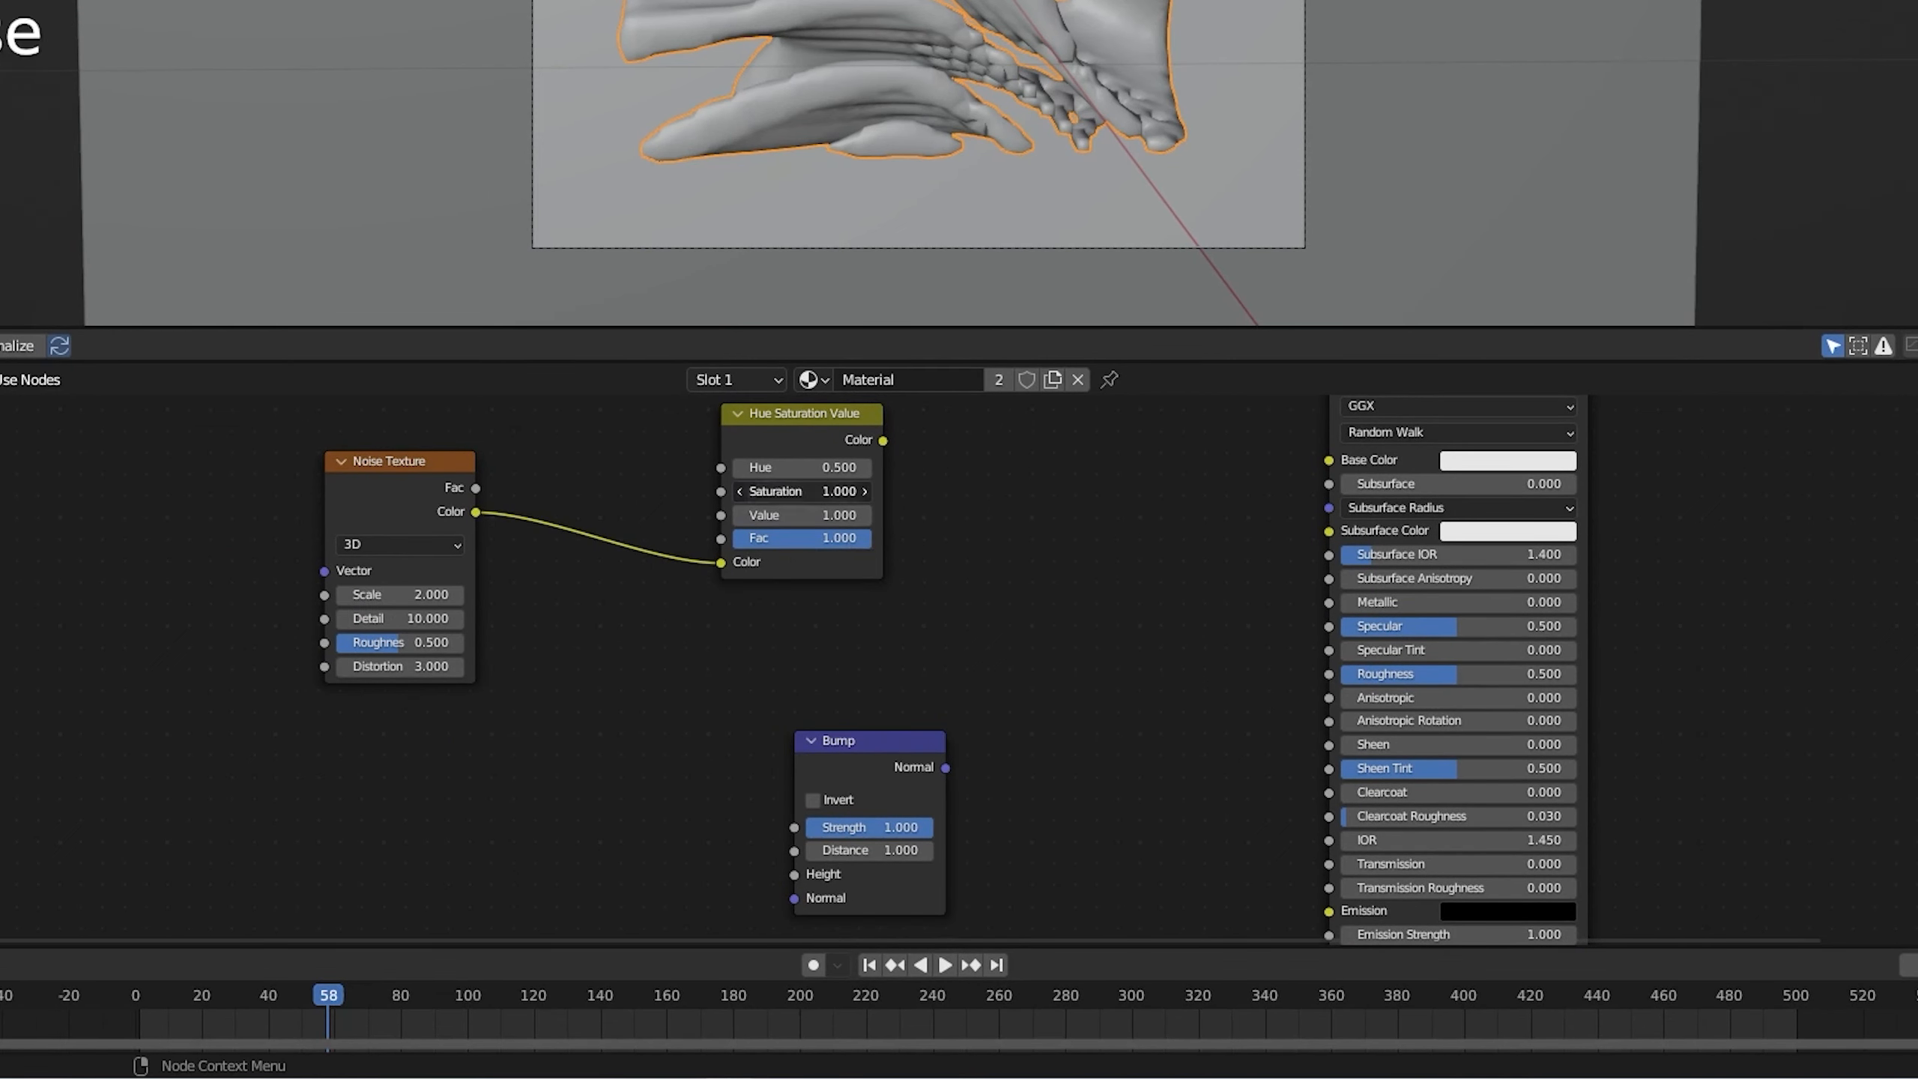
- Set the Hue Saturation Value node's Saturation to 2
{"action": "left_click", "coordinate": [831, 493]}
{"action": "type", "text": "2"}
{"action": "key", "text": "Return"}
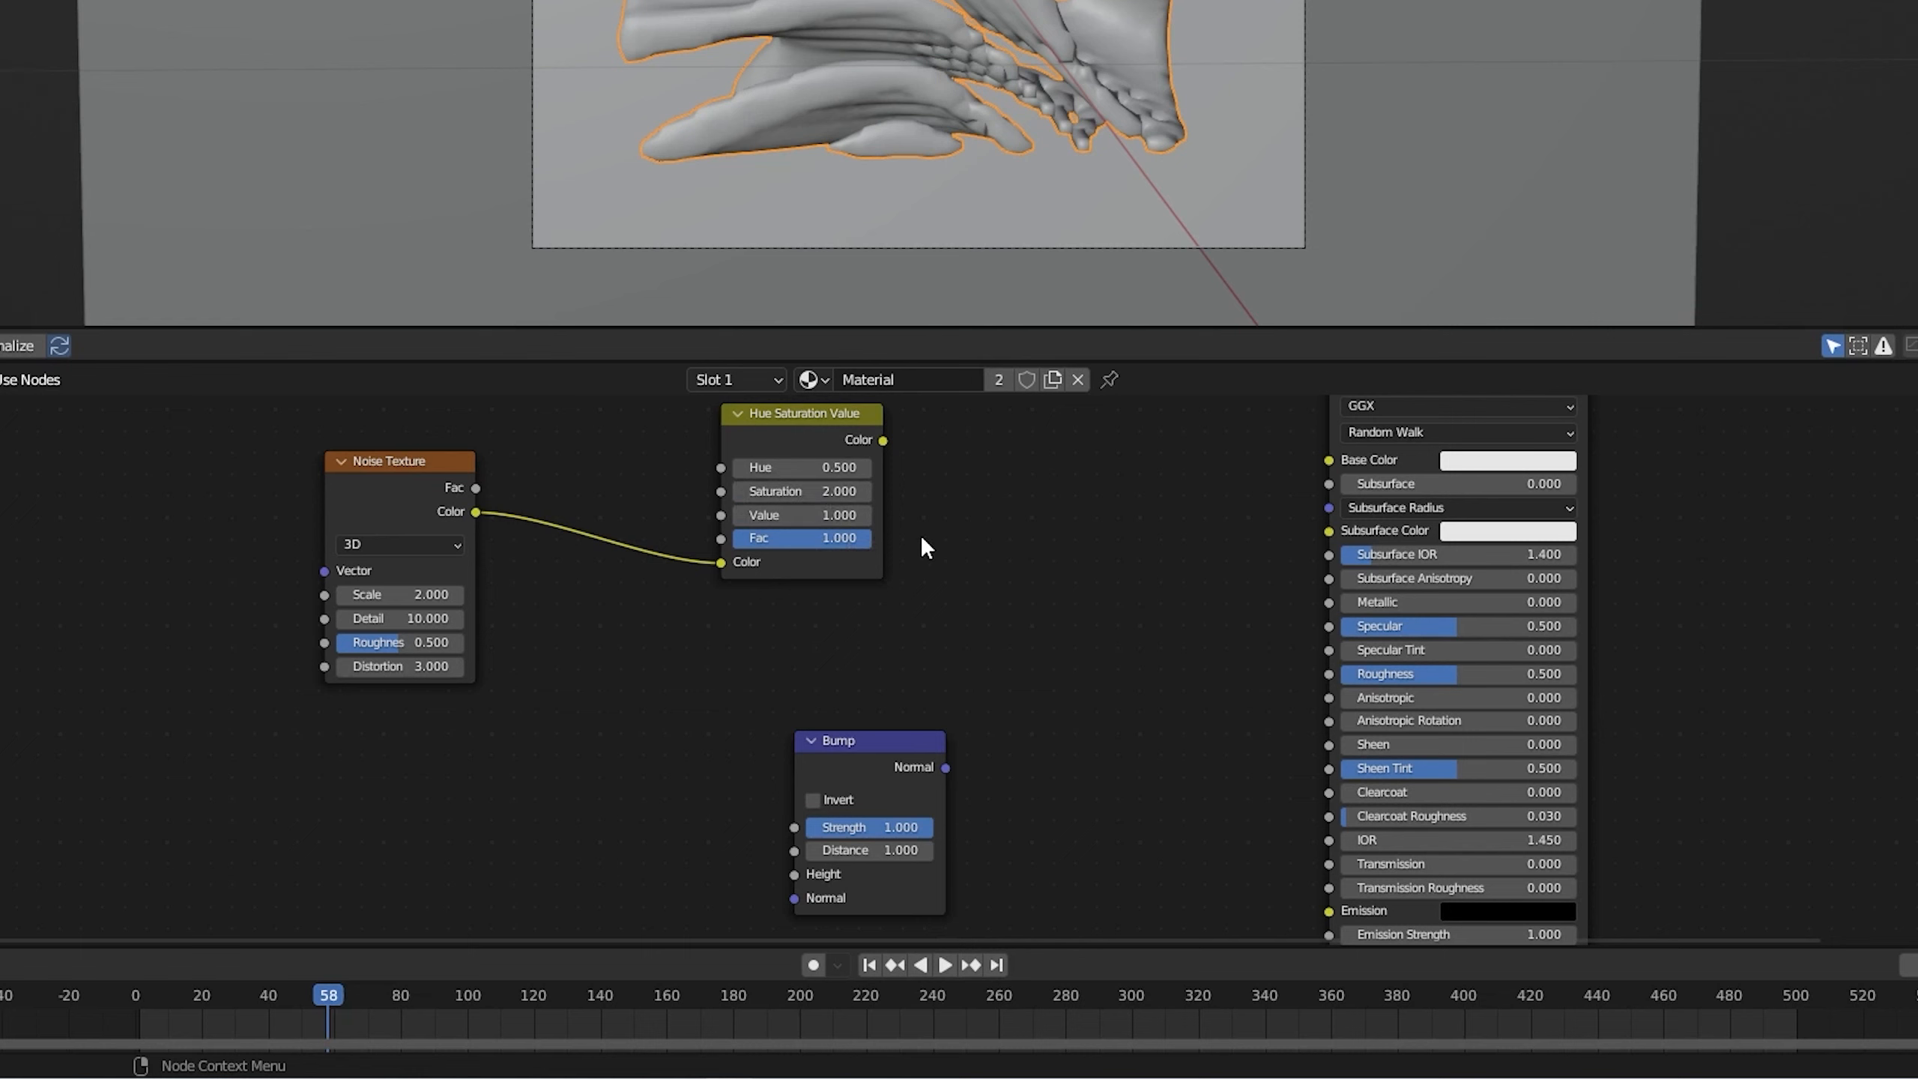
- Feed the Noise Texture's Vector from a Texture Coordinate node's Generated output without a Mapping node, and tidy the nodes closer together
{"action": "left_click", "coordinate": [400, 462]}
{"action": "key", "text": "ctrl+t"}
{"action": "key", "text": "x"}
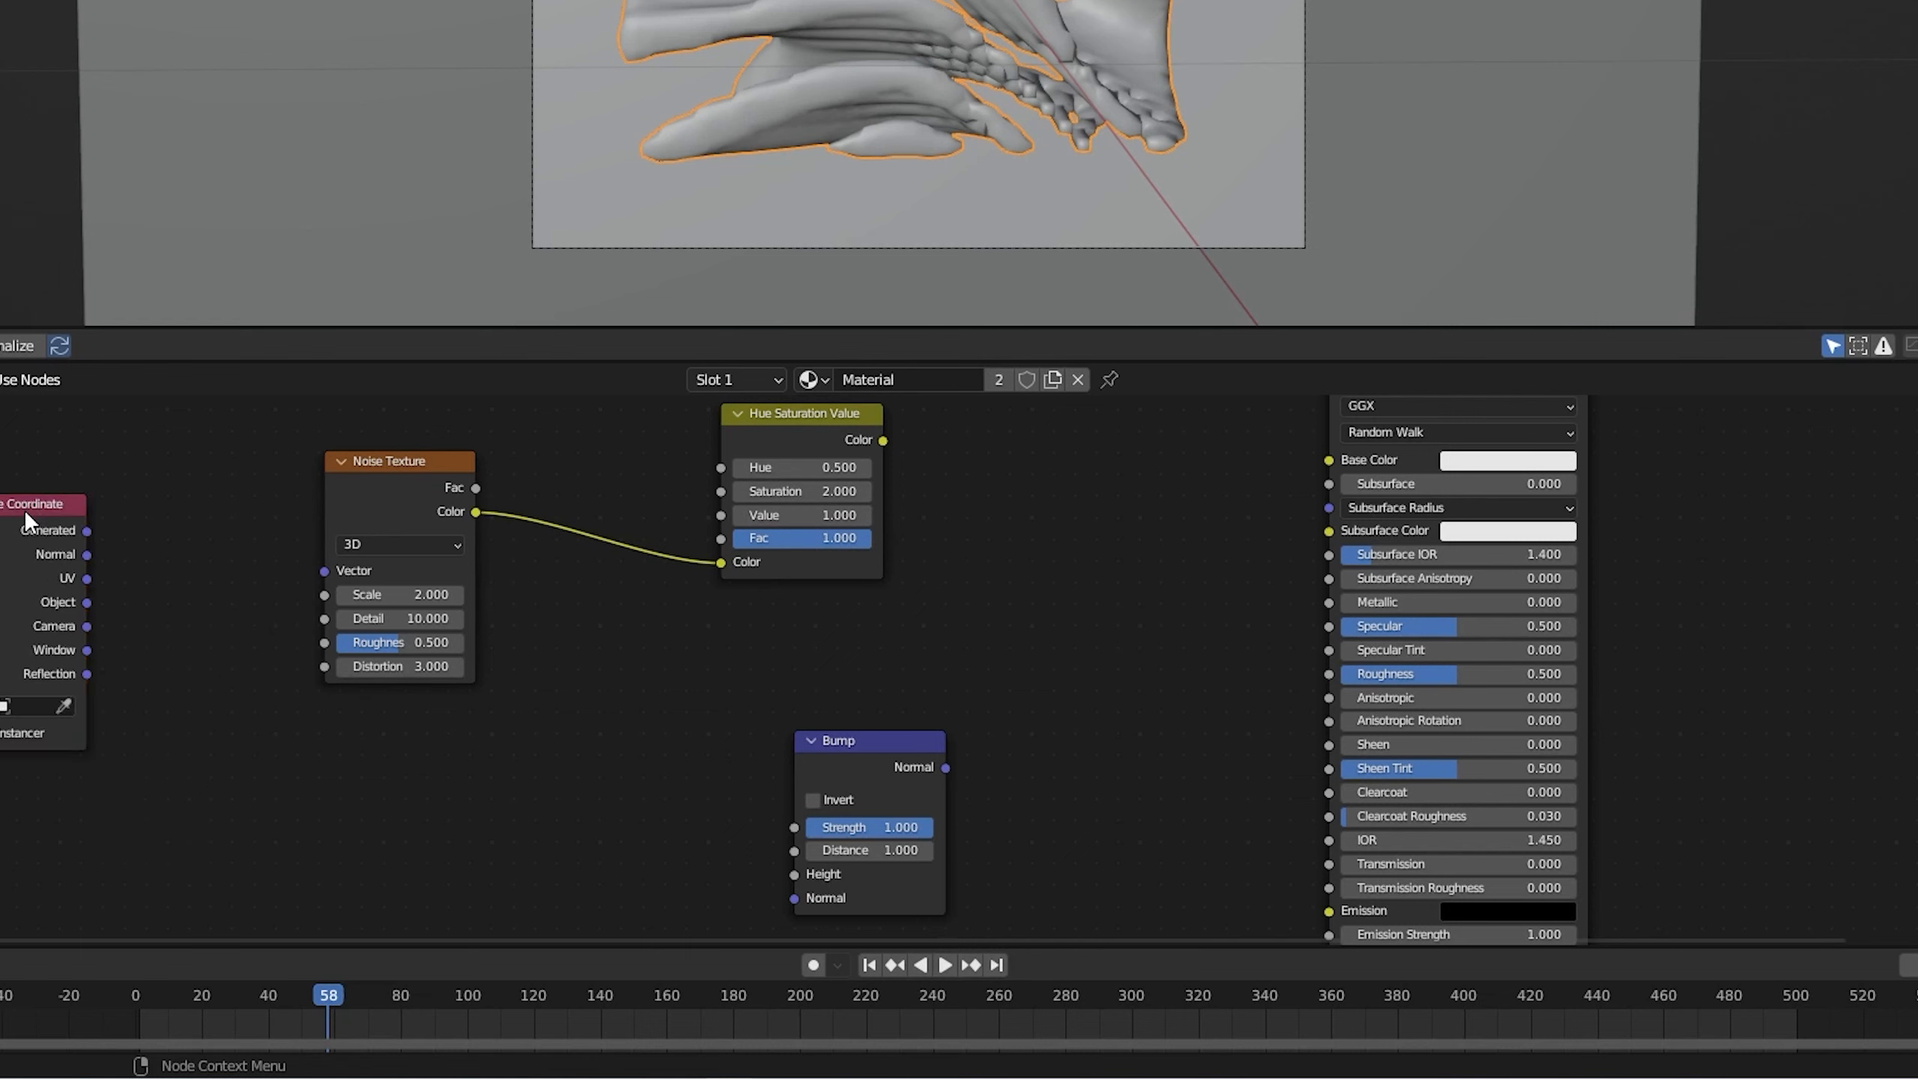
{"action": "left_click_drag", "start_coordinate": [25, 511], "coordinate": [324, 571]}
{"action": "left_click_drag", "start_coordinate": [113, 495], "coordinate": [196, 486]}
{"action": "left_click_drag", "start_coordinate": [388, 464], "coordinate": [562, 449]}
{"action": "left_click_drag", "start_coordinate": [181, 474], "coordinate": [380, 463]}
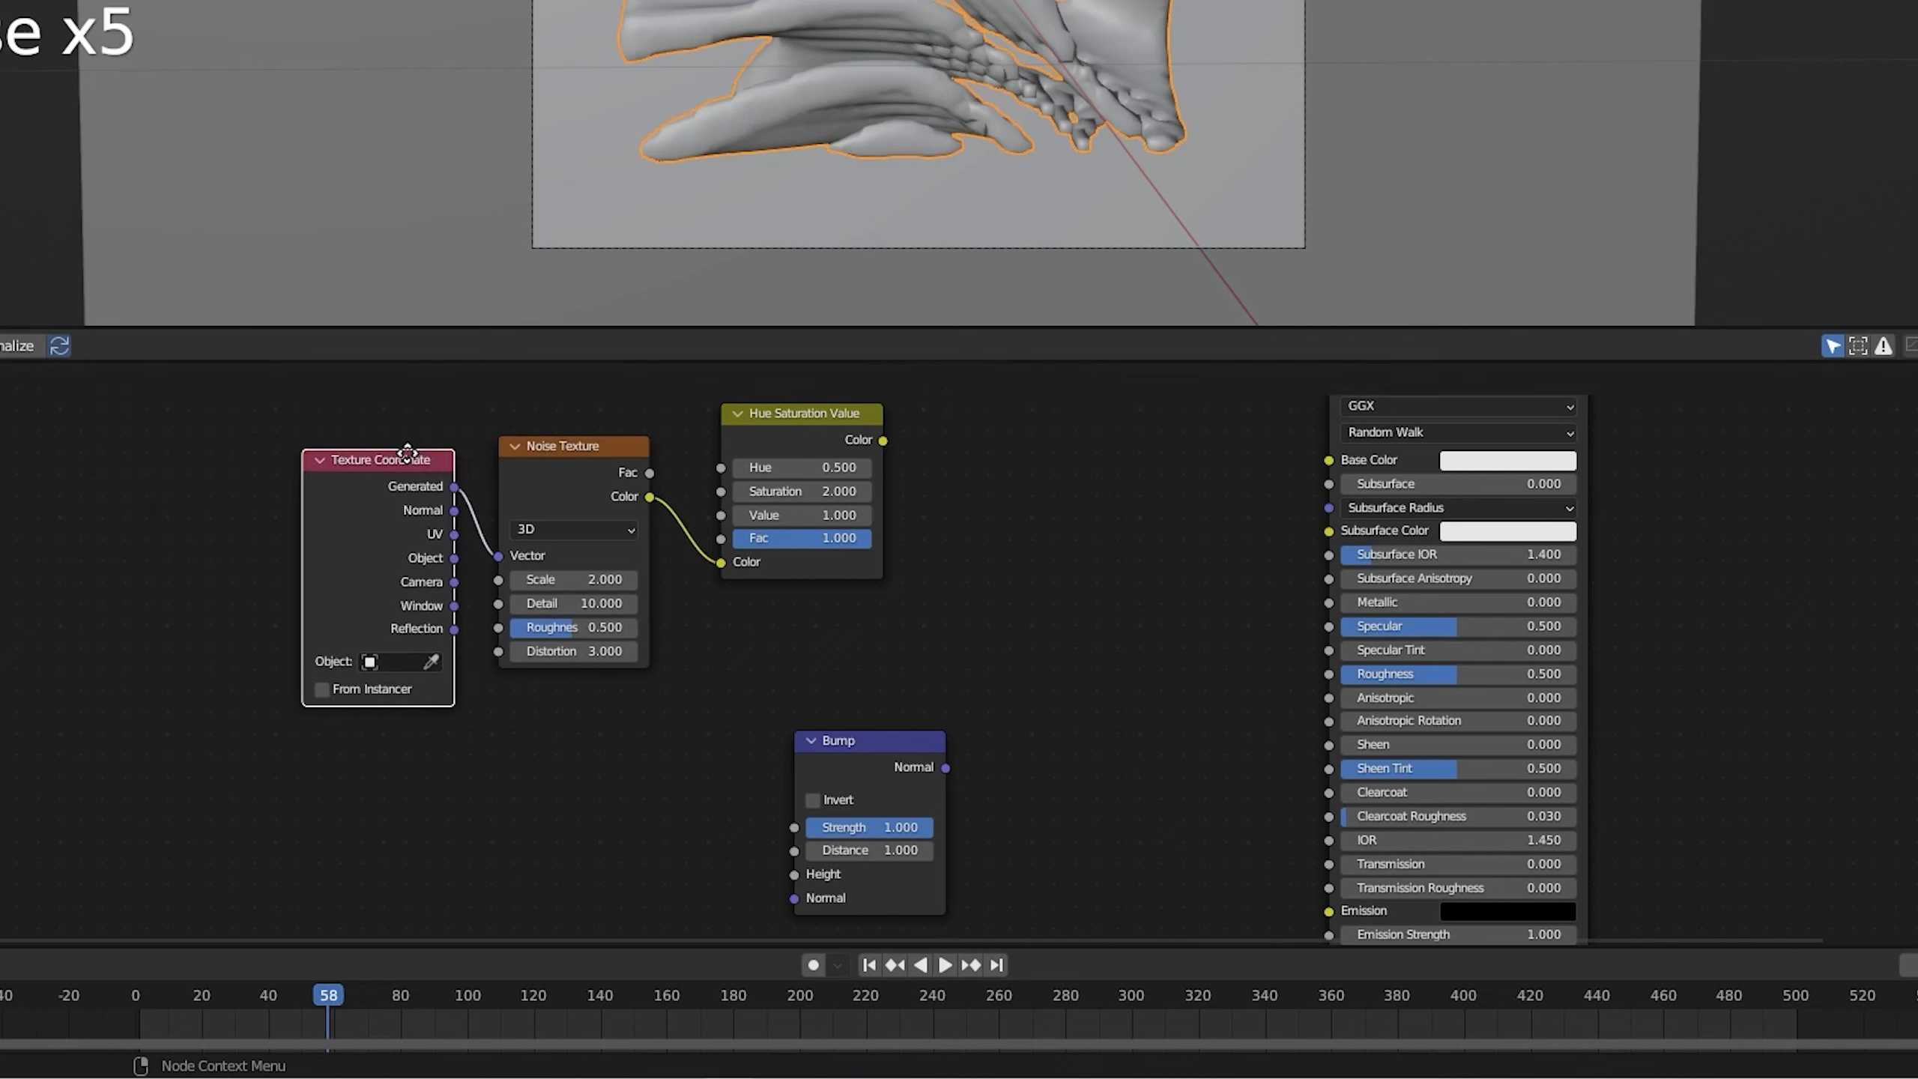
- Connect the Hue Saturation Value's Color to Base Color and the Bump's Height, and the Bump's Normal to the Principled BSDF's Normal
{"action": "left_click_drag", "start_coordinate": [800, 414], "coordinate": [1332, 461]}
{"action": "middle_click_drag", "start_coordinate": [906, 707], "coordinate": [925, 674]}
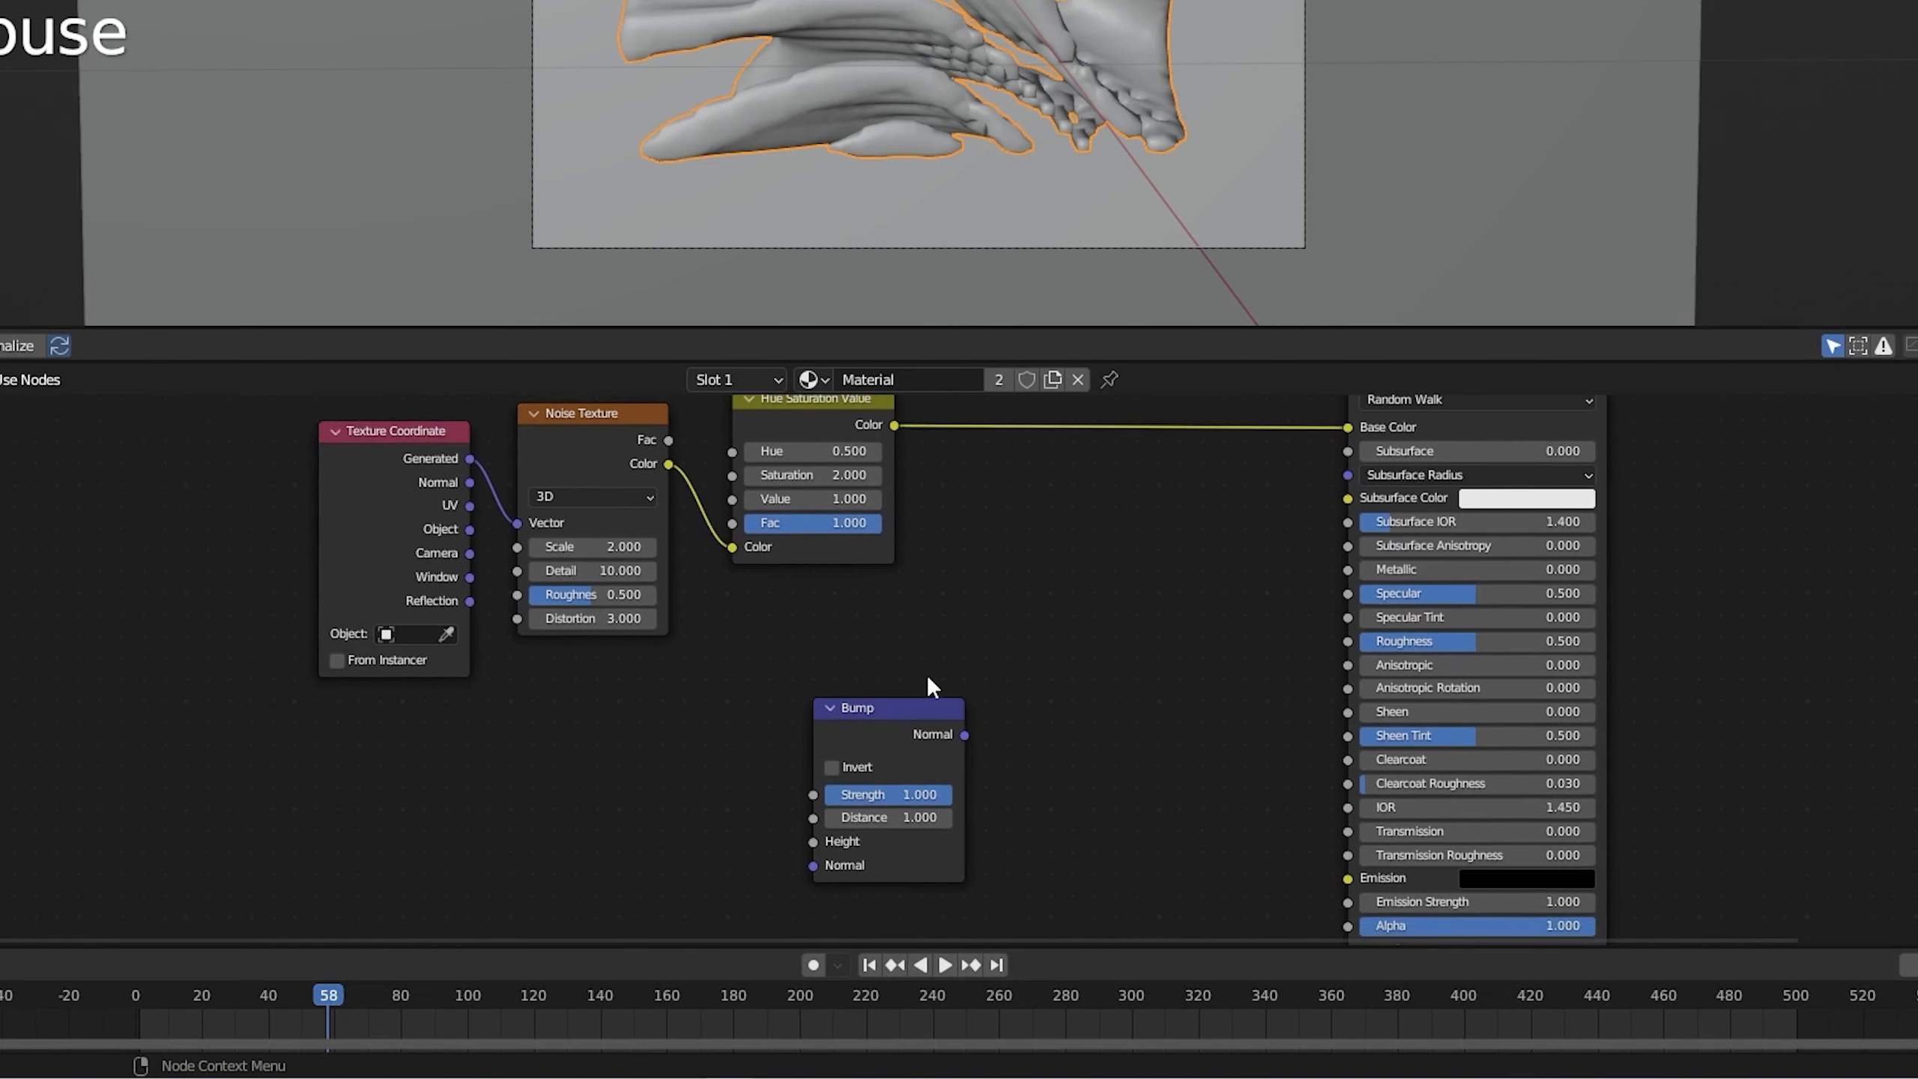
{"action": "left_click_drag", "start_coordinate": [923, 708], "coordinate": [1112, 598]}
{"action": "left_click_drag", "start_coordinate": [894, 426], "coordinate": [956, 730]}
{"action": "middle_click_drag", "start_coordinate": [1193, 678], "coordinate": [1147, 582]}
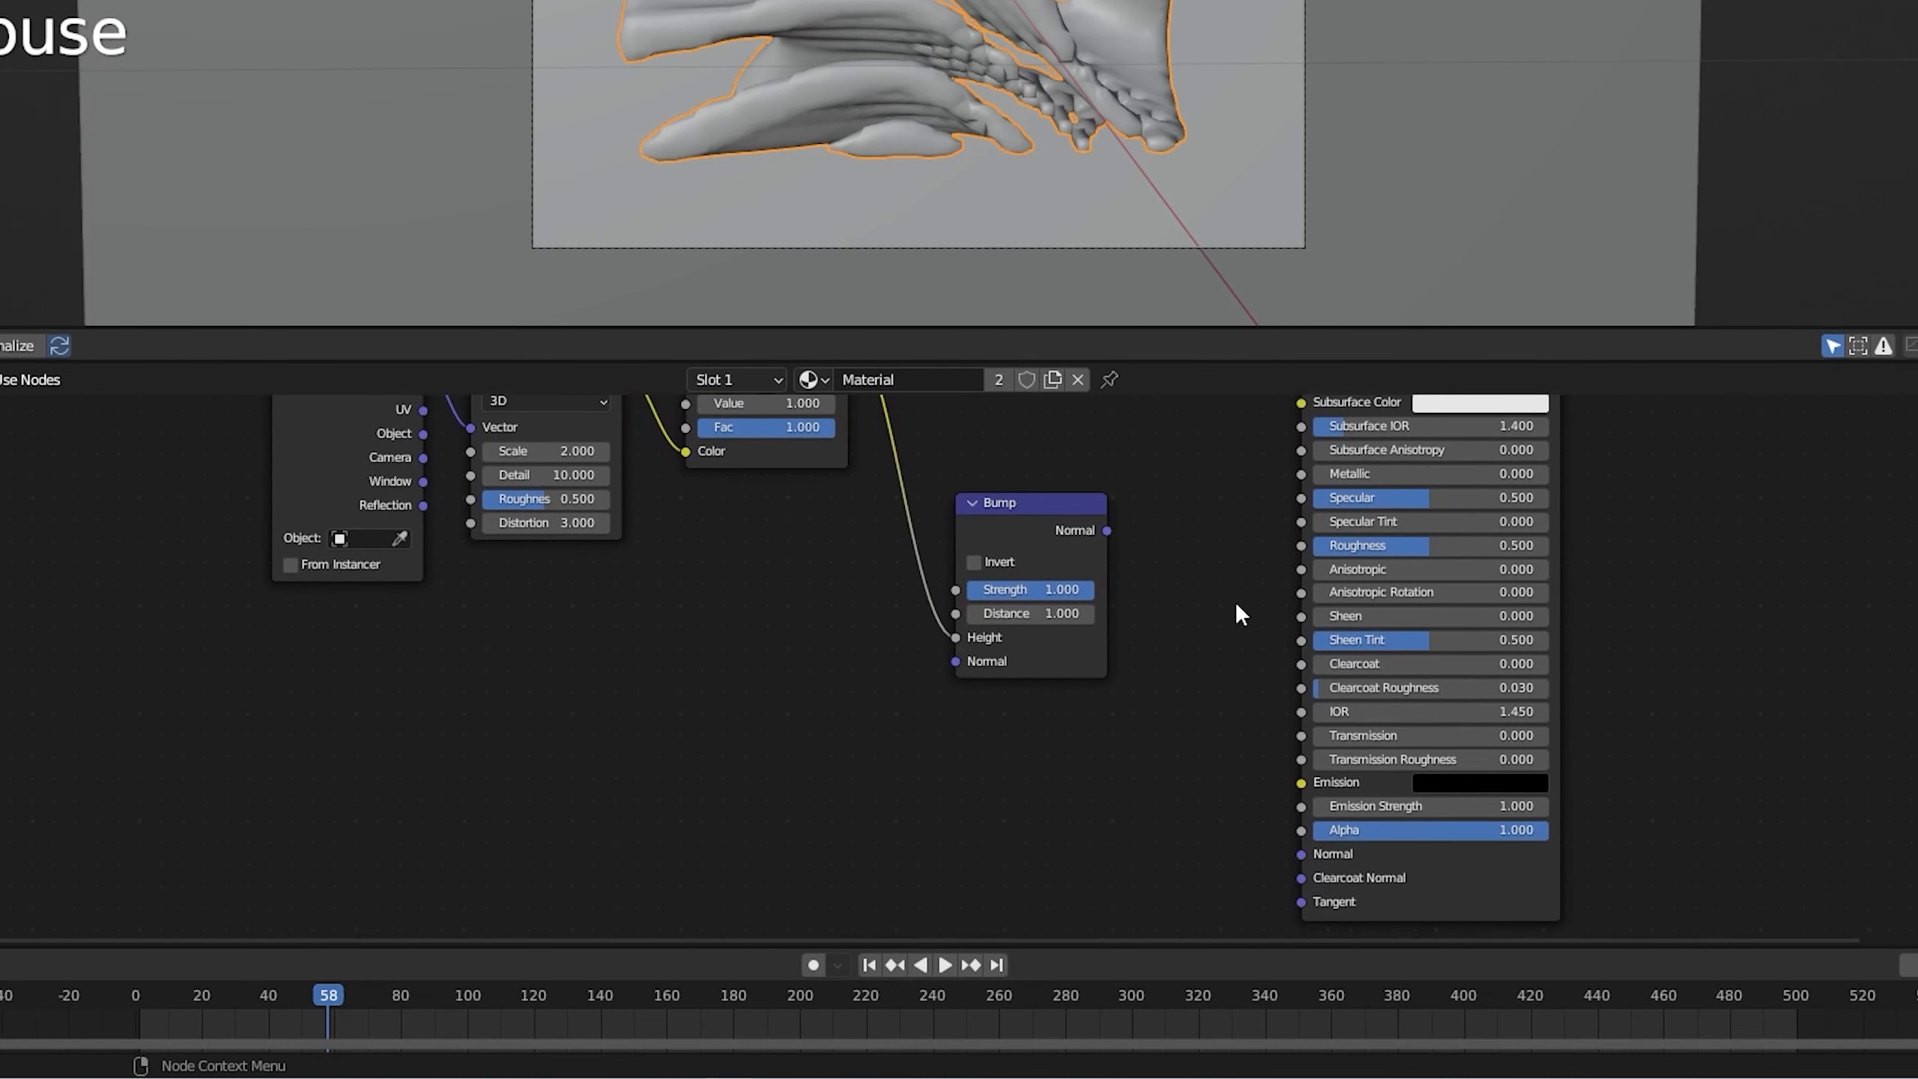
{"action": "left_click_drag", "start_coordinate": [1107, 531], "coordinate": [1306, 858]}
{"action": "middle_click_drag", "start_coordinate": [1310, 862], "coordinate": [1164, 925]}
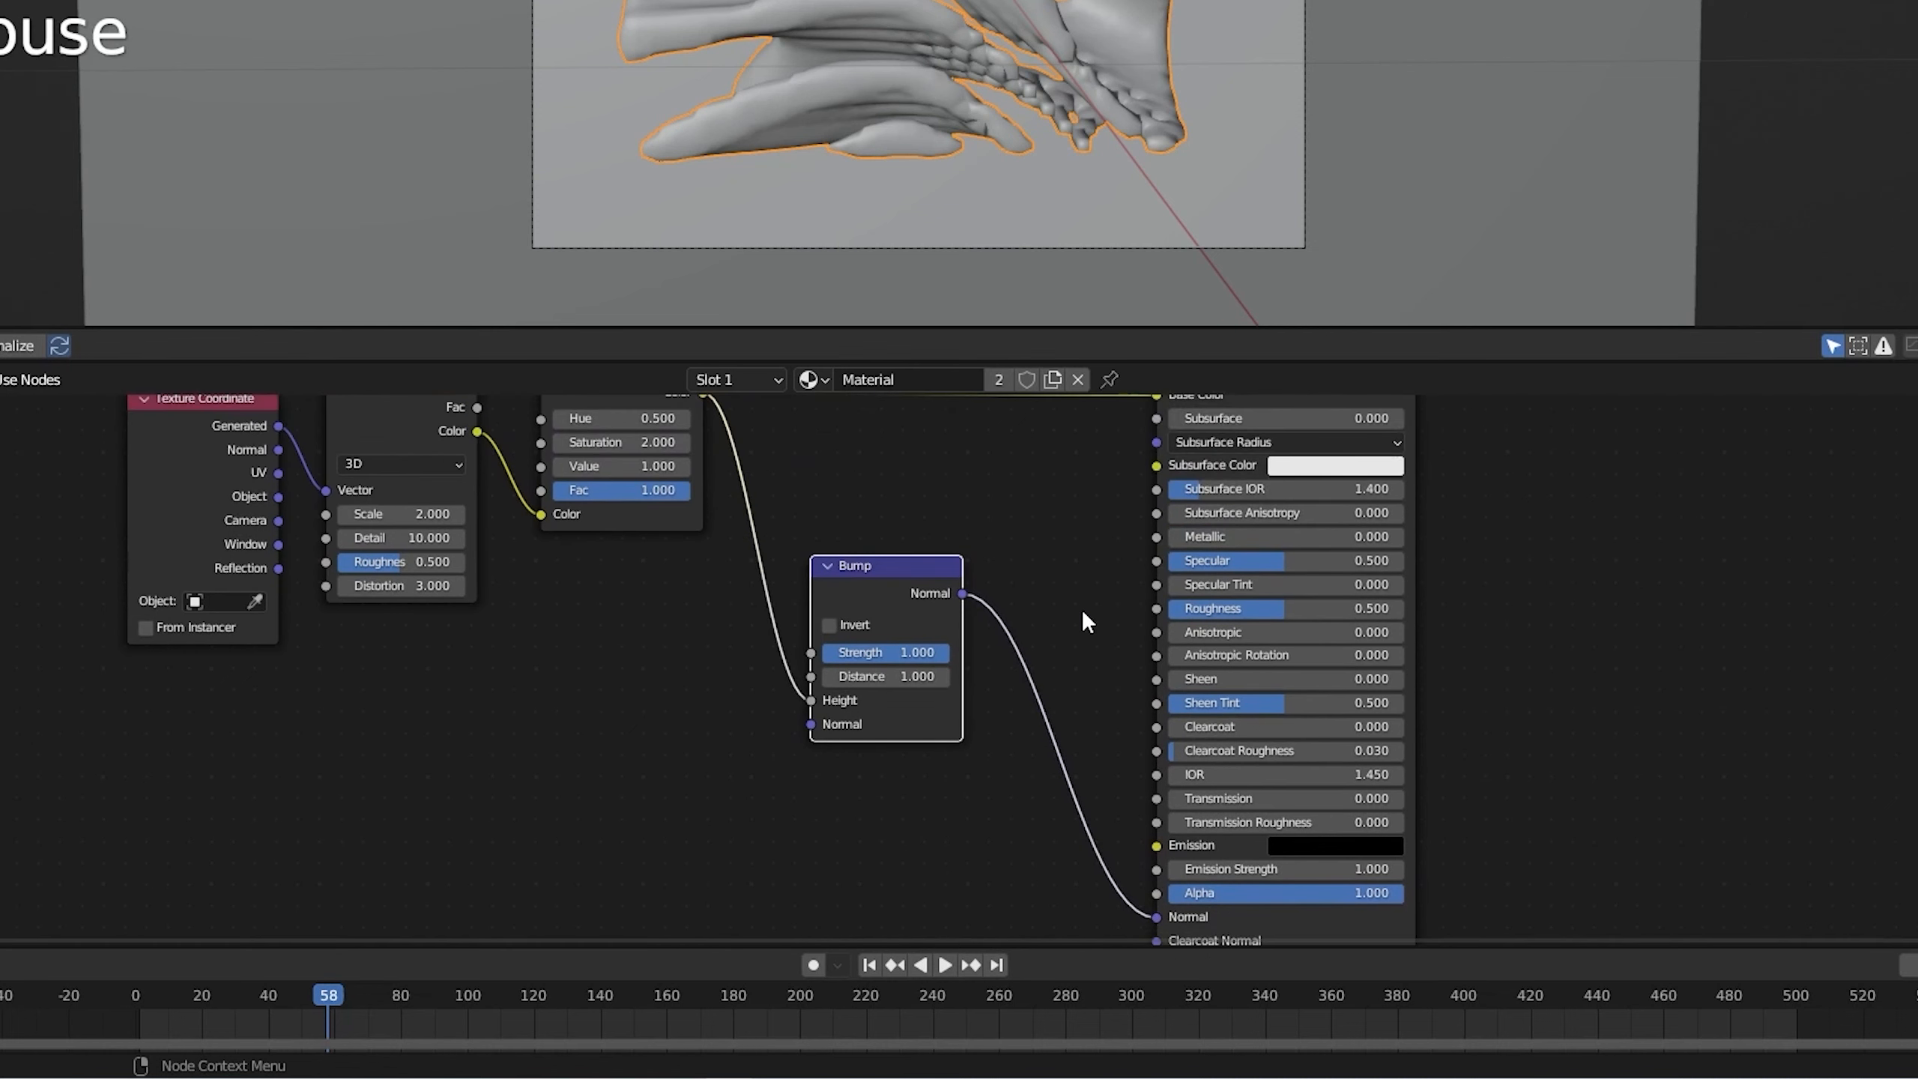
- Set the Principled BSDF's Transmission to 1 and lower its Roughness
{"action": "middle_click_drag", "start_coordinate": [1631, 569], "coordinate": [1661, 505]}
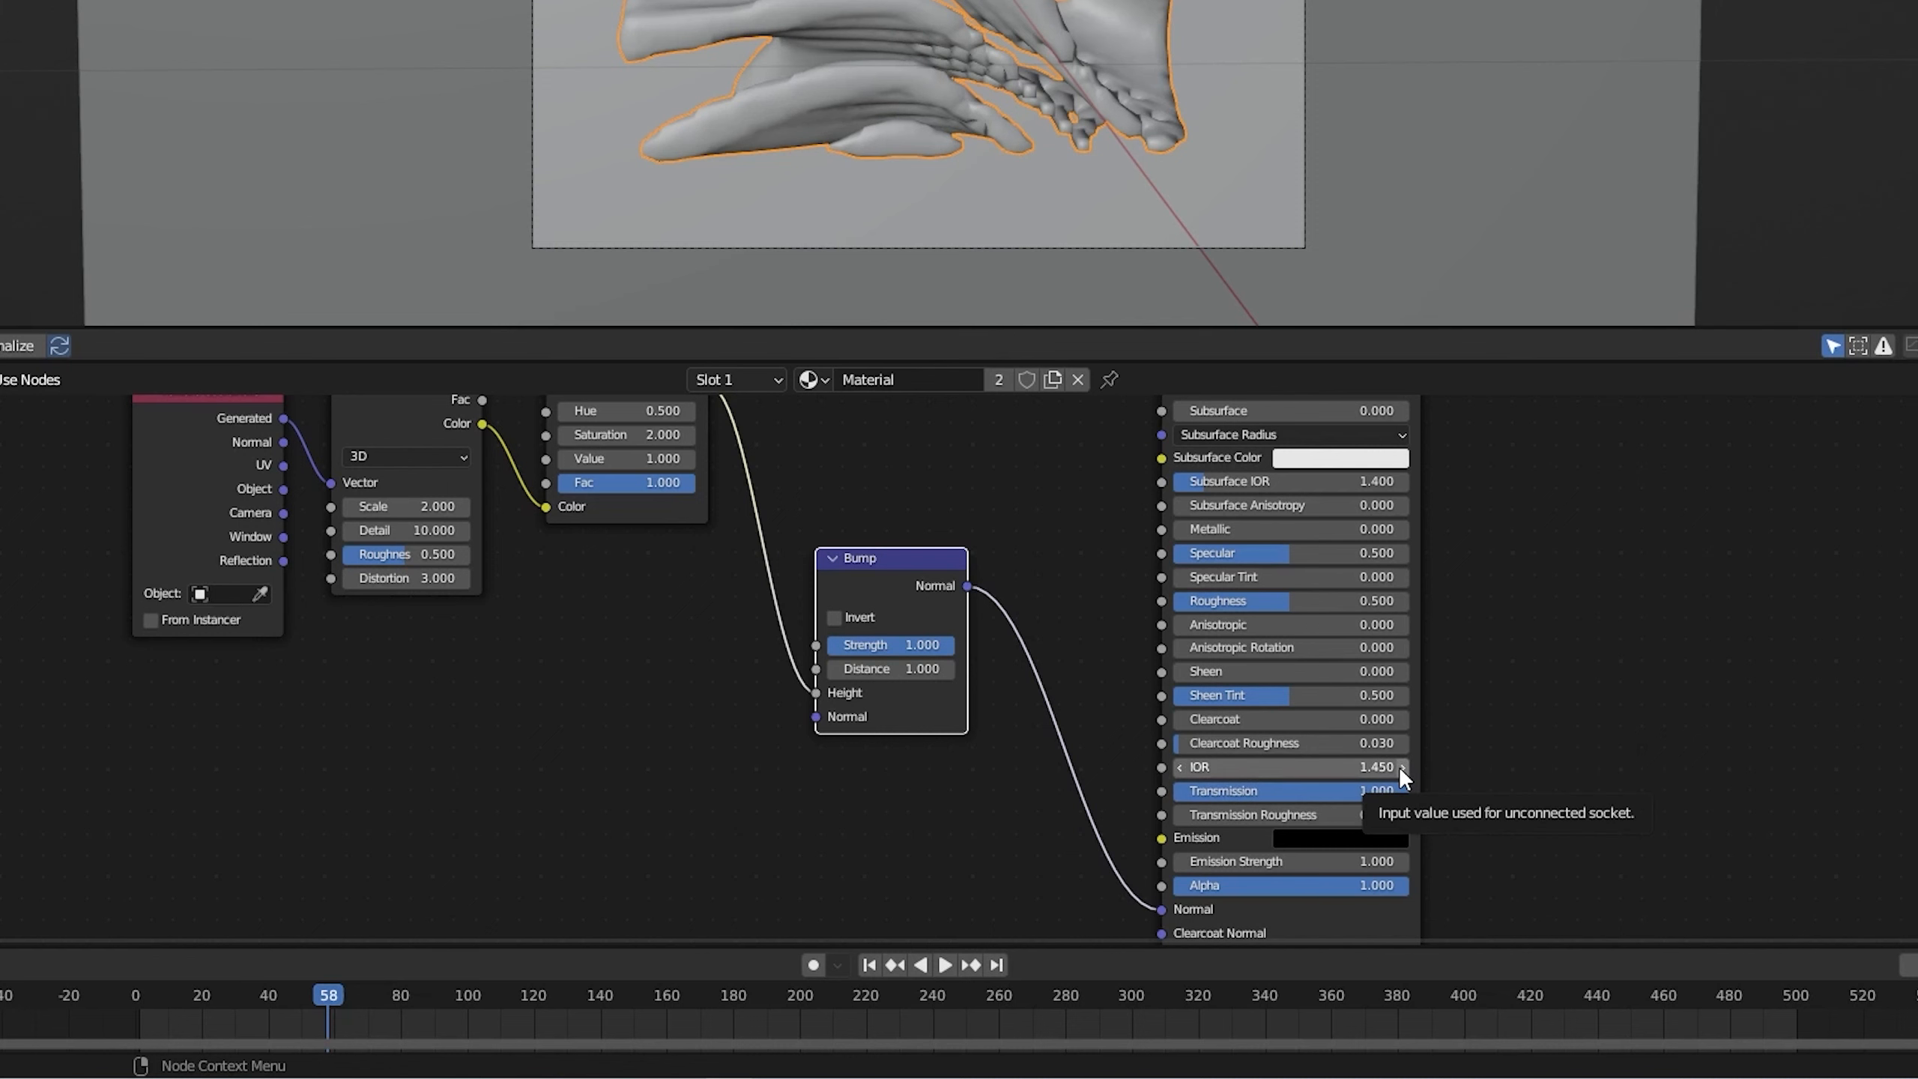
{"action": "left_click_drag", "start_coordinate": [1358, 600], "coordinate": [1208, 599]}
{"action": "scroll", "coordinate": [1358, 600], "scroll_direction": "up", "scroll_amount": 1}
- Add a Transparent BSDF node above the Hue Saturation Value node
{"action": "middle_click_drag", "start_coordinate": [1014, 400], "coordinate": [1057, 740]}
{"action": "key", "text": "shift+a"}
{"action": "left_click", "coordinate": [911, 555]}
{"action": "type", "text": "tran"}
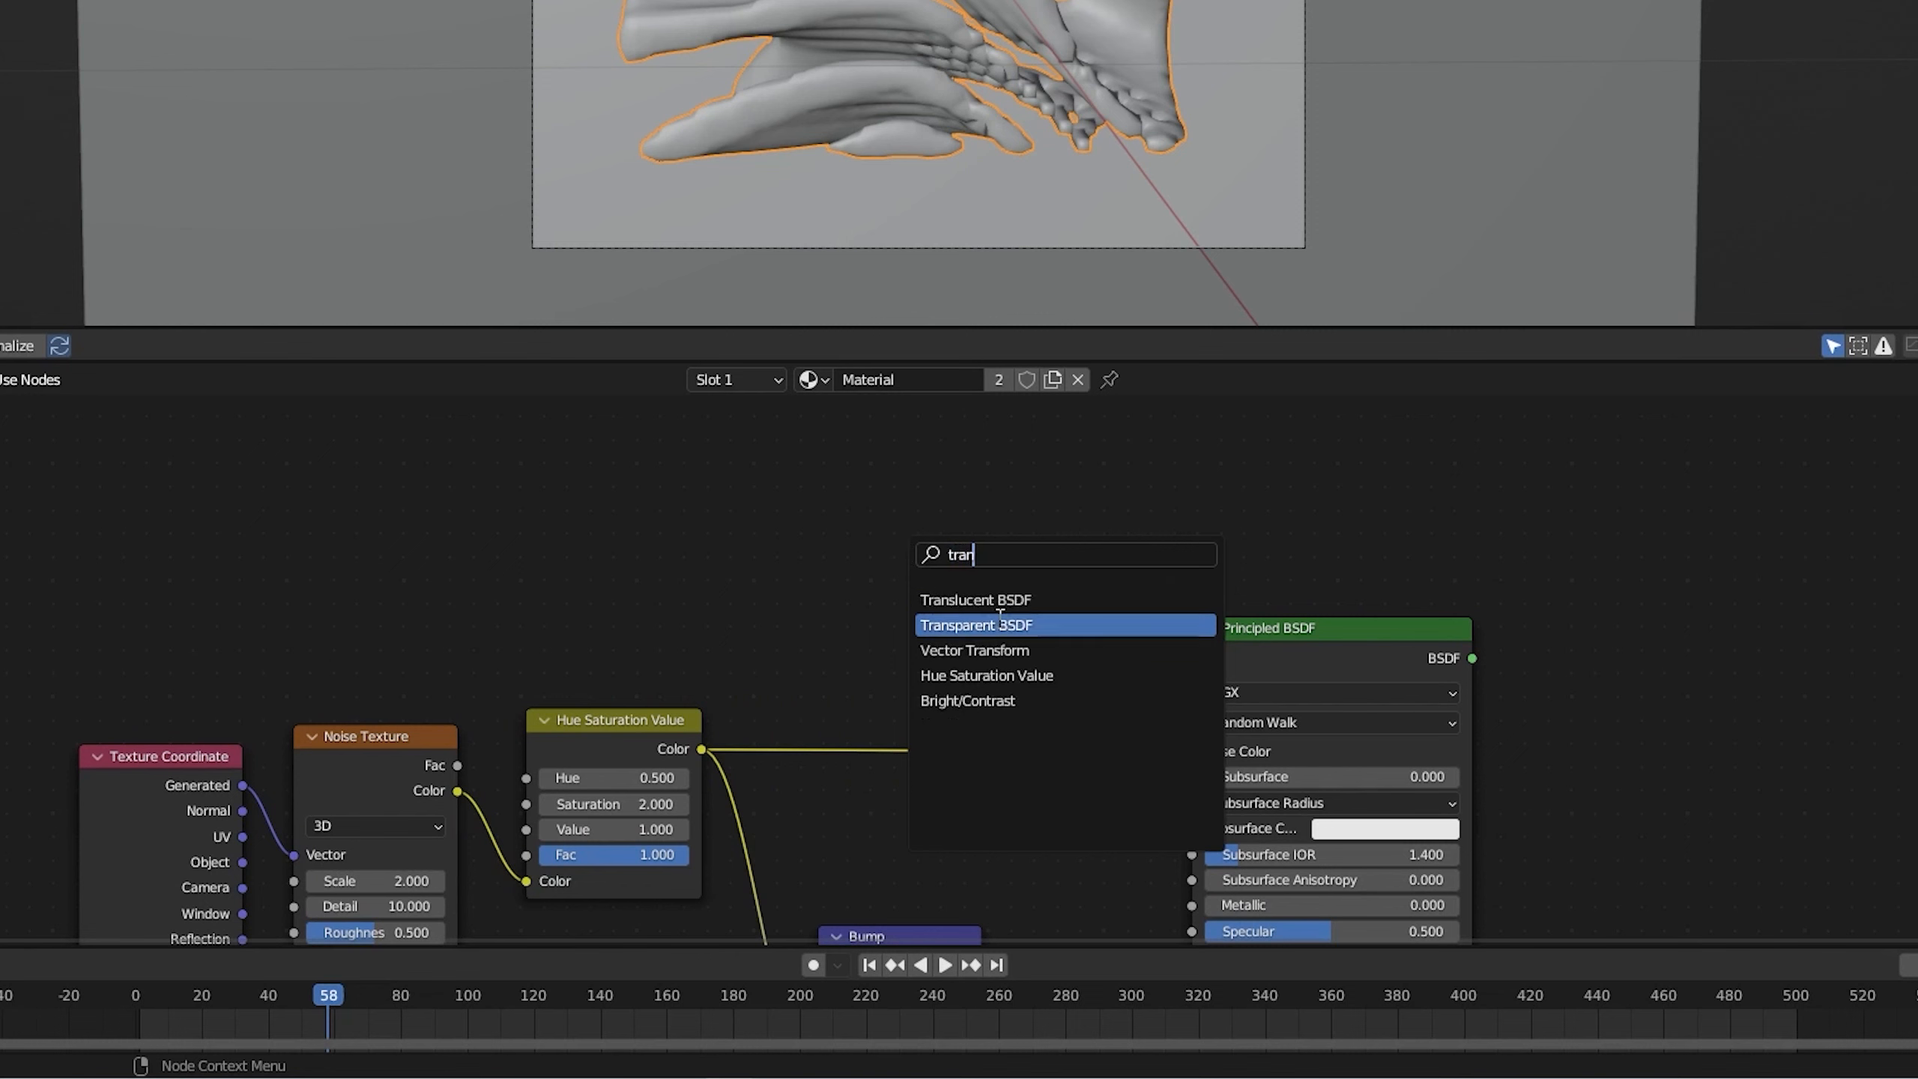
{"action": "left_click", "coordinate": [1011, 624]}
{"action": "left_click", "coordinate": [1040, 556]}
{"action": "middle_click_drag", "start_coordinate": [989, 622], "coordinate": [910, 676]}
{"action": "left_click_drag", "start_coordinate": [937, 529], "coordinate": [738, 597]}
- Add a Layer Weight node with Blend 0.6 and place the Transparent BSDF just below it
{"action": "left_click", "coordinate": [1008, 541]}
{"action": "key", "text": "shift+a"}
{"action": "left_click", "coordinate": [1008, 541]}
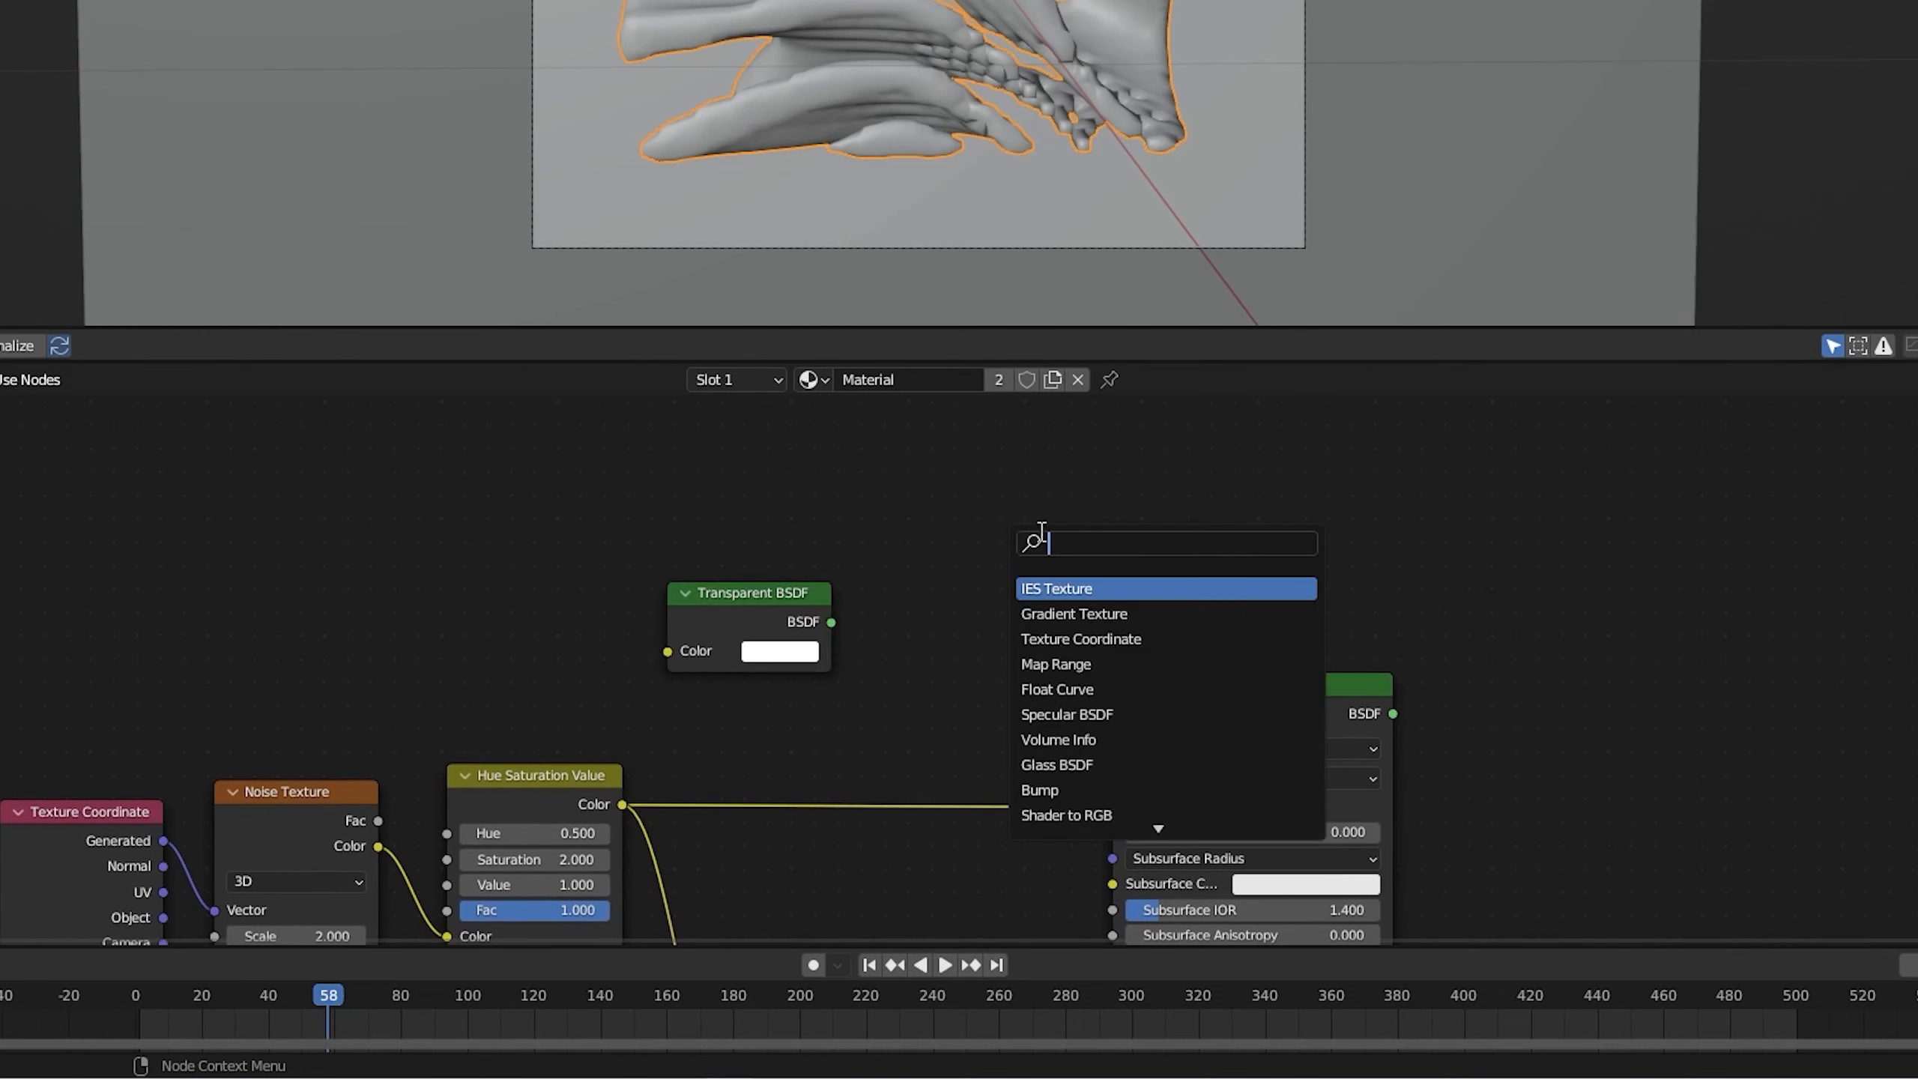
{"action": "type", "text": "lay"}
{"action": "left_click", "coordinate": [1057, 583]}
{"action": "left_click", "coordinate": [901, 525]}
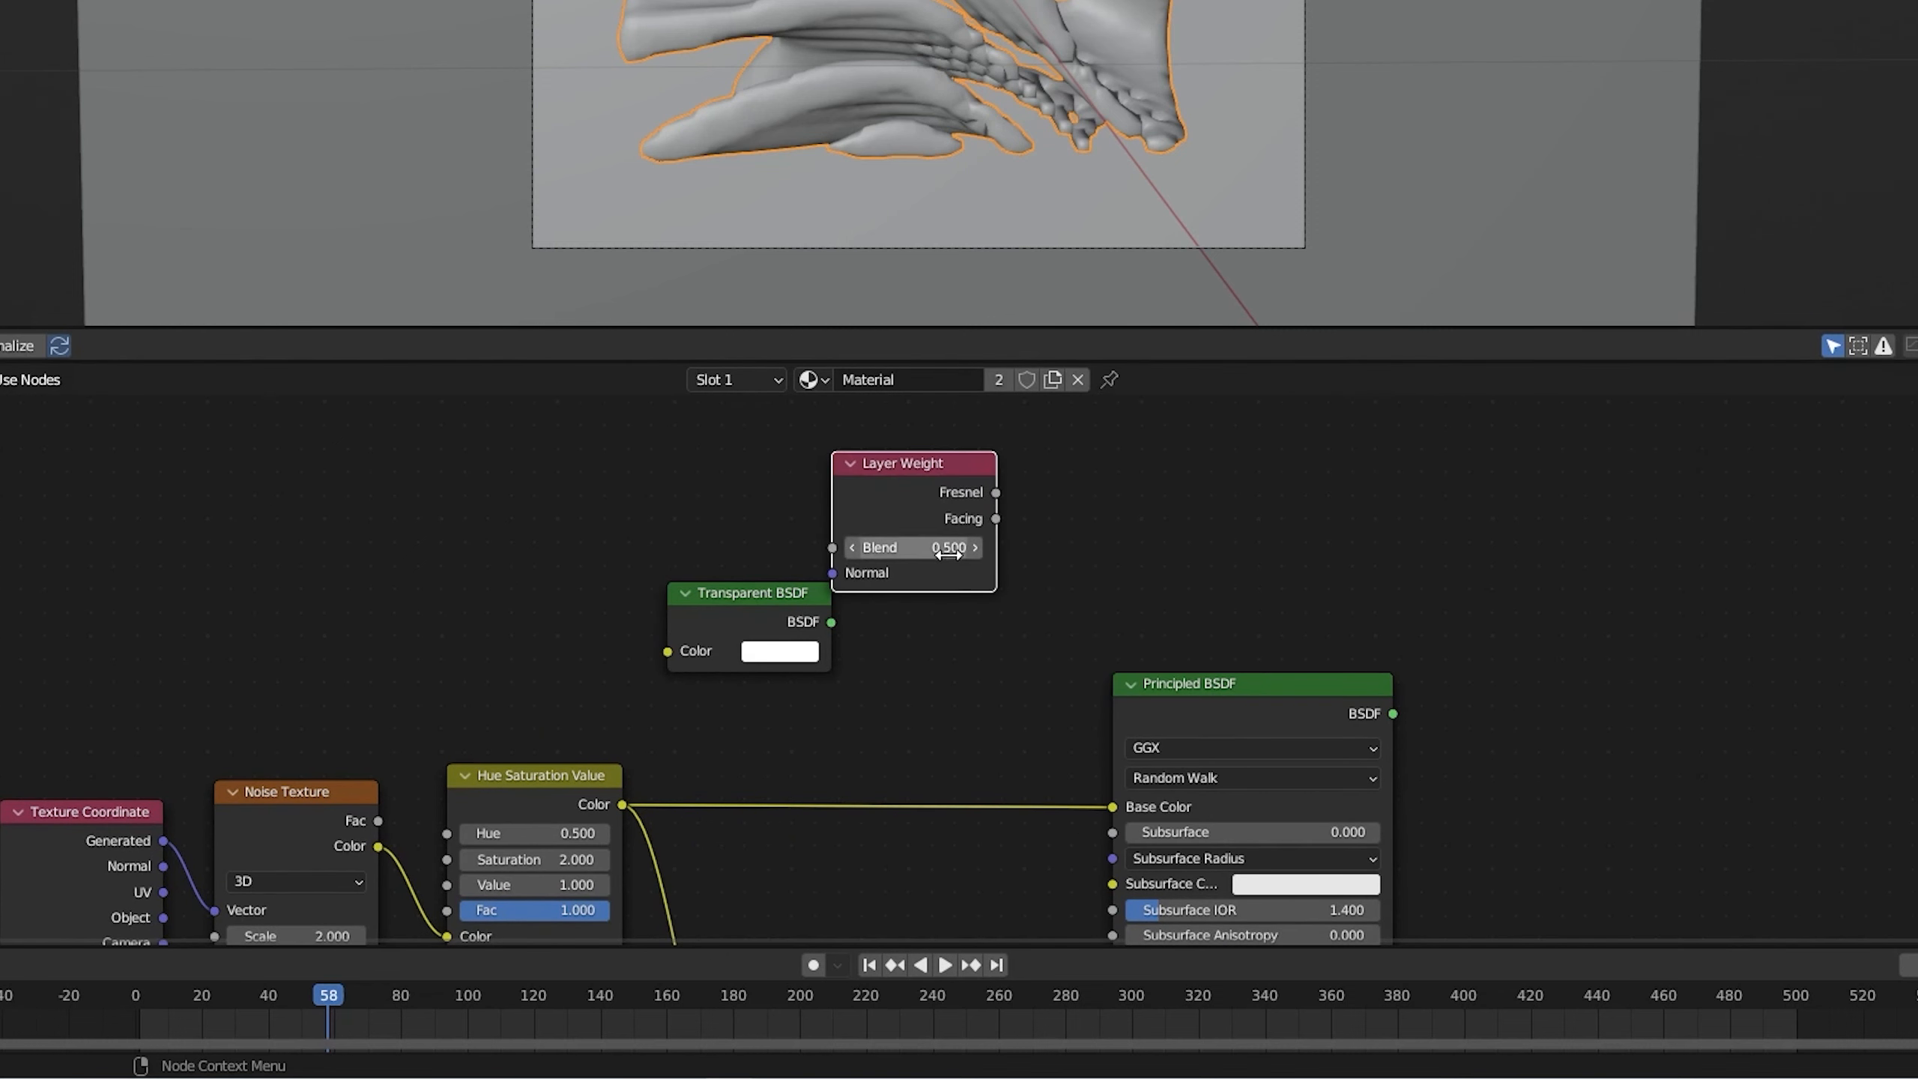
{"action": "left_click", "coordinate": [951, 548]}
{"action": "left_click_drag", "start_coordinate": [756, 593], "coordinate": [824, 652]}
- Add a Mix Shader node beyond the Principled BSDF's output side, slightly above that node
{"action": "key", "text": "shift+a"}
{"action": "left_click", "coordinate": [1598, 581]}
{"action": "type", "text": "mix"}
{"action": "left_click", "coordinate": [1647, 678]}
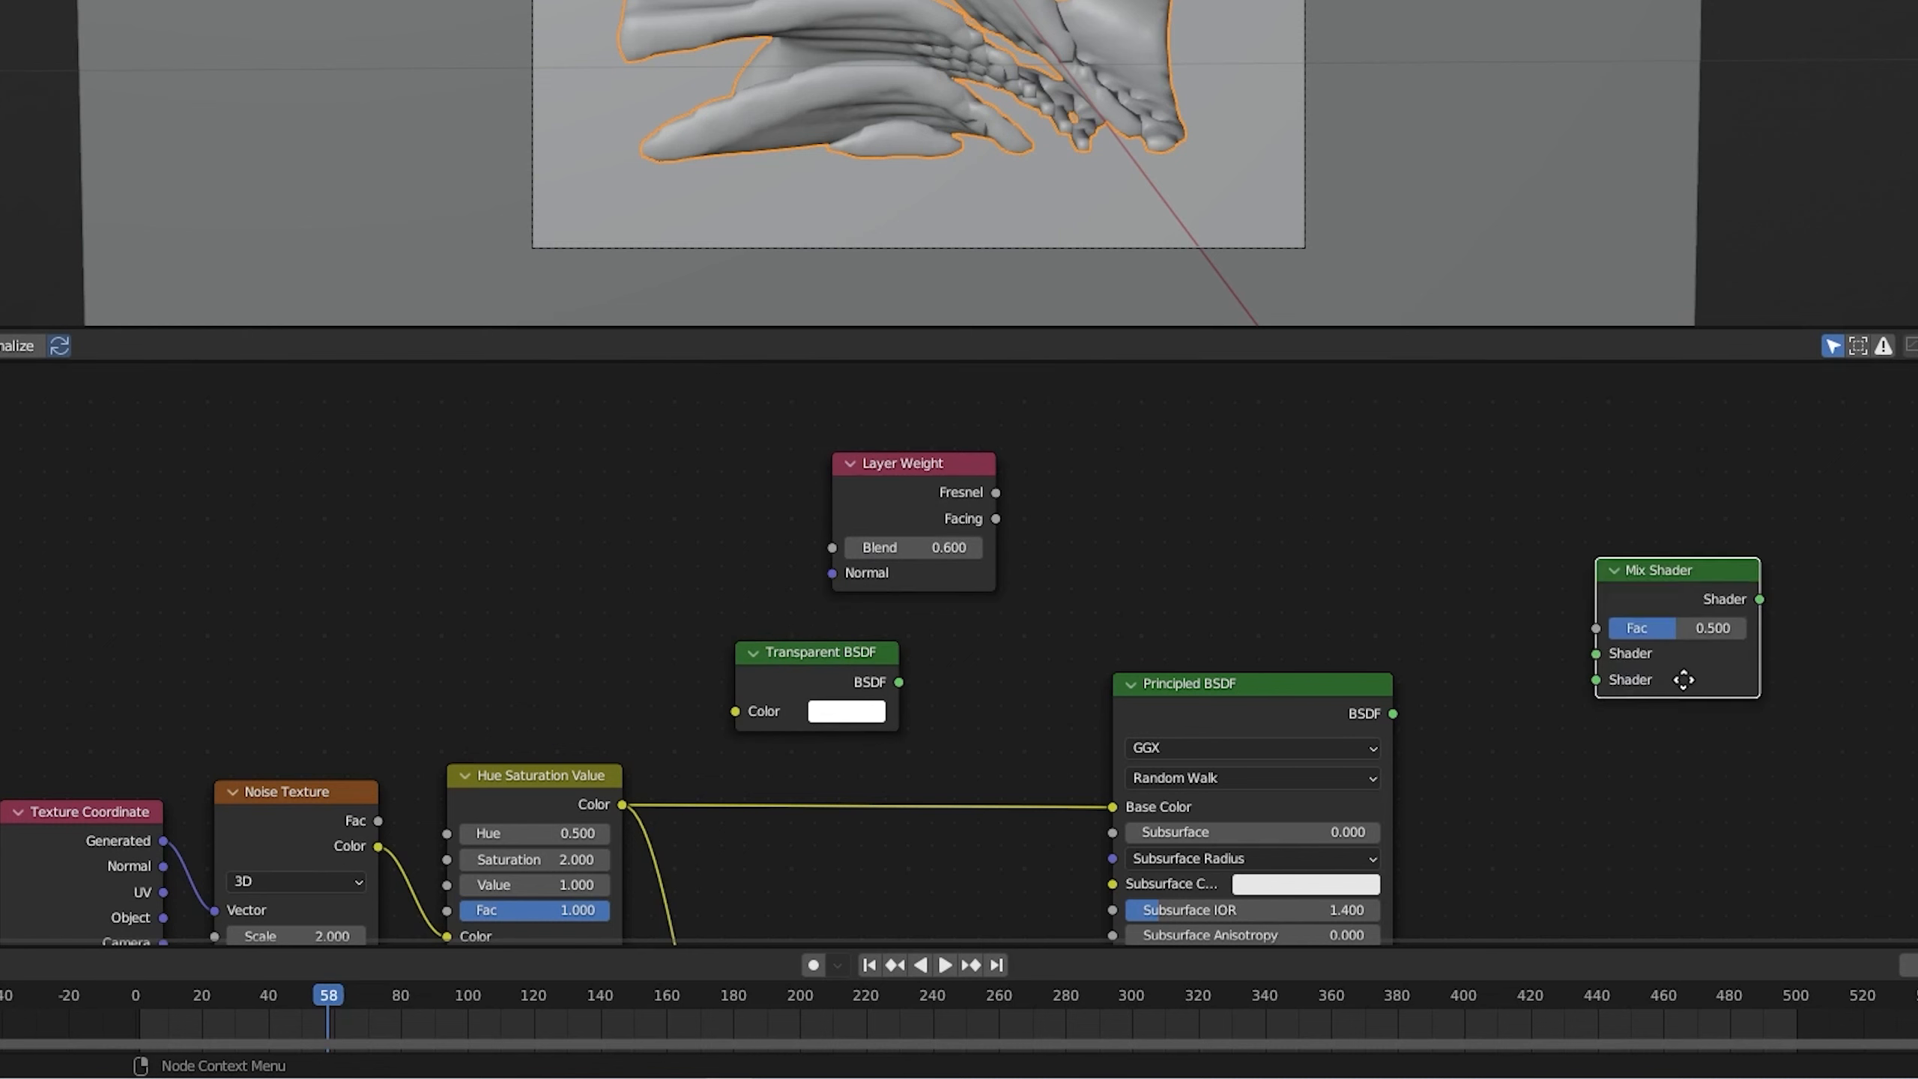
{"action": "left_click", "coordinate": [1533, 654]}
- Add a ColorRamp node between the Layer Weight and Mix Shader, and connect the Layer Weight's Fresnel output to its Fac
{"action": "key", "text": "shift+a"}
{"action": "left_click", "coordinate": [1200, 529]}
{"action": "type", "text": "ramp"}
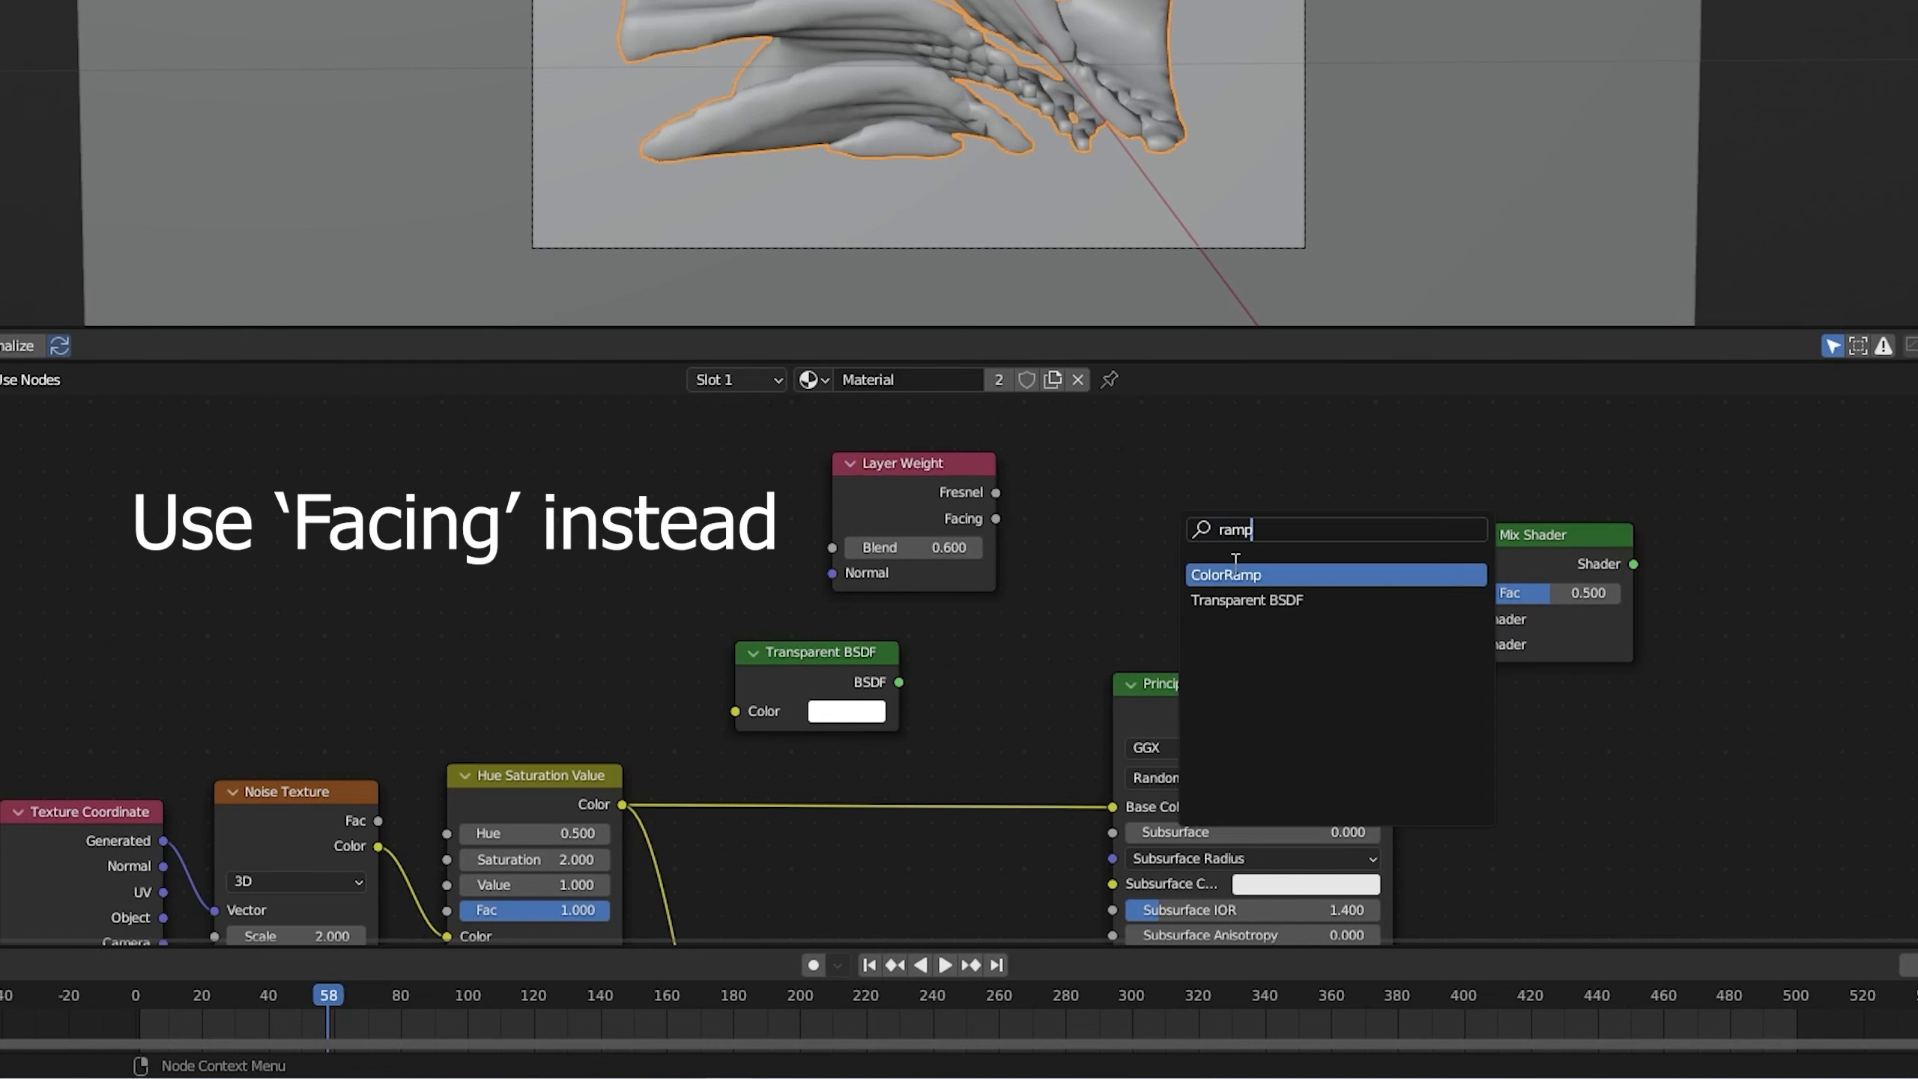
{"action": "key", "text": "Return"}
{"action": "left_click", "coordinate": [1202, 460]}
{"action": "left_click_drag", "start_coordinate": [995, 491], "coordinate": [1103, 631]}
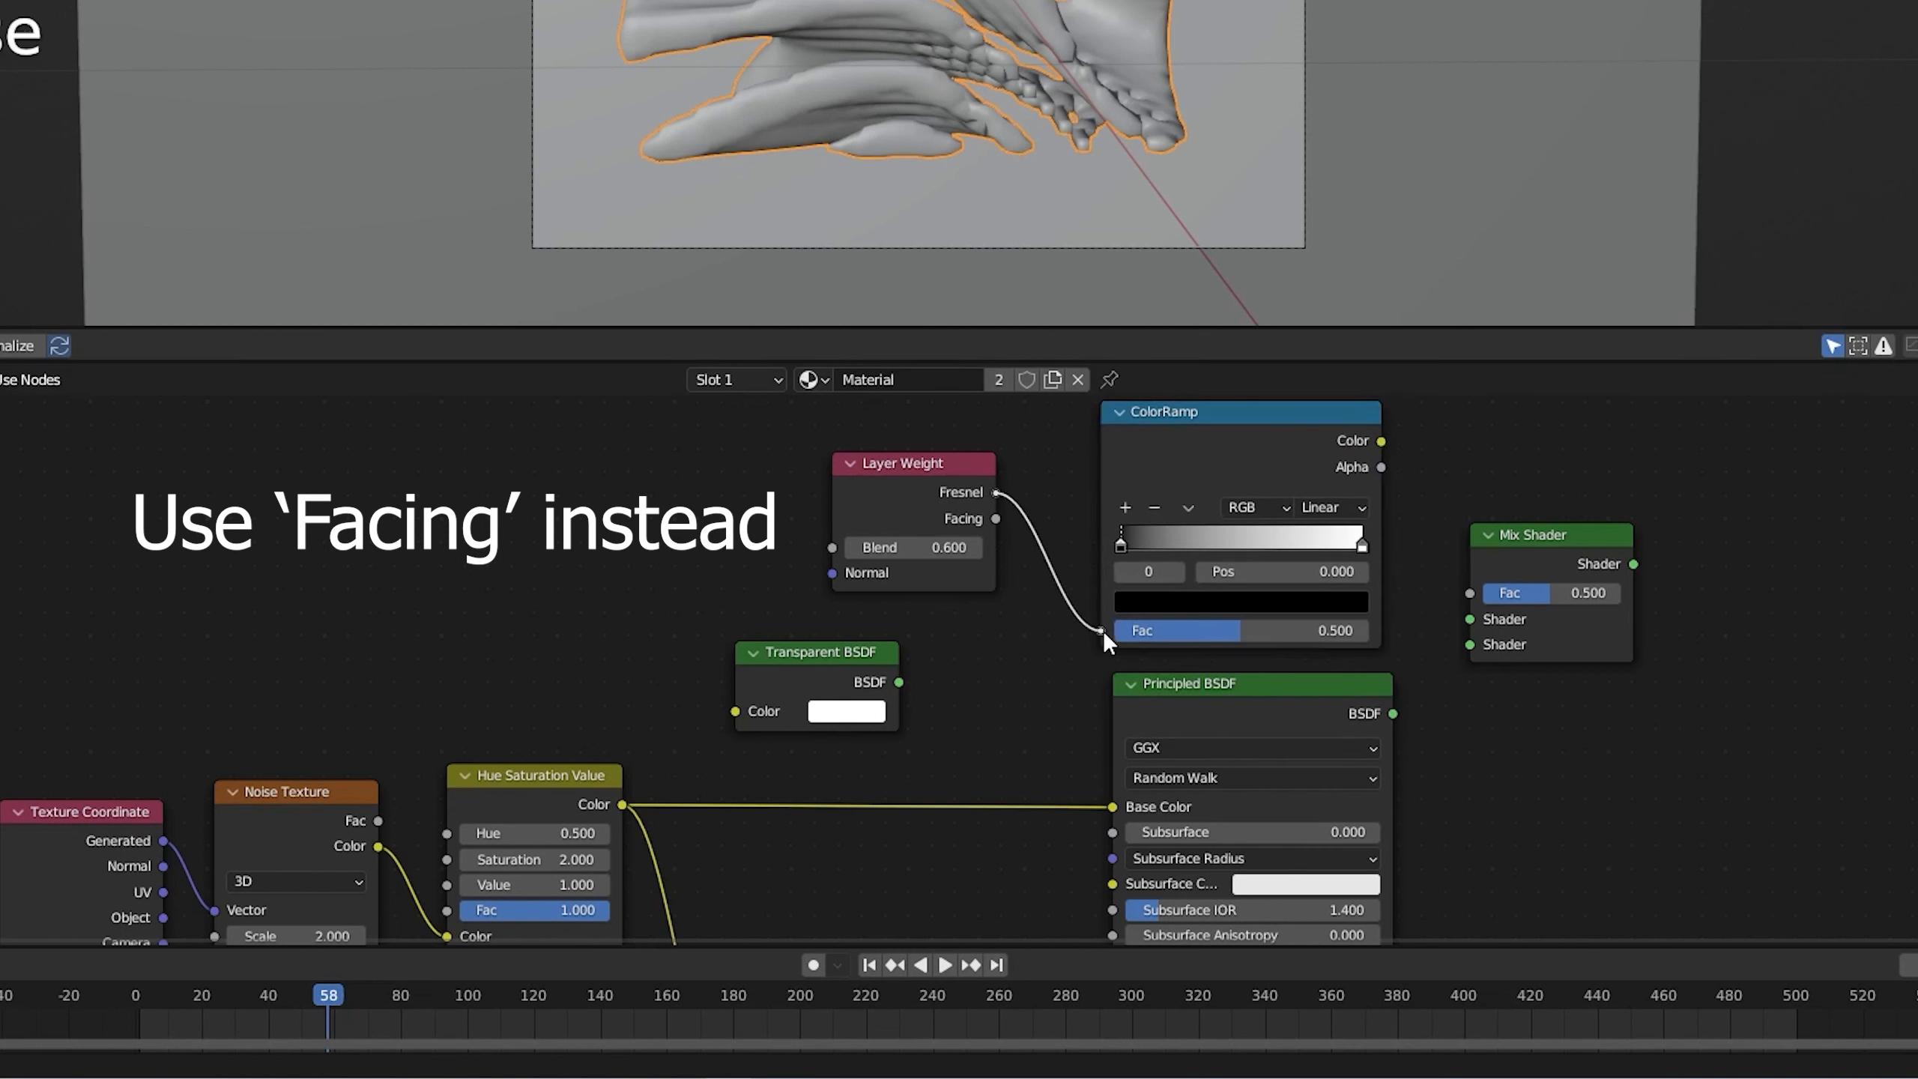
- Connect the ColorRamp's Color to the Mix Shader's Fac, the Transparent BSDF to its first Shader input and the Principled BSDF to its second
{"action": "left_click_drag", "start_coordinate": [1550, 542], "coordinate": [1630, 544]}
{"action": "left_click_drag", "start_coordinate": [1382, 442], "coordinate": [1549, 592]}
{"action": "left_click", "coordinate": [504, 557]}
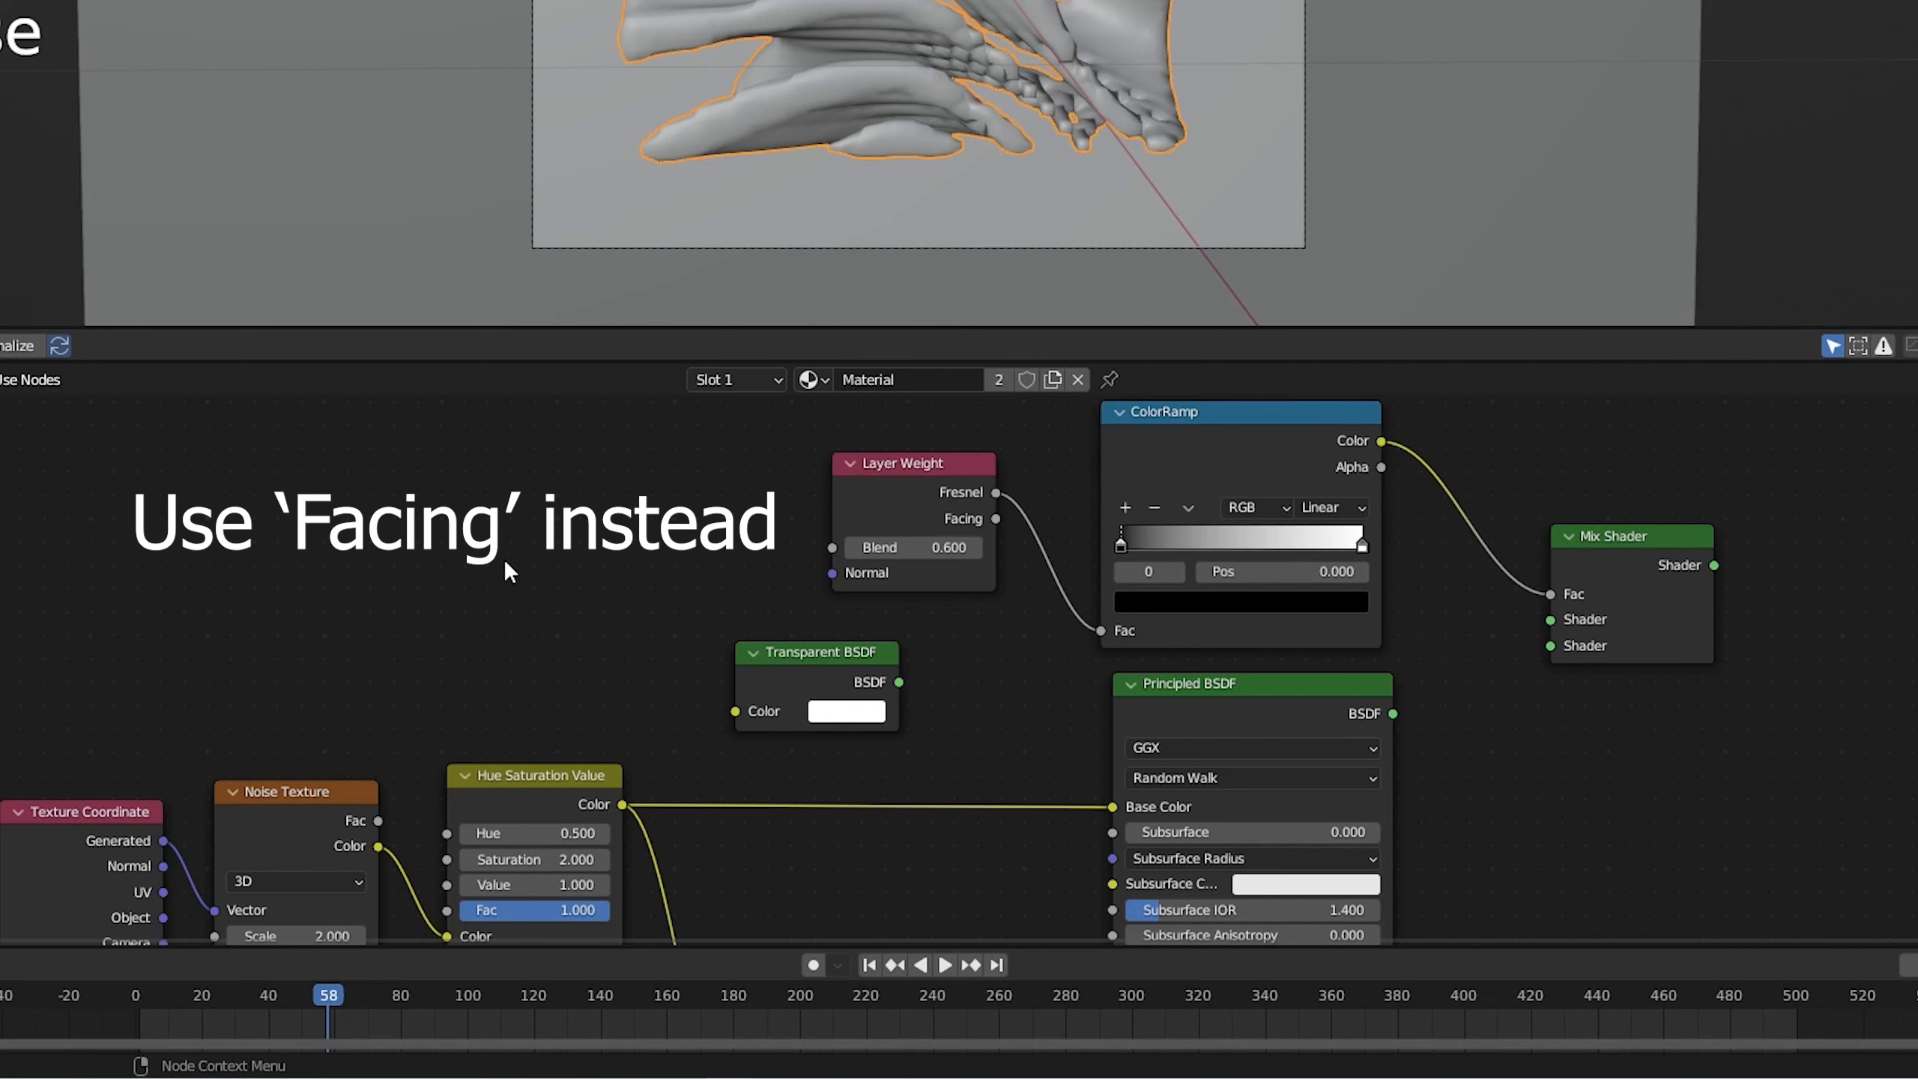
{"action": "left_click_drag", "start_coordinate": [1124, 666], "coordinate": [1549, 619]}
{"action": "left_click_drag", "start_coordinate": [1394, 714], "coordinate": [1551, 645]}
- Select all the connected material nodes from Texture Coordinate to Mix Shader and combine them into a node group
{"action": "scroll", "coordinate": [1424, 711], "scroll_direction": "down", "scroll_amount": 3}
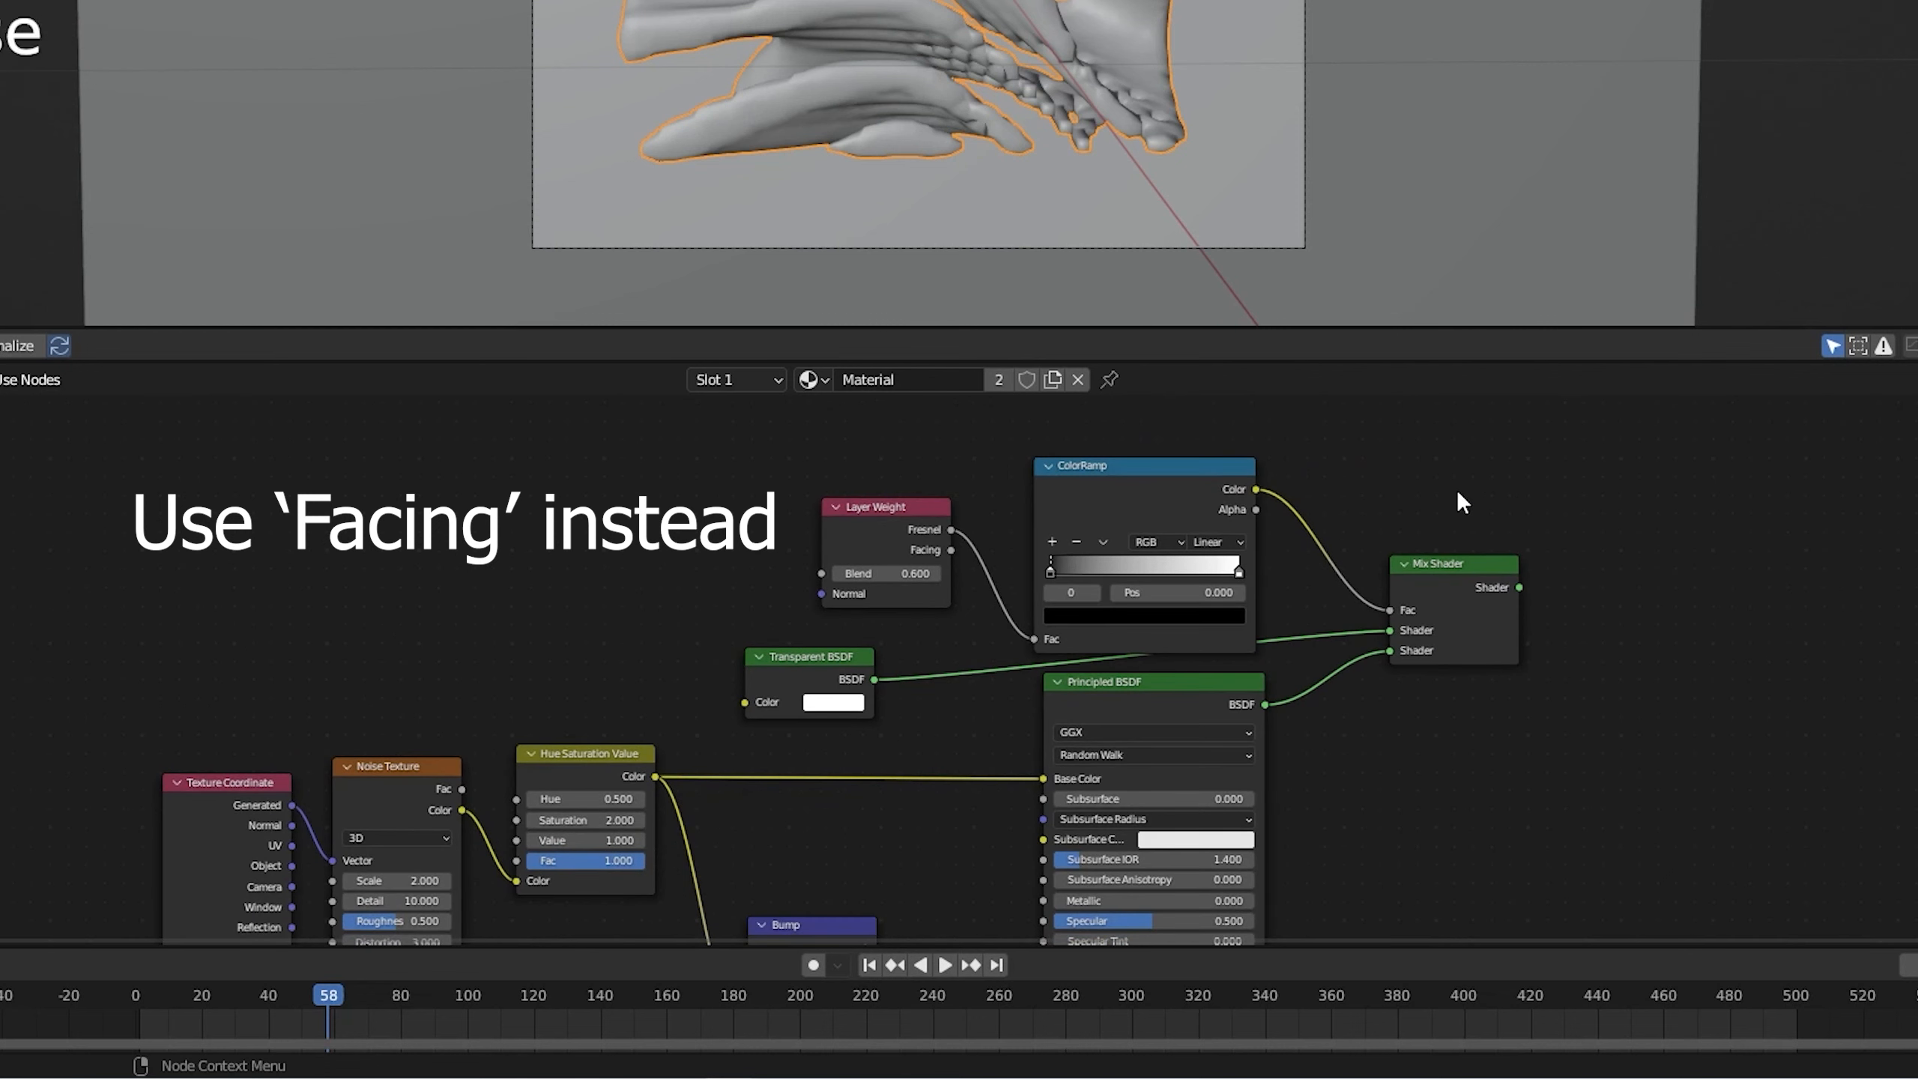
{"action": "left_click_drag", "start_coordinate": [1460, 487], "coordinate": [238, 970]}
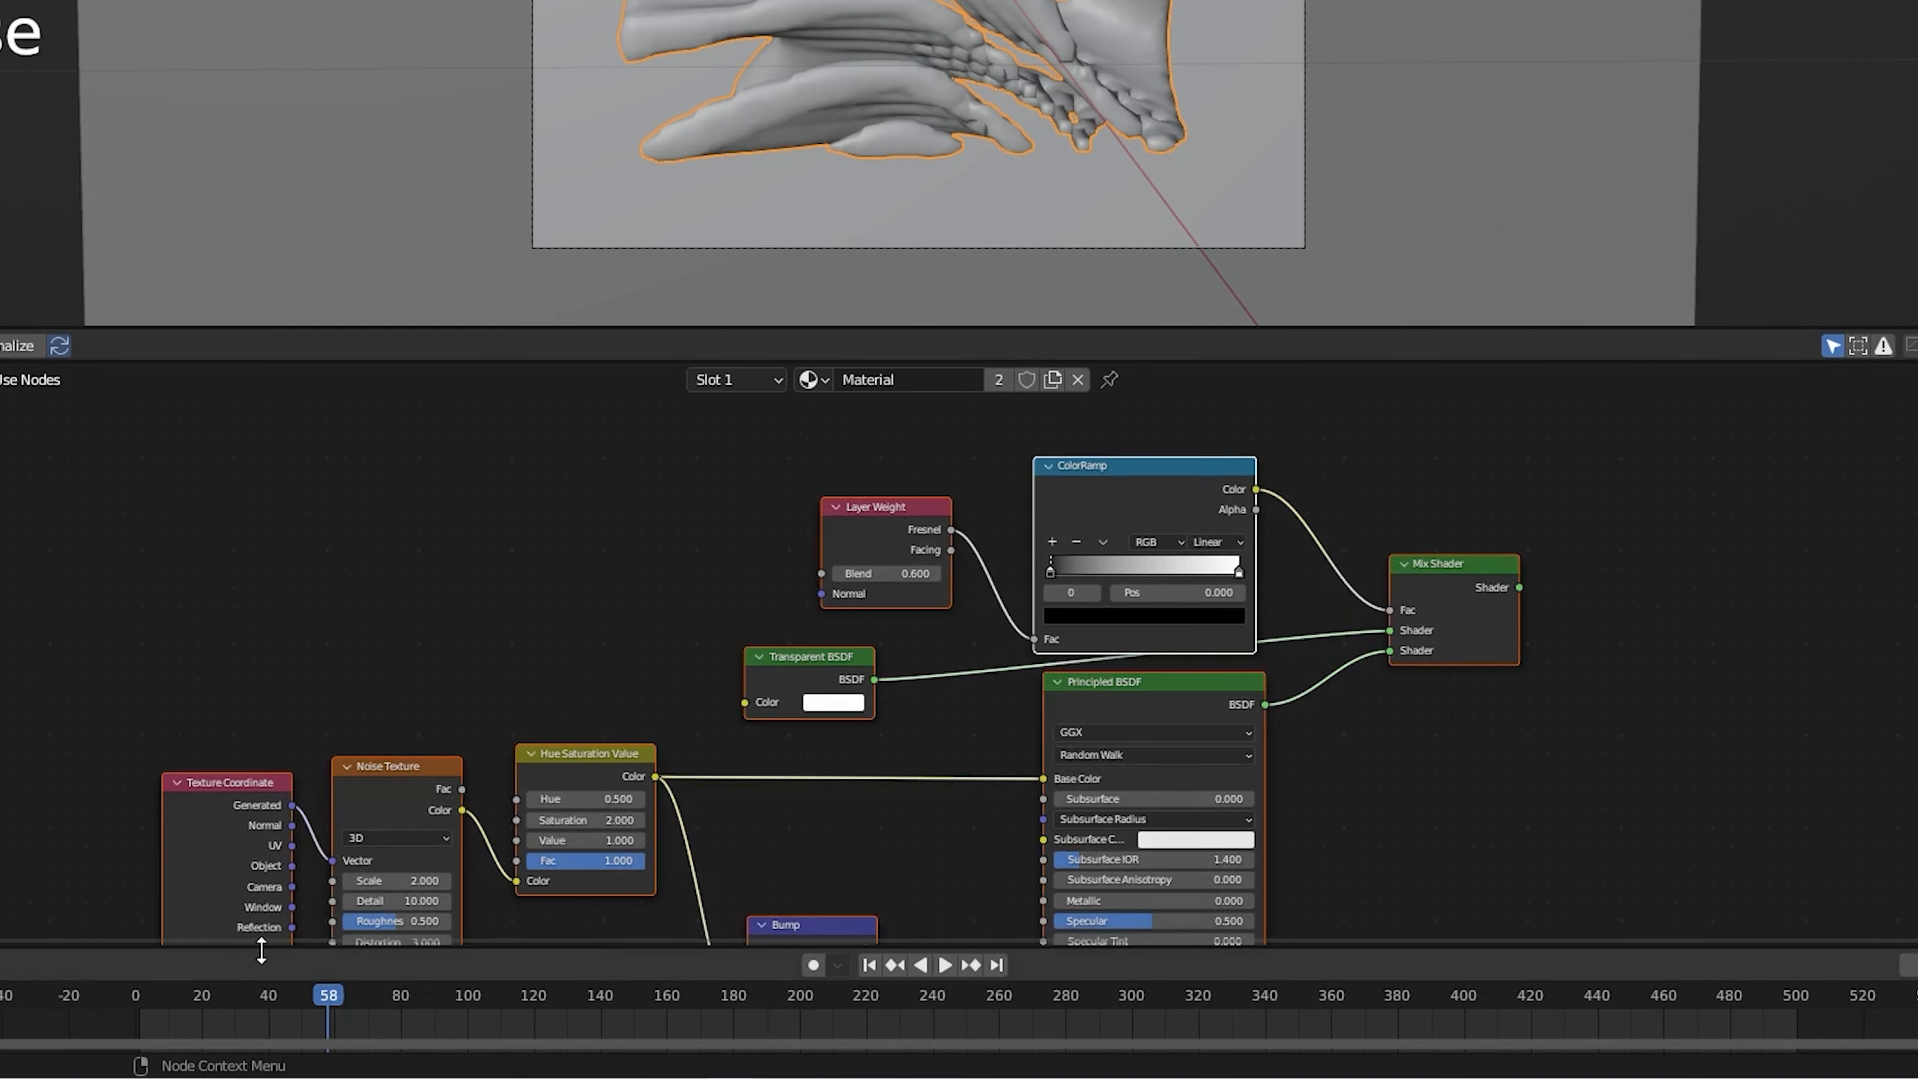
{"action": "key", "text": "ctrl+g"}
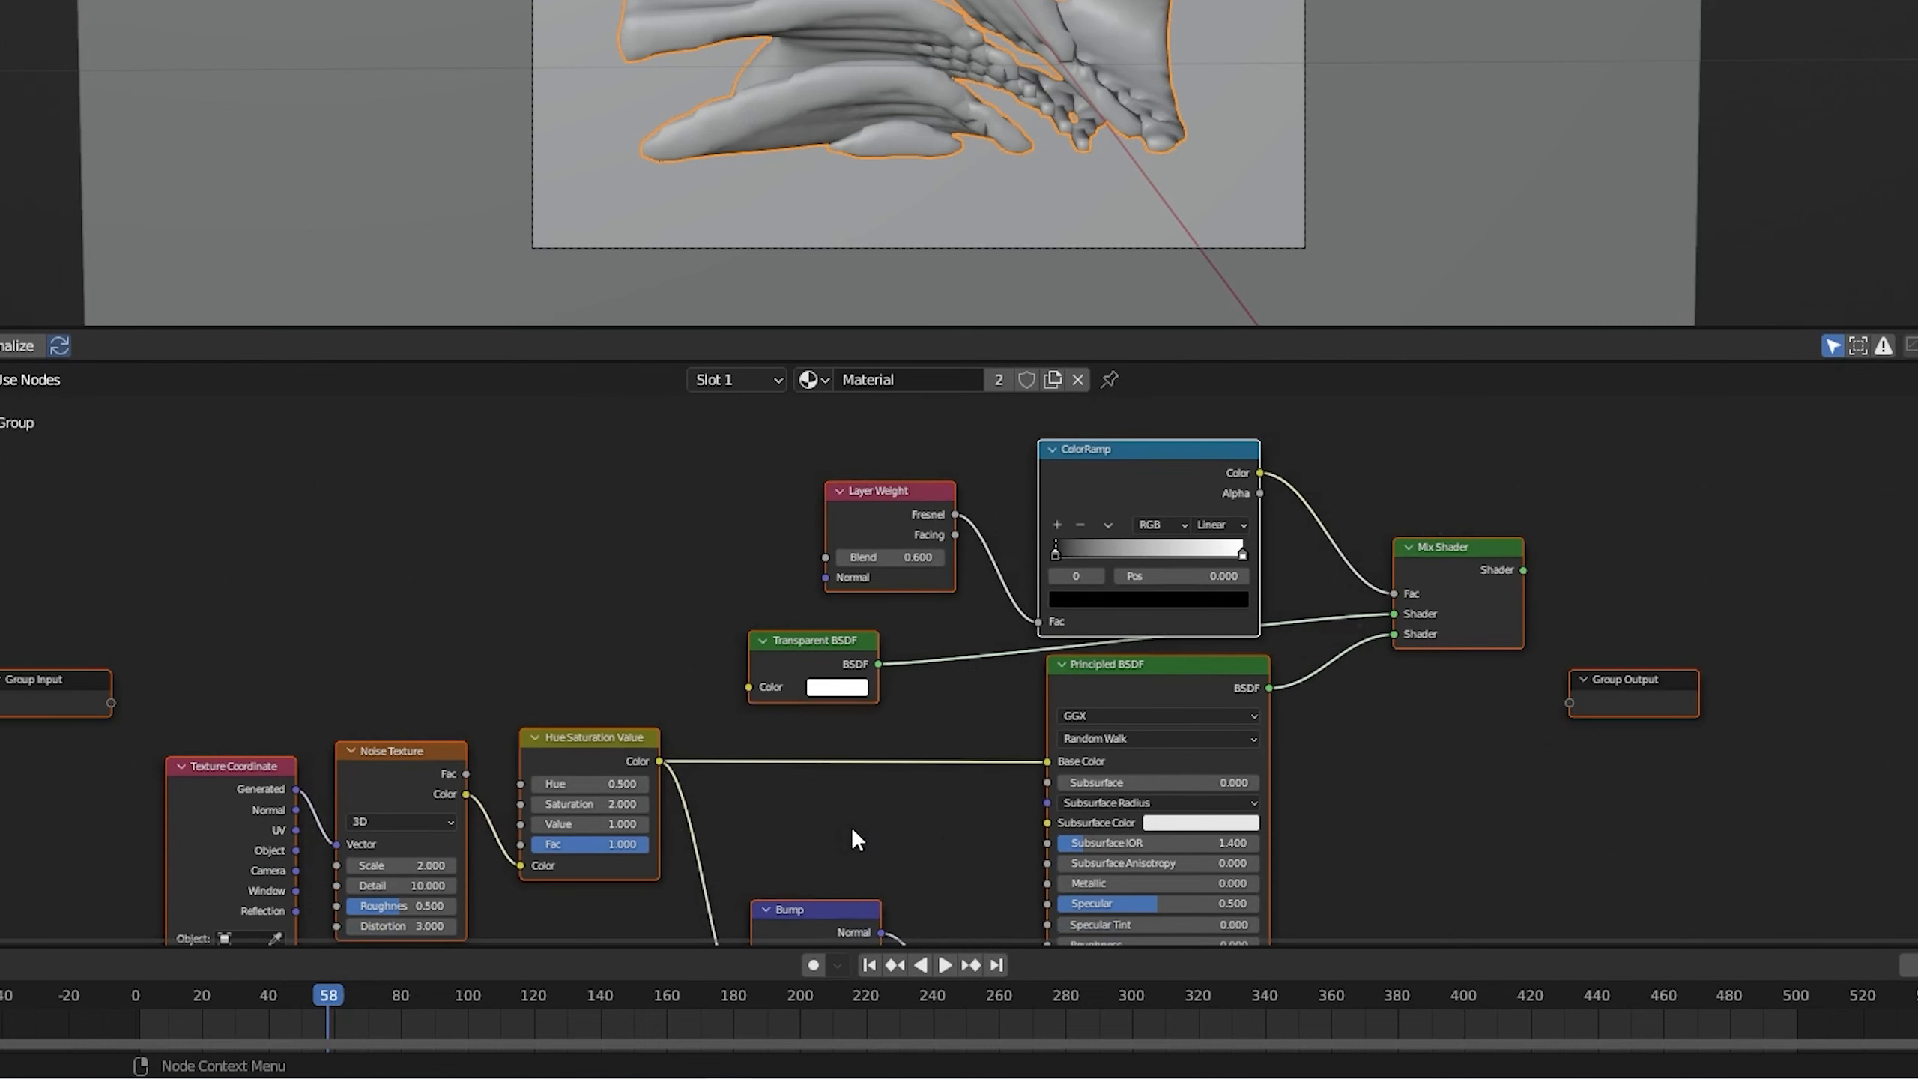